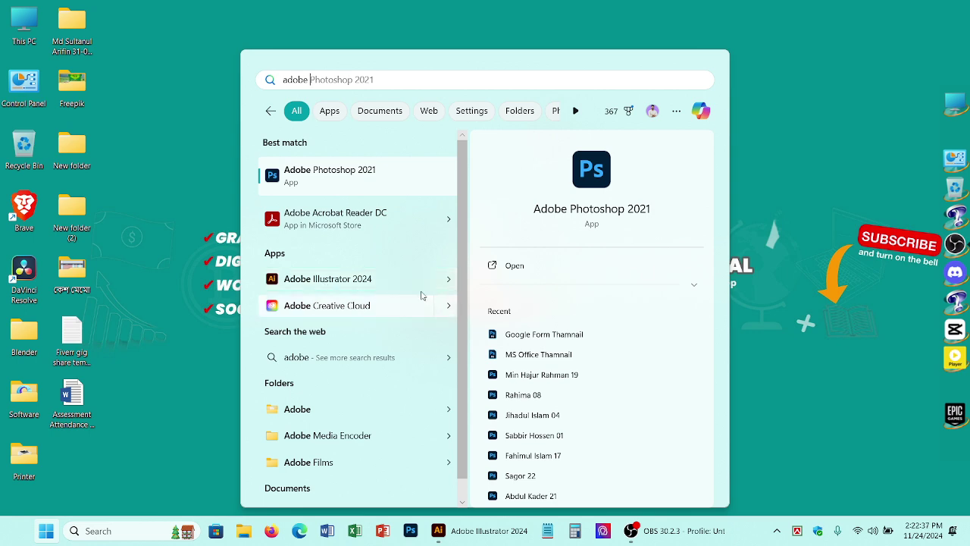
- Start a new document from the Illustrator home screen
{"action": "left_click", "coordinate": [815, 110]}
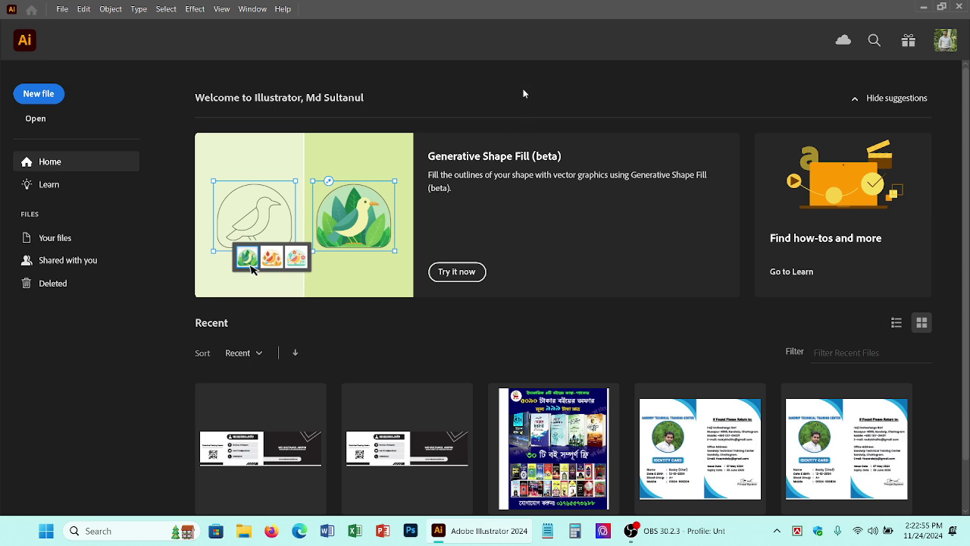
{"action": "left_click", "coordinate": [64, 12]}
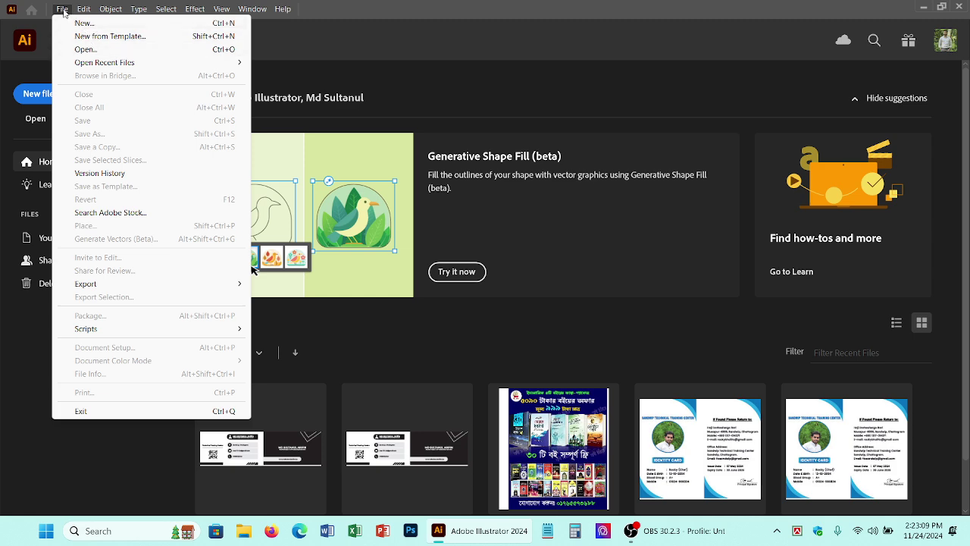
{"action": "left_click", "coordinate": [388, 44]}
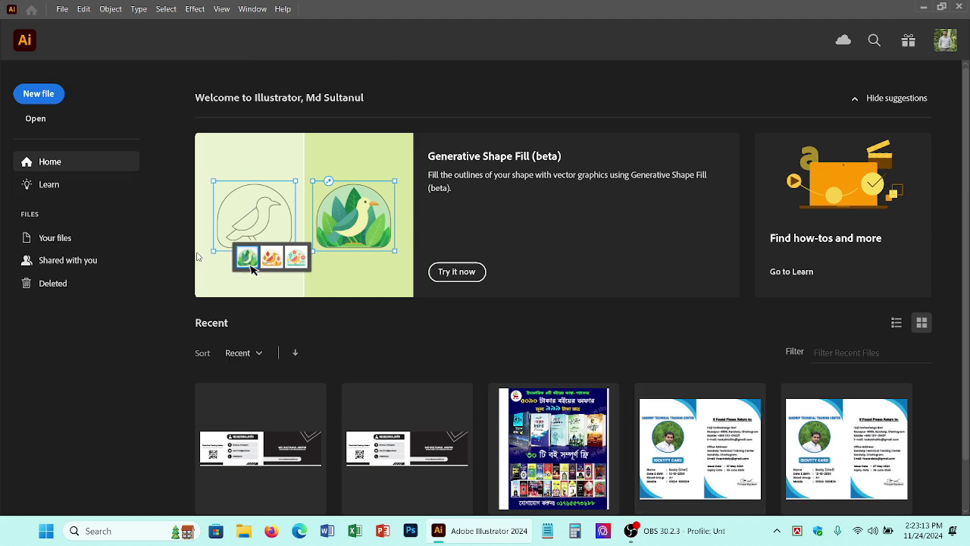
{"action": "left_click", "coordinate": [62, 9]}
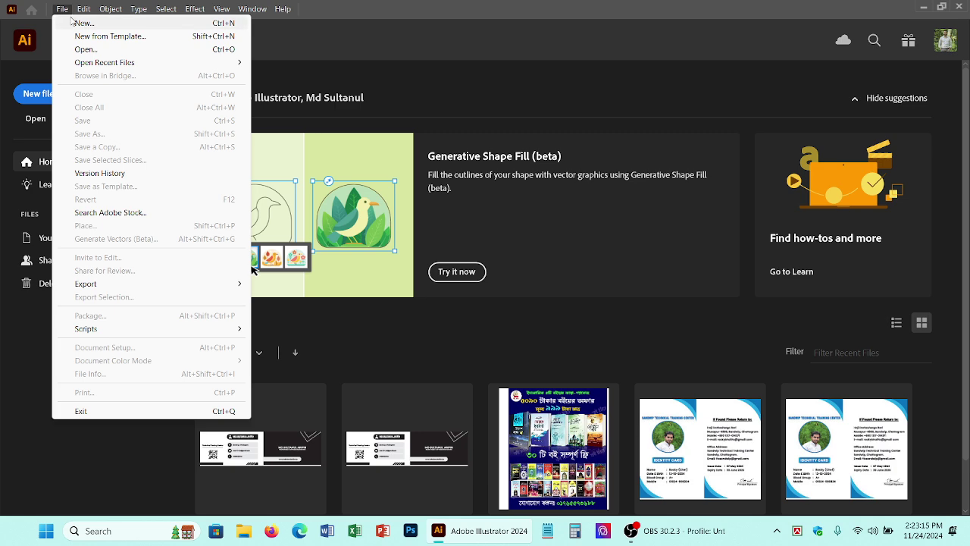
{"action": "left_click", "coordinate": [81, 23]}
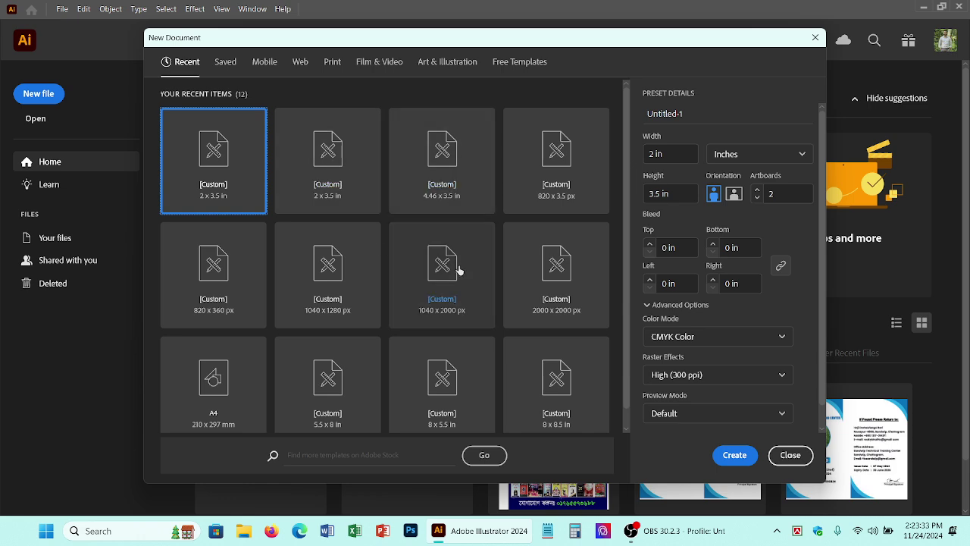
- Examine the recent document sizes, the presets of each category from Saved to Art & Illustration, and the free templates
{"action": "scroll", "coordinate": [454, 303], "scroll_direction": "down", "scroll_amount": 1}
{"action": "scroll", "coordinate": [480, 250], "scroll_direction": "up", "scroll_amount": 1}
{"action": "scroll", "coordinate": [360, 269], "scroll_direction": "down", "scroll_amount": 1}
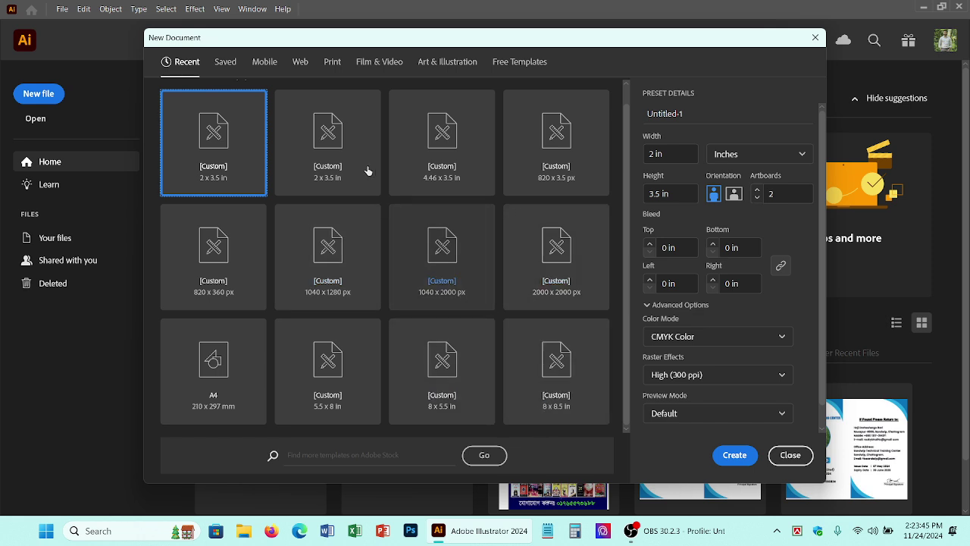
{"action": "left_click", "coordinate": [220, 70]}
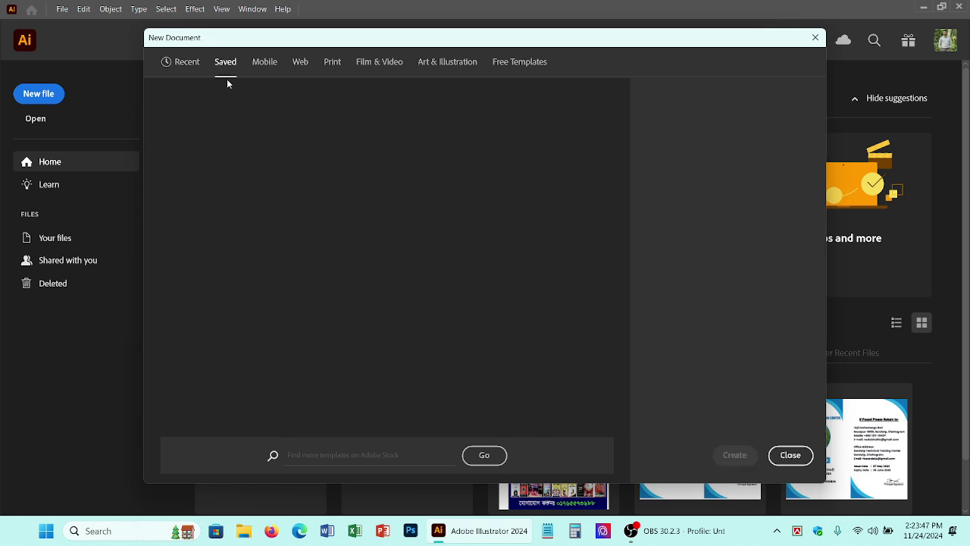
{"action": "left_click", "coordinate": [265, 62]}
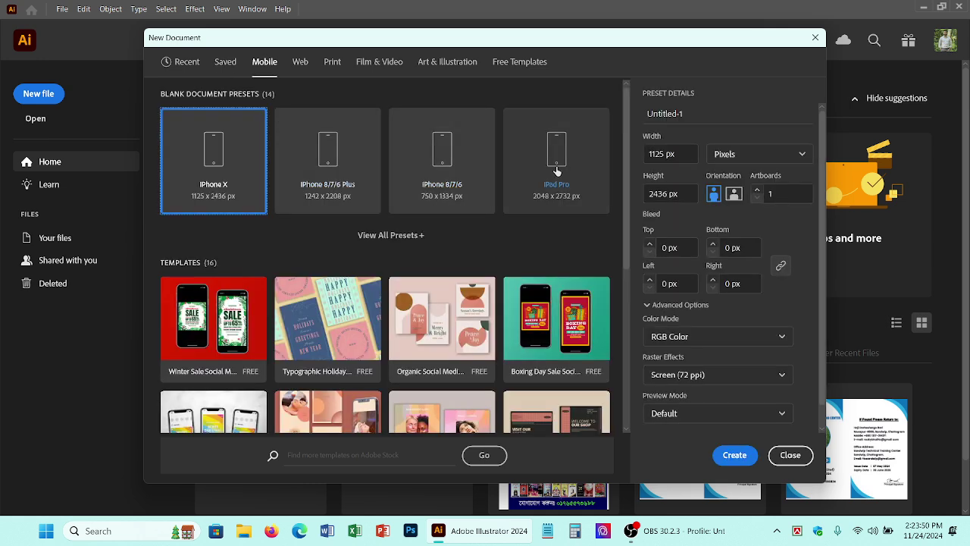
{"action": "left_click", "coordinate": [301, 68]}
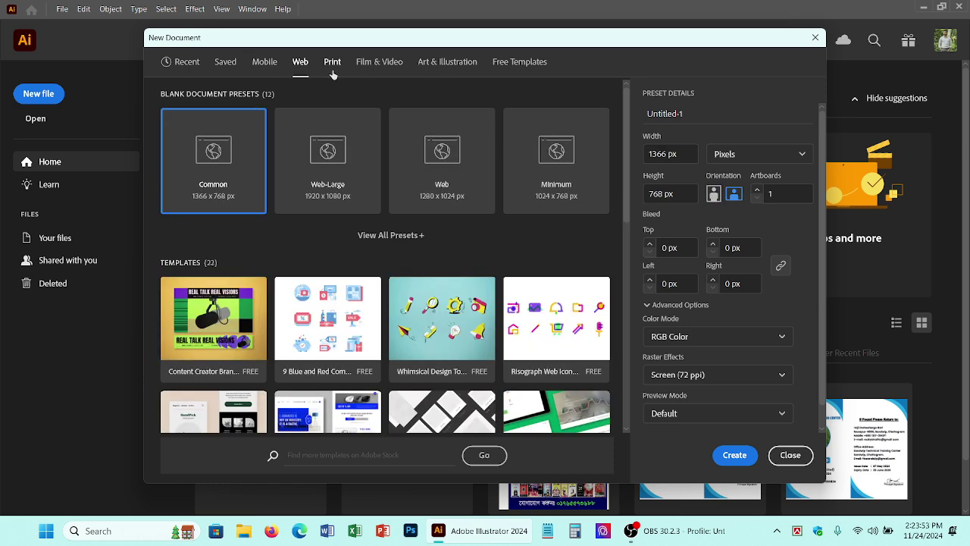
{"action": "left_click", "coordinate": [332, 68]}
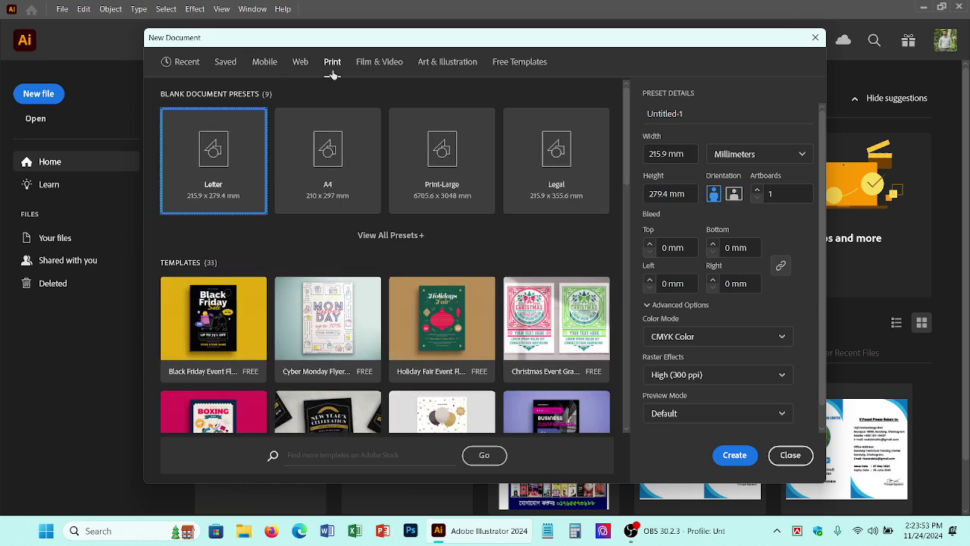
{"action": "left_click", "coordinate": [382, 70]}
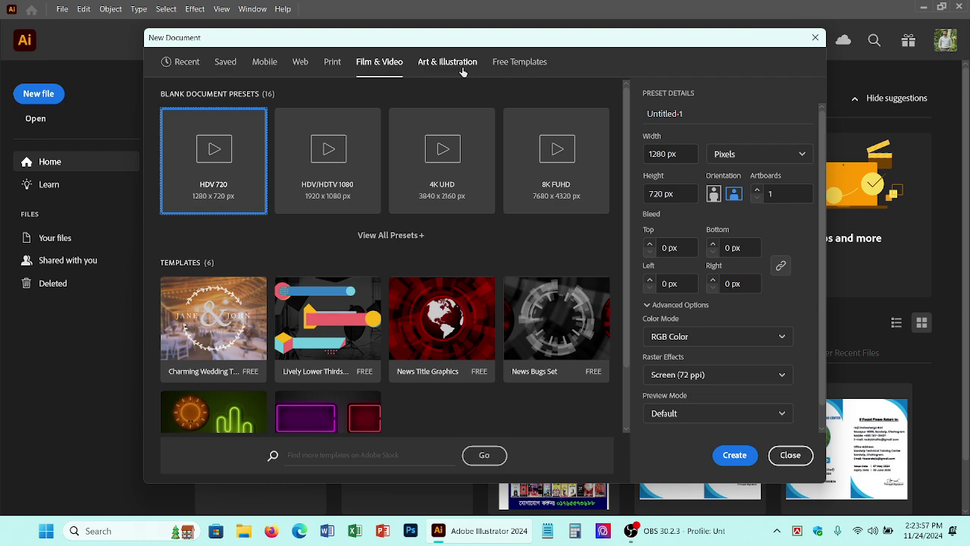
{"action": "left_click", "coordinate": [455, 65]}
{"action": "left_click", "coordinate": [531, 67]}
{"action": "scroll", "coordinate": [416, 264], "scroll_direction": "down", "scroll_amount": 2}
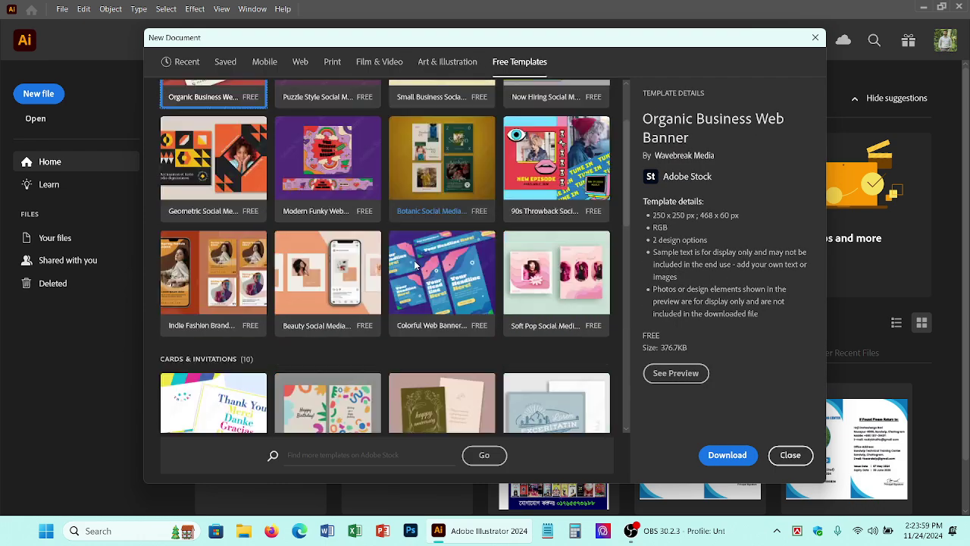
{"action": "scroll", "coordinate": [460, 288], "scroll_direction": "down", "scroll_amount": 10}
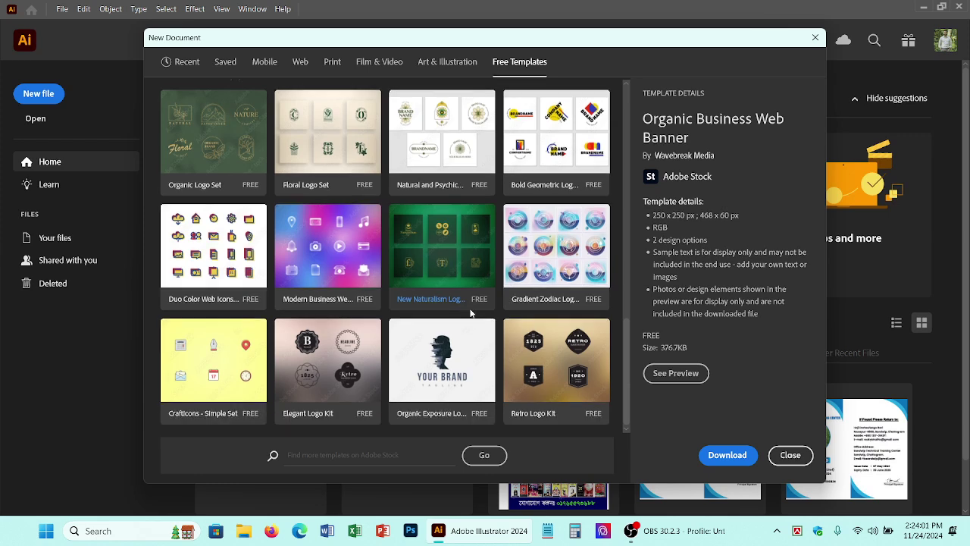
{"action": "scroll", "coordinate": [470, 312], "scroll_direction": "up", "scroll_amount": 15}
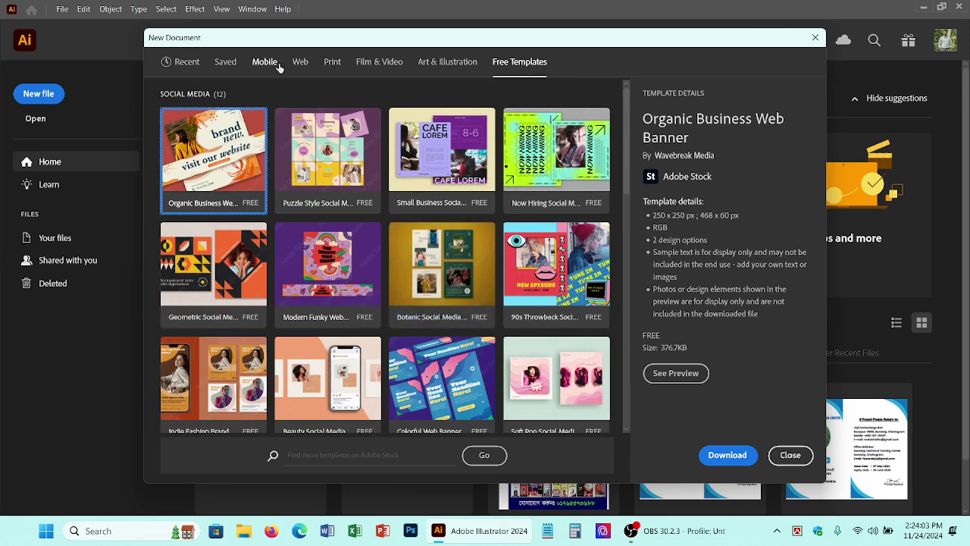
- Choose the Print preset category and name the new document Adobe Illustrator Class 1
{"action": "left_click", "coordinate": [331, 66]}
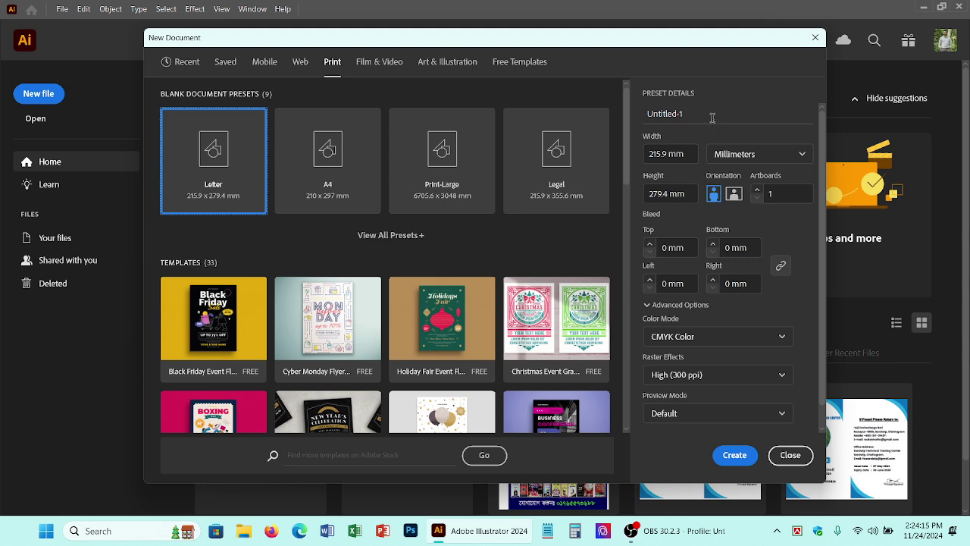
{"action": "left_click", "coordinate": [645, 113]}
{"action": "double_click", "coordinate": [667, 112]}
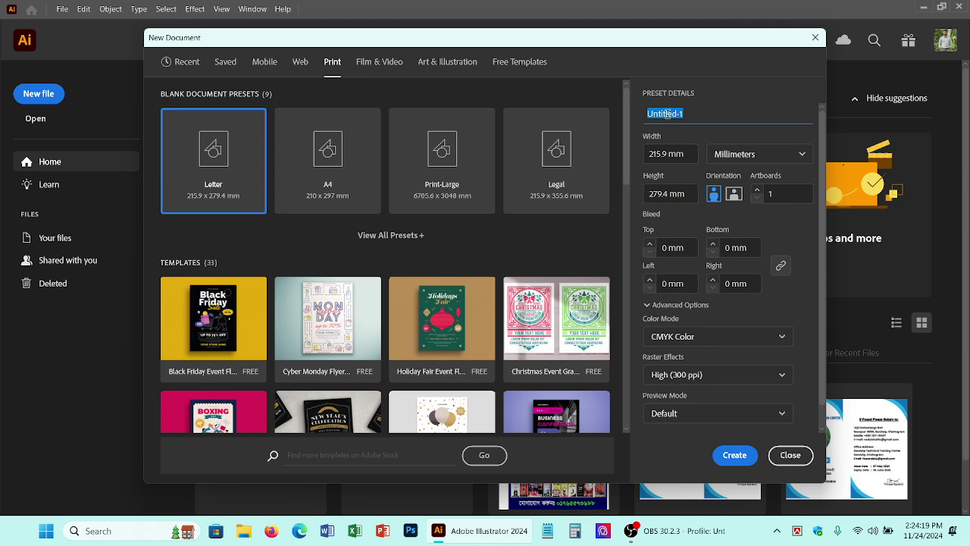
{"action": "type", "text": "Ac"}
{"action": "type", "text": "obe Illus"}
{"action": "type", "text": "tr"}
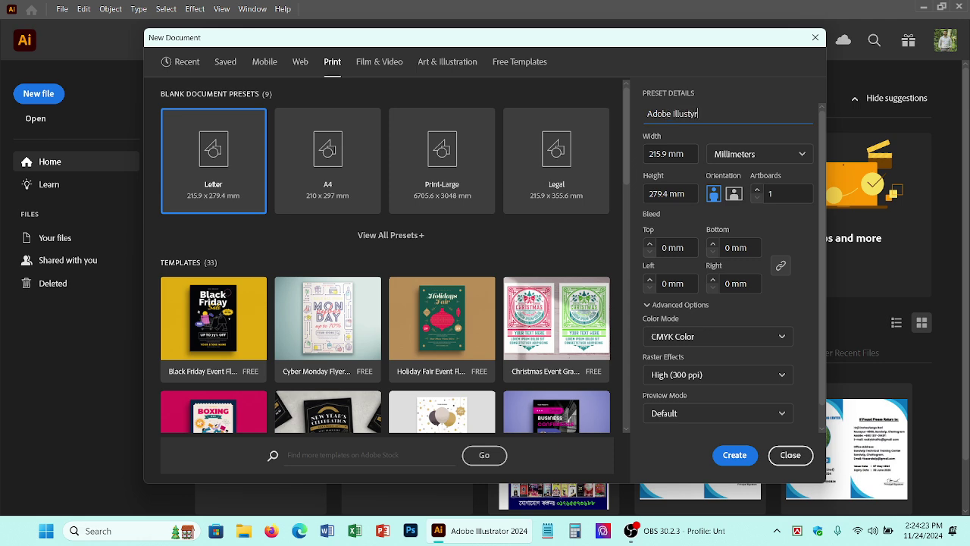
{"action": "type", "text": "ator Class 1"}
- Change the document units to pixels and set both width and height to 300 px
{"action": "left_click", "coordinate": [669, 151]}
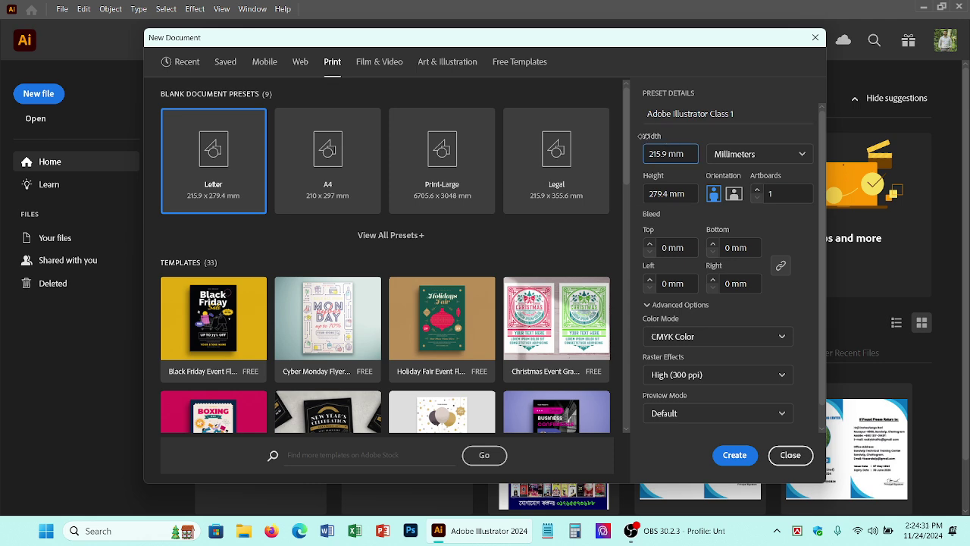
{"action": "key", "text": "Tab"}
{"action": "left_click", "coordinate": [746, 158]}
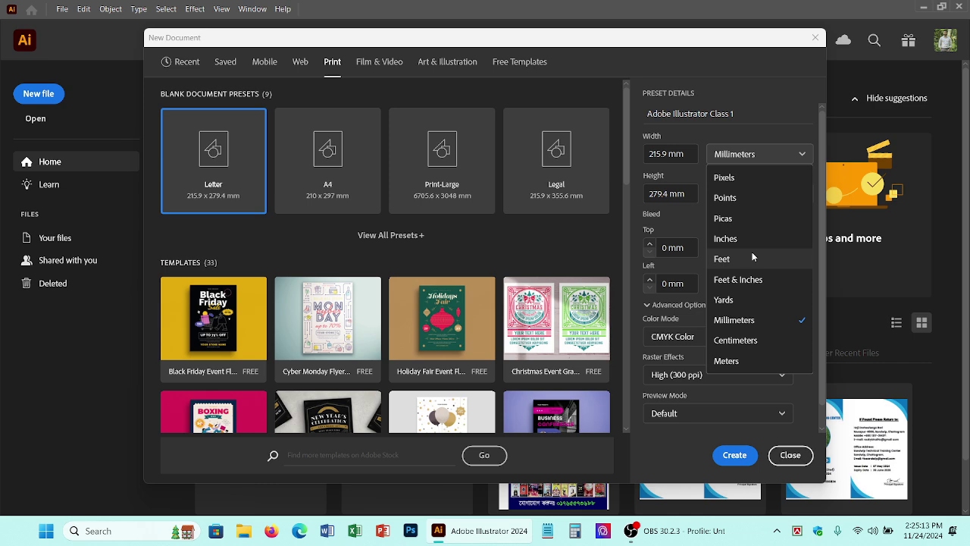
{"action": "left_click", "coordinate": [736, 181]}
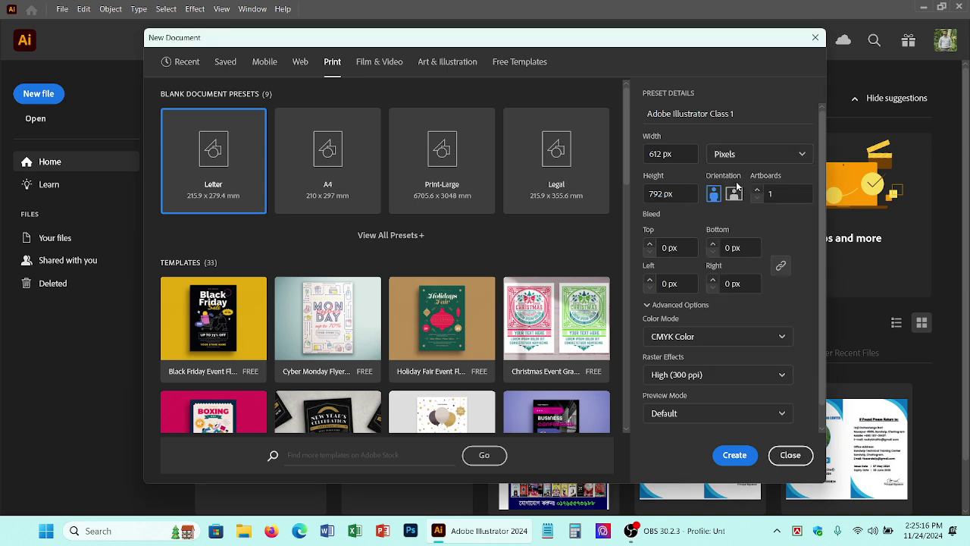
{"action": "double_click", "coordinate": [659, 154]}
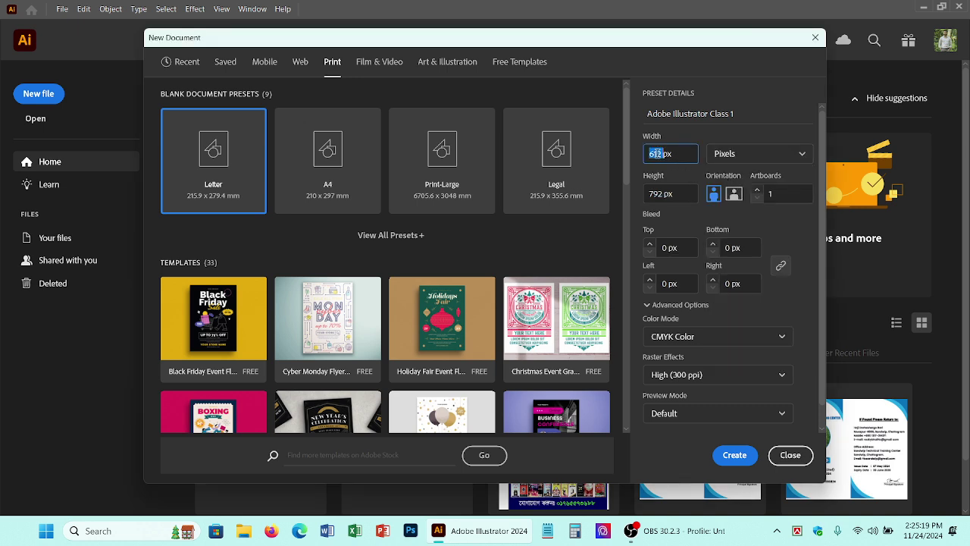
{"action": "triple_click", "coordinate": [660, 153]}
{"action": "type", "text": "300"}
{"action": "key", "text": "Tab"}
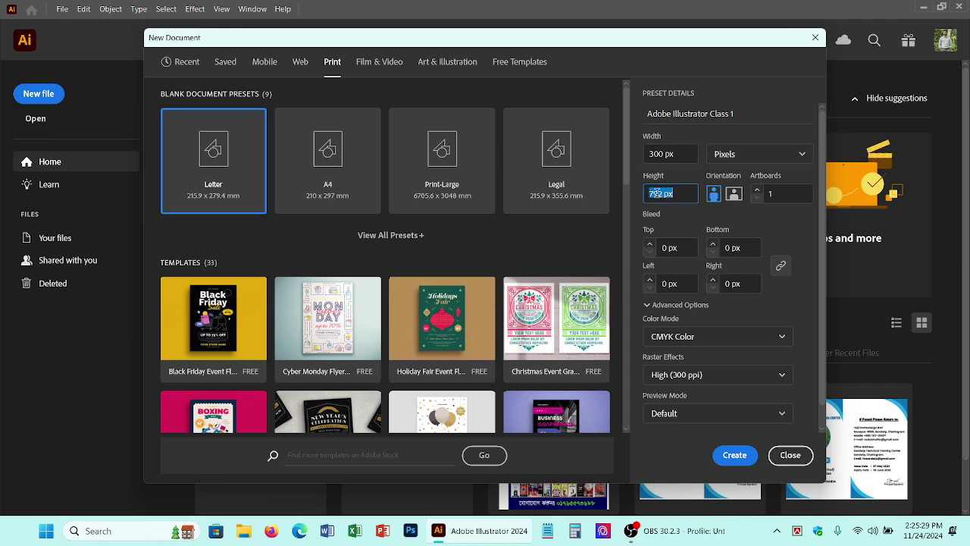
{"action": "type", "text": "300"}
{"action": "left_click", "coordinate": [685, 156]}
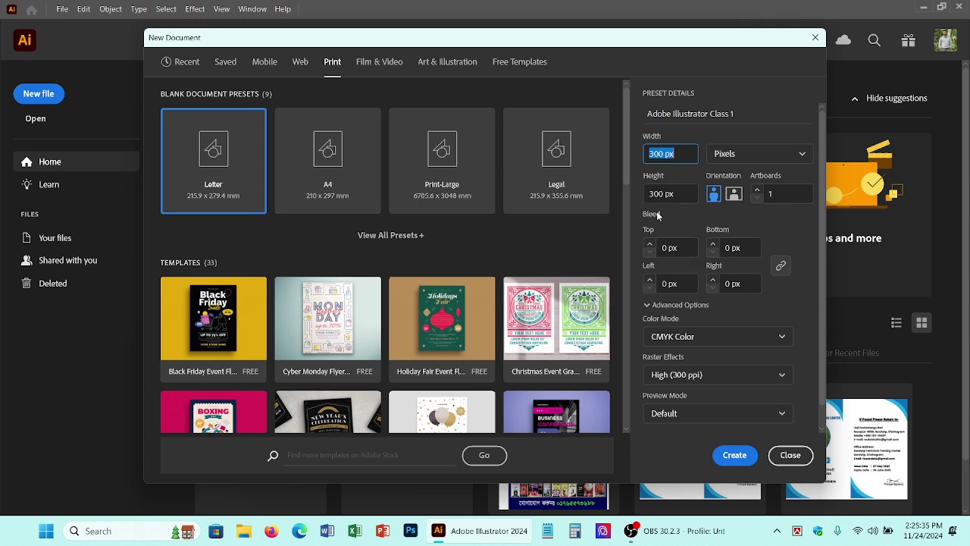
- Set the document's colour mode to RGB Color and open the list of raster effects resolutions
{"action": "scroll", "coordinate": [721, 289], "scroll_direction": "down", "scroll_amount": 1}
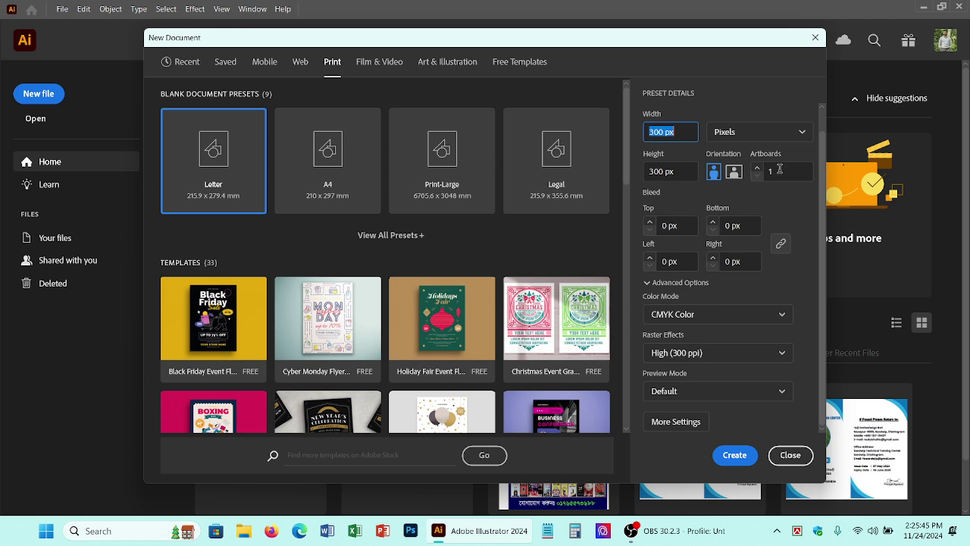
{"action": "left_click", "coordinate": [696, 315]}
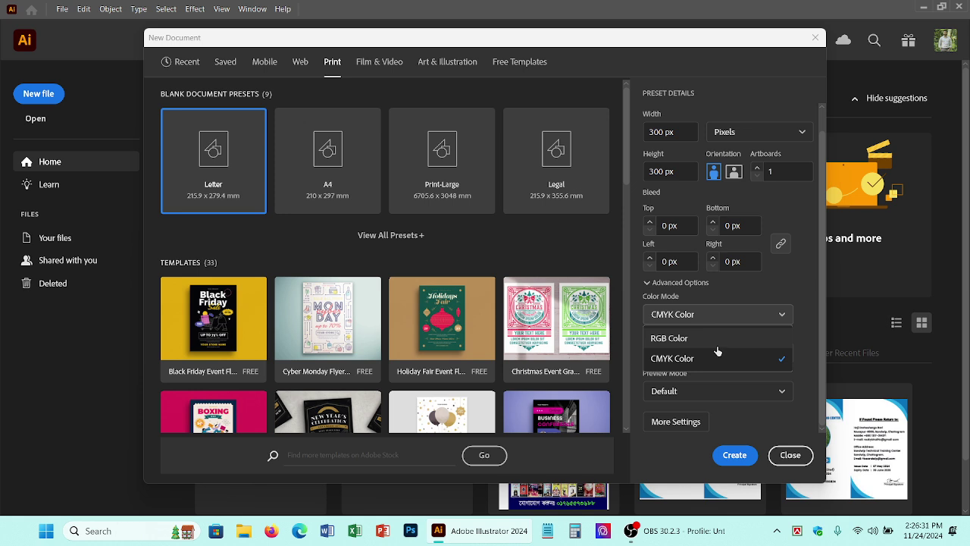
{"action": "left_click", "coordinate": [703, 341]}
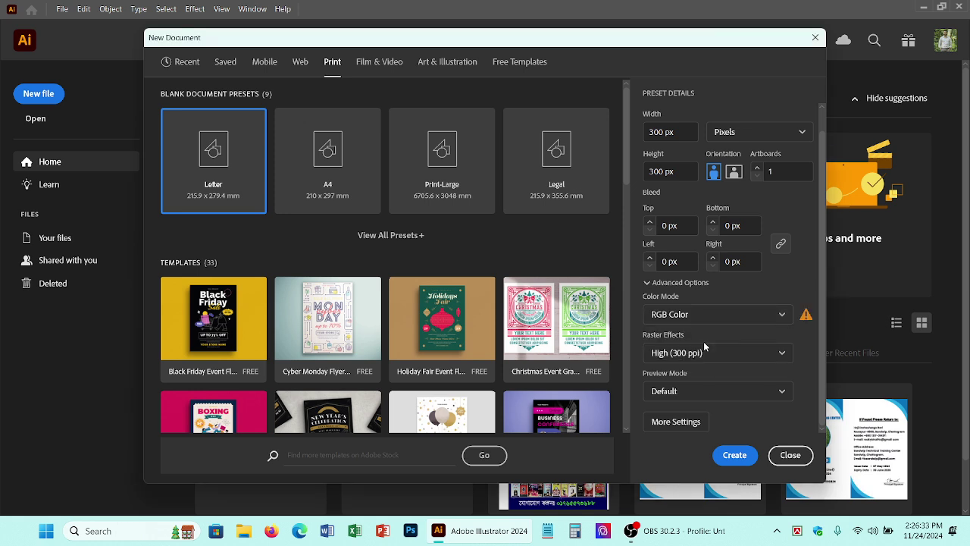
{"action": "left_click", "coordinate": [732, 353]}
{"action": "left_click", "coordinate": [782, 307]}
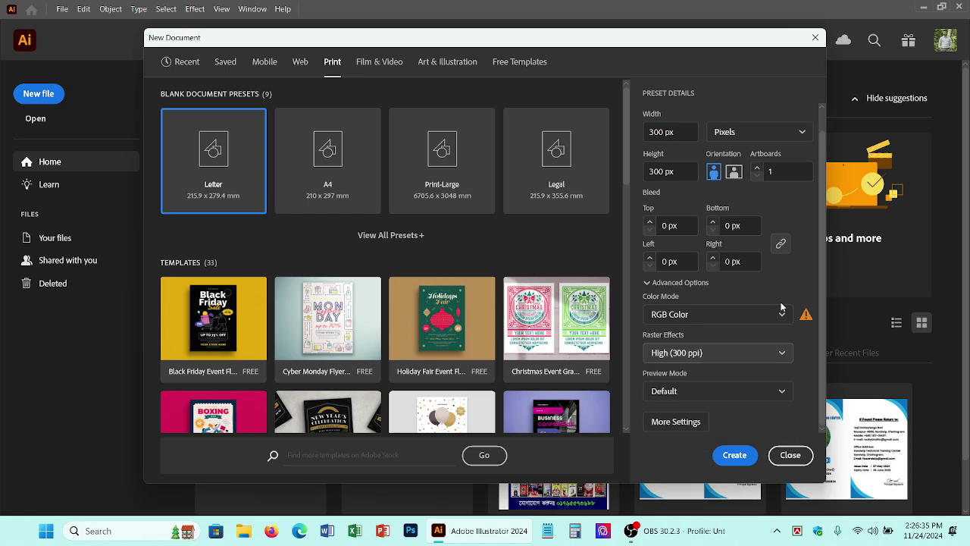
{"action": "left_click", "coordinate": [739, 355]}
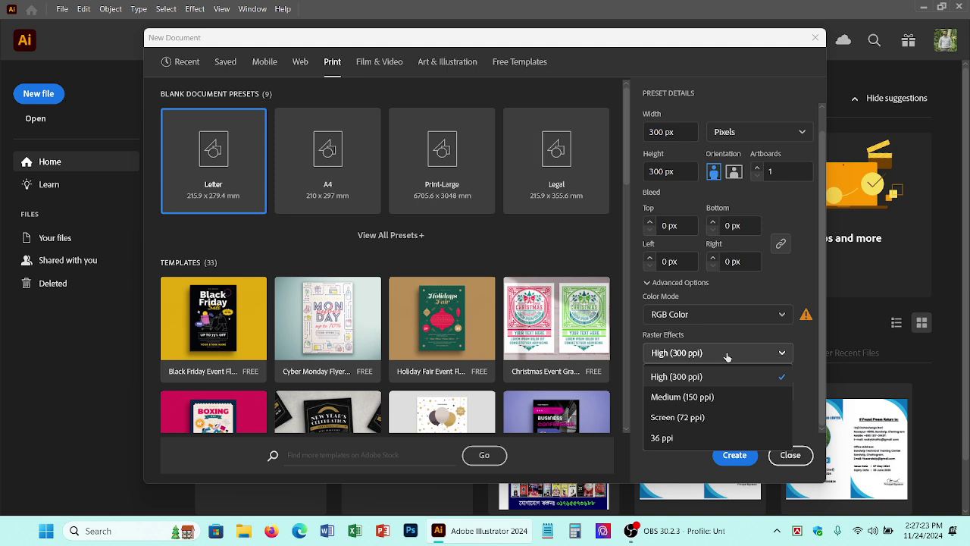
- Switch to File Explorer and look through the Downloads folder and its blonde-girl-black-t-shirt-white-background-mock-up subfolder for sample images
{"action": "key", "text": "super+e"}
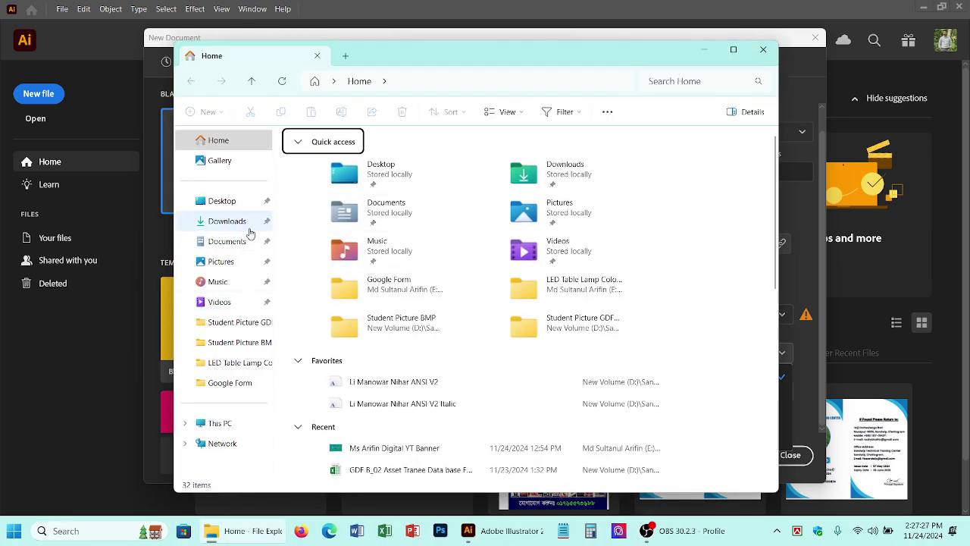
{"action": "left_click", "coordinate": [227, 220]}
{"action": "scroll", "coordinate": [591, 328], "scroll_direction": "down", "scroll_amount": 15}
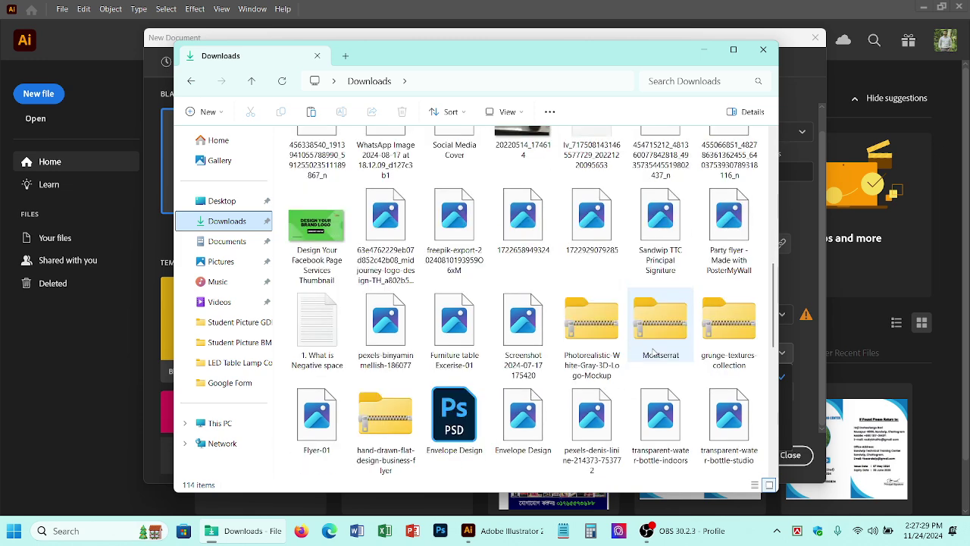
{"action": "scroll", "coordinate": [656, 353], "scroll_direction": "down", "scroll_amount": 8}
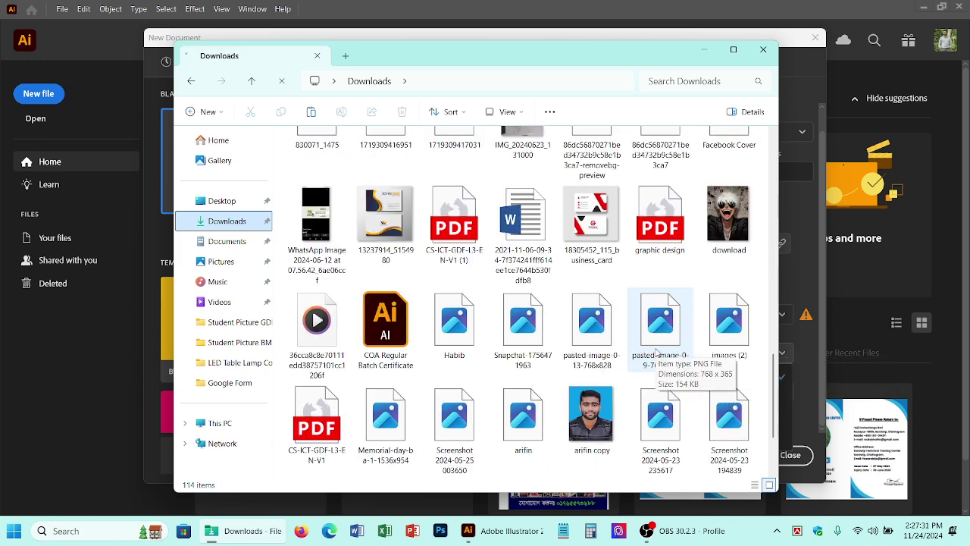
{"action": "scroll", "coordinate": [657, 354], "scroll_direction": "down", "scroll_amount": 2}
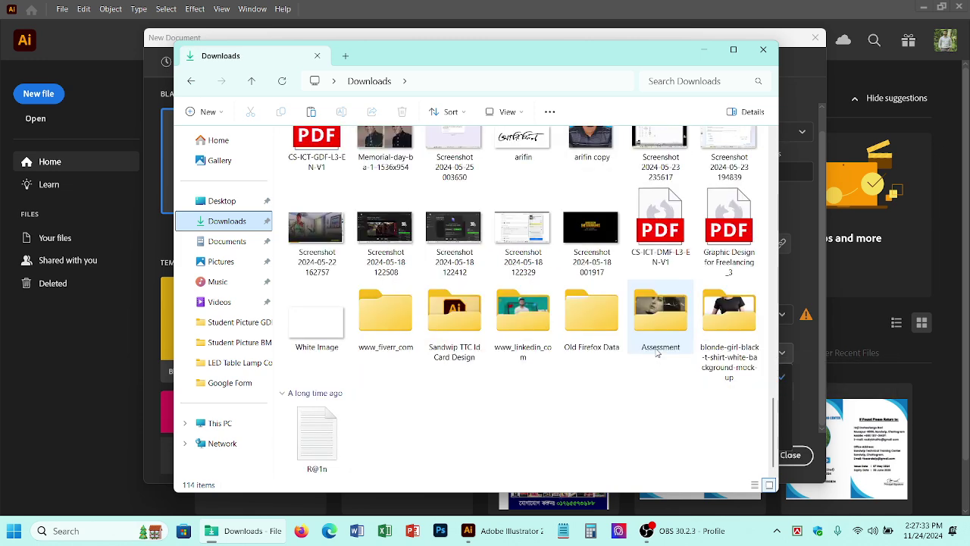
{"action": "scroll", "coordinate": [735, 334], "scroll_direction": "up", "scroll_amount": 2}
{"action": "scroll", "coordinate": [735, 333], "scroll_direction": "down", "scroll_amount": 2}
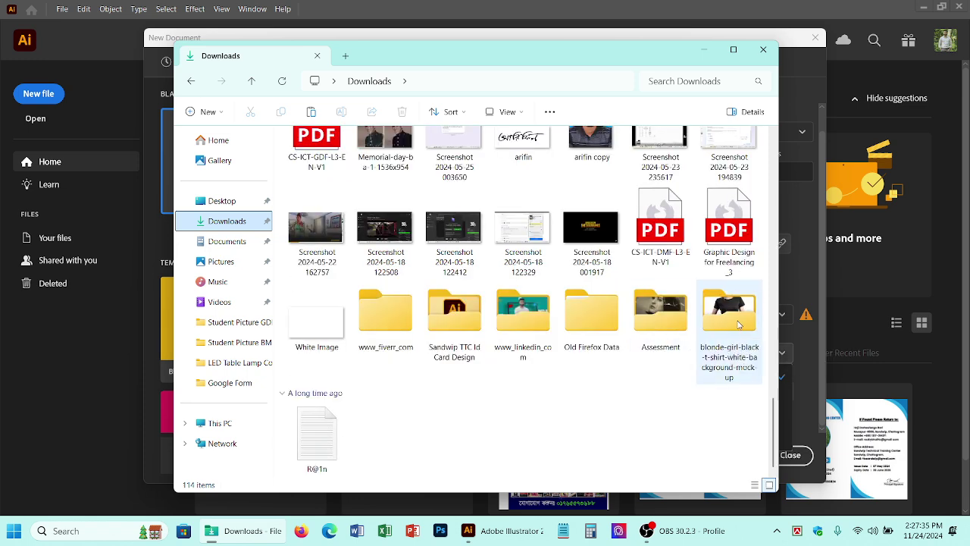
{"action": "double_click", "coordinate": [730, 312]}
{"action": "left_click", "coordinate": [769, 485]}
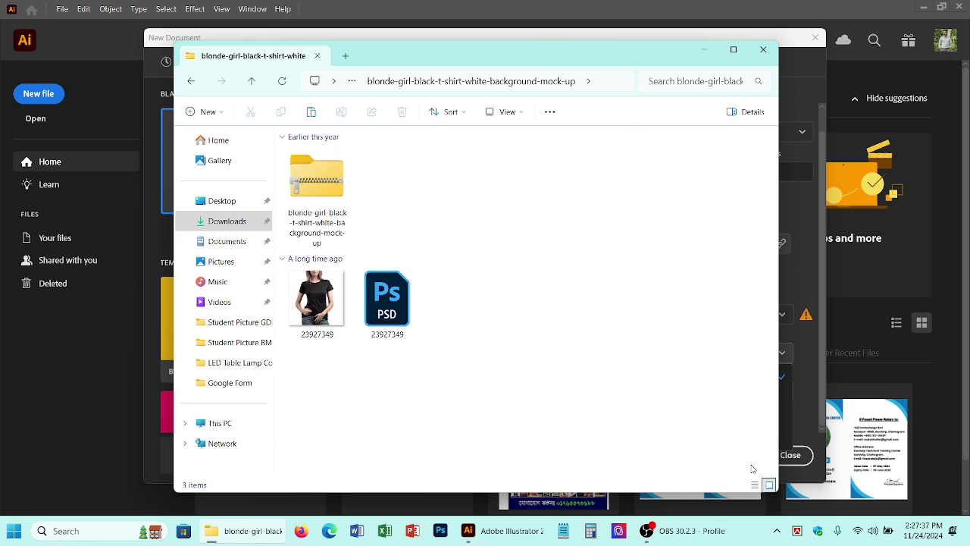
{"action": "key", "text": "alt+Left"}
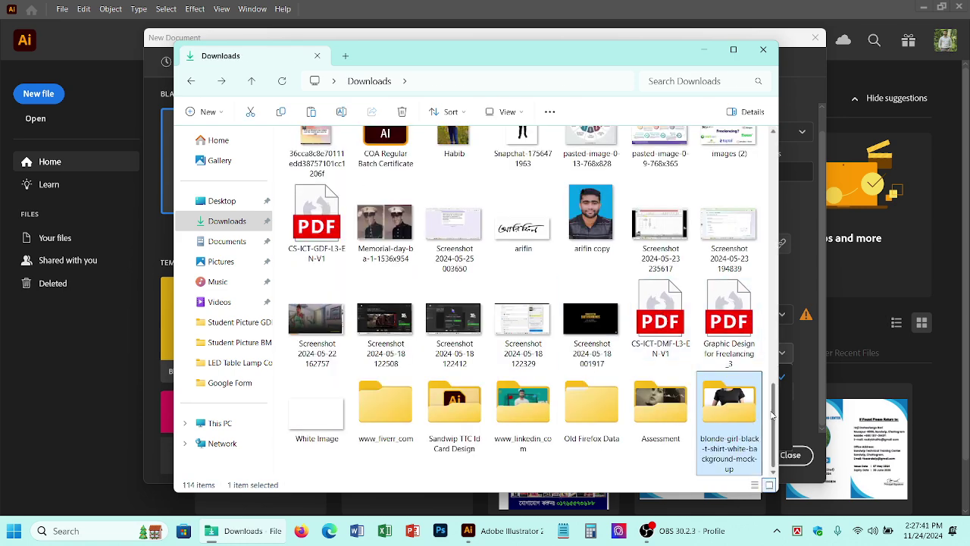
- Open the cover image in the www_linkedin_com folder, examine its lettering and graphic edges close up, and close it
{"action": "double_click", "coordinate": [524, 405]}
{"action": "left_click", "coordinate": [326, 212]}
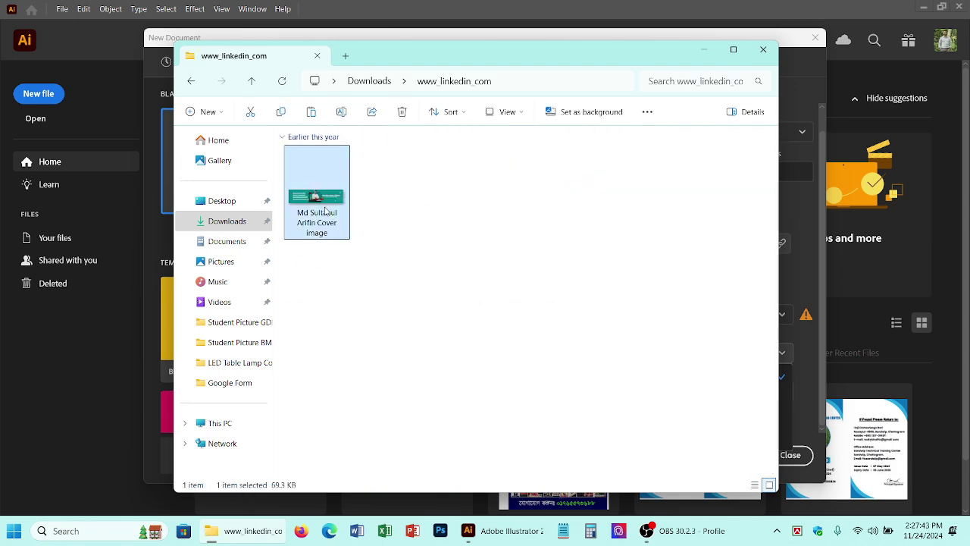
{"action": "double_click", "coordinate": [326, 213]}
{"action": "scroll", "coordinate": [421, 240], "scroll_direction": "up", "scroll_amount": 5}
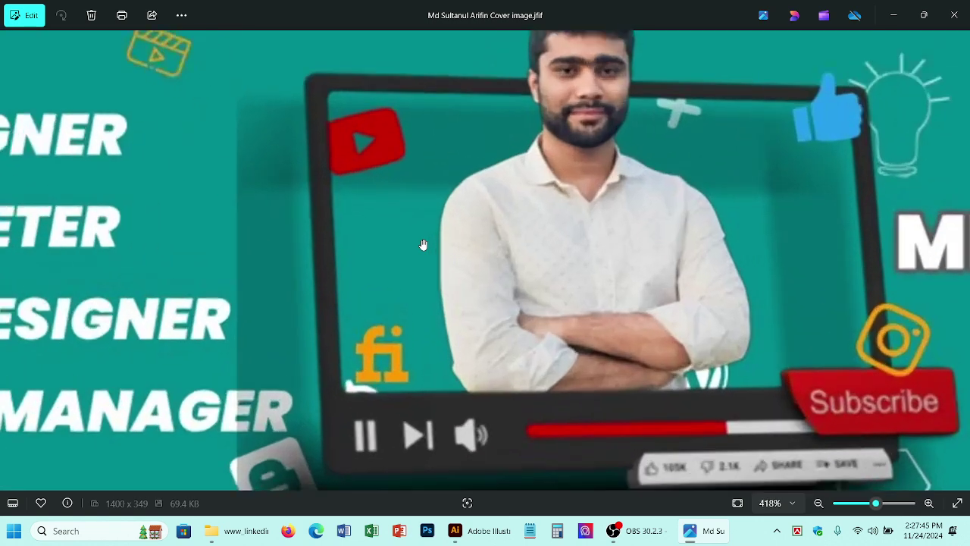
{"action": "scroll", "coordinate": [423, 245], "scroll_direction": "up", "scroll_amount": 2}
{"action": "scroll", "coordinate": [459, 111], "scroll_direction": "up", "scroll_amount": 2}
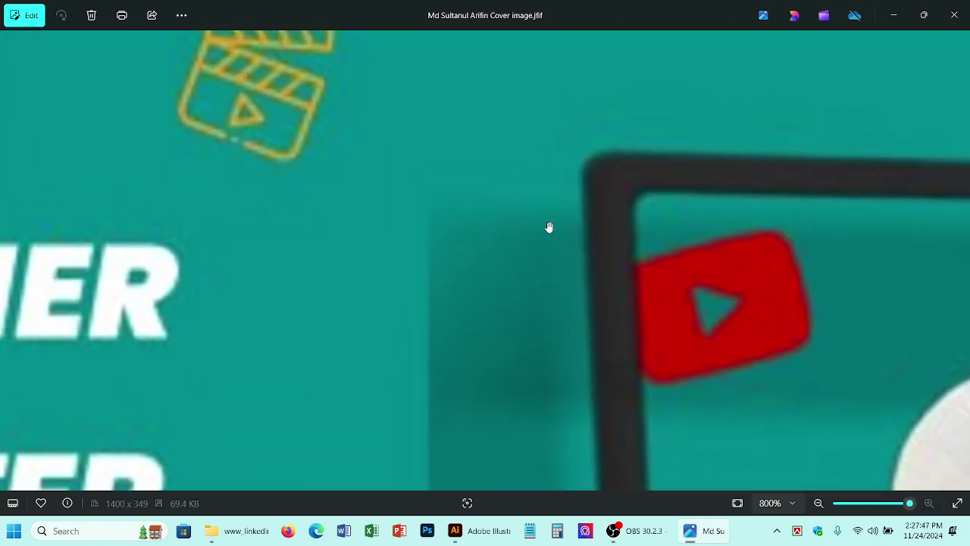
{"action": "scroll", "coordinate": [505, 189], "scroll_direction": "left", "scroll_amount": 5}
{"action": "scroll", "coordinate": [608, 276], "scroll_direction": "down", "scroll_amount": 2}
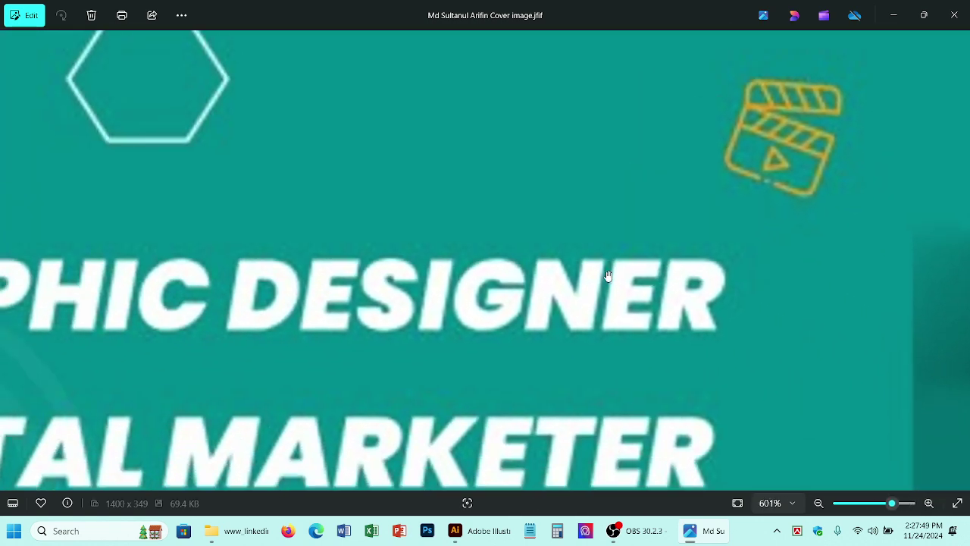
{"action": "scroll", "coordinate": [318, 295], "scroll_direction": "up", "scroll_amount": 2}
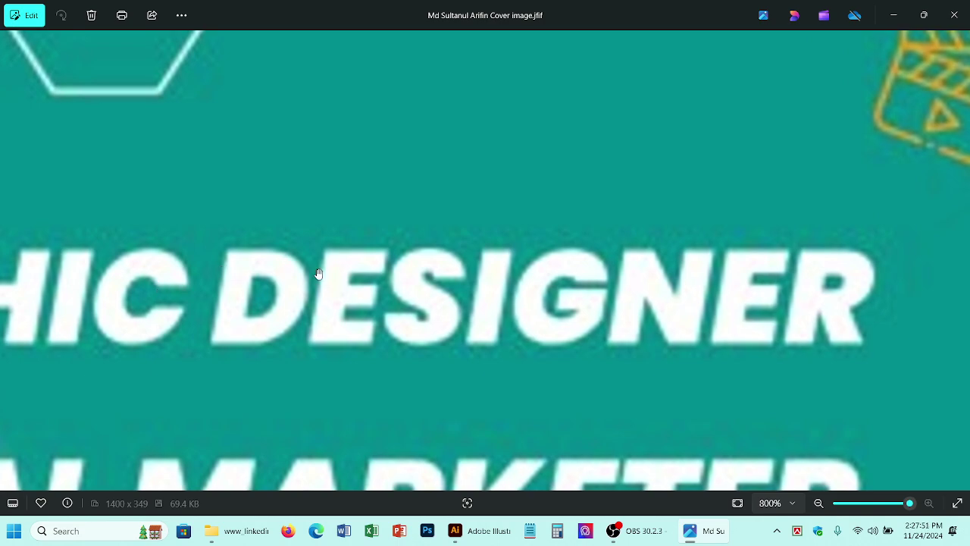
{"action": "scroll", "coordinate": [319, 273], "scroll_direction": "down", "scroll_amount": 8}
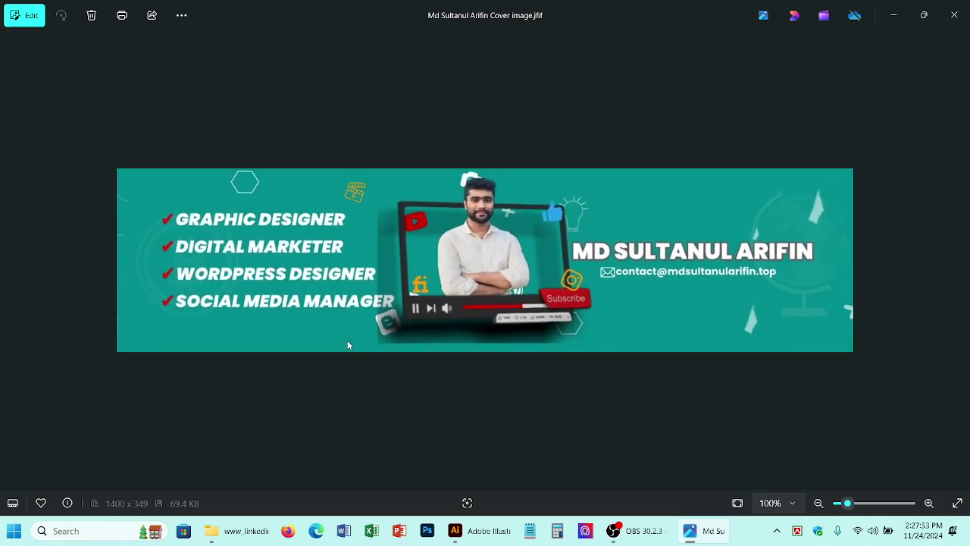
{"action": "scroll", "coordinate": [347, 345], "scroll_direction": "up", "scroll_amount": 4}
{"action": "key", "text": "alt+F4"}
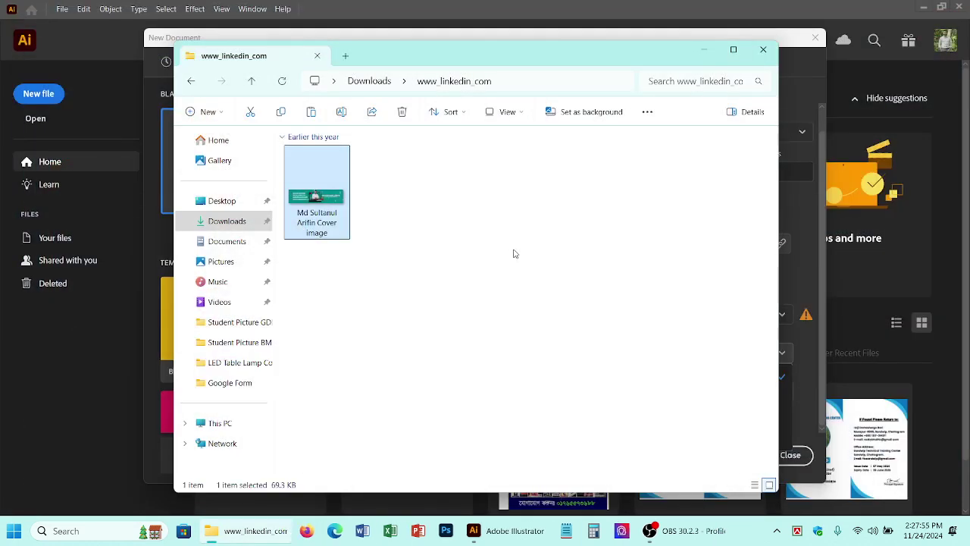
- Look through the Sandwip TTC Id Card Design and www_fiverr_com folders and the earlier files in Downloads for another sample image
{"action": "key", "text": "alt+Left"}
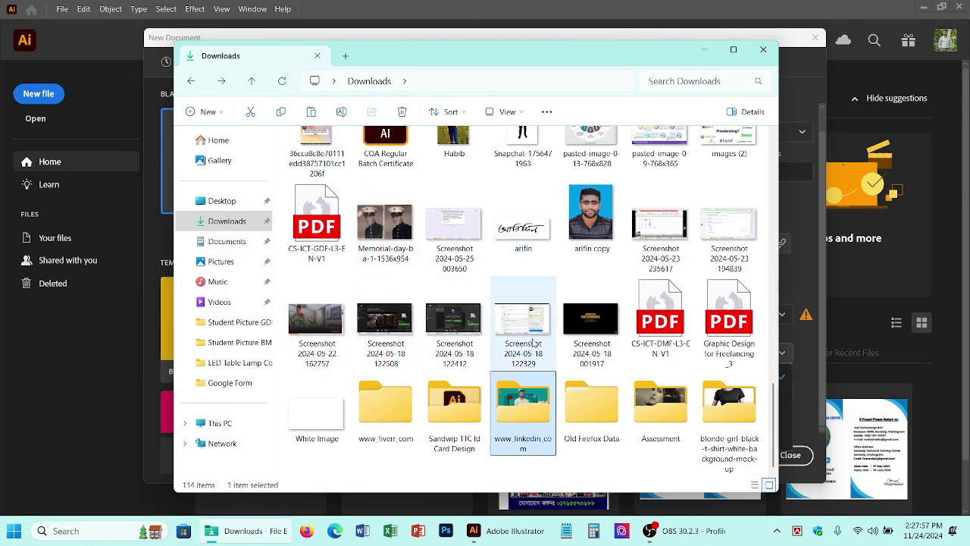
{"action": "double_click", "coordinate": [467, 404]}
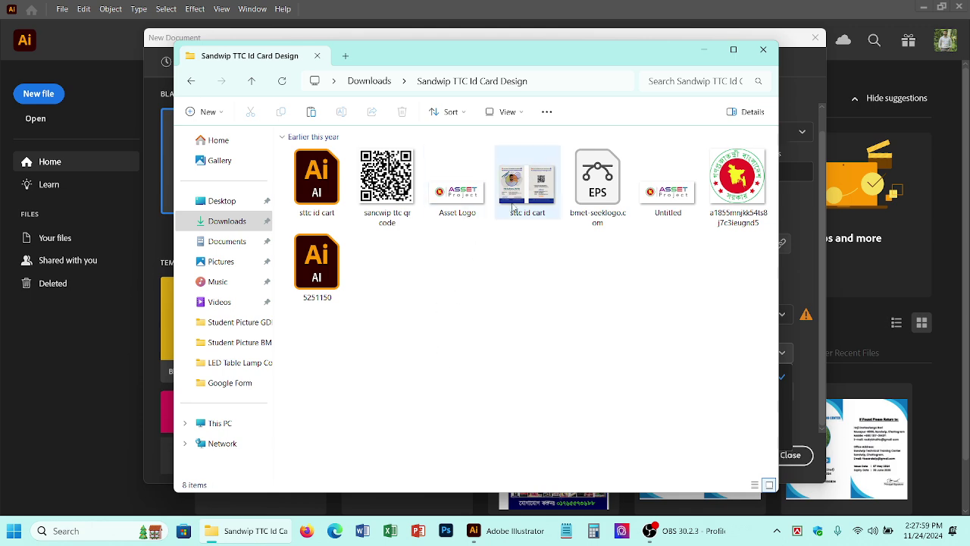
{"action": "key", "text": "alt+Left"}
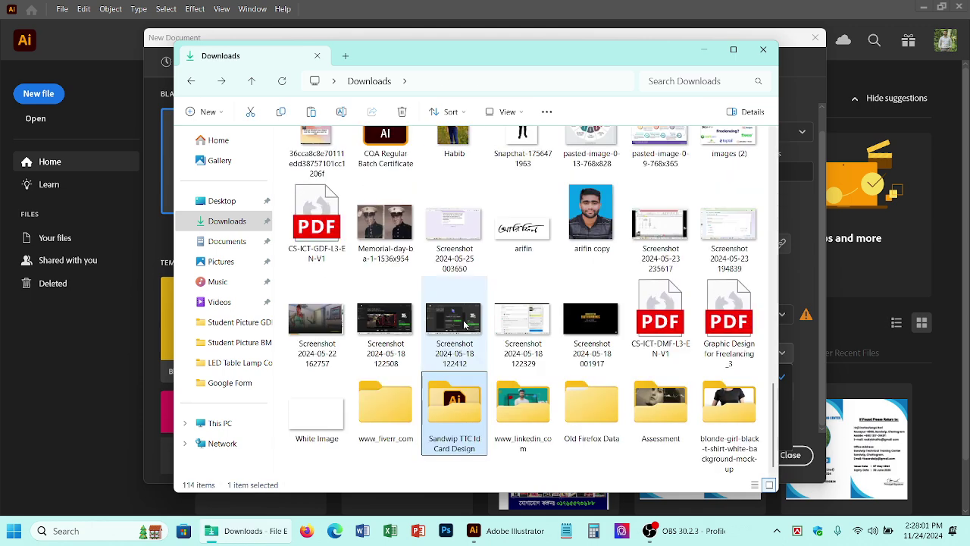
{"action": "double_click", "coordinate": [385, 405]}
{"action": "key", "text": "alt+Left"}
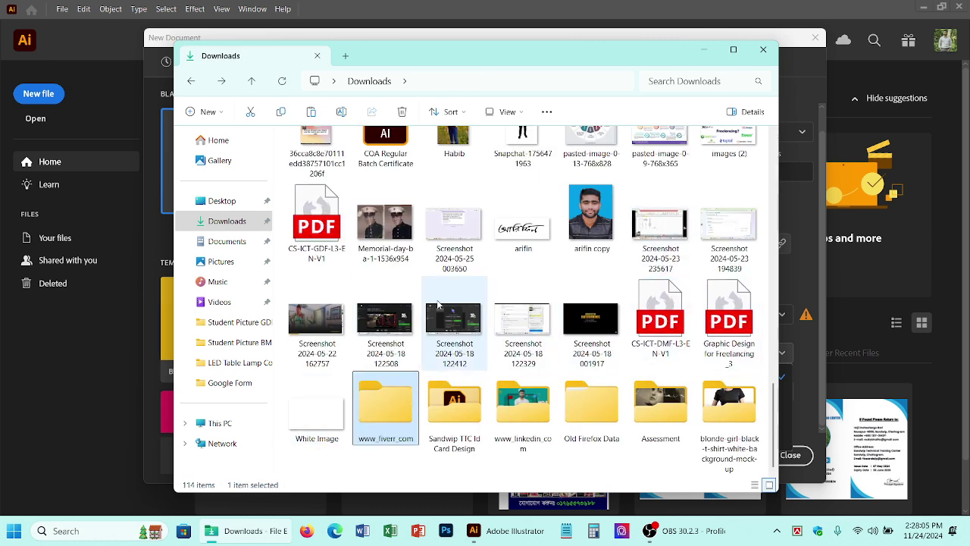
{"action": "scroll", "coordinate": [440, 303], "scroll_direction": "up", "scroll_amount": 1}
{"action": "scroll", "coordinate": [606, 267], "scroll_direction": "up", "scroll_amount": 3}
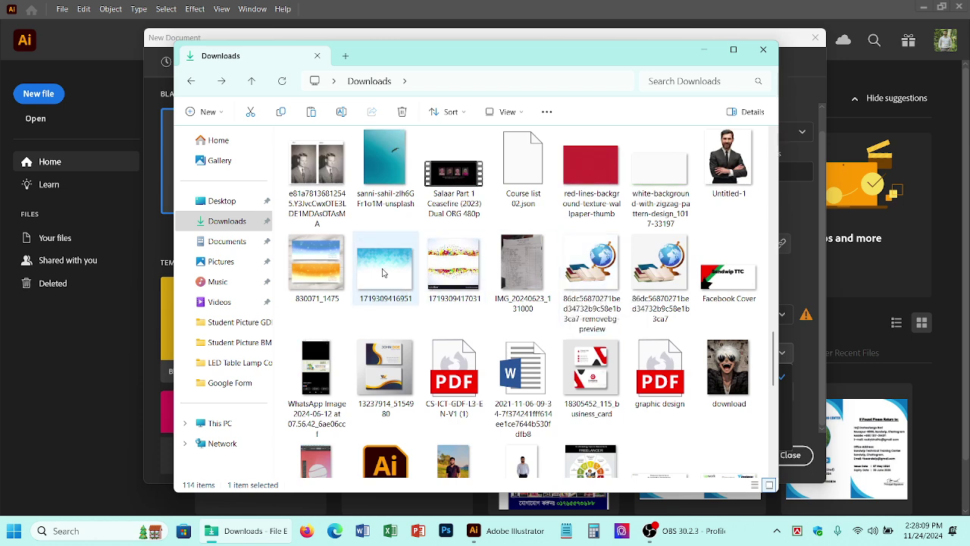
- Open the business card image 13237914_5154980, examine its name, contact details and logo lettering close up, and close it
{"action": "left_click", "coordinate": [386, 372]}
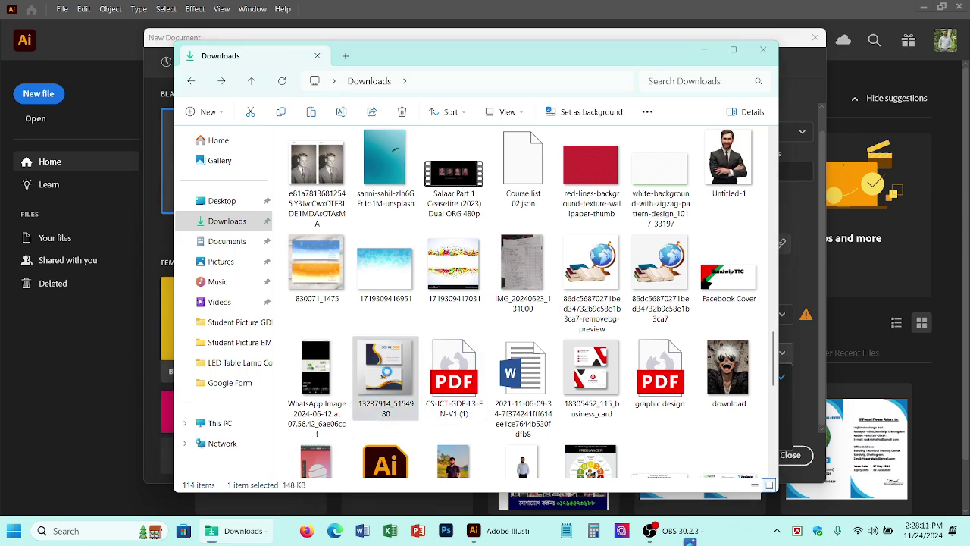
{"action": "double_click", "coordinate": [386, 372]}
{"action": "scroll", "coordinate": [520, 180], "scroll_direction": "up", "scroll_amount": 10}
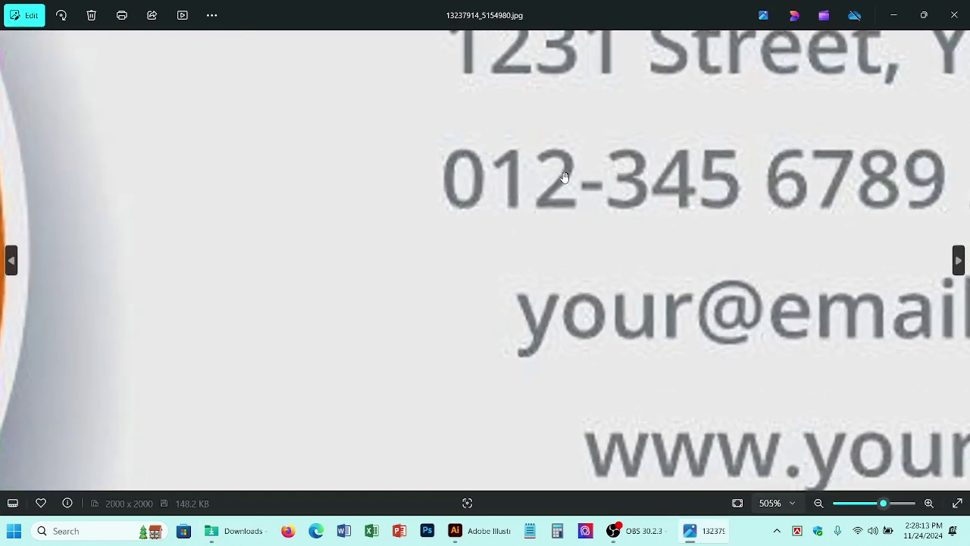
{"action": "scroll", "coordinate": [565, 177], "scroll_direction": "up", "scroll_amount": 2}
{"action": "scroll", "coordinate": [518, 161], "scroll_direction": "down", "scroll_amount": 6}
{"action": "left_click_drag", "start_coordinate": [485, 48], "coordinate": [555, 347]}
{"action": "left_click_drag", "start_coordinate": [645, 65], "coordinate": [628, 238]}
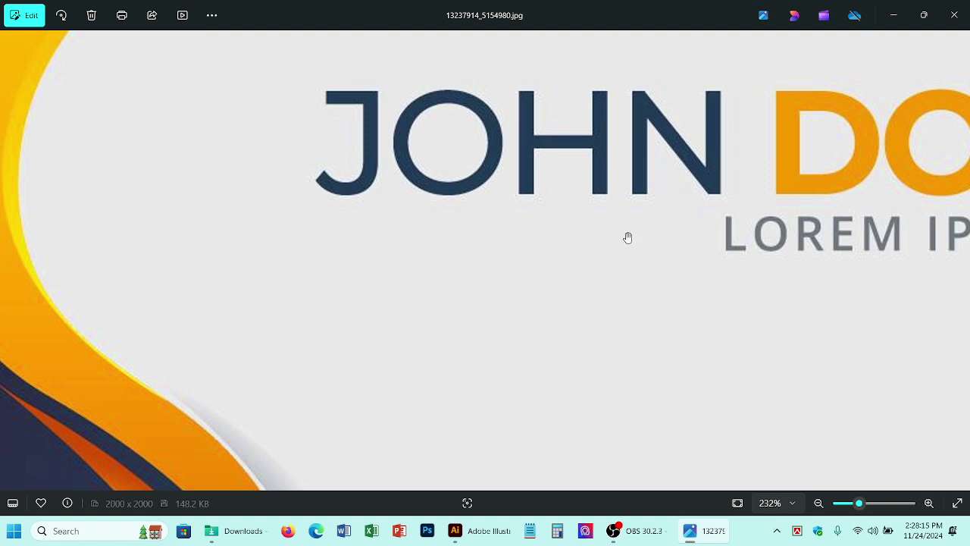
{"action": "scroll", "coordinate": [372, 240], "scroll_direction": "down", "scroll_amount": 5}
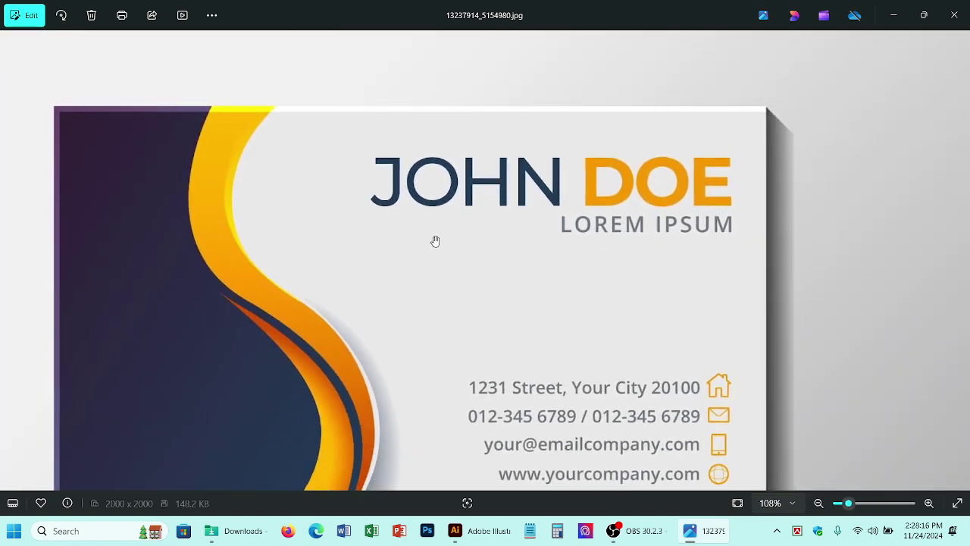
{"action": "left_click_drag", "start_coordinate": [435, 240], "coordinate": [582, 282]}
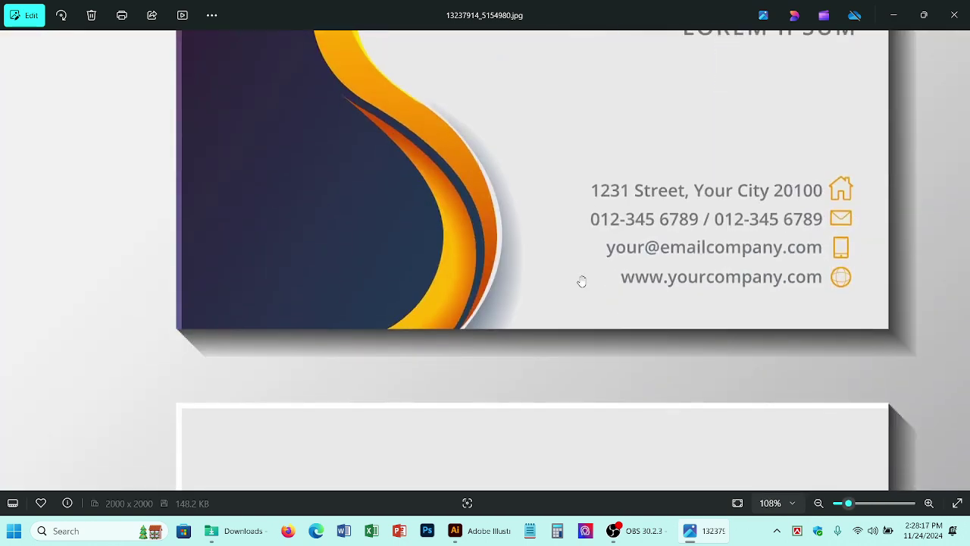
{"action": "scroll", "coordinate": [596, 228], "scroll_direction": "down", "scroll_amount": 5}
{"action": "scroll", "coordinate": [498, 281], "scroll_direction": "up", "scroll_amount": 10}
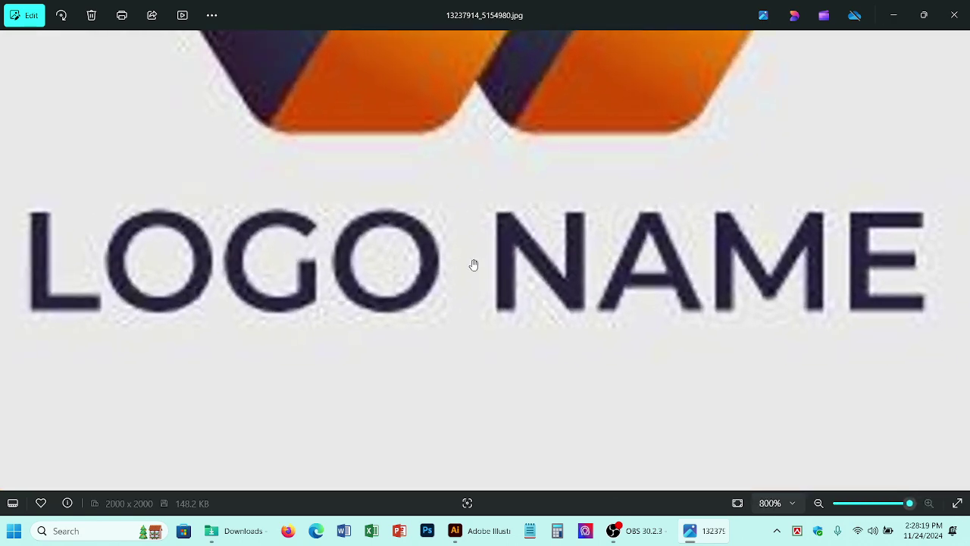
{"action": "scroll", "coordinate": [474, 264], "scroll_direction": "down", "scroll_amount": 3}
{"action": "key", "text": "alt+F4"}
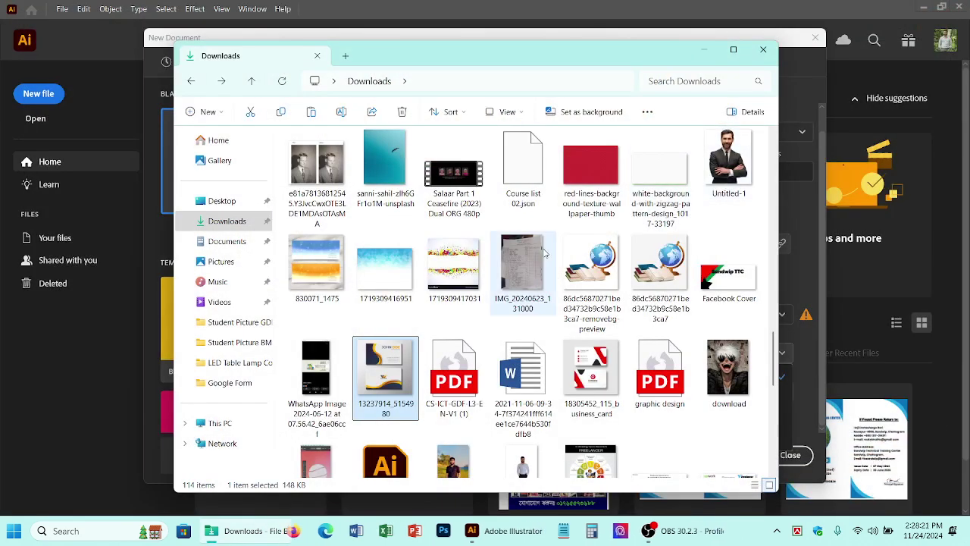
- Open the Unsplash photo of the flying seagull from Downloads, examine the wing's detail close up, and close it
{"action": "left_click", "coordinate": [456, 186]}
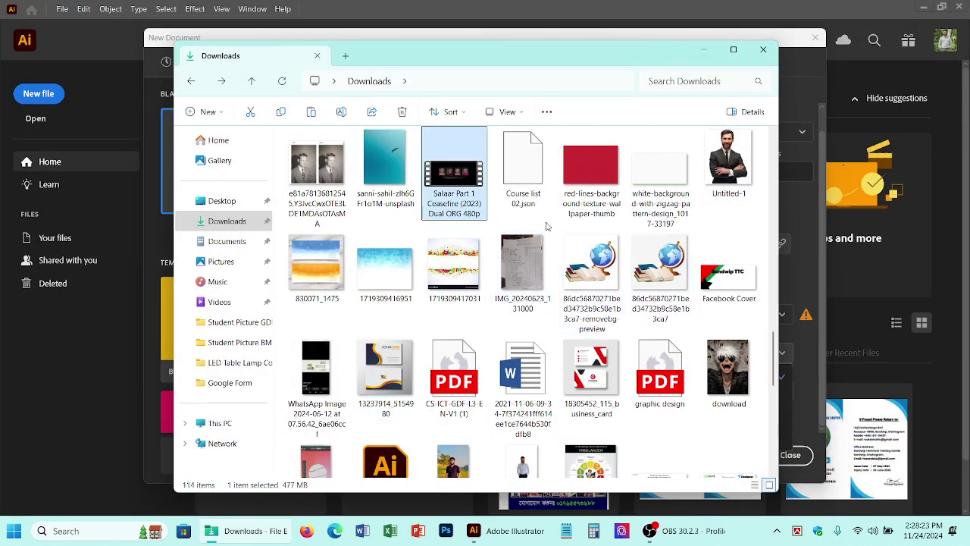
{"action": "scroll", "coordinate": [587, 262], "scroll_direction": "up", "scroll_amount": 2}
{"action": "left_click", "coordinate": [387, 350]}
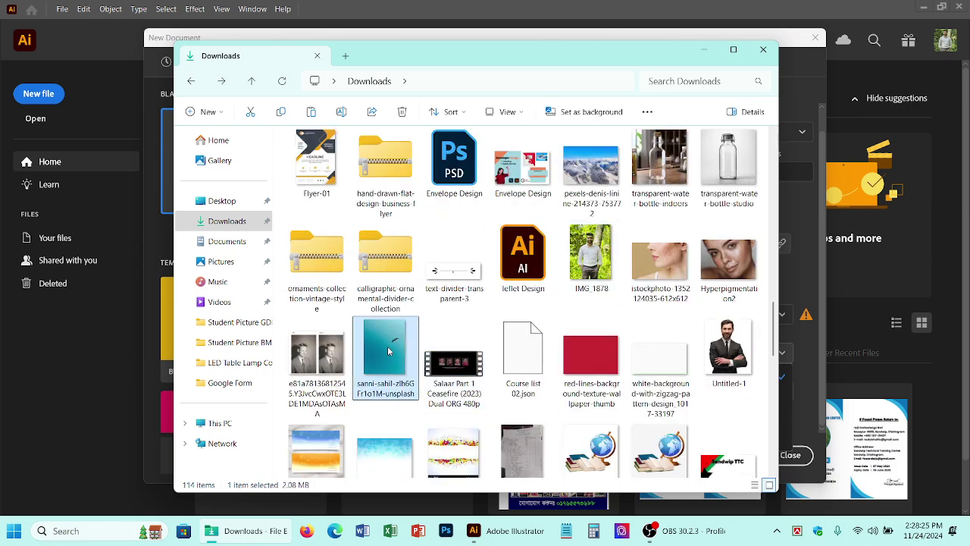
{"action": "double_click", "coordinate": [388, 346]}
{"action": "scroll", "coordinate": [729, 243], "scroll_direction": "up", "scroll_amount": 6}
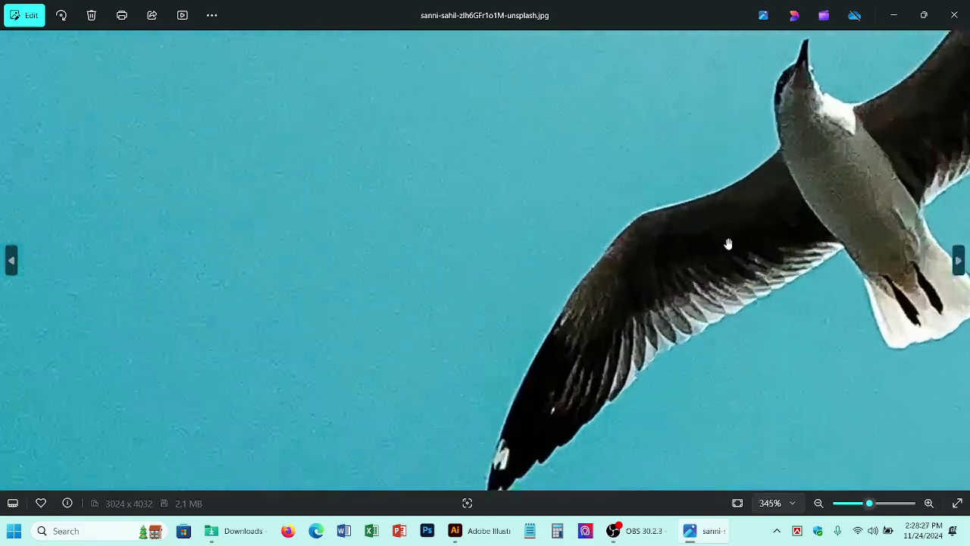
{"action": "scroll", "coordinate": [728, 244], "scroll_direction": "up", "scroll_amount": 4}
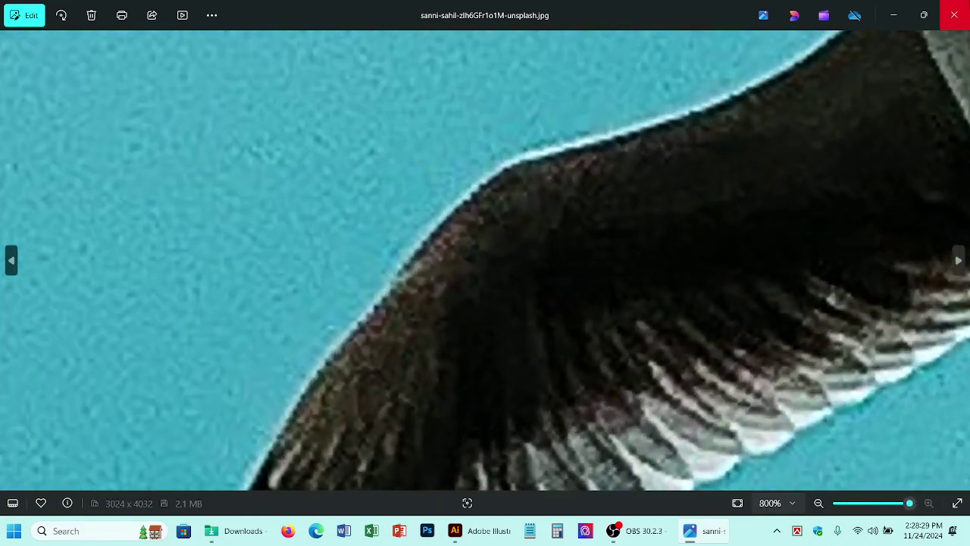
{"action": "left_click", "coordinate": [954, 15]}
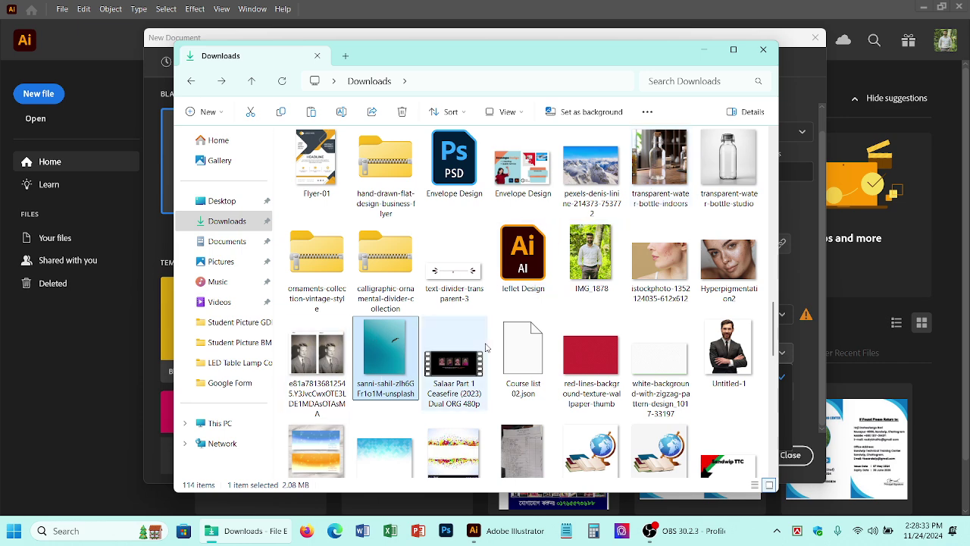
{"action": "double_click", "coordinate": [660, 266]}
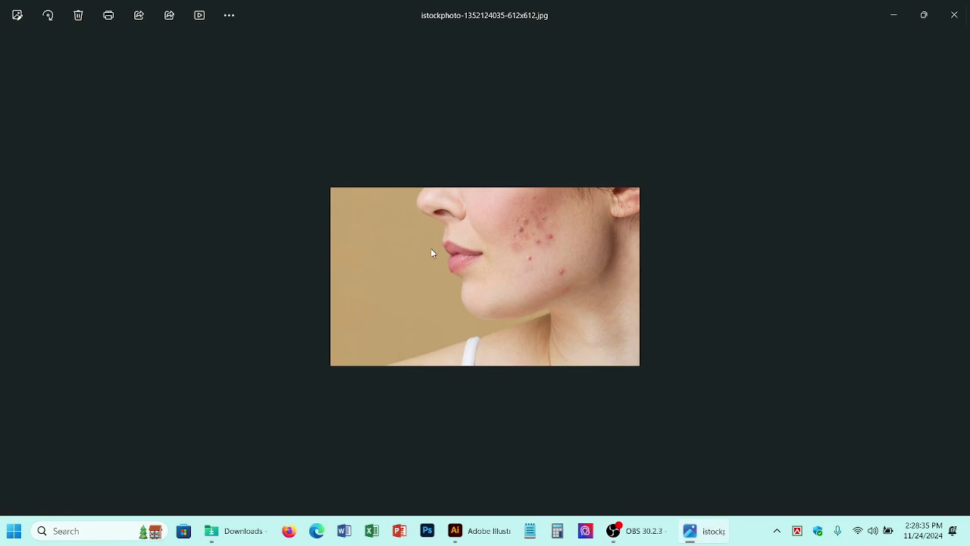
{"action": "scroll", "coordinate": [430, 248], "scroll_direction": "up", "scroll_amount": 5}
{"action": "scroll", "coordinate": [423, 256], "scroll_direction": "down", "scroll_amount": 4}
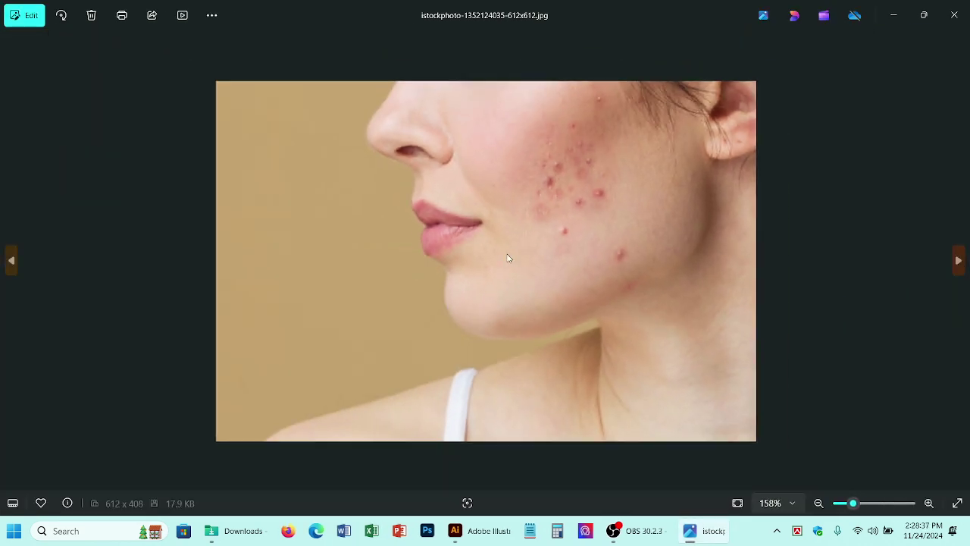
{"action": "key", "text": "alt+F4"}
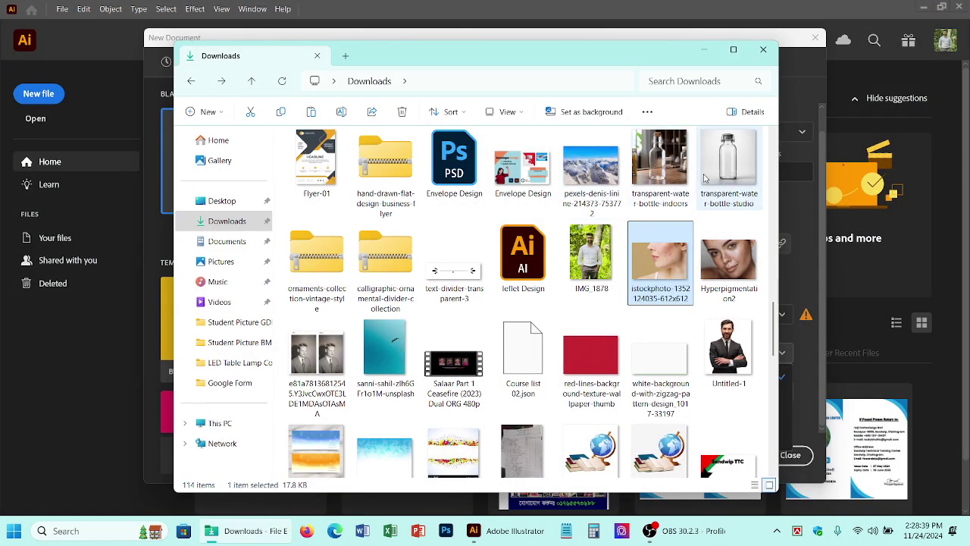
- Open the transparent-water-bottle-indoors photo from Downloads, inspect the glass bottle's detail close up, and close the photo
{"action": "double_click", "coordinate": [660, 163]}
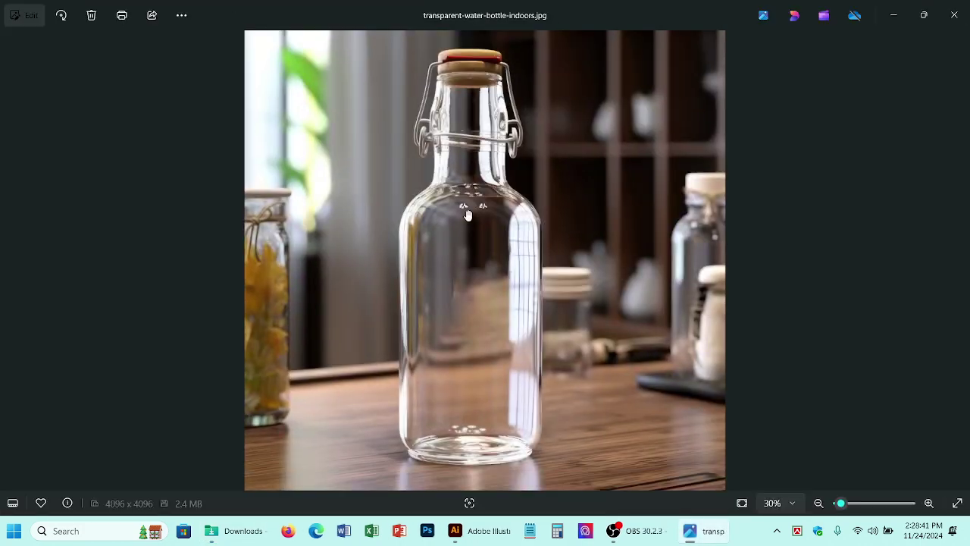
{"action": "scroll", "coordinate": [468, 215], "scroll_direction": "up", "scroll_amount": 5}
{"action": "left_click_drag", "start_coordinate": [272, 217], "coordinate": [613, 314]}
{"action": "key", "text": "alt+F4"}
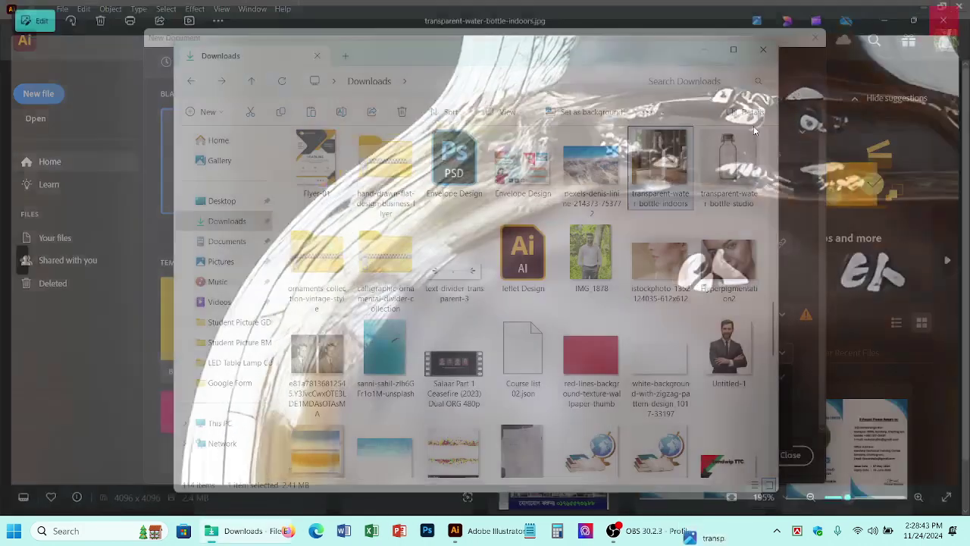
- Open the graphic designer advert 456338540 from Downloads, examine its Ai logo and caricature face close up, and close it
{"action": "scroll", "coordinate": [493, 284], "scroll_direction": "up", "scroll_amount": 5}
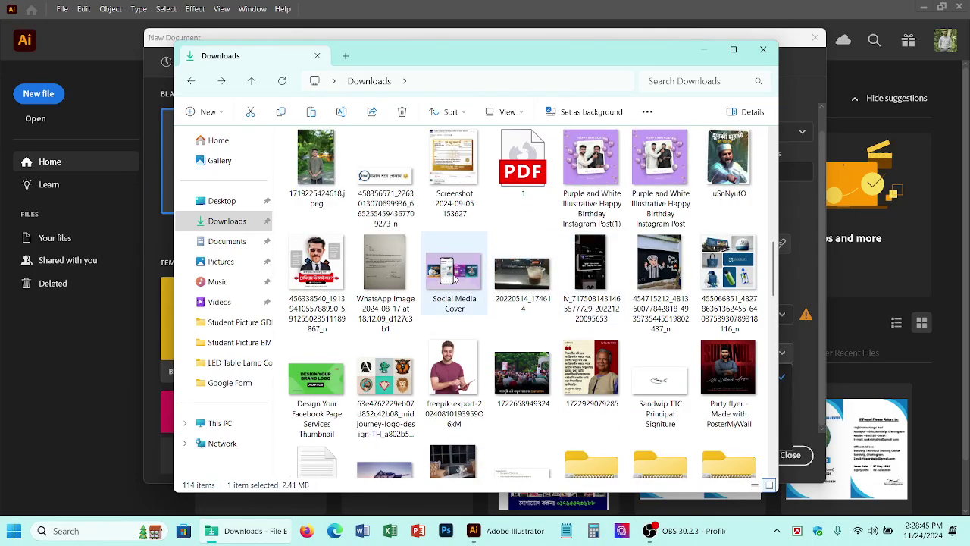
{"action": "double_click", "coordinate": [334, 273]}
{"action": "scroll", "coordinate": [479, 257], "scroll_direction": "up", "scroll_amount": 5}
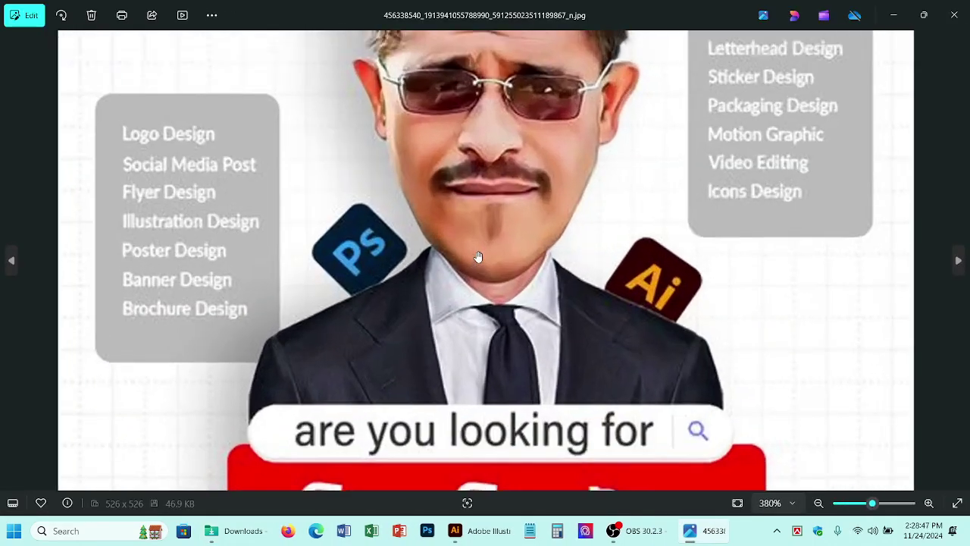
{"action": "scroll", "coordinate": [478, 257], "scroll_direction": "up", "scroll_amount": 5}
{"action": "left_click_drag", "start_coordinate": [667, 311], "coordinate": [433, 186]}
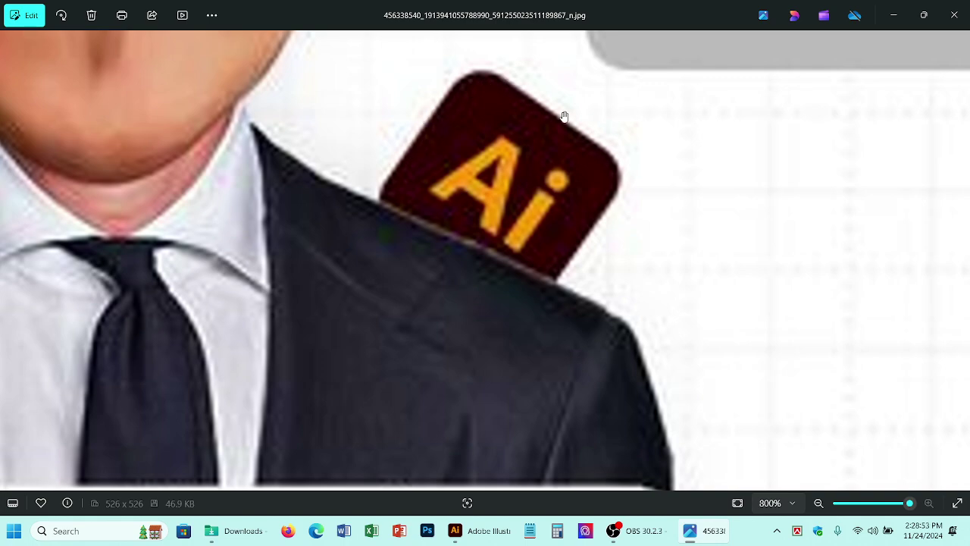
{"action": "scroll", "coordinate": [565, 116], "scroll_direction": "down", "scroll_amount": 10}
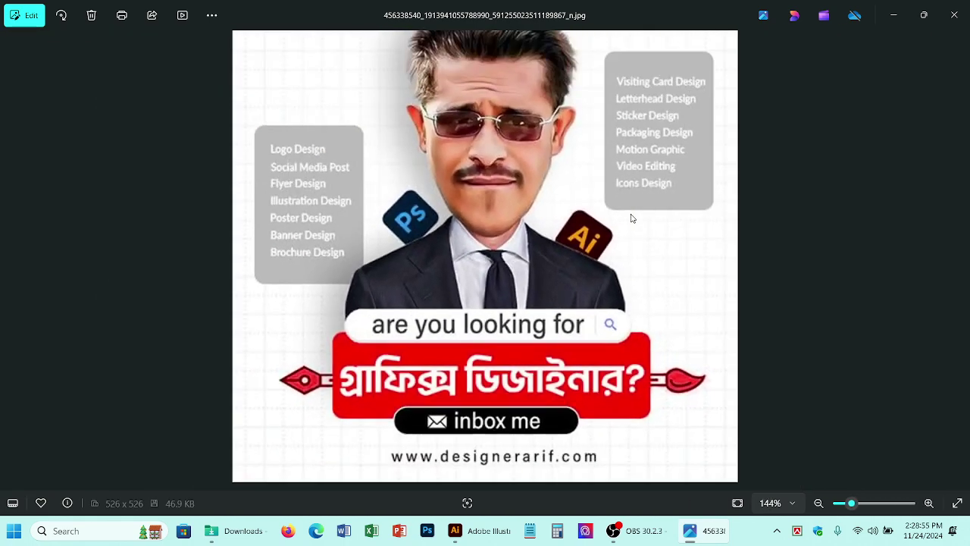
{"action": "scroll", "coordinate": [631, 218], "scroll_direction": "down", "scroll_amount": 2}
{"action": "scroll", "coordinate": [631, 219], "scroll_direction": "up", "scroll_amount": 10}
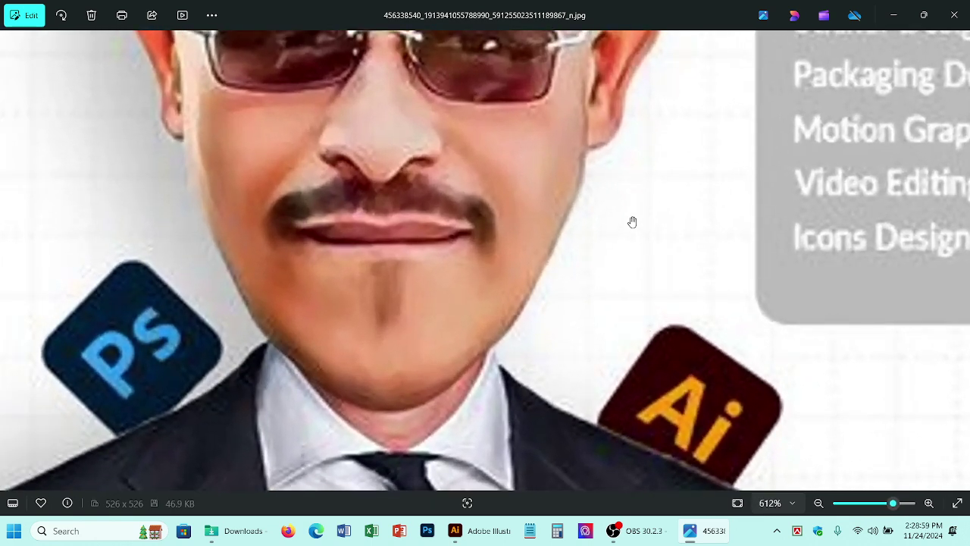
{"action": "scroll", "coordinate": [633, 221], "scroll_direction": "down", "scroll_amount": 8}
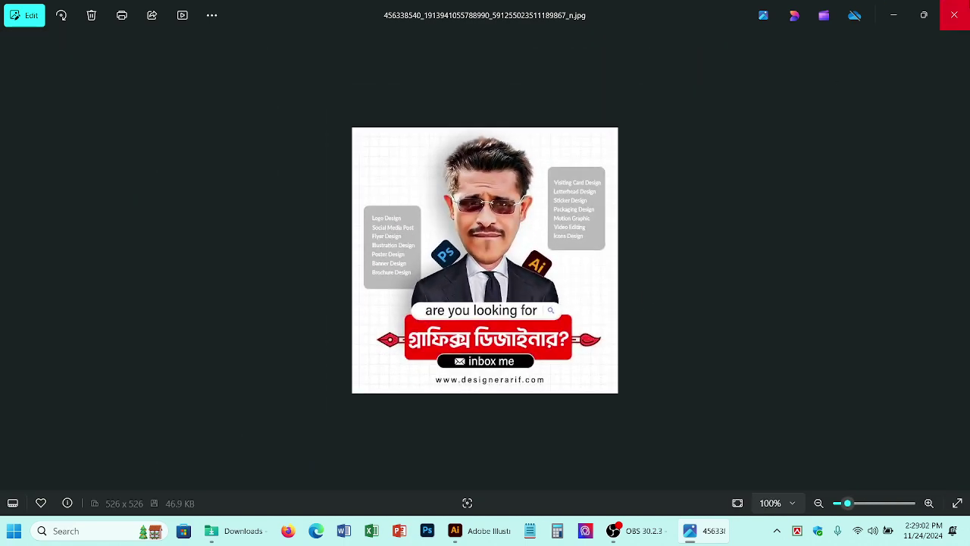
{"action": "left_click", "coordinate": [954, 15]}
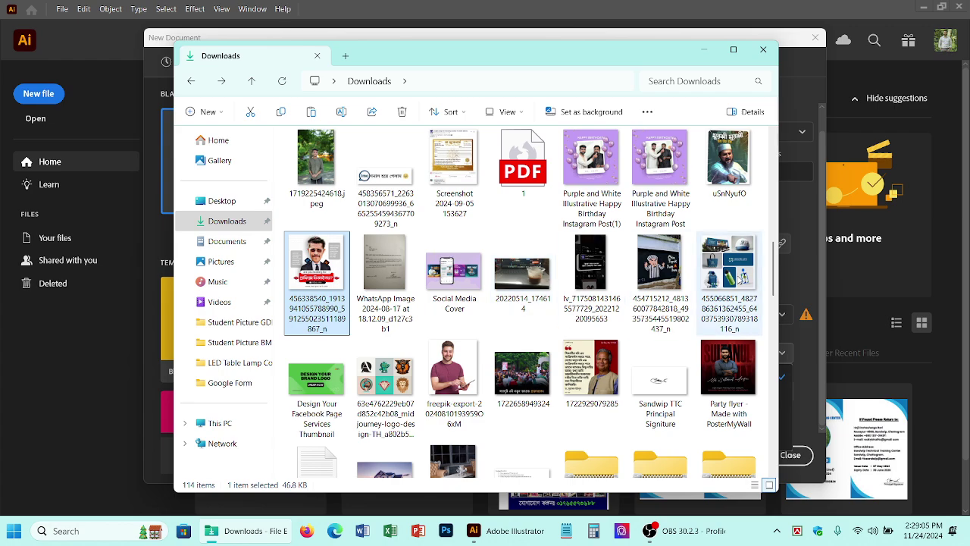
- Open the uSnNyufO poster from Downloads, examine it close up, and close it
{"action": "left_click", "coordinate": [718, 175]}
{"action": "double_click", "coordinate": [717, 176]}
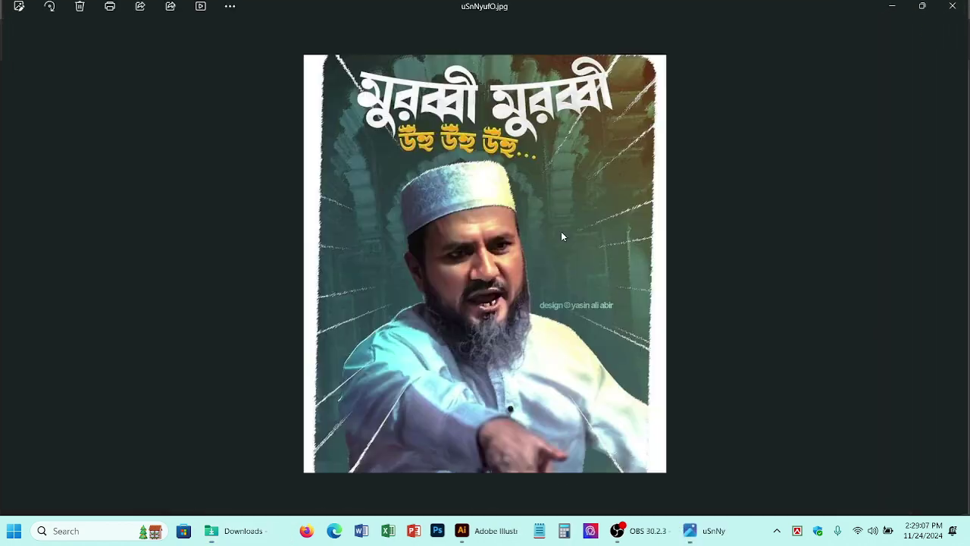
{"action": "scroll", "coordinate": [508, 387], "scroll_direction": "up", "scroll_amount": 6}
{"action": "scroll", "coordinate": [541, 316], "scroll_direction": "down", "scroll_amount": 6}
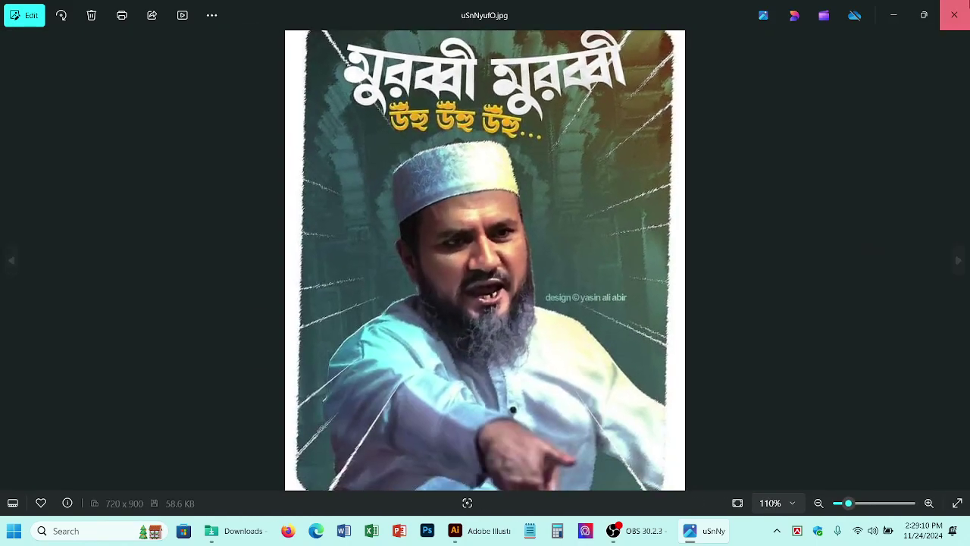
{"action": "left_click", "coordinate": [954, 16]}
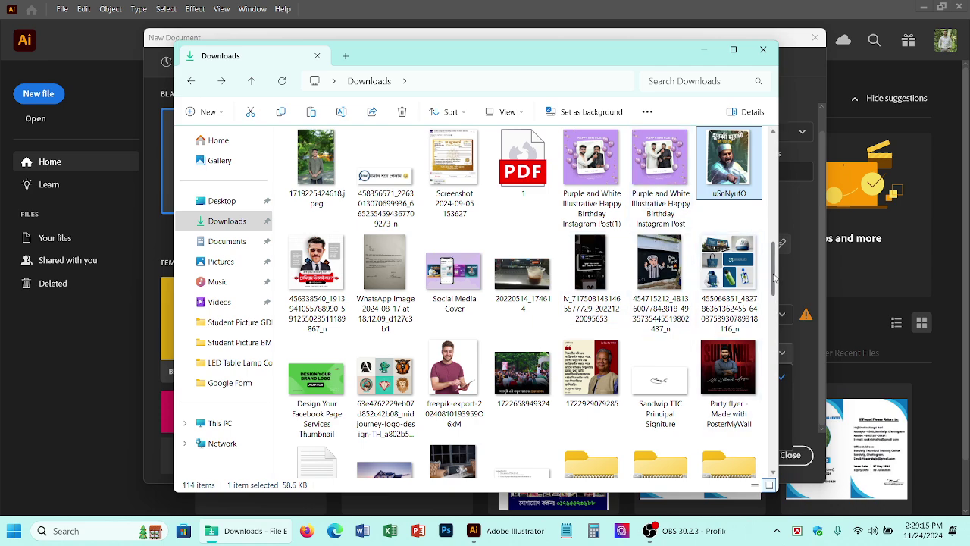
- Open the poster image 458983274 from Downloads, inspect the portrait and checked jacket close up, and close it
{"action": "left_click_drag", "start_coordinate": [773, 284], "coordinate": [775, 252]}
{"action": "double_click", "coordinate": [659, 199]}
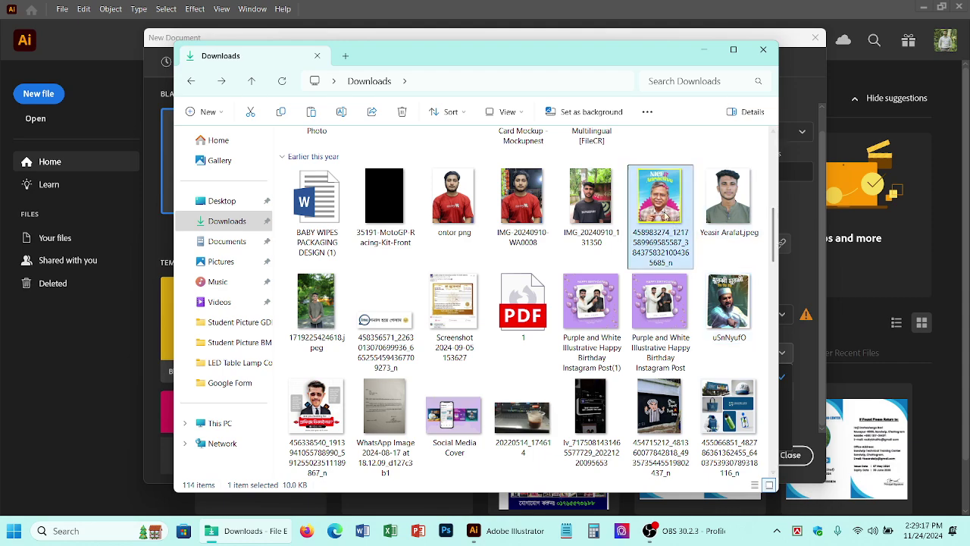
{"action": "scroll", "coordinate": [521, 282], "scroll_direction": "up", "scroll_amount": 3}
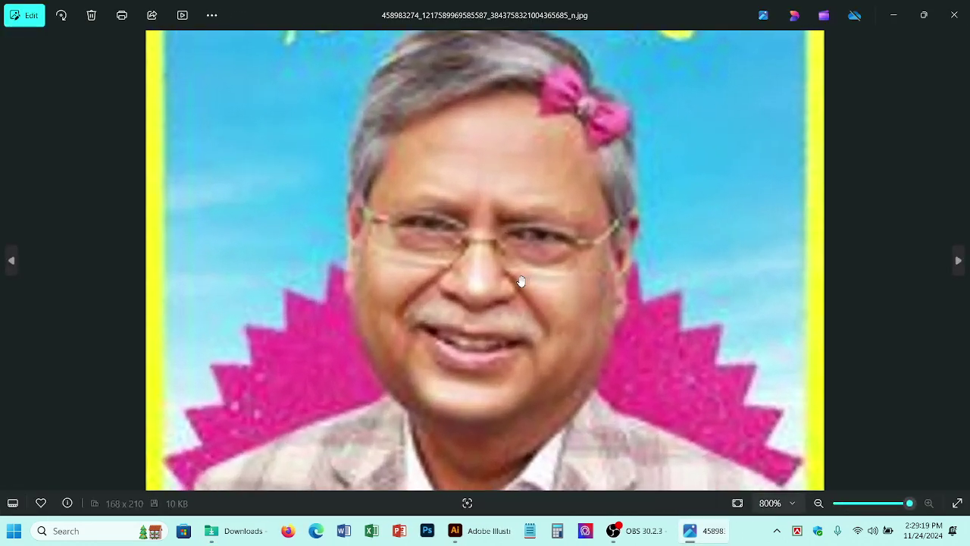
{"action": "left_click_drag", "start_coordinate": [310, 331], "coordinate": [378, 134]}
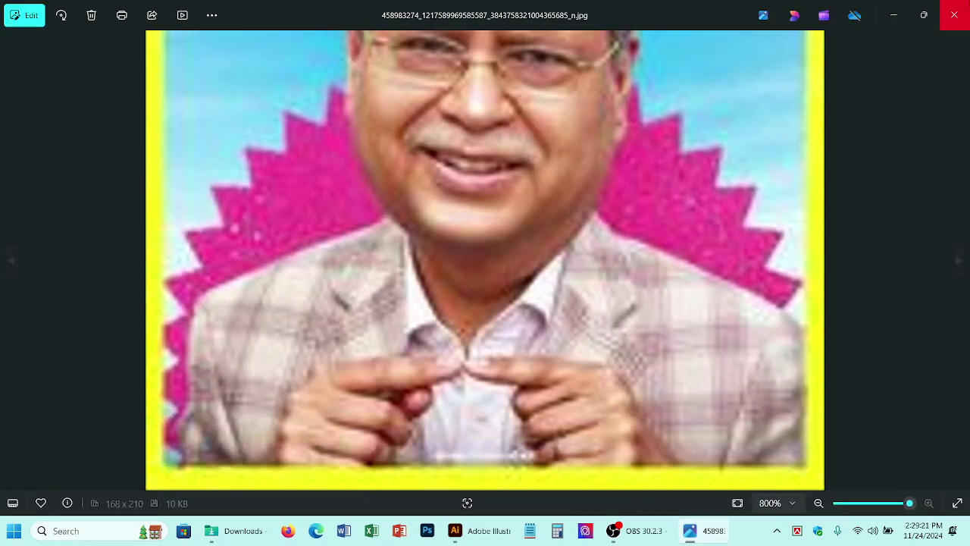
{"action": "left_click", "coordinate": [955, 14]}
- Close the Downloads folder and create the new document with raster effects kept at High (300 ppi)
{"action": "scroll", "coordinate": [636, 325], "scroll_direction": "down", "scroll_amount": 3}
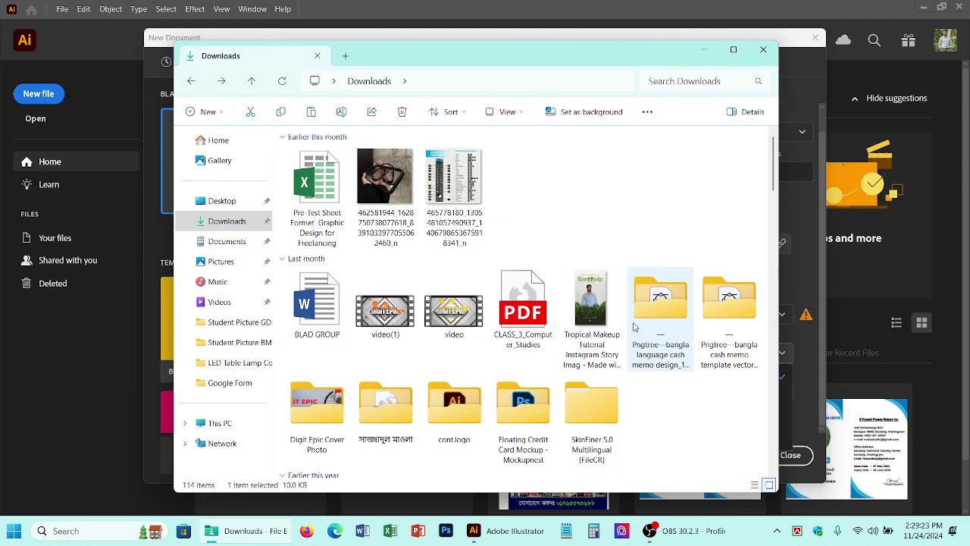
{"action": "left_click", "coordinate": [776, 49]}
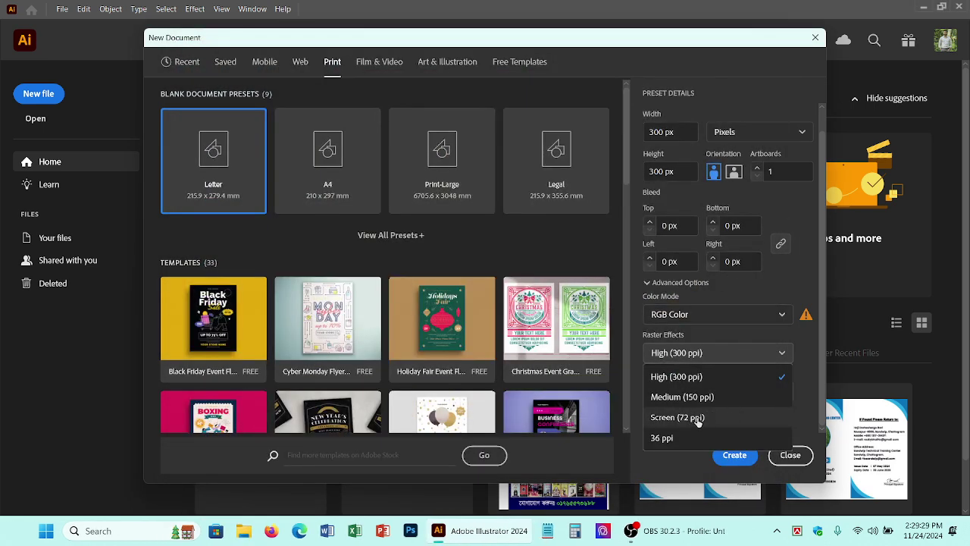
{"action": "left_click", "coordinate": [745, 285]}
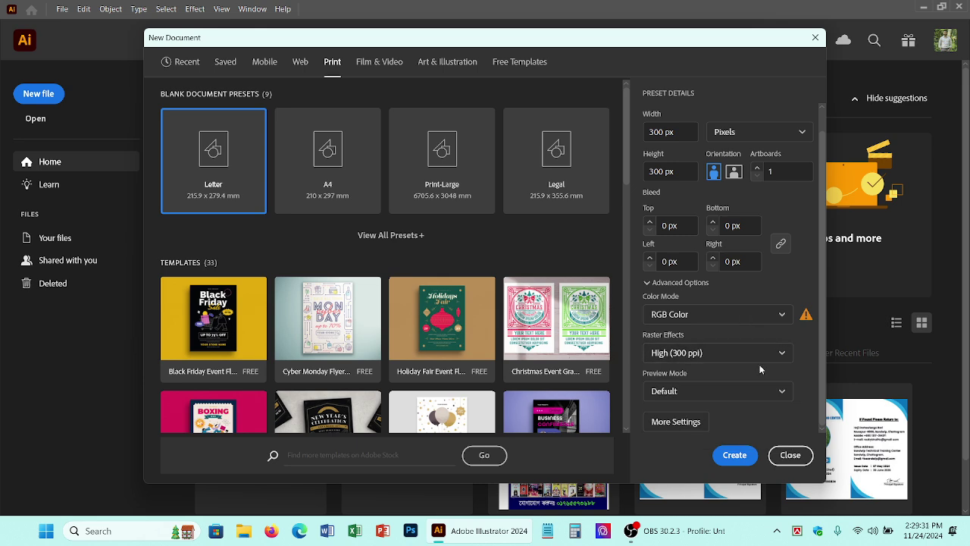
{"action": "left_click", "coordinate": [735, 455]}
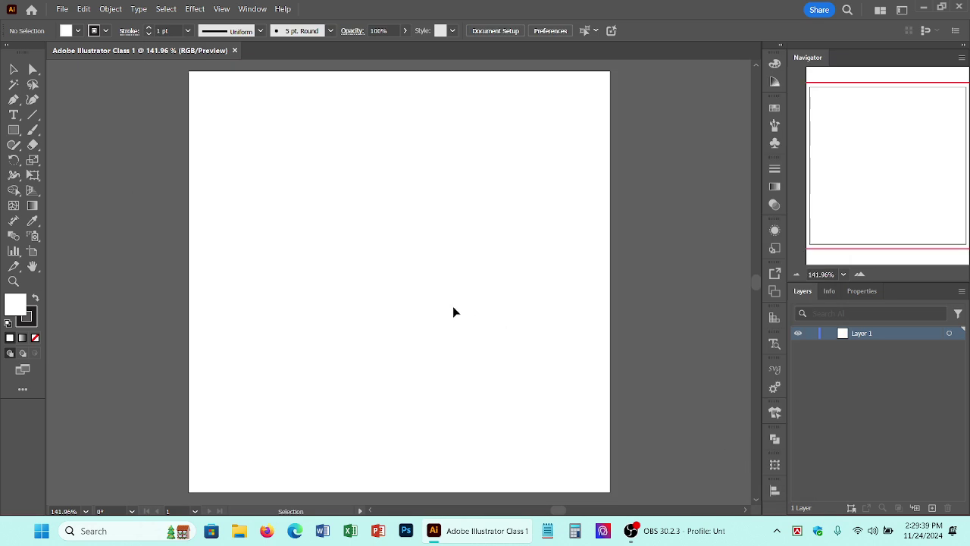
{"action": "key", "text": "ctrl+1"}
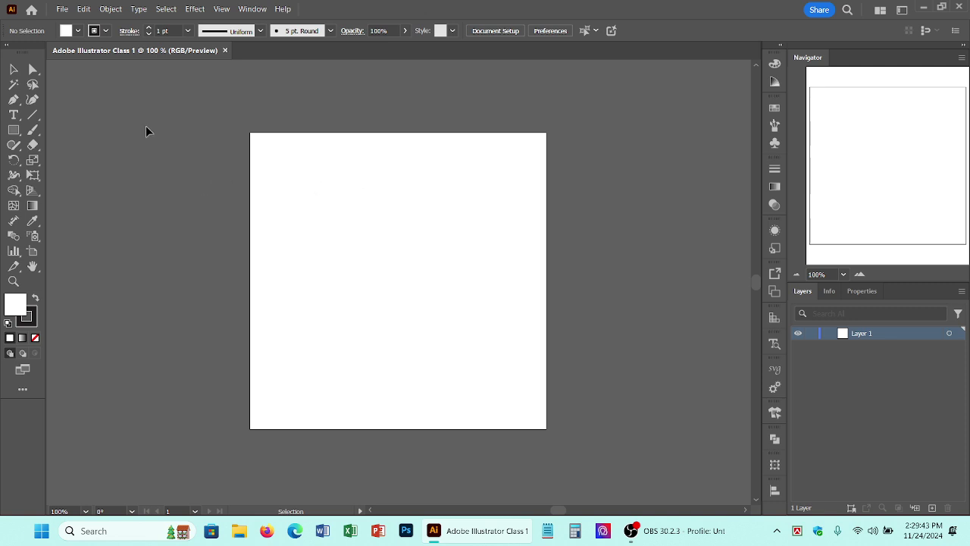
{"action": "left_click", "coordinate": [63, 9]}
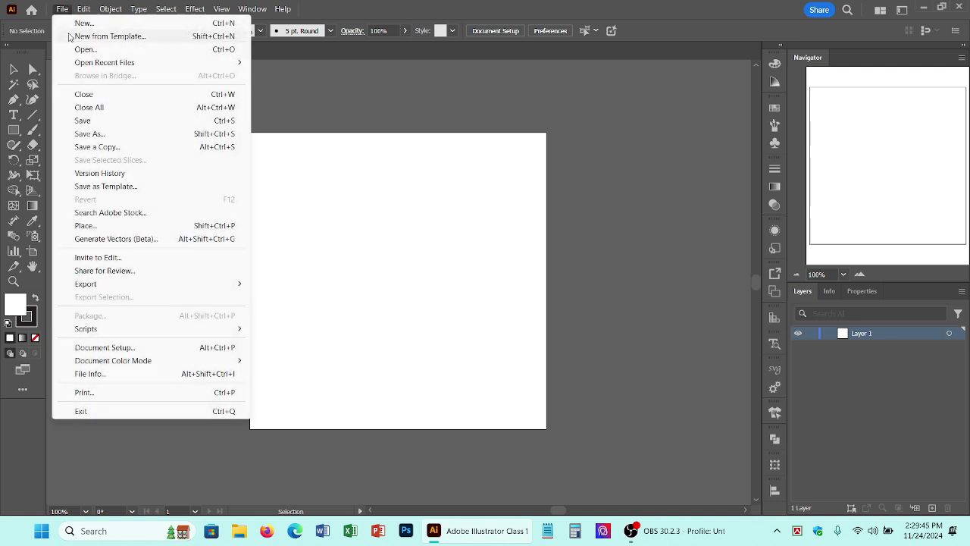
{"action": "mouse_move", "coordinate": [99, 328]}
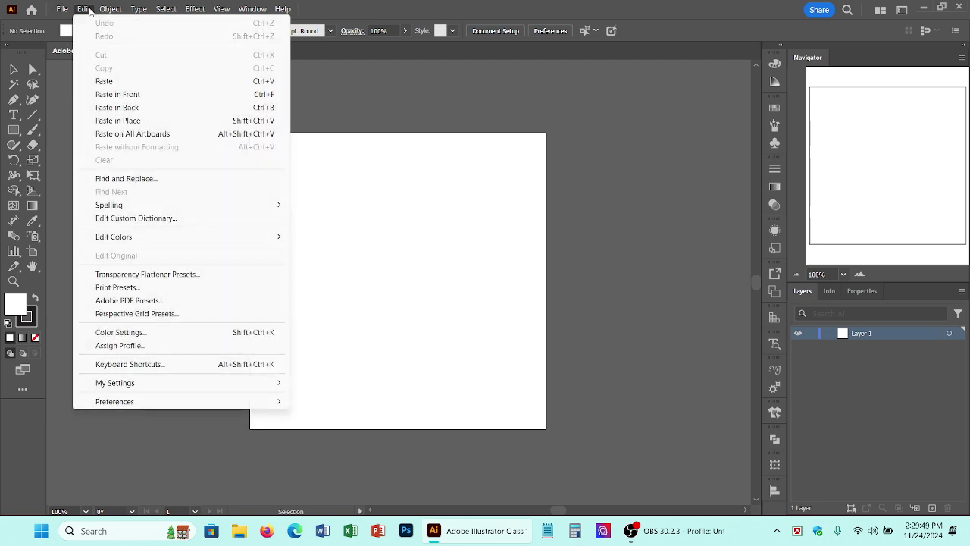
{"action": "mouse_move", "coordinate": [110, 10]}
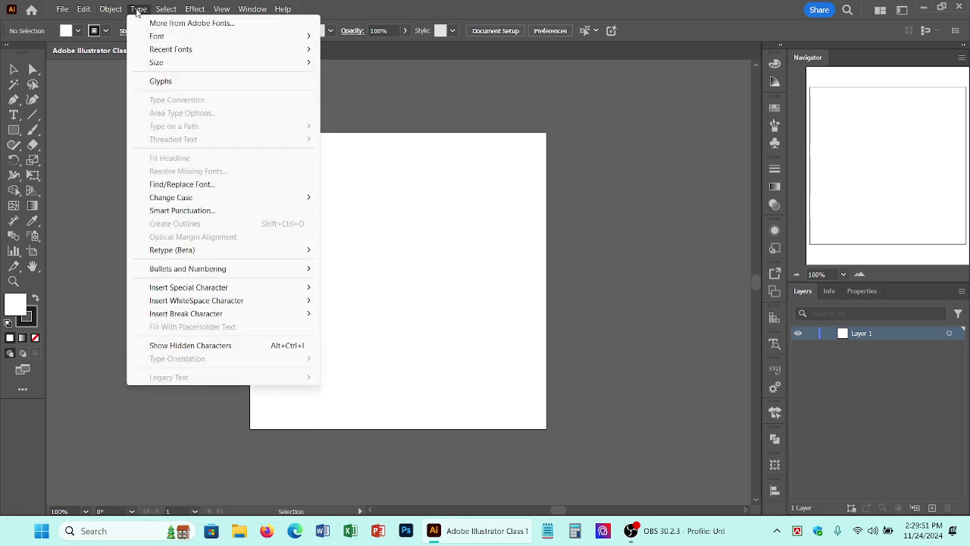
{"action": "mouse_move", "coordinate": [168, 11]}
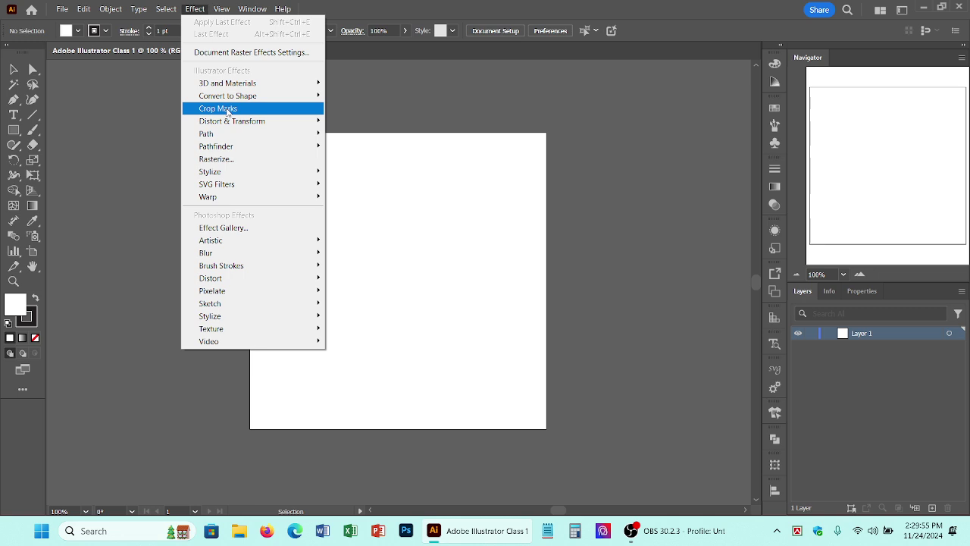
{"action": "mouse_move", "coordinate": [244, 124]}
{"action": "mouse_move", "coordinate": [222, 14]}
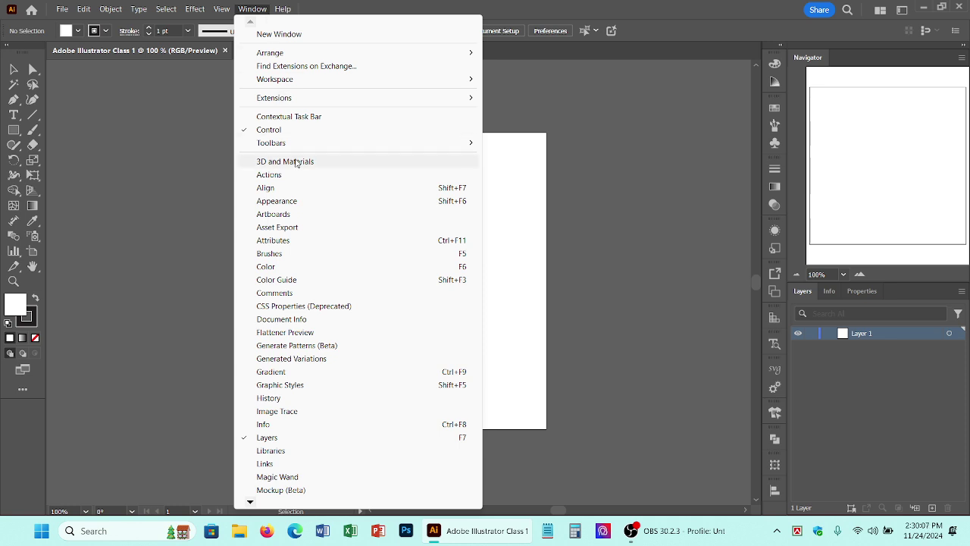
{"action": "left_click", "coordinate": [640, 199]}
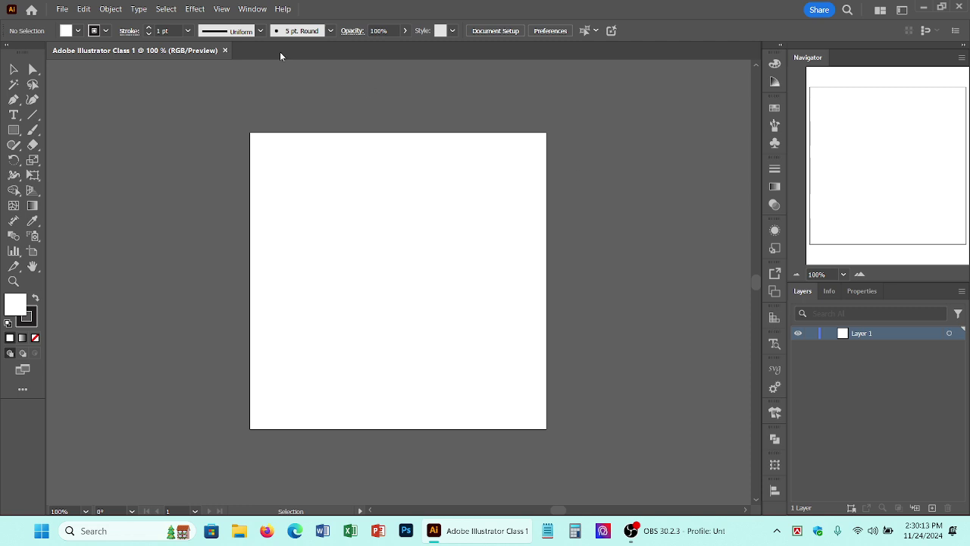
- Switch the toolbar to the Basic set and restore the Advanced set
{"action": "left_click", "coordinate": [253, 9]}
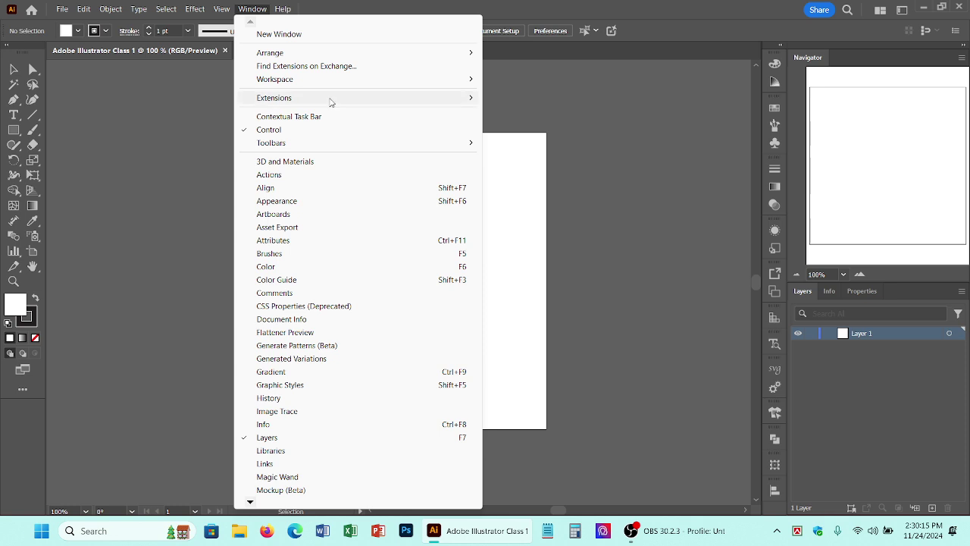
{"action": "mouse_move", "coordinate": [302, 147]}
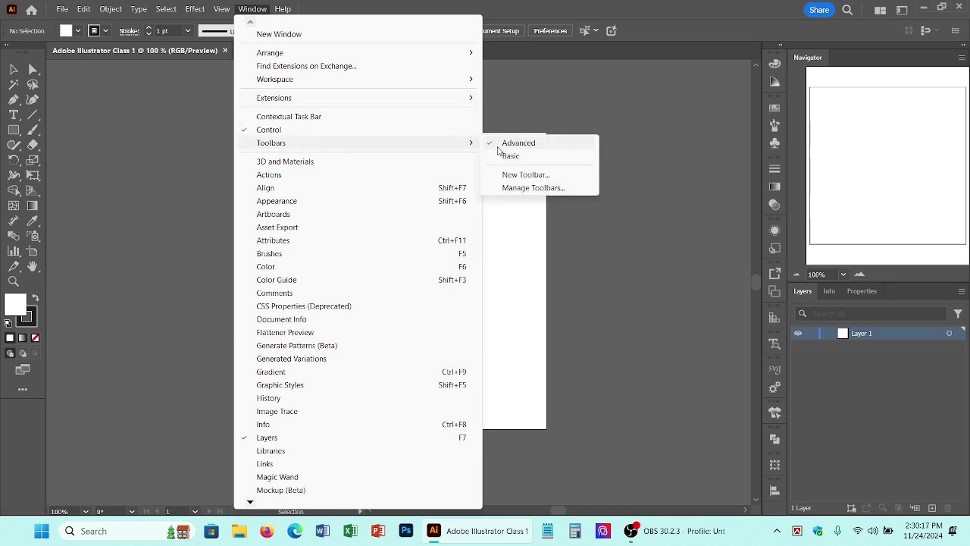
{"action": "left_click", "coordinate": [514, 157]}
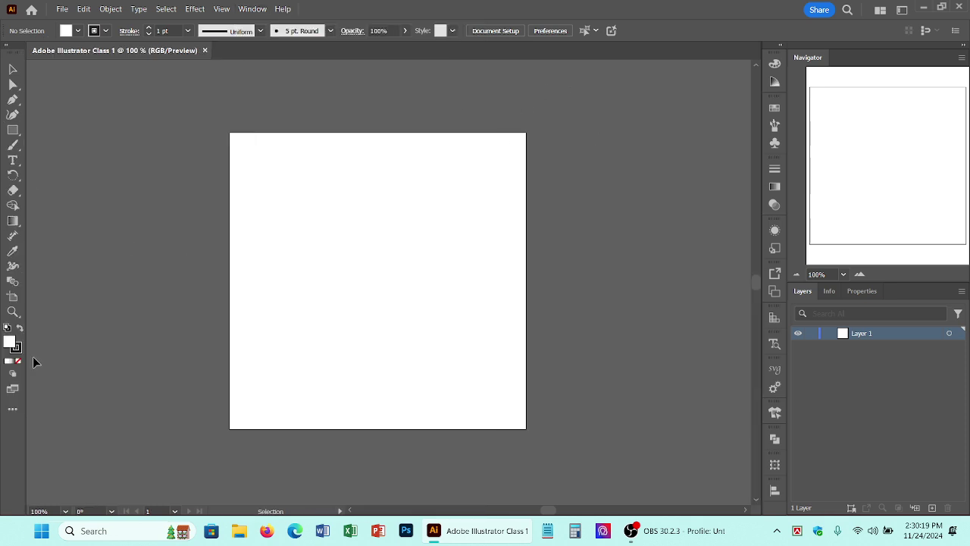
{"action": "left_click", "coordinate": [250, 8]}
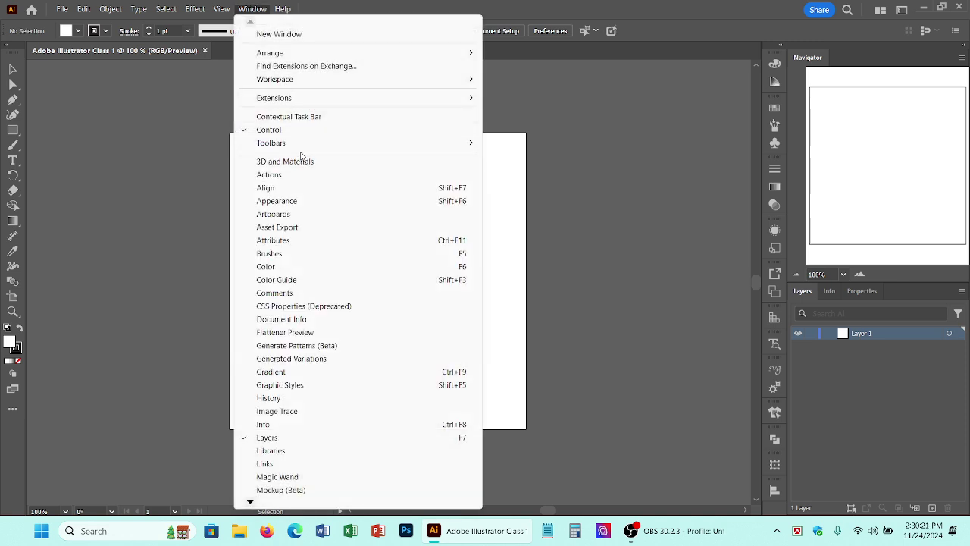
{"action": "mouse_move", "coordinate": [299, 146]}
{"action": "left_click", "coordinate": [557, 141]}
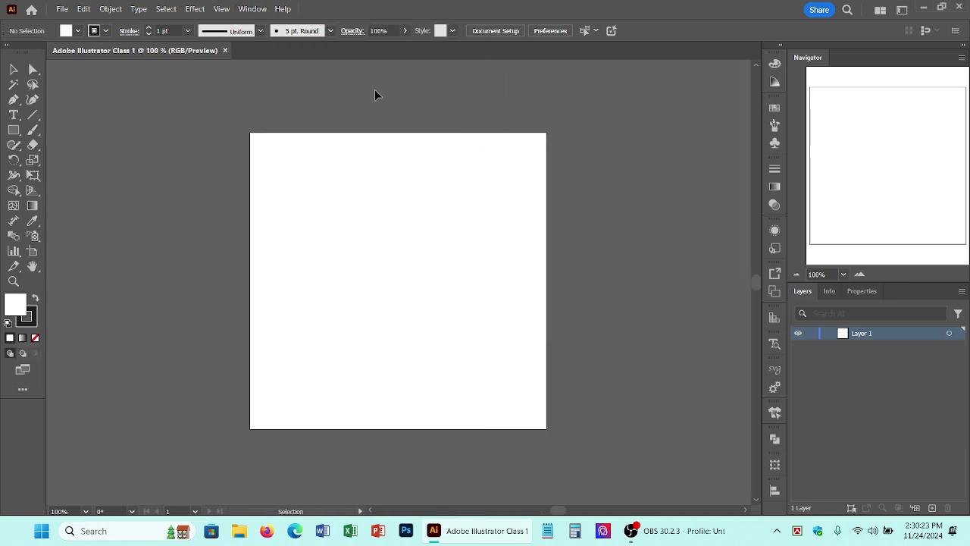
{"action": "left_click", "coordinate": [252, 8]}
{"action": "mouse_move", "coordinate": [274, 80]}
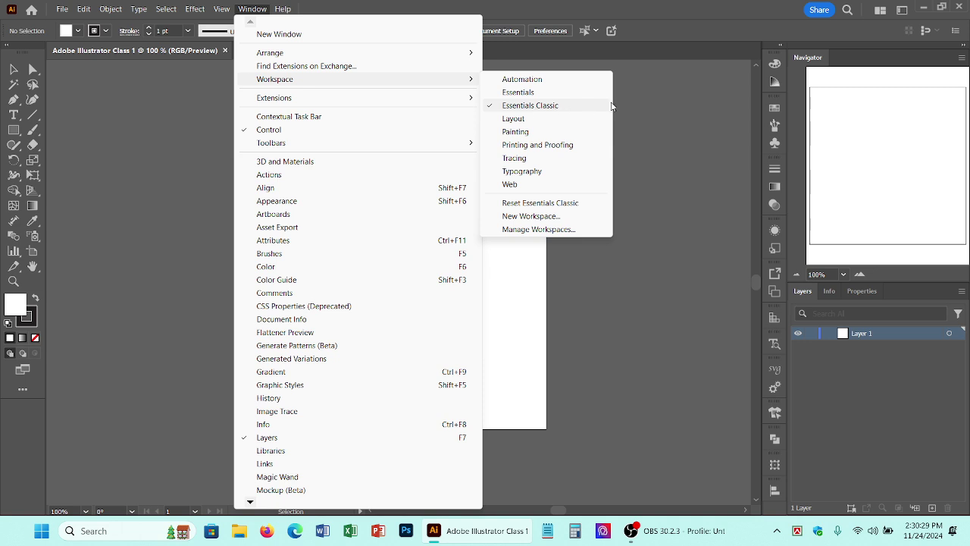
{"action": "left_click", "coordinate": [638, 100]}
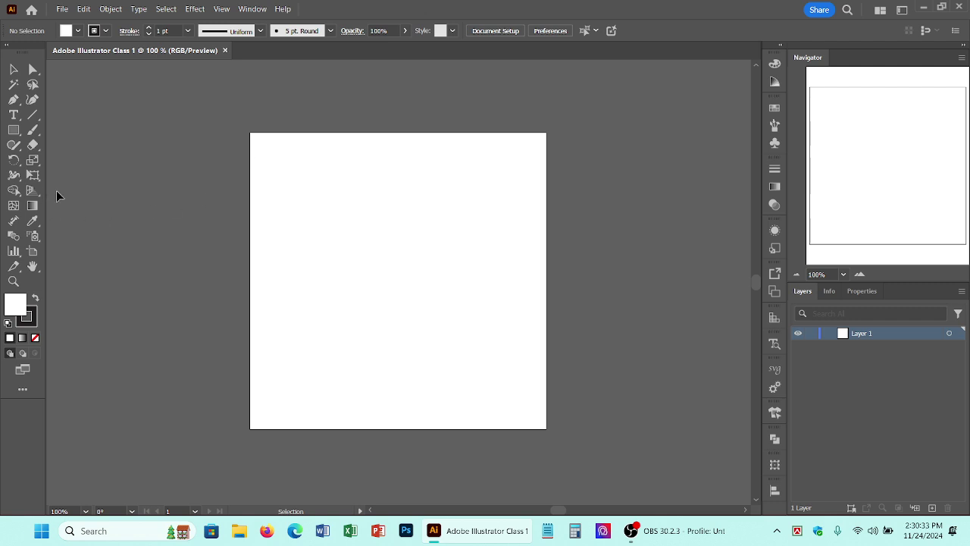
{"action": "left_click", "coordinate": [276, 11]}
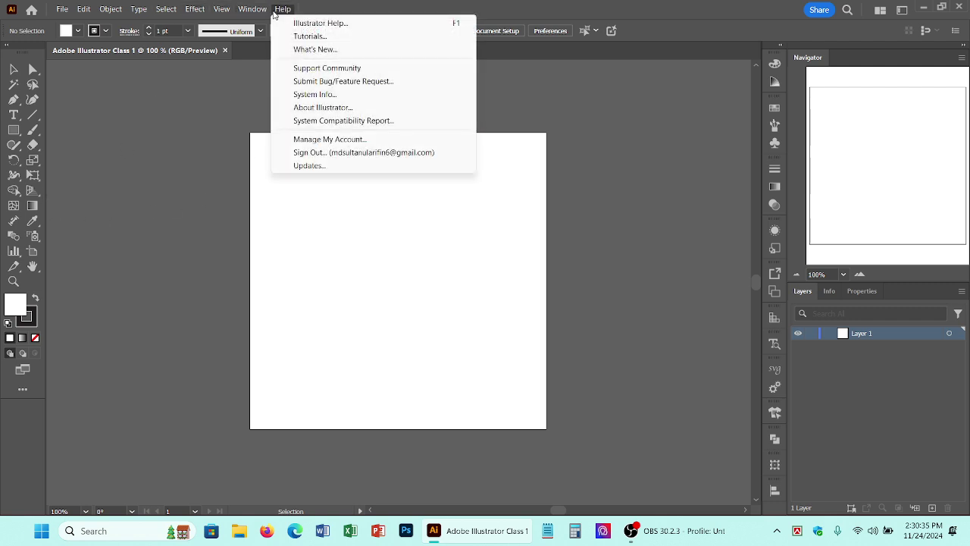
{"action": "left_click", "coordinate": [203, 138]}
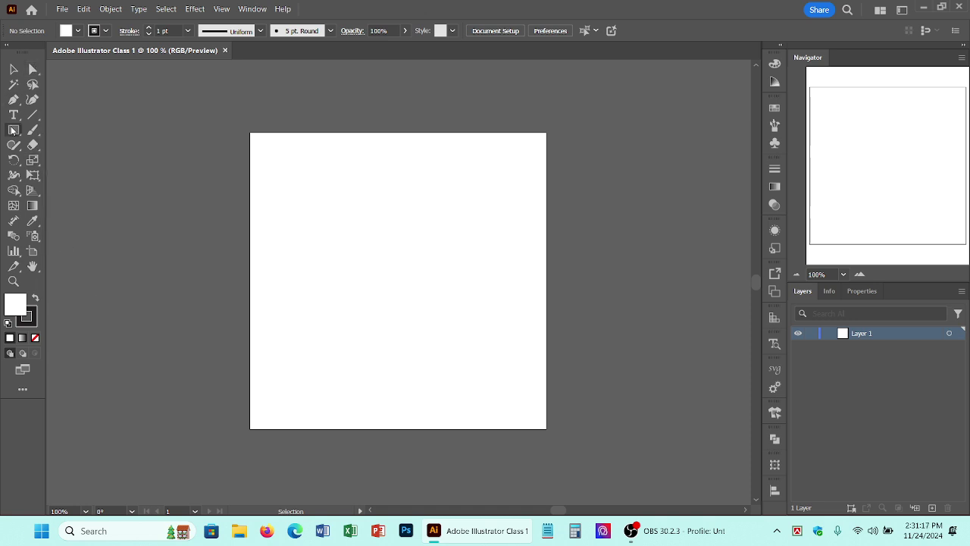
- Try the Shape Builder and Direct Selection tools, and switch from Direct Selection to the Group Selection tool
{"action": "left_click", "coordinate": [17, 193]}
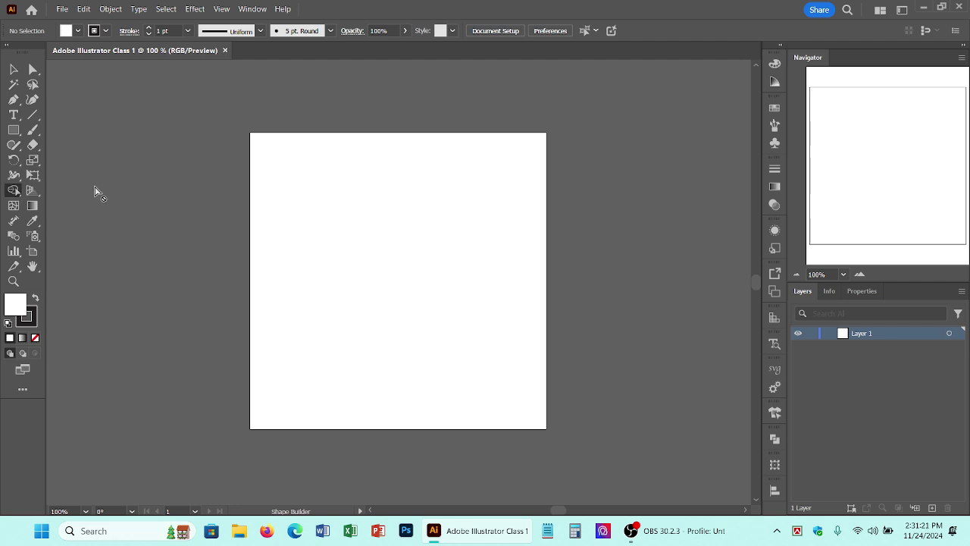
{"action": "key", "text": "a"}
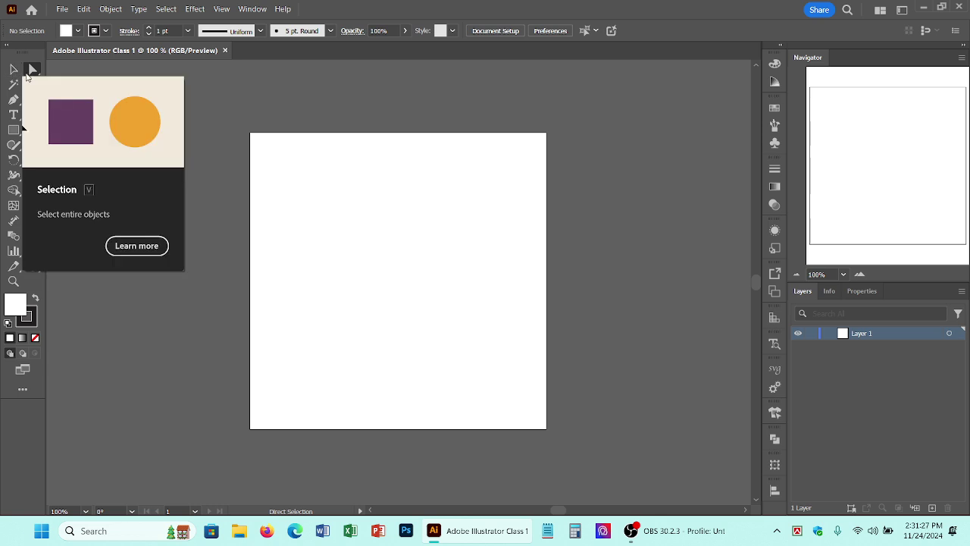
{"action": "left_click", "coordinate": [31, 72]}
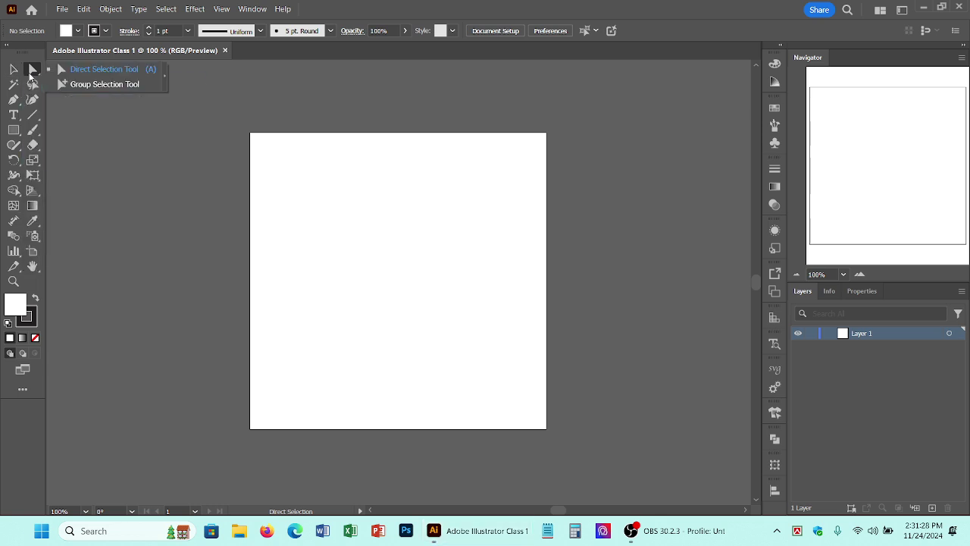
{"action": "left_click", "coordinate": [98, 87]}
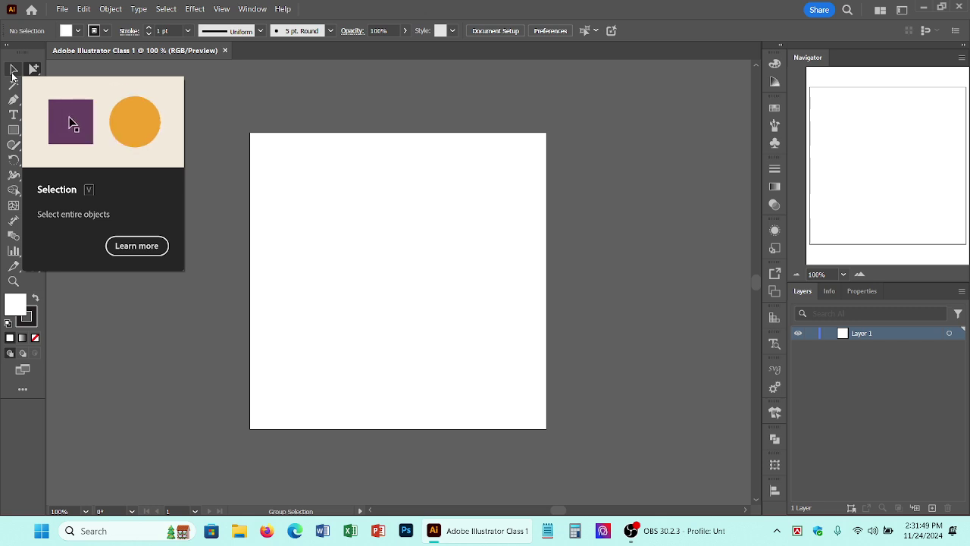
- Examine the Selection, Type and Magic Wand tools by activating them in turn
{"action": "left_click", "coordinate": [12, 73]}
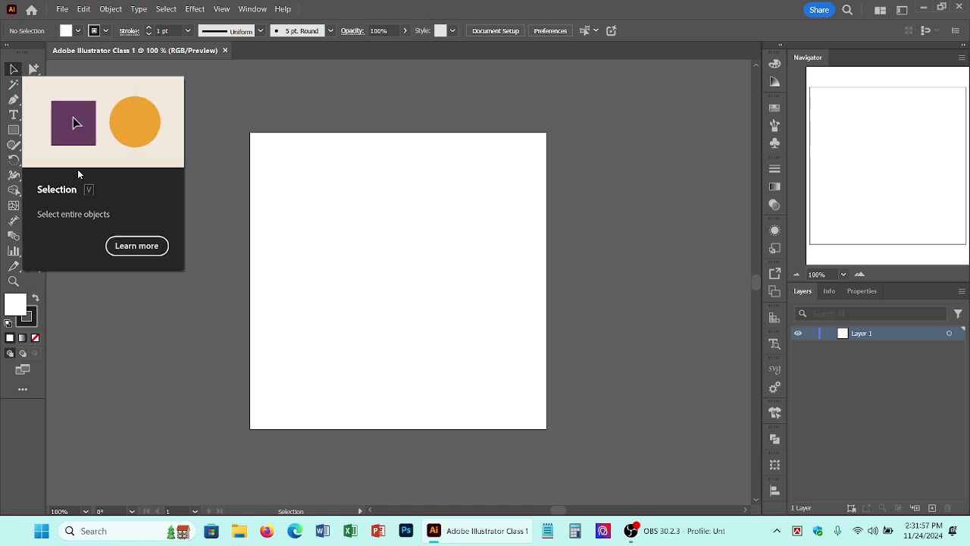
{"action": "left_click", "coordinate": [15, 118]}
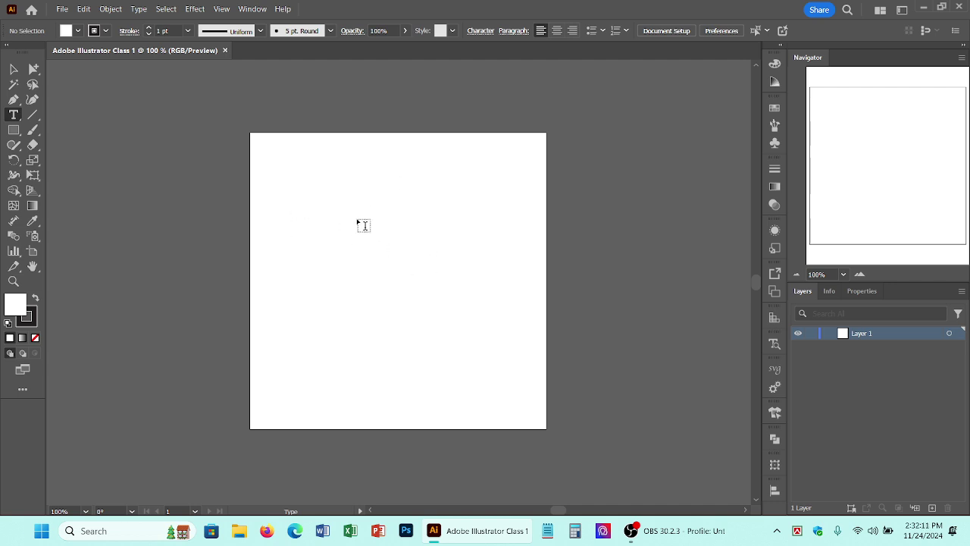
{"action": "left_click", "coordinate": [14, 70]}
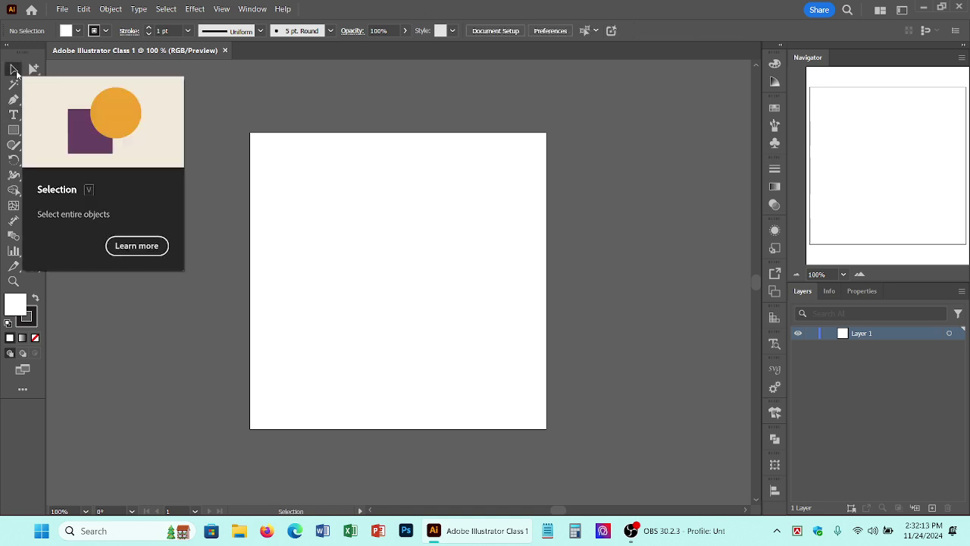
{"action": "left_click", "coordinate": [14, 114]}
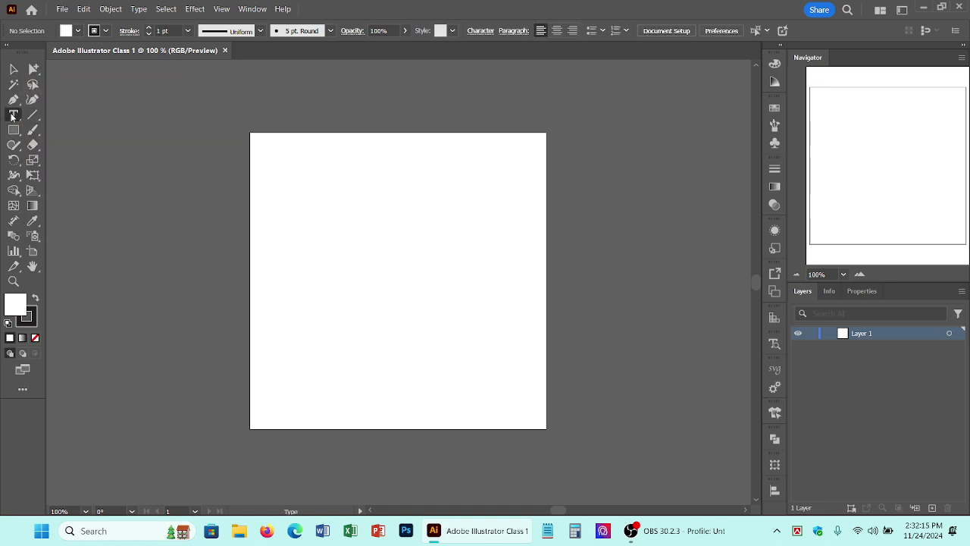
{"action": "left_click", "coordinate": [14, 70]}
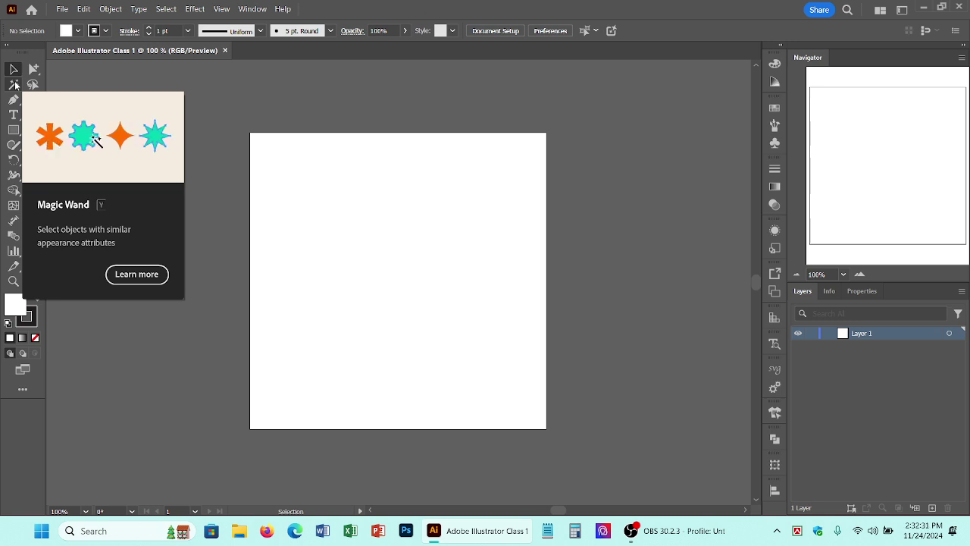
{"action": "left_click", "coordinate": [11, 88]}
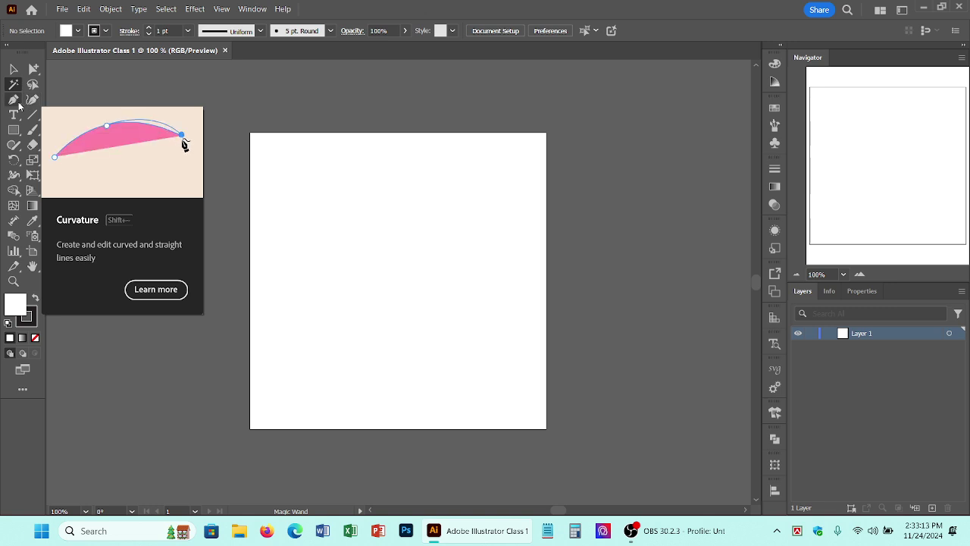
- Draw an open Pen path with two straight segments rising past the artboard's right edge and a curved segment bending back inside
{"action": "key", "text": "p"}
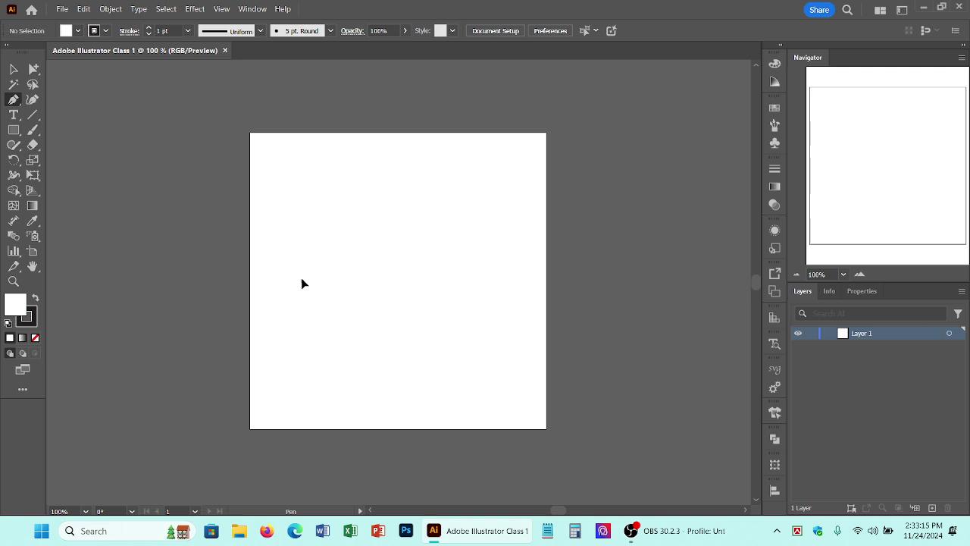
{"action": "left_click", "coordinate": [303, 282]}
{"action": "left_click", "coordinate": [422, 238]}
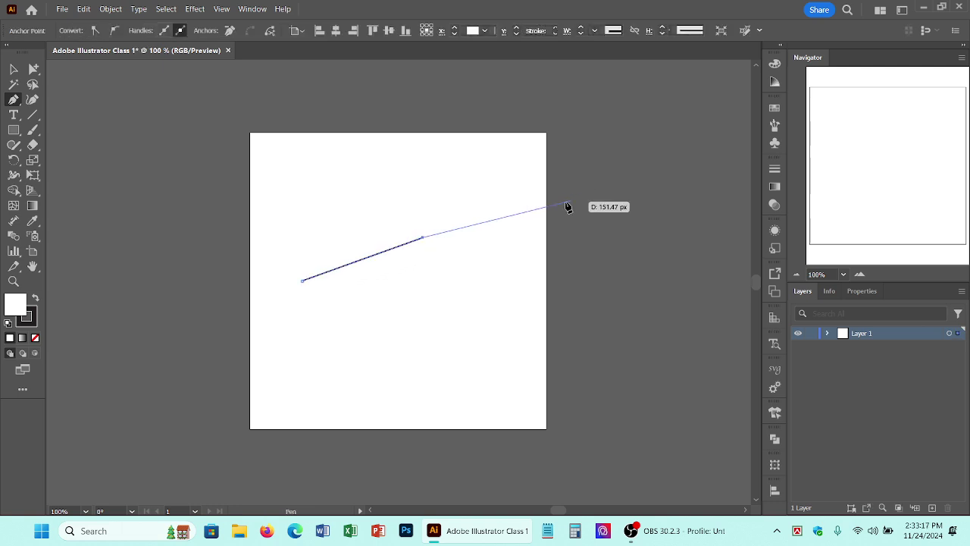
{"action": "left_click", "coordinate": [575, 200]}
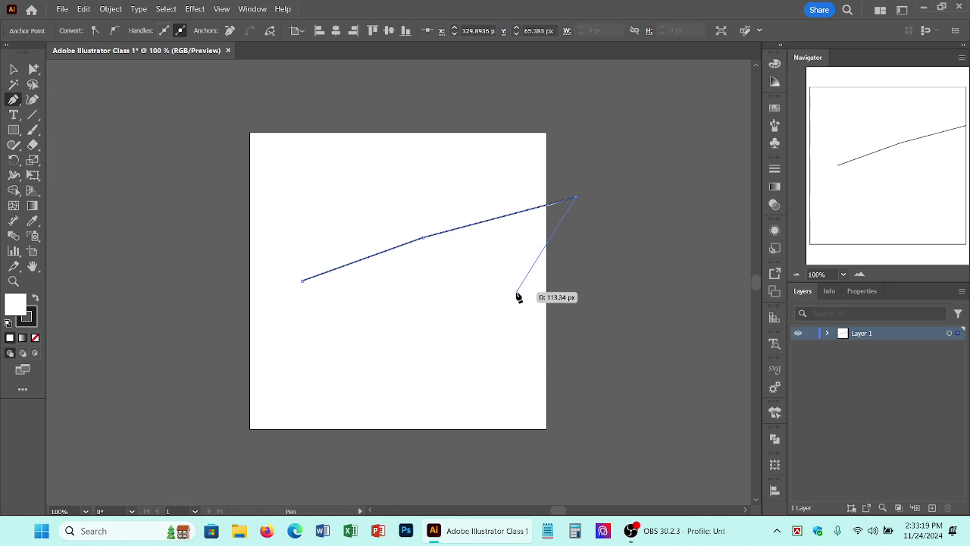
{"action": "left_click_drag", "start_coordinate": [516, 293], "coordinate": [436, 296]}
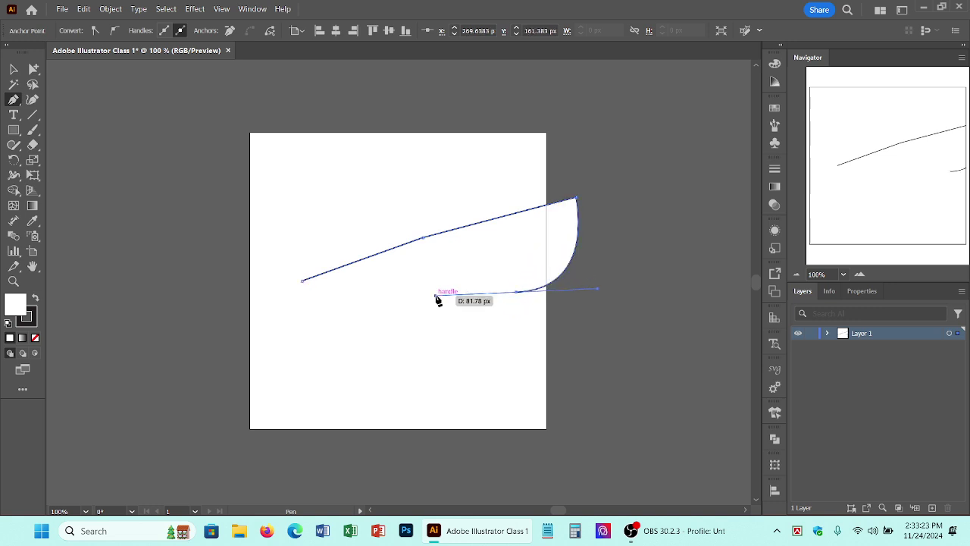
{"action": "key", "text": "v"}
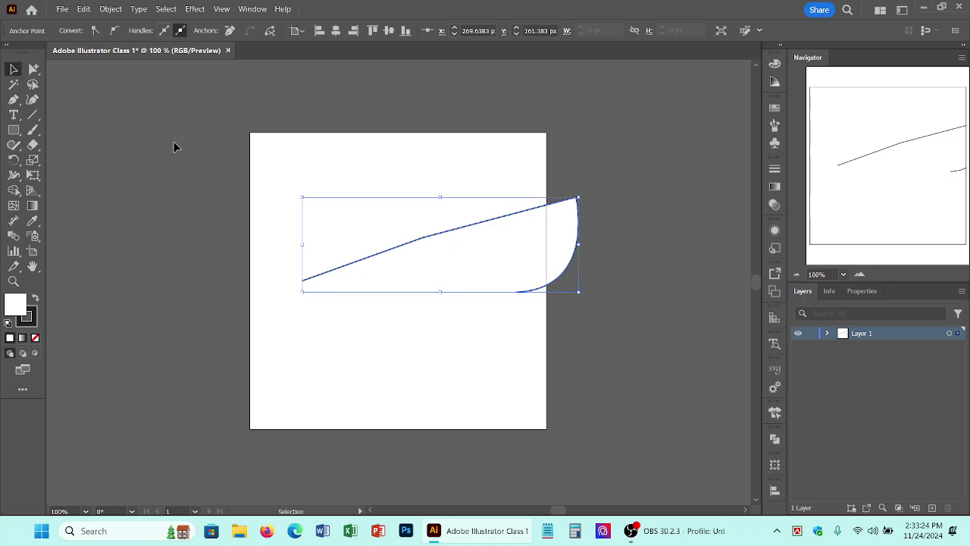
- Extend the open path with the Curvature tool through the artboard's upper left and upper right, and close it at its starting point
{"action": "left_click", "coordinate": [32, 99]}
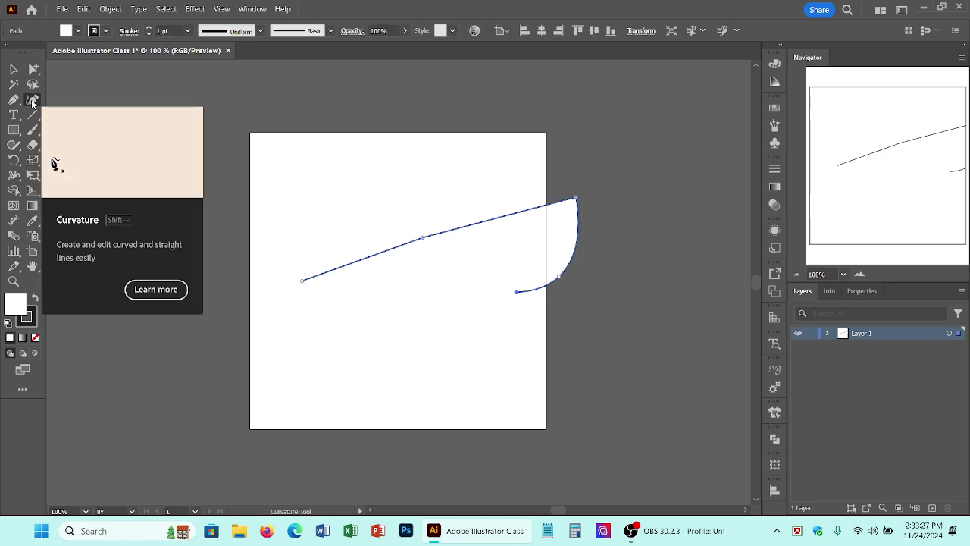
{"action": "left_click", "coordinate": [266, 191]}
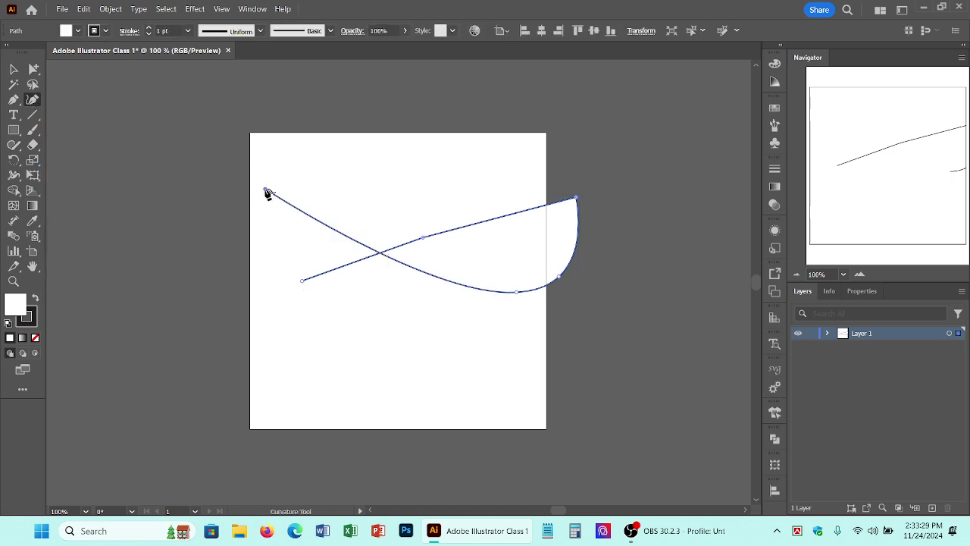
{"action": "left_click", "coordinate": [480, 161]}
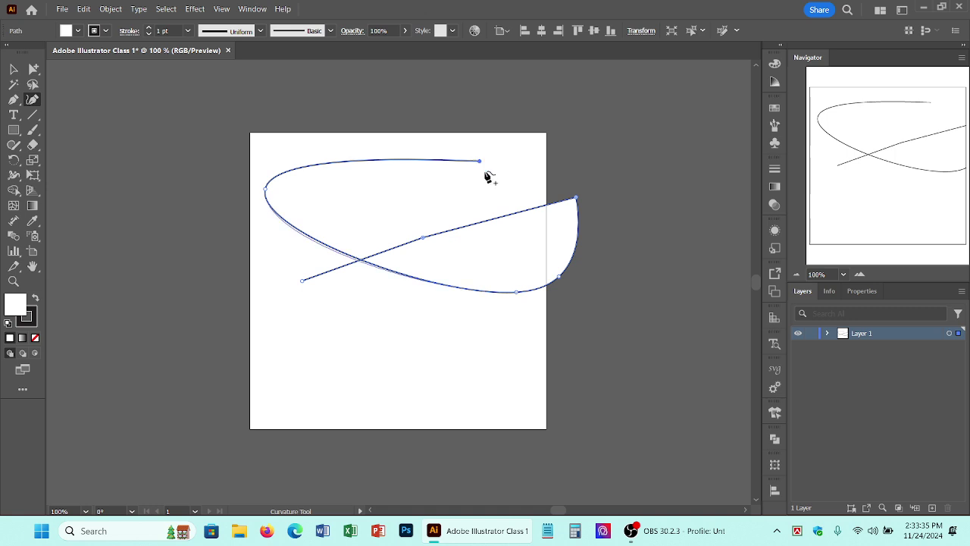
{"action": "left_click", "coordinate": [304, 283]}
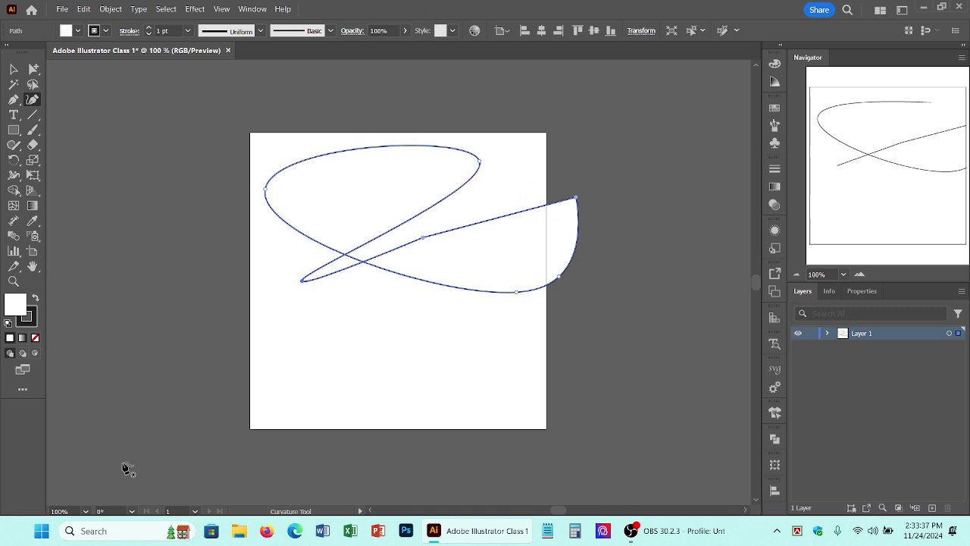
- Place point text below the closed curve and enter a first name
{"action": "left_click", "coordinate": [10, 117]}
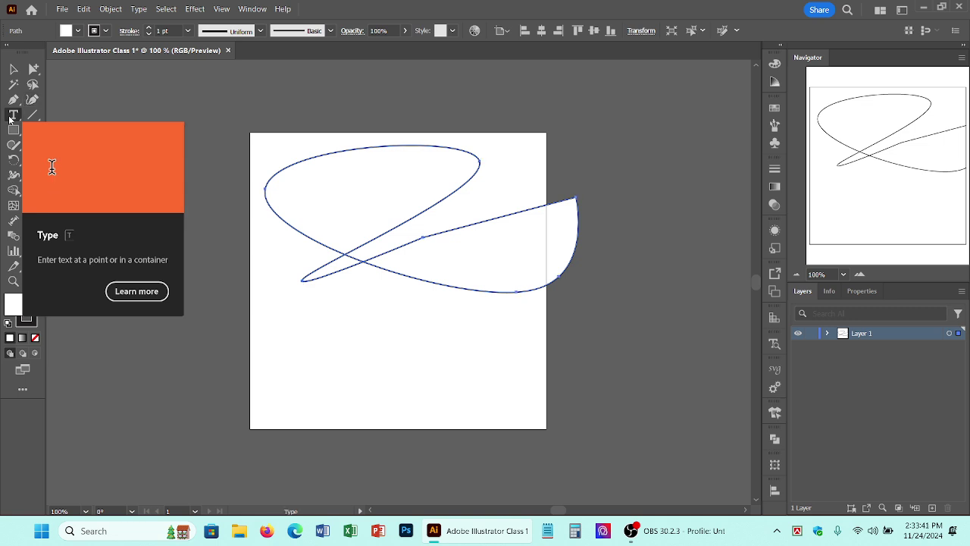
{"action": "left_click", "coordinate": [307, 342]}
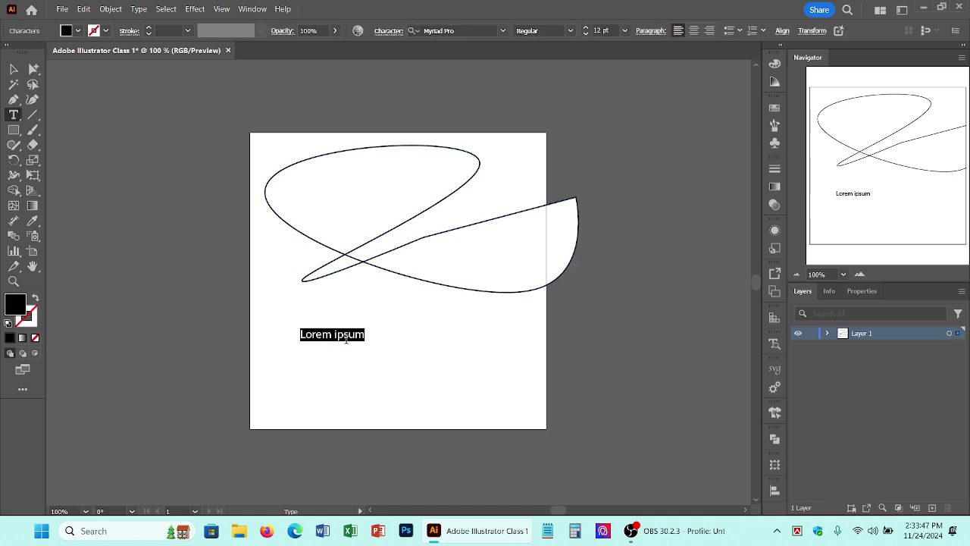
{"action": "type", "text": "Sadn"}
{"action": "type", "text": "dwip"}
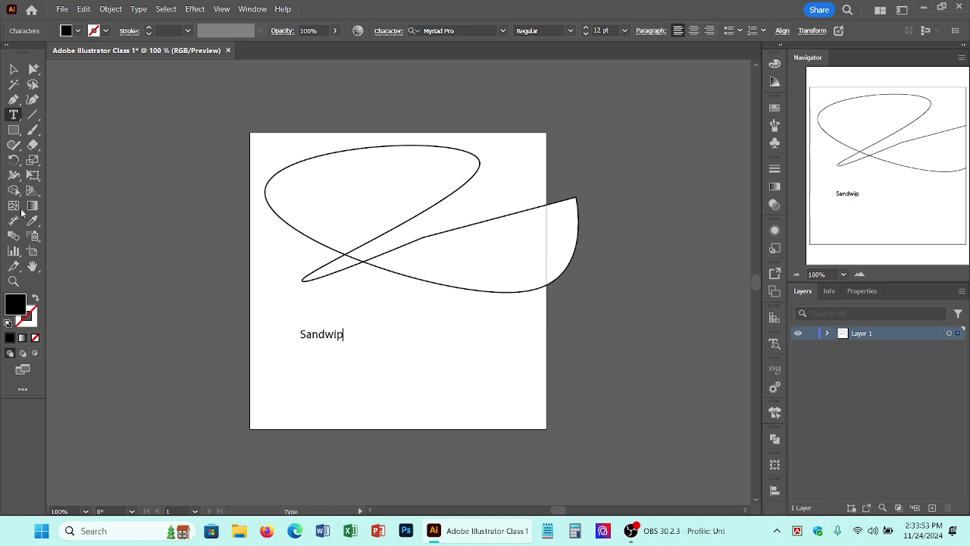
- Create an area text box with placeholder text to the right of the name, below the curve
{"action": "left_click", "coordinate": [10, 118]}
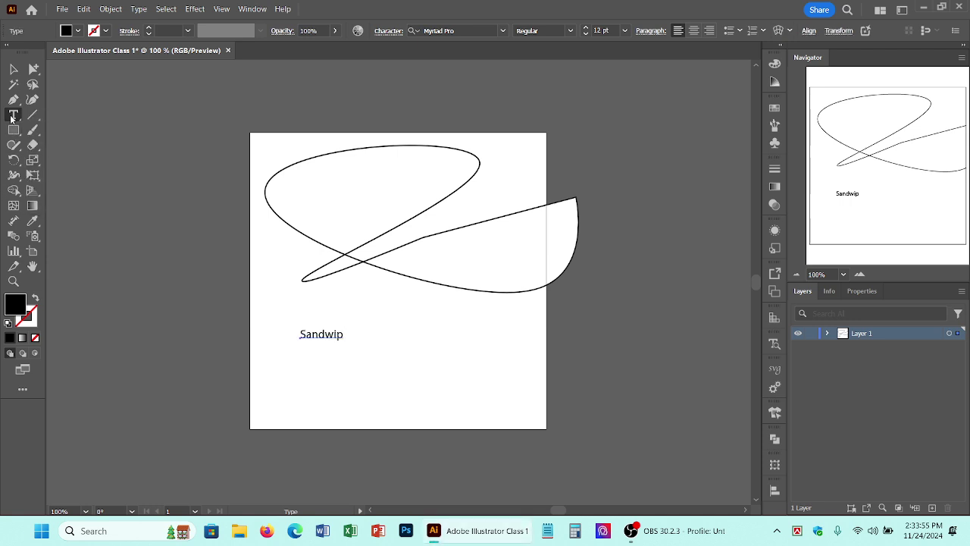
{"action": "left_click_drag", "start_coordinate": [380, 334], "coordinate": [510, 387]}
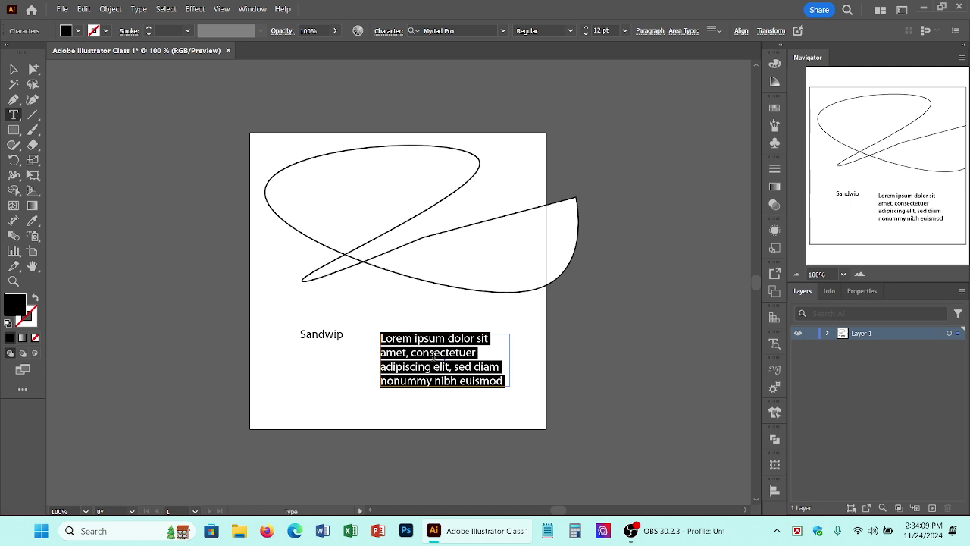
{"action": "left_click", "coordinate": [13, 69]}
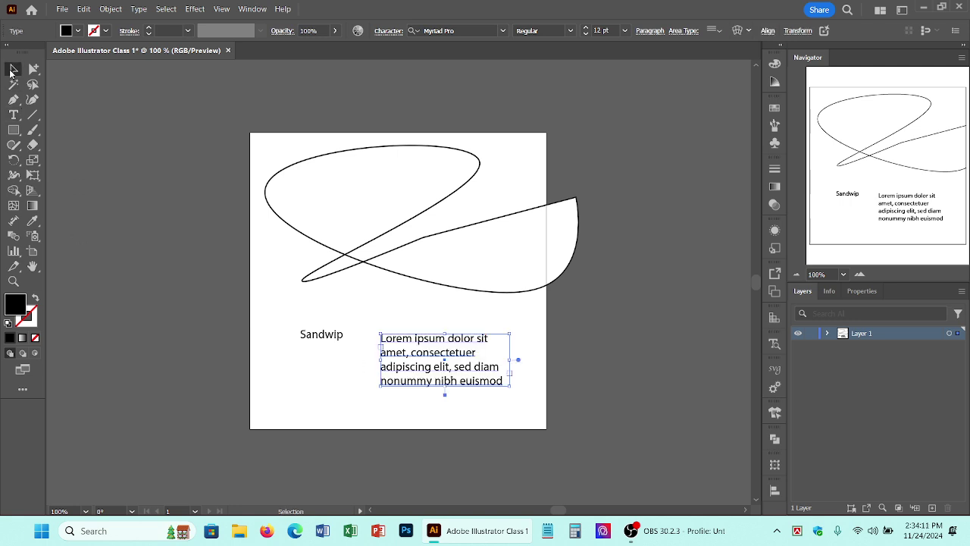
- Rotate the placeholder text's frame clockwise, and delete the text box
{"action": "left_click_drag", "start_coordinate": [512, 388], "coordinate": [523, 463]}
{"action": "left_click", "coordinate": [435, 472]}
{"action": "left_click", "coordinate": [453, 395]}
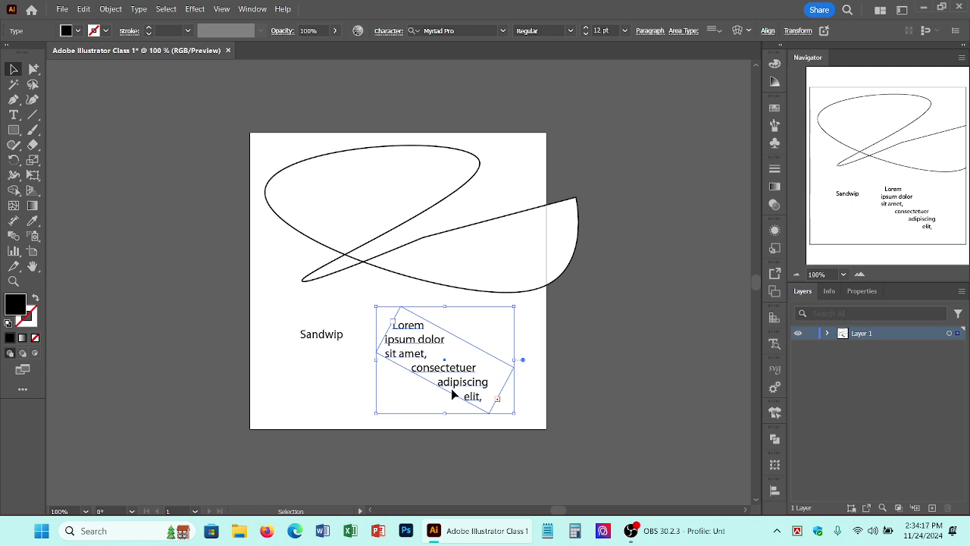
{"action": "key", "text": "Delete"}
- Replace the name in the point text with TTC
{"action": "left_click", "coordinate": [319, 338]}
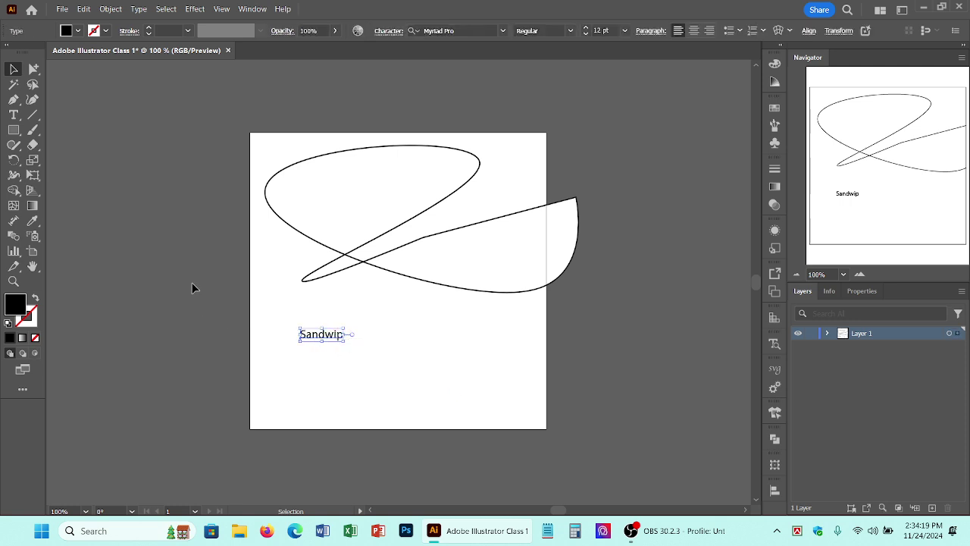
{"action": "double_click", "coordinate": [326, 339]}
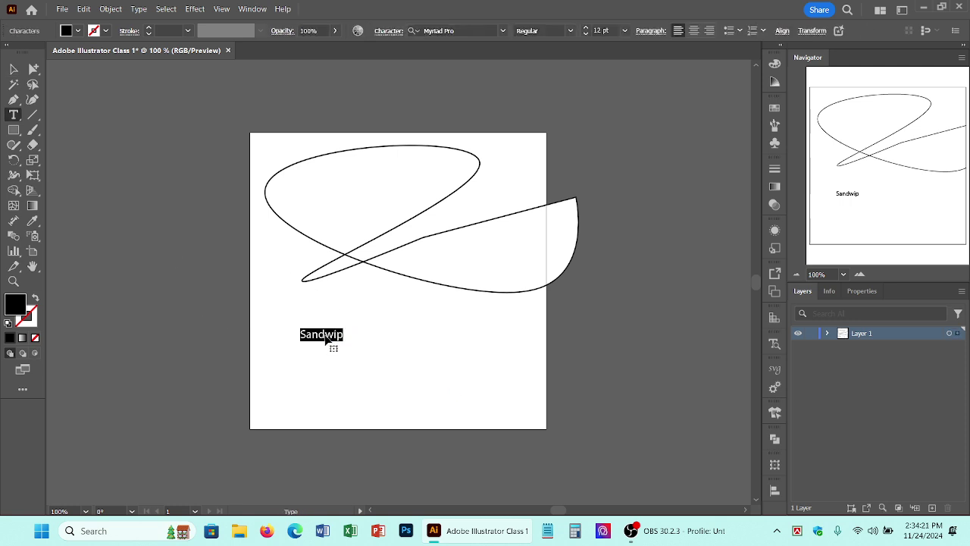
{"action": "type", "text": "TTC"}
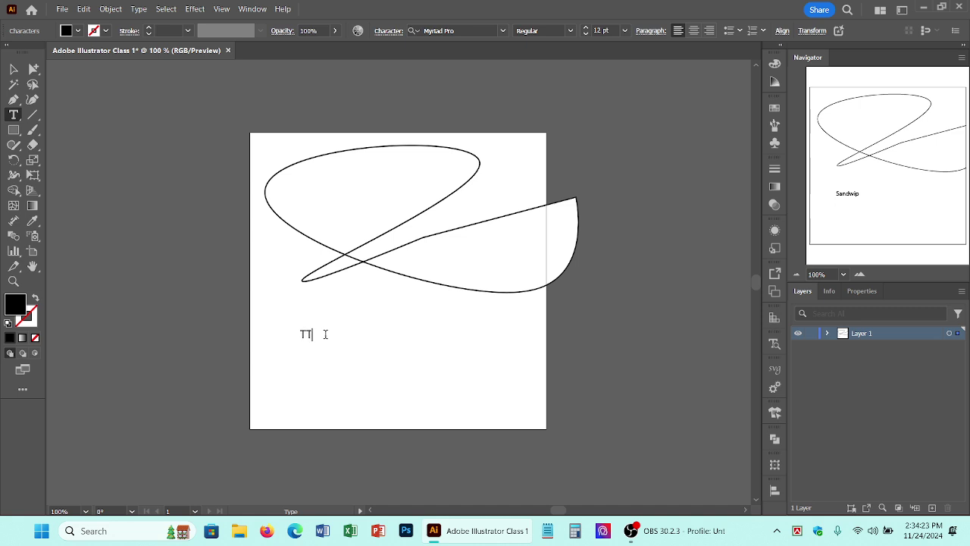
{"action": "left_click", "coordinate": [13, 69]}
- Run placeholder text along the closed curve with the Type on a Path tool, starting at its upper left
{"action": "left_click", "coordinate": [12, 127]}
{"action": "left_click", "coordinate": [13, 114]}
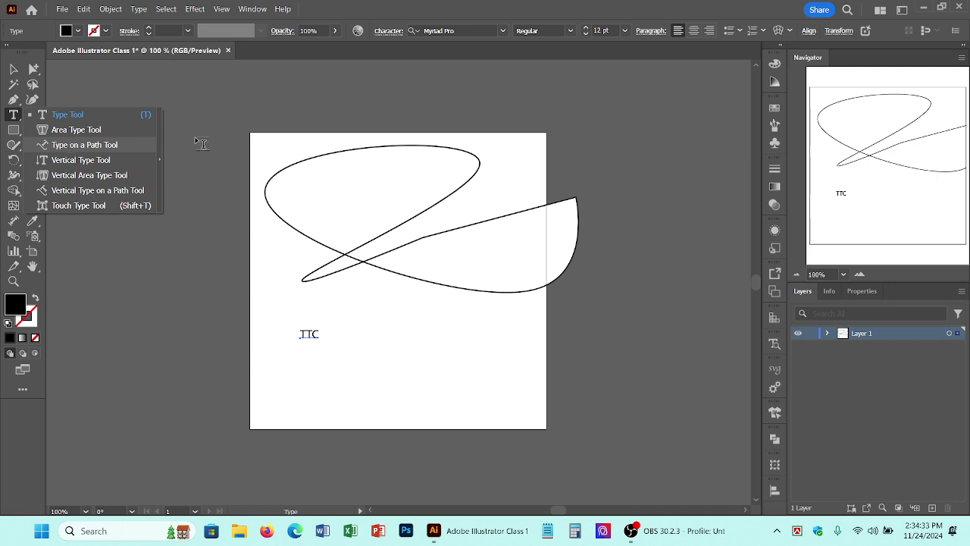
{"action": "left_click", "coordinate": [16, 70]}
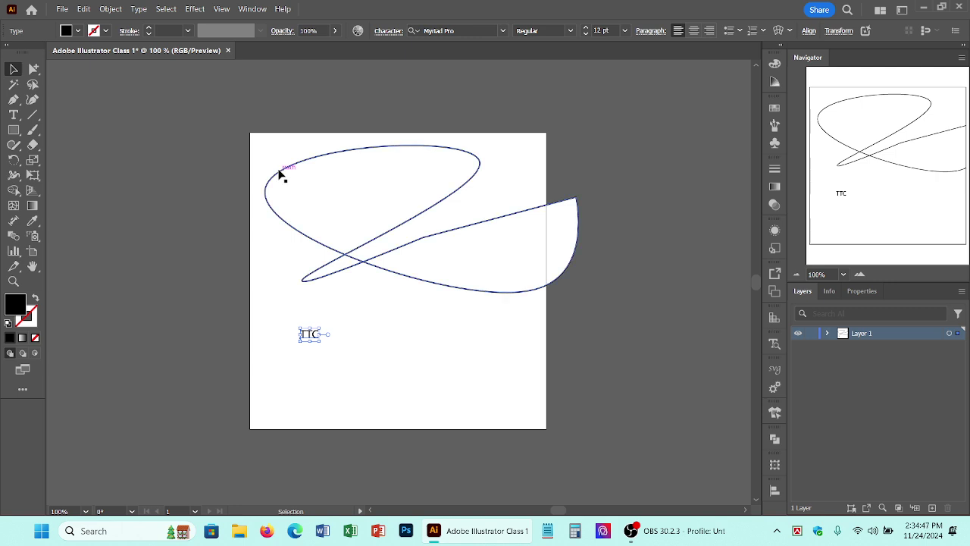
{"action": "left_click", "coordinate": [14, 114]}
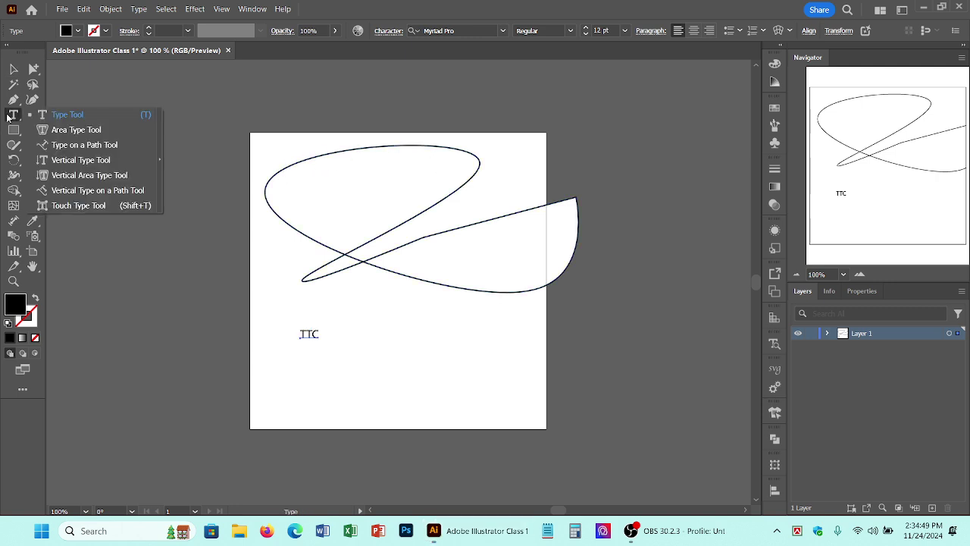
{"action": "left_click", "coordinate": [98, 146]}
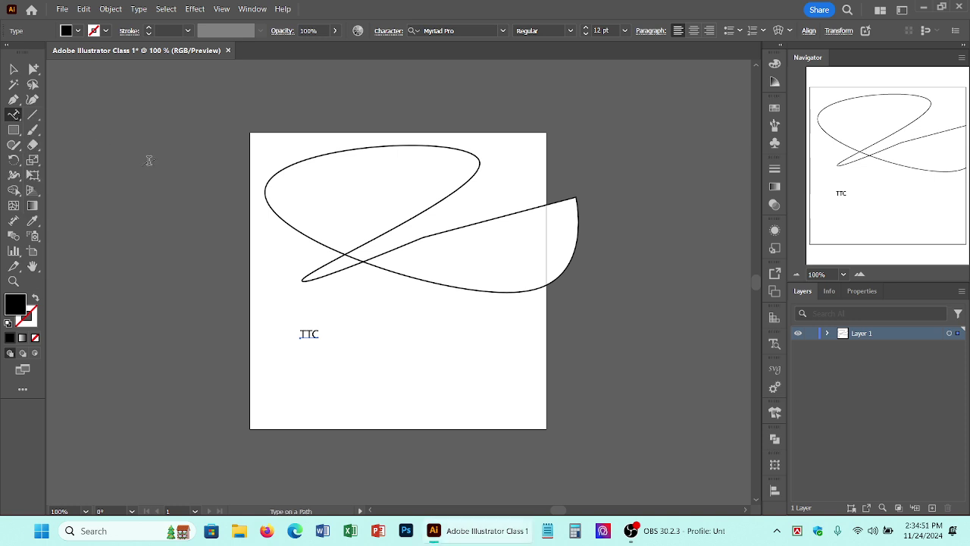
{"action": "left_click", "coordinate": [311, 156]}
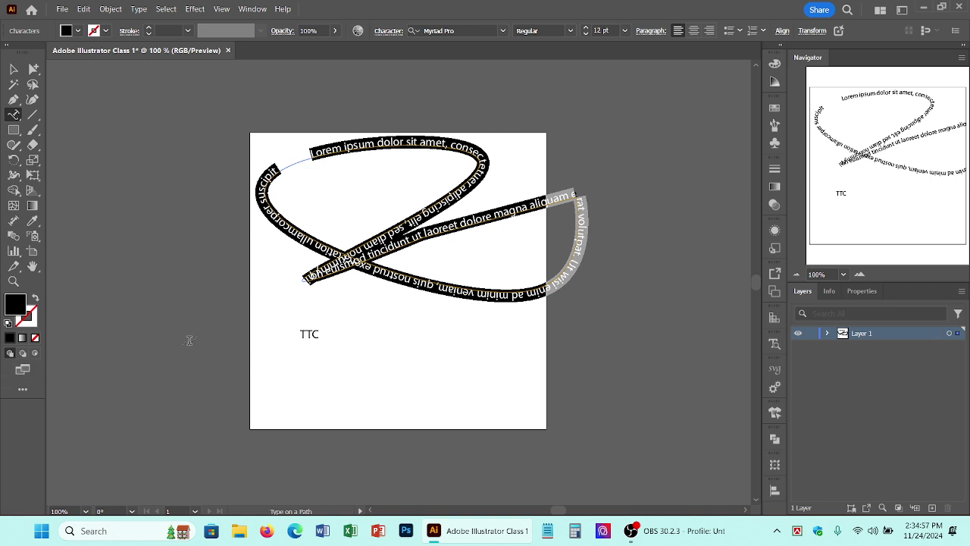
{"action": "left_click", "coordinate": [9, 115]}
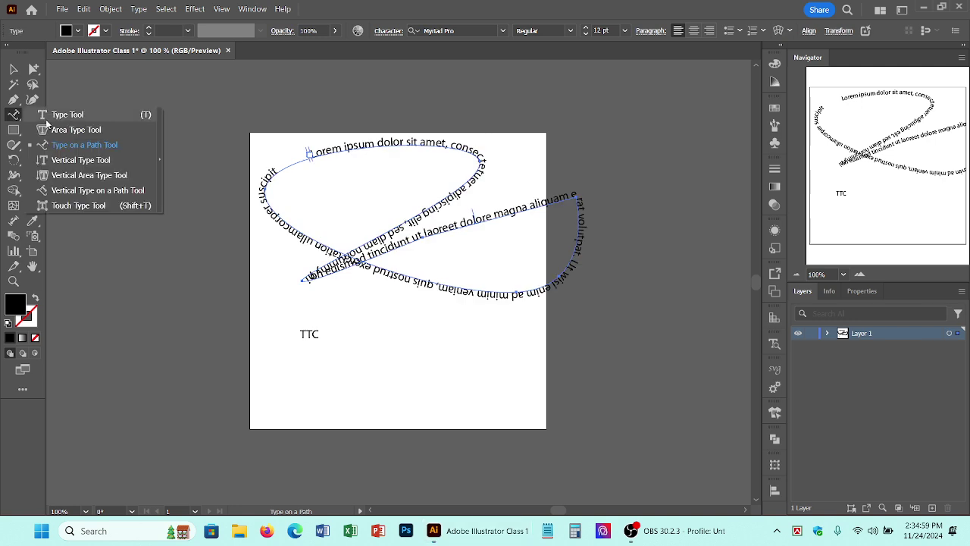
- Draw a small black square to the right of the TTC text with the Rectangle tool
{"action": "left_click", "coordinate": [76, 129]}
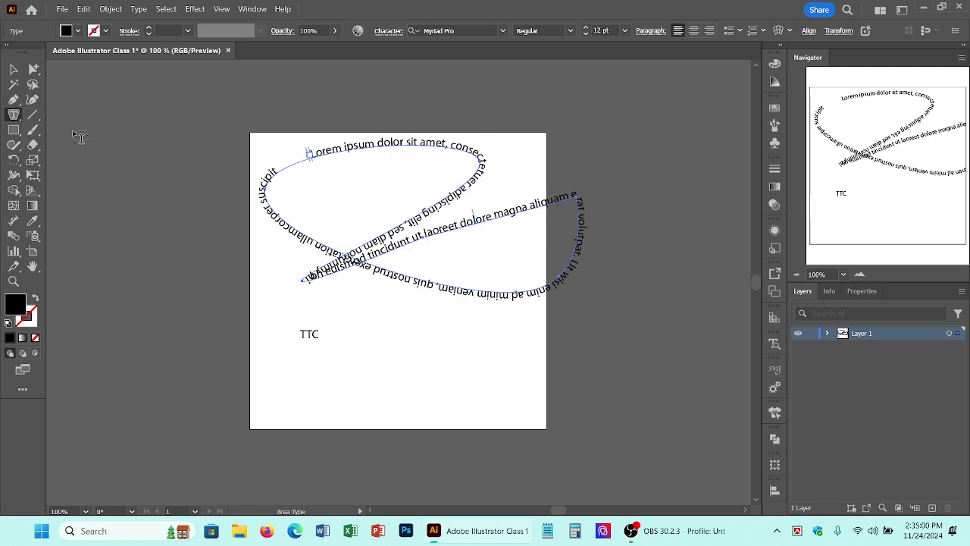
{"action": "left_click", "coordinate": [9, 131]}
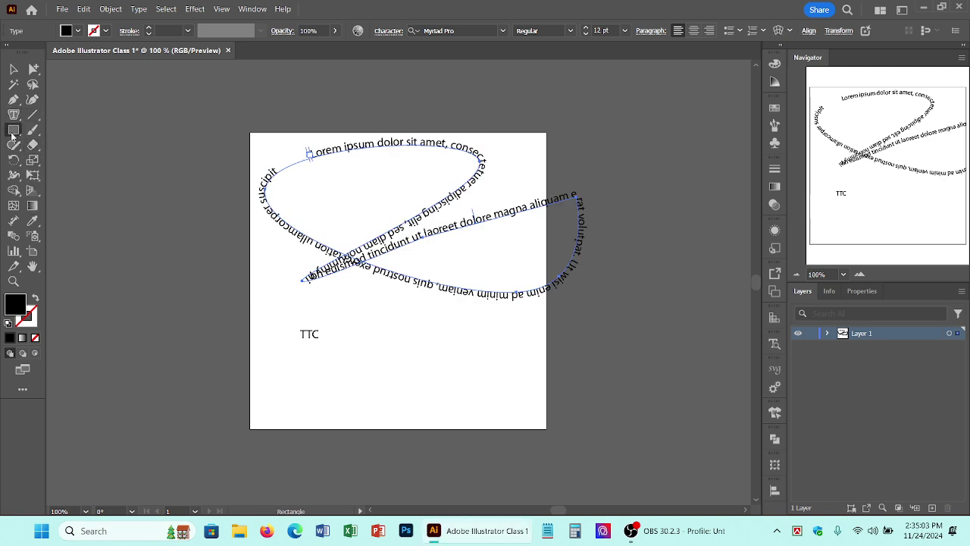
{"action": "mouse_move", "coordinate": [377, 330]}
{"action": "left_mouse_down"}
{"action": "mouse_move", "coordinate": [412, 389]}
{"action": "mouse_move", "coordinate": [433, 385]}
{"action": "left_mouse_up"}
- Convert the black square into an area type frame and replace its placeholder text with a random string of letters
{"action": "left_click", "coordinate": [14, 115]}
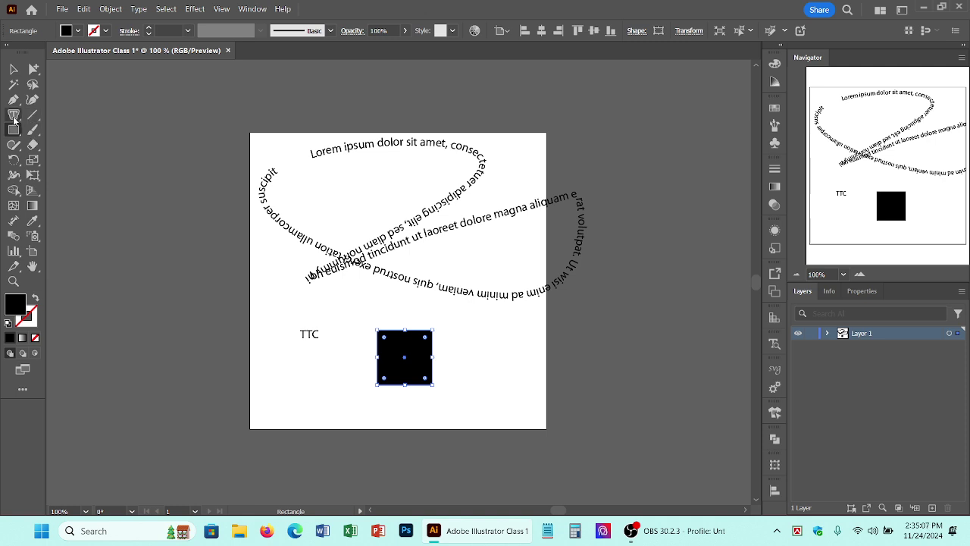
{"action": "left_click", "coordinate": [399, 334]}
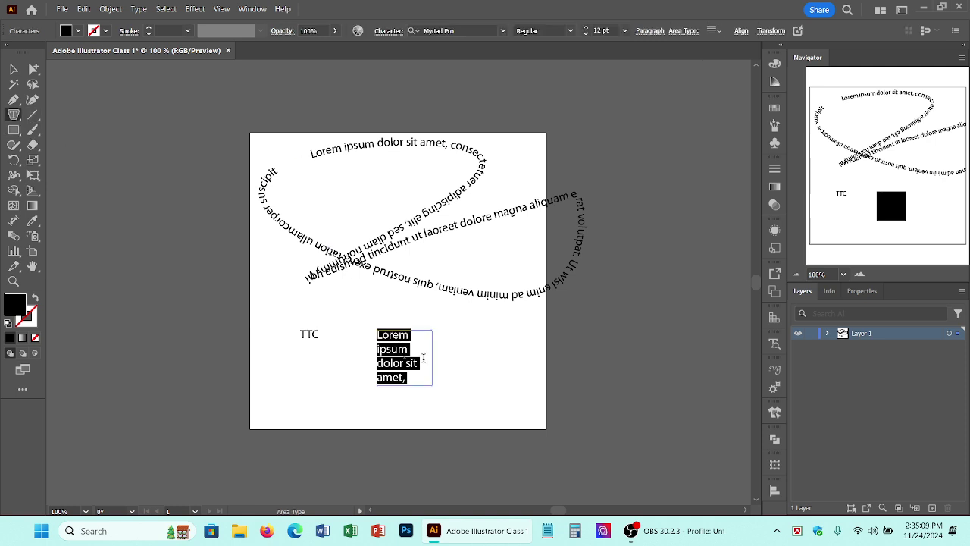
{"action": "type", "text": "gaolkr'nmnrl'kfdv,mbn,,dlkbvmnmsdlk"}
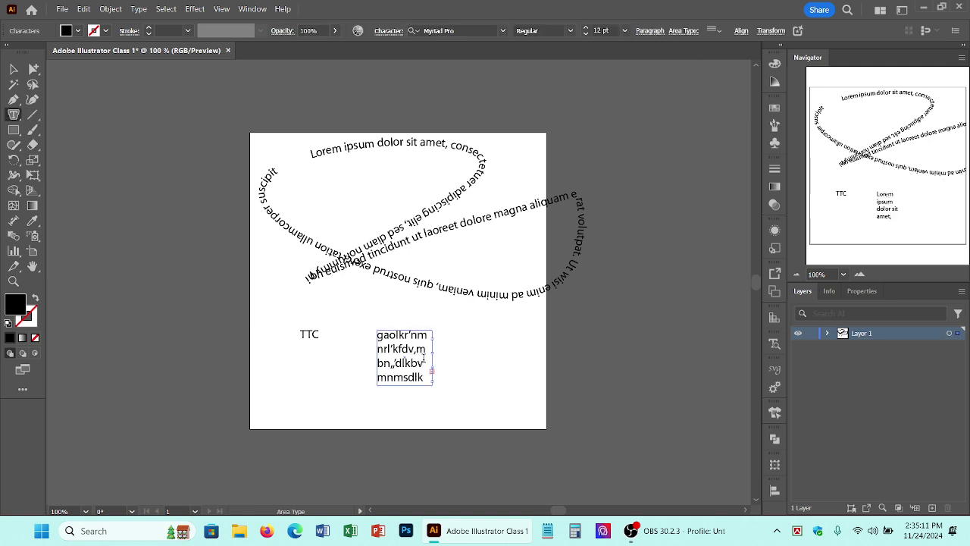
- Clear all text from the square area type frame and delete the empty frame
{"action": "key", "text": "ctrl+a"}
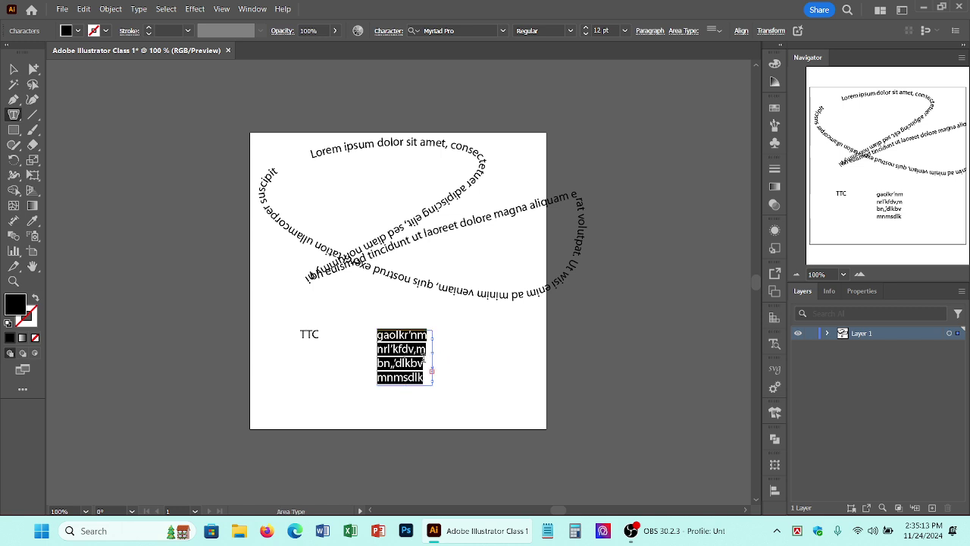
{"action": "key", "text": "BackSpace"}
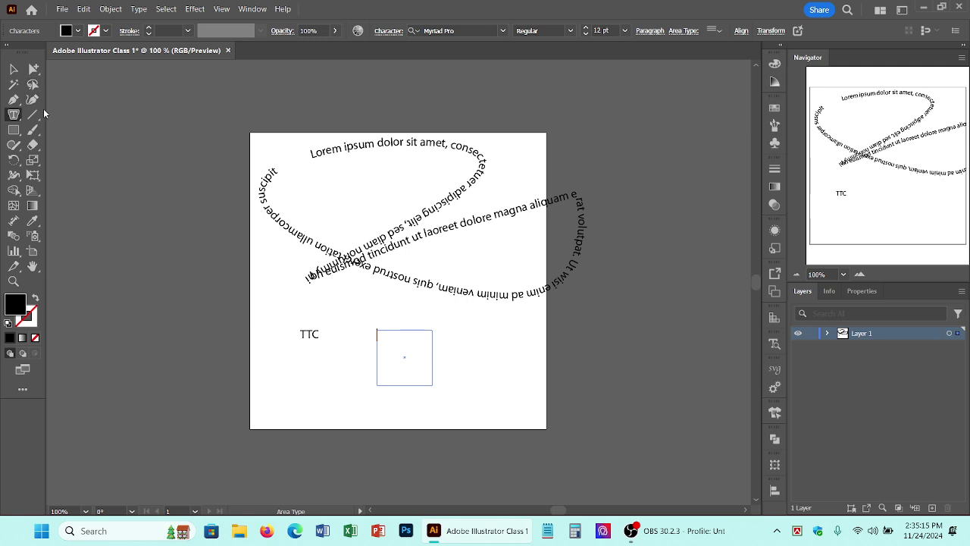
{"action": "left_click", "coordinate": [12, 71]}
{"action": "key", "text": "Delete"}
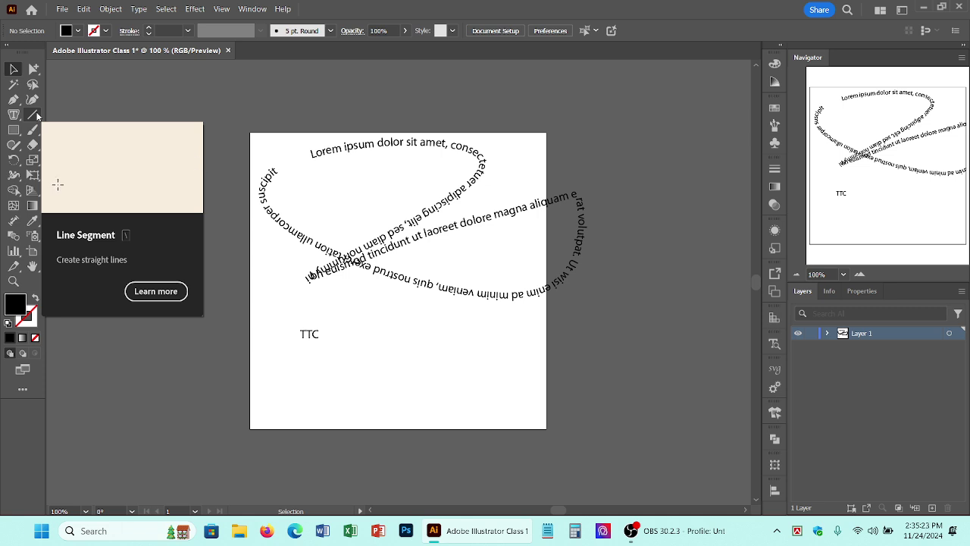
- Draw two straight slanted lines below the curved text with the Line Segment tool
{"action": "left_click", "coordinate": [35, 115]}
{"action": "left_click_drag", "start_coordinate": [304, 381], "coordinate": [464, 369]}
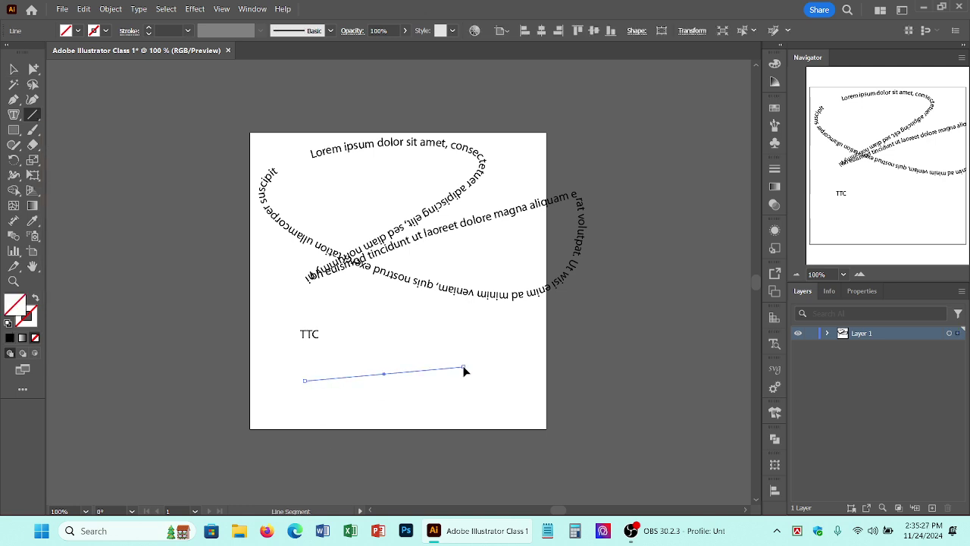
{"action": "left_click_drag", "start_coordinate": [406, 326], "coordinate": [517, 389]}
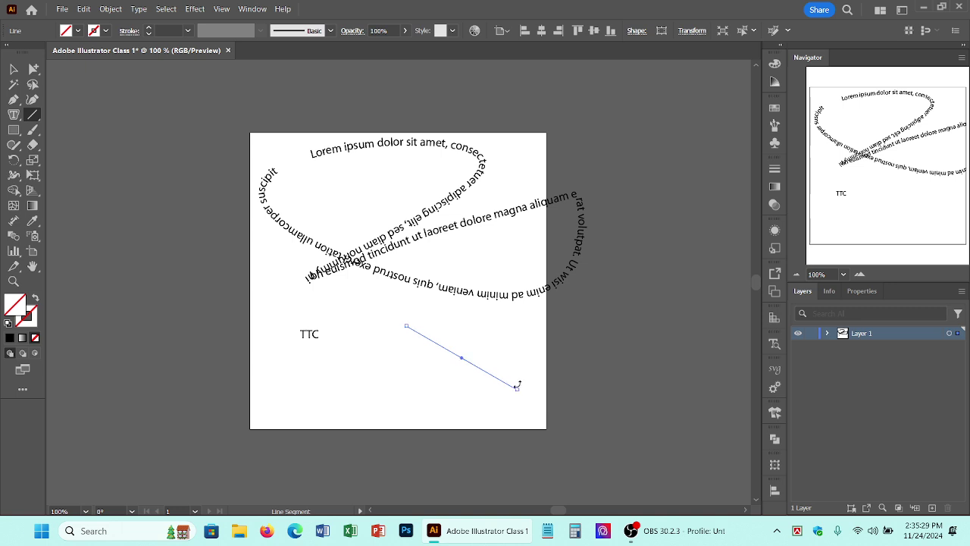
- Select the lines drawn in the lower part of the artboard and delete them
{"action": "left_click", "coordinate": [14, 69]}
{"action": "left_click", "coordinate": [344, 343]}
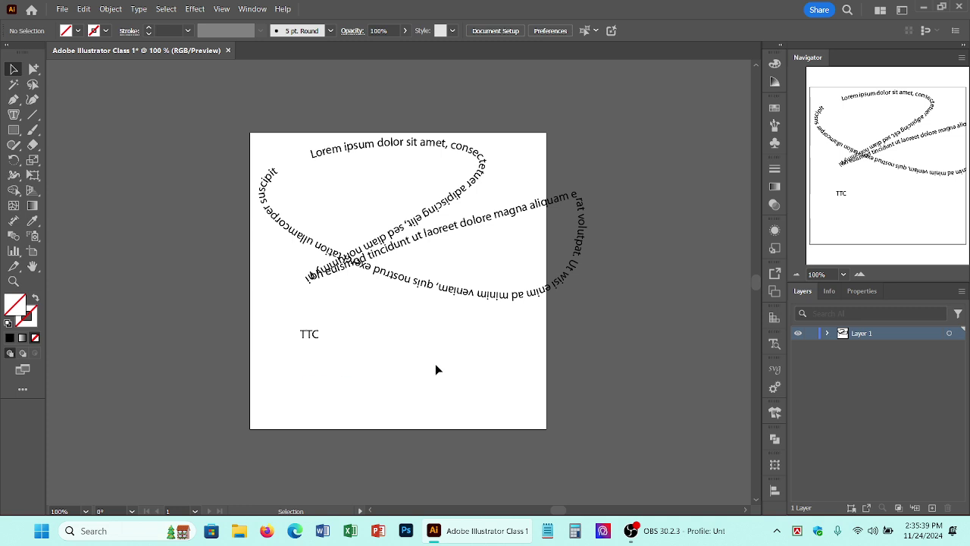
{"action": "left_click_drag", "start_coordinate": [447, 348], "coordinate": [448, 349]}
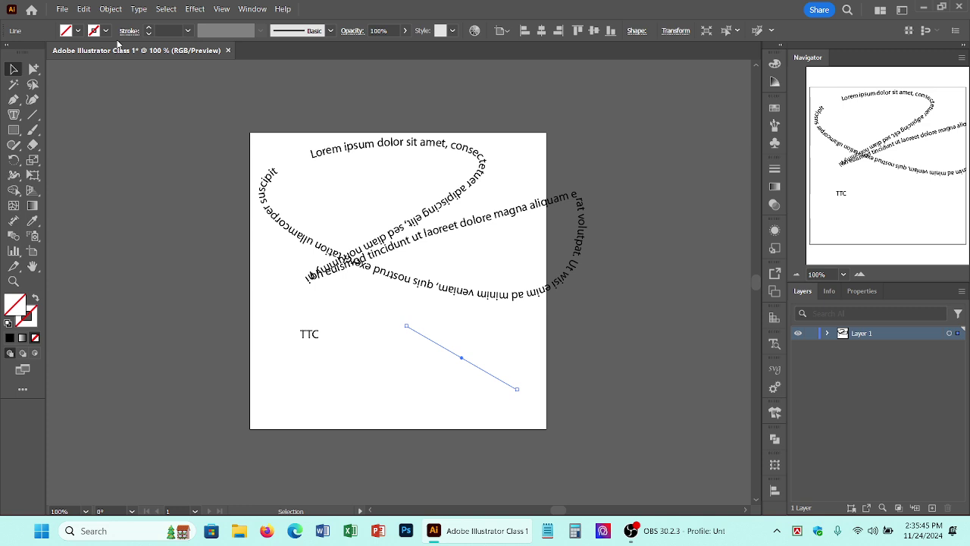
{"action": "left_click", "coordinate": [244, 236]}
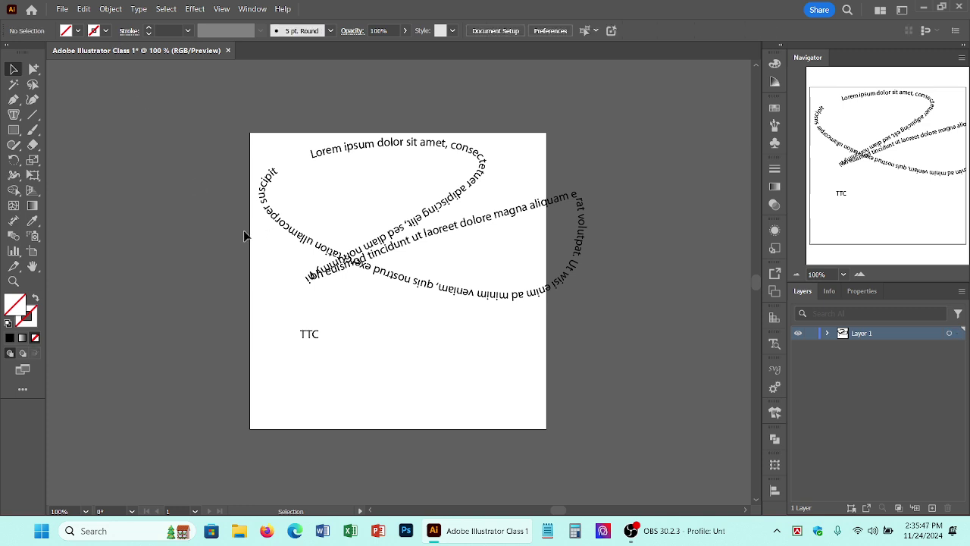
{"action": "left_click_drag", "start_coordinate": [346, 298], "coordinate": [463, 395]}
{"action": "left_click", "coordinate": [394, 433]}
{"action": "left_click_drag", "start_coordinate": [388, 429], "coordinate": [489, 339]}
{"action": "key", "text": "Delete"}
- Draw a small rectangle below TTC and activate the Direct Selection tool with the rectangle still selected
{"action": "left_click", "coordinate": [14, 130]}
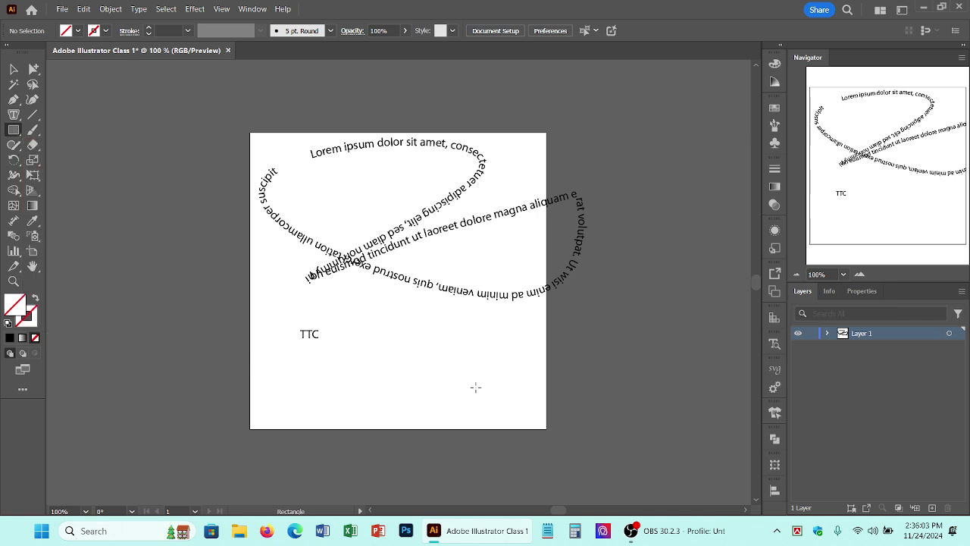
{"action": "left_click_drag", "start_coordinate": [291, 367], "coordinate": [350, 405]}
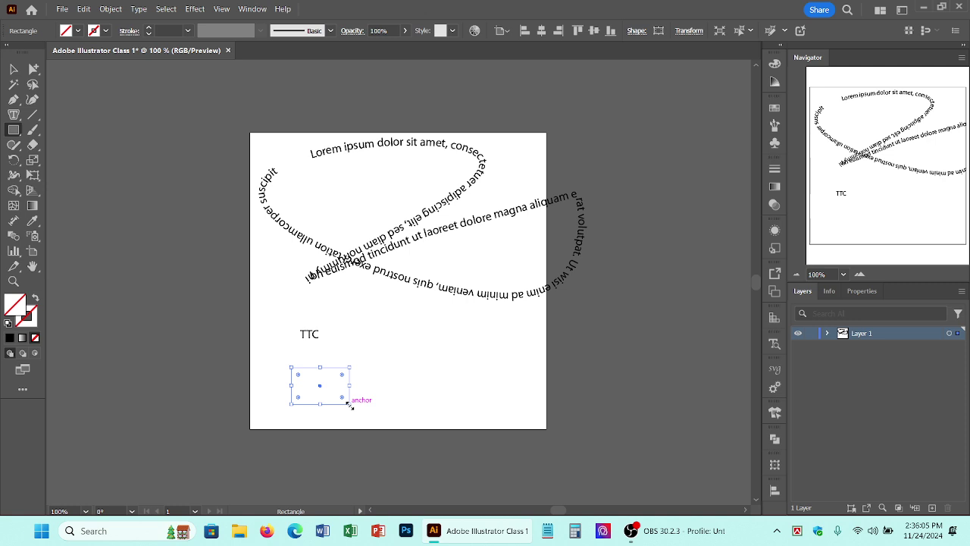
{"action": "left_click", "coordinate": [11, 132]}
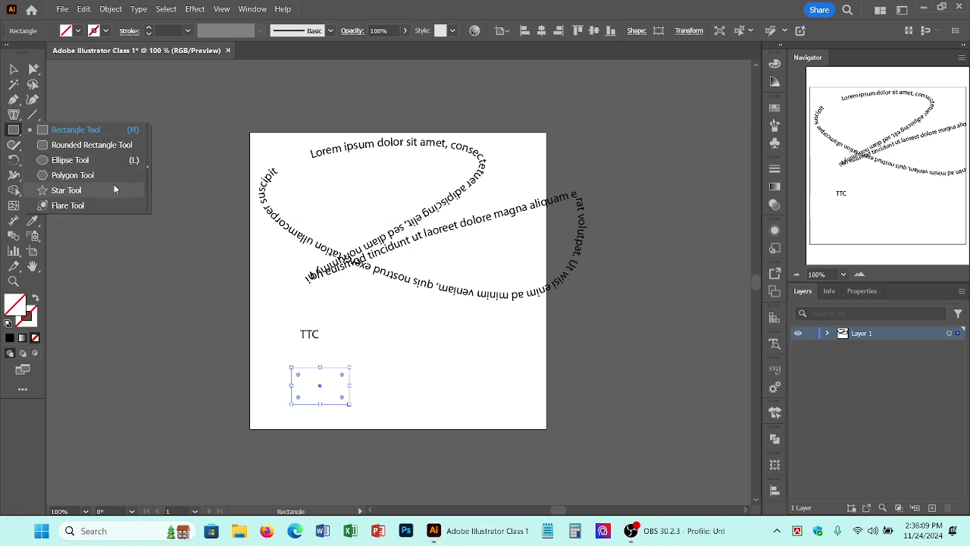
{"action": "left_click", "coordinate": [33, 69]}
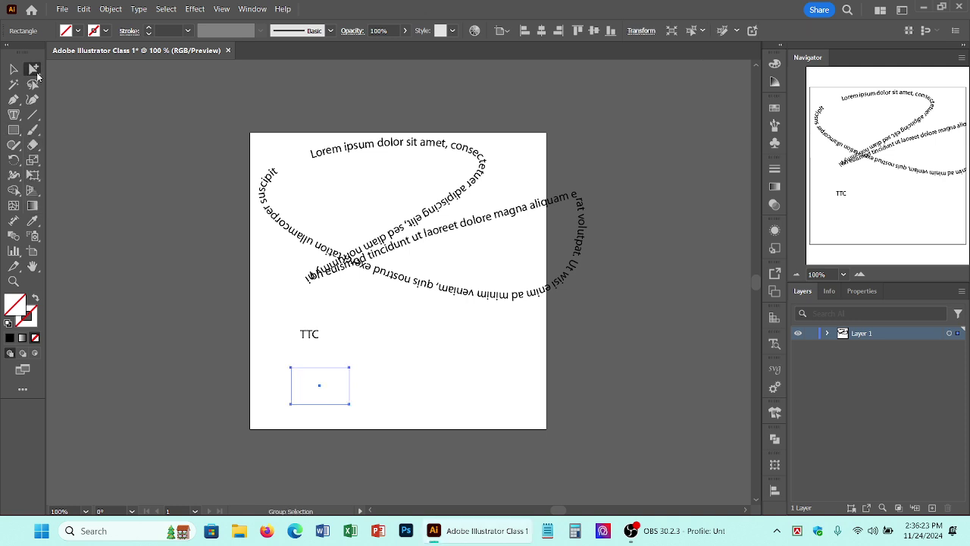
{"action": "left_click", "coordinate": [70, 69]}
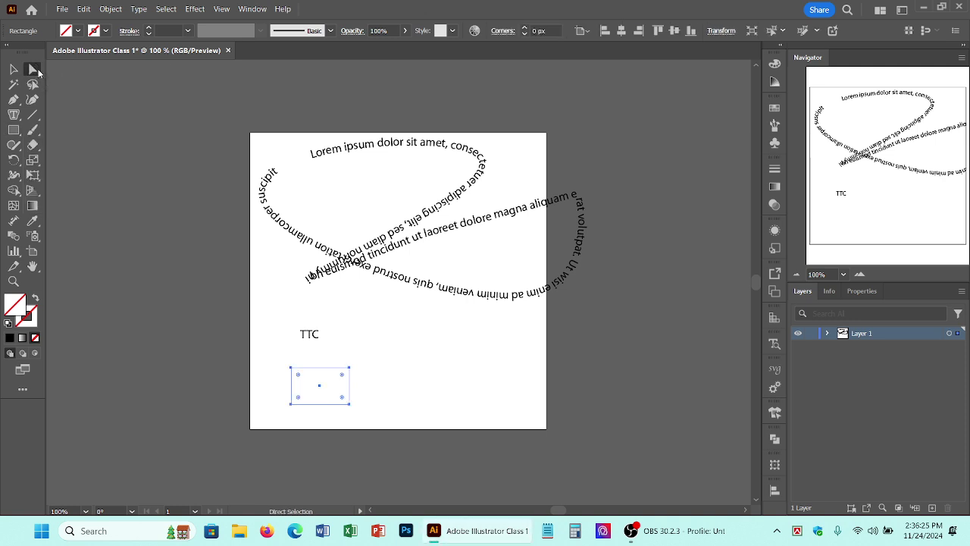
- Draw a rounded rectangle in the lower right of the artboard, beside the plain rectangle
{"action": "left_click", "coordinate": [13, 138]}
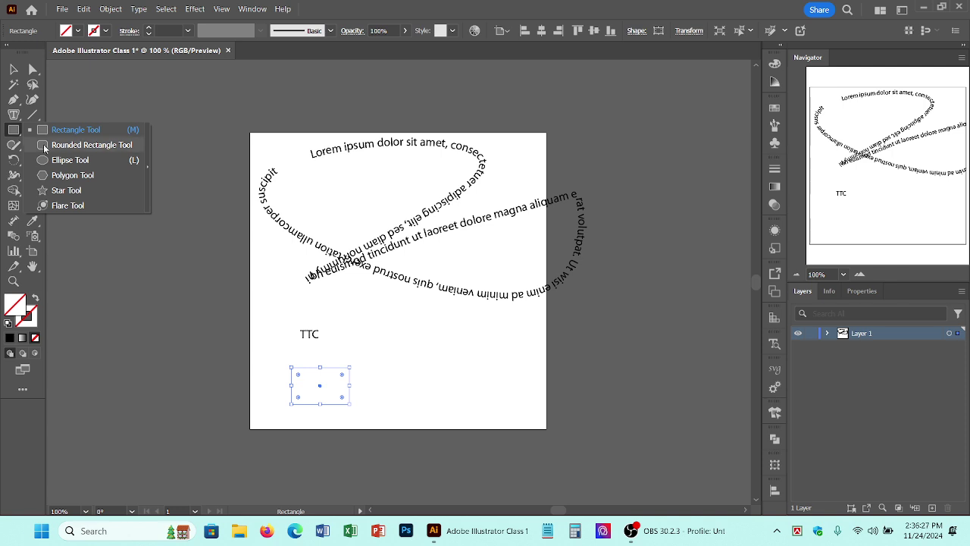
{"action": "left_click", "coordinate": [99, 145]}
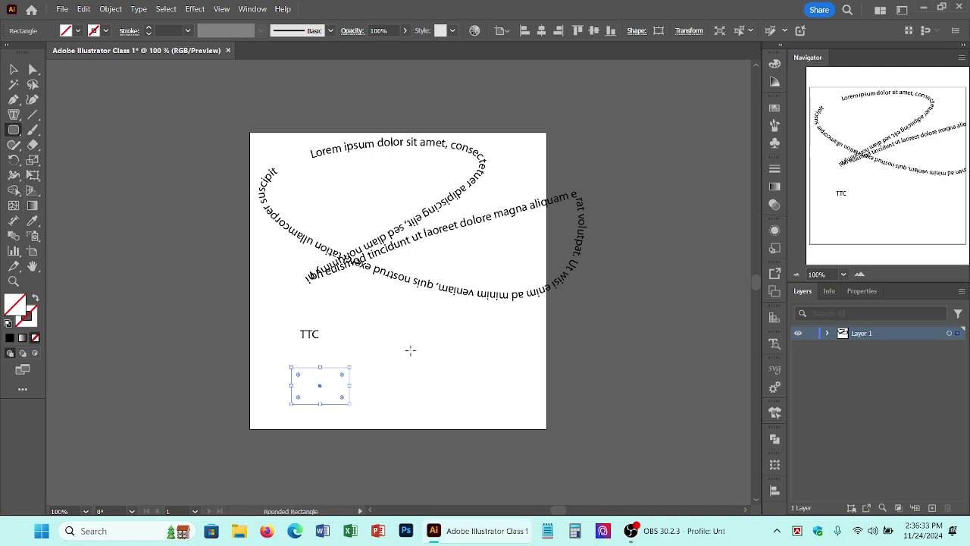
{"action": "left_click_drag", "start_coordinate": [410, 350], "coordinate": [496, 409]}
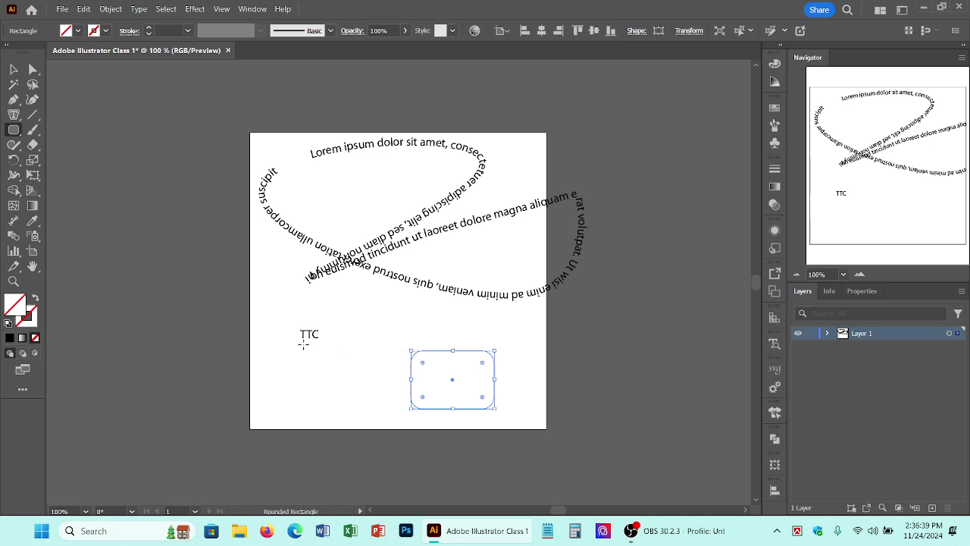
- Draw a small circle below TTC with the Ellipse tool, overlapping the plain rectangle
{"action": "right_click", "coordinate": [14, 130]}
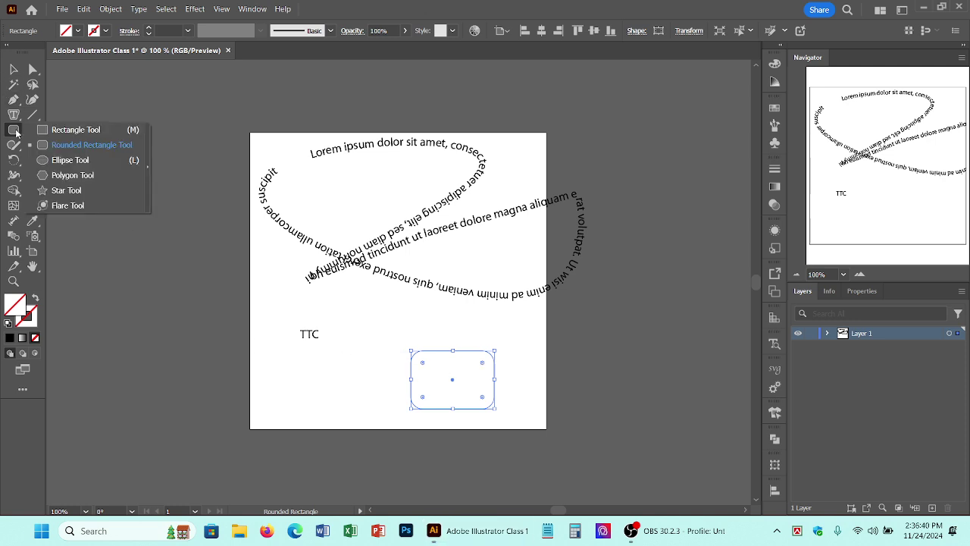
{"action": "left_click", "coordinate": [69, 160]}
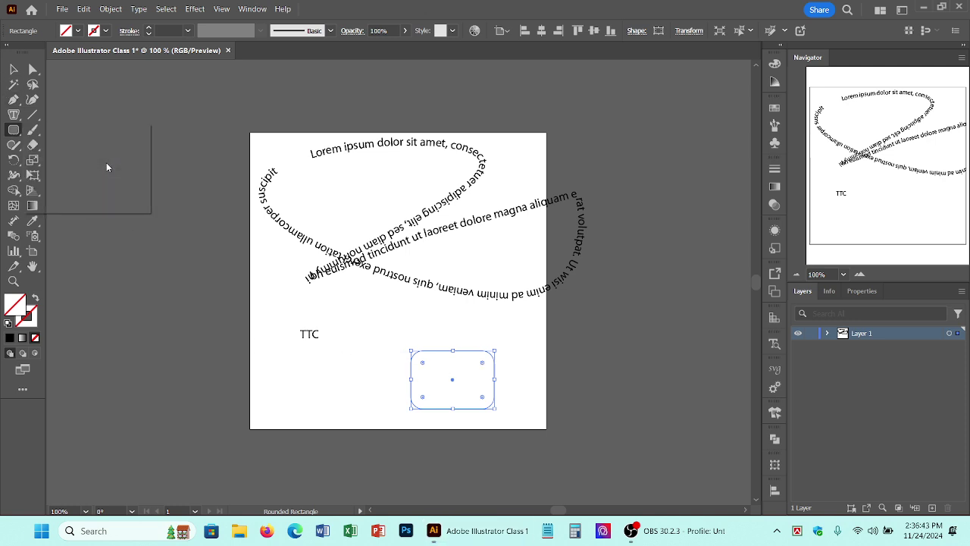
{"action": "left_click_drag", "start_coordinate": [313, 363], "coordinate": [362, 414]}
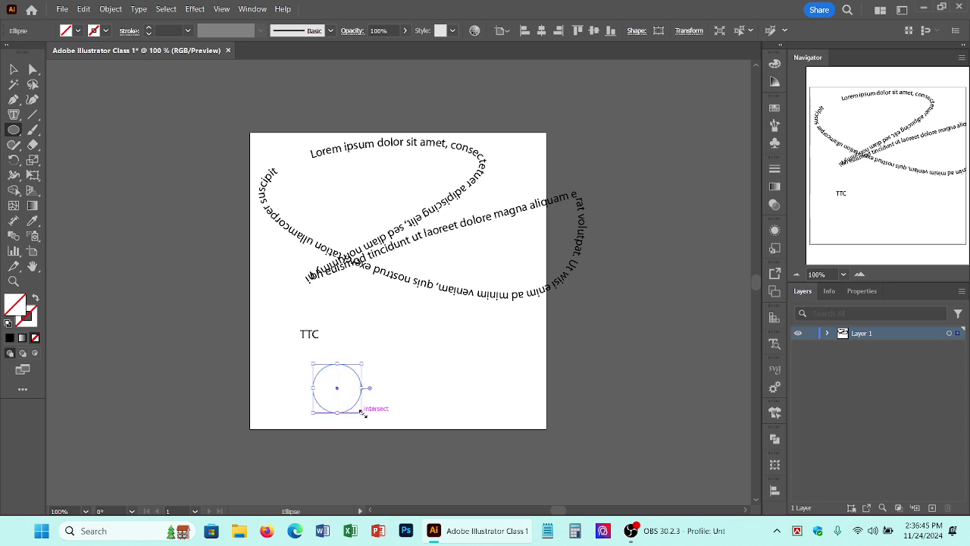
- Draw a hexagon about 65 by 75 px to the right of TTC, above the rounded rectangle
{"action": "left_click", "coordinate": [16, 135]}
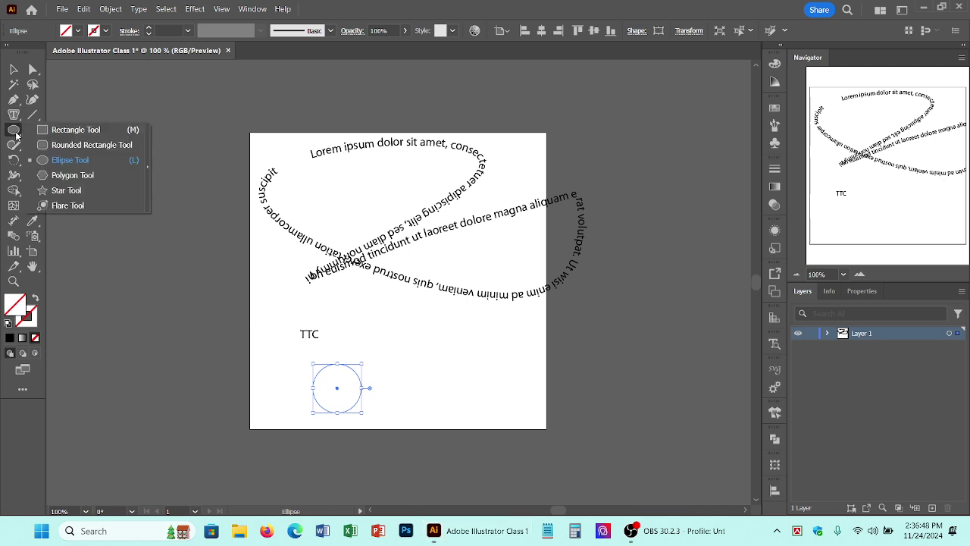
{"action": "left_click", "coordinate": [84, 180]}
{"action": "left_click_drag", "start_coordinate": [449, 334], "coordinate": [482, 316]}
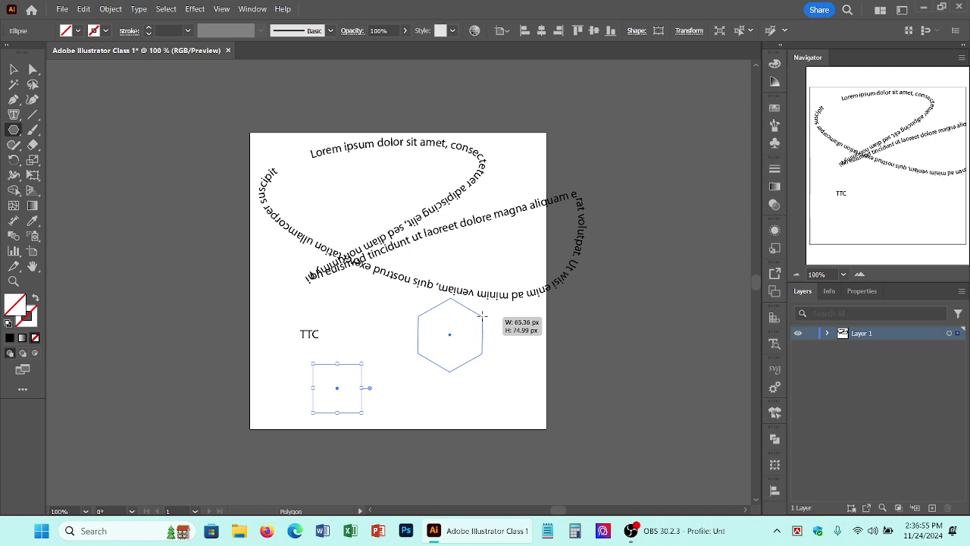
{"action": "left_click_drag", "start_coordinate": [482, 315], "coordinate": [482, 316]}
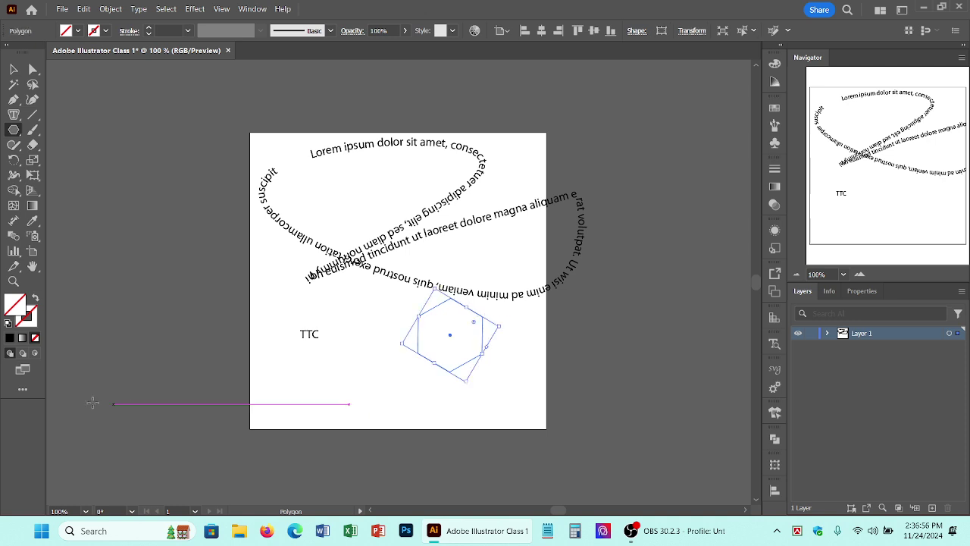
- Draw a slightly rotated five-pointed star around the lower left of TTC with the Star tool
{"action": "left_click", "coordinate": [15, 131]}
{"action": "left_click", "coordinate": [68, 190]}
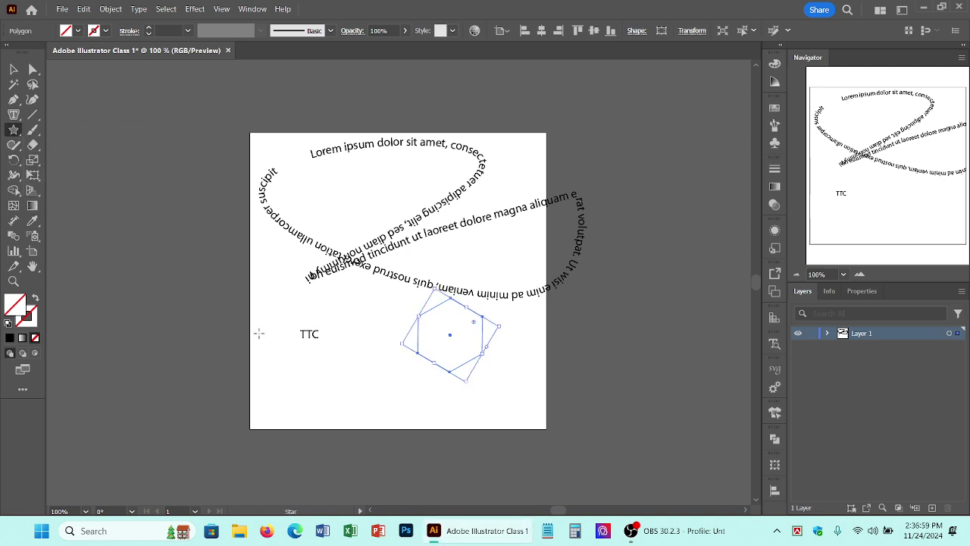
{"action": "left_click_drag", "start_coordinate": [293, 368], "coordinate": [324, 402]}
- Draw a flare about 128 px across to the right of the star, and select the star
{"action": "left_click", "coordinate": [14, 132]}
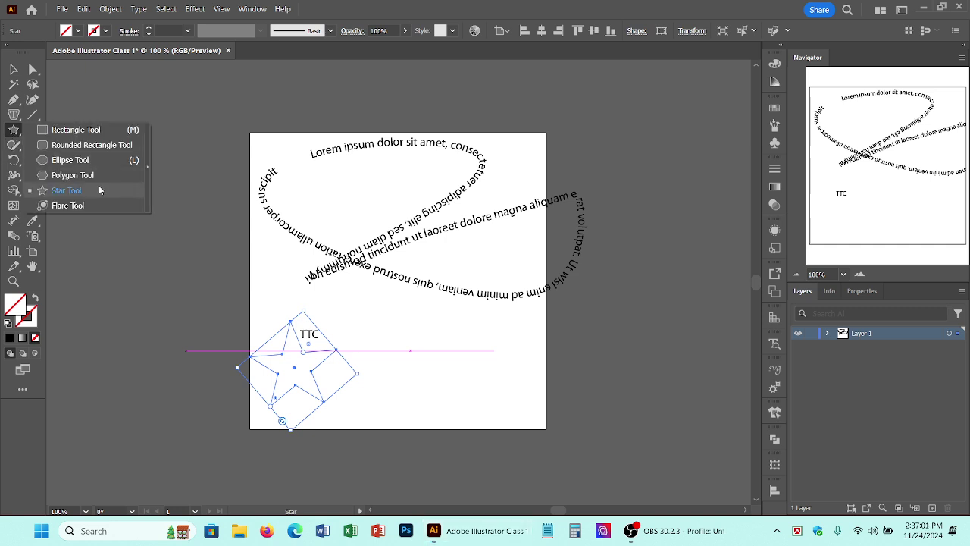
{"action": "left_click", "coordinate": [104, 205]}
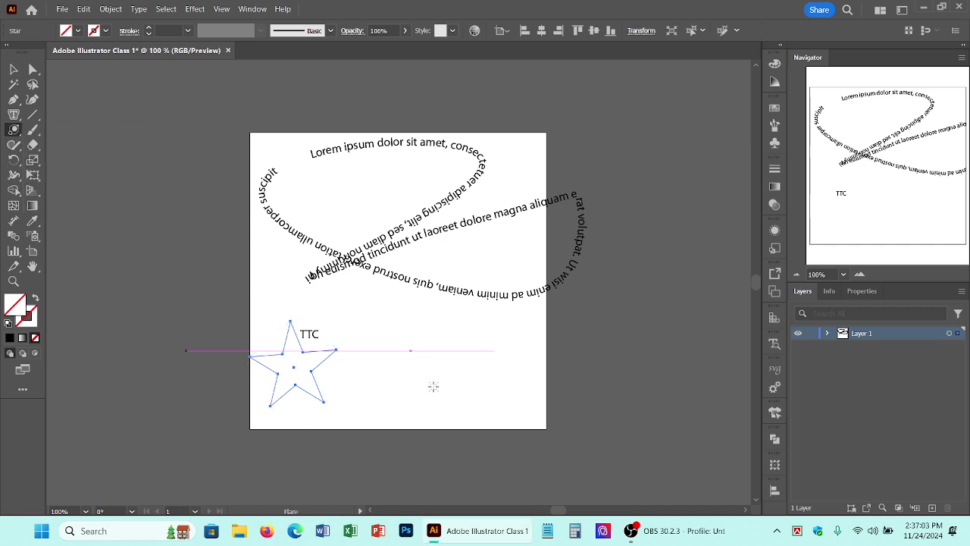
{"action": "left_click", "coordinate": [422, 374]}
{"action": "left_click_drag", "start_coordinate": [422, 373], "coordinate": [421, 436]}
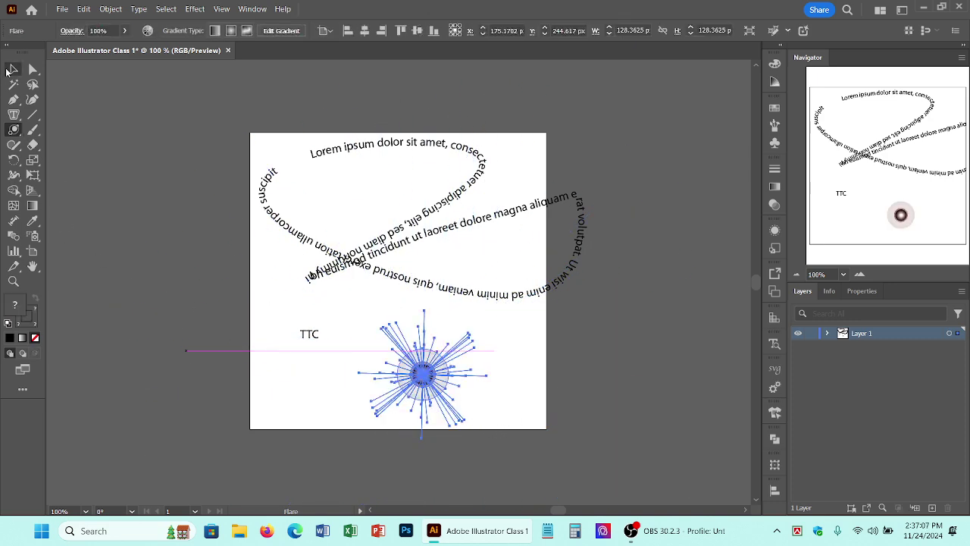
{"action": "left_click", "coordinate": [11, 69]}
{"action": "left_click", "coordinate": [296, 384]}
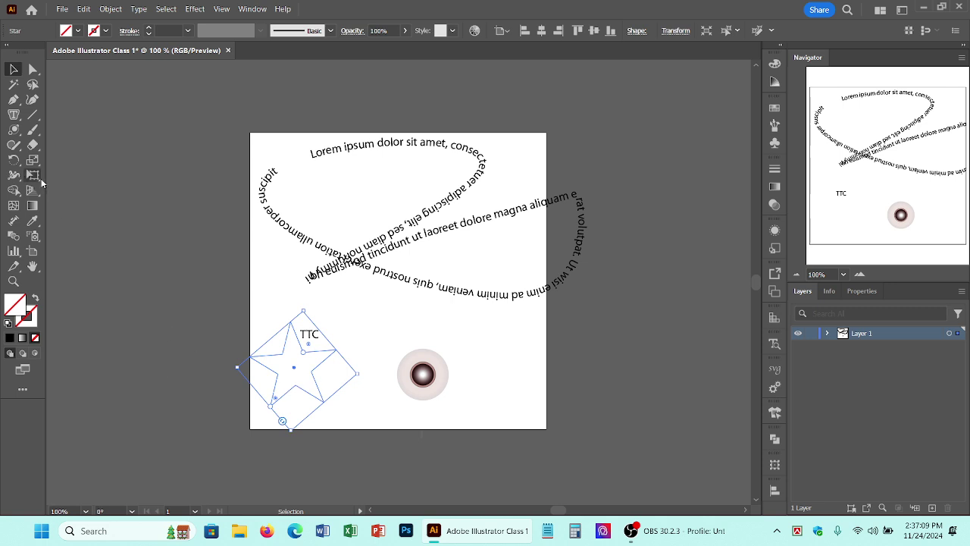
- Paint a freehand black stroke inside the upper left loop of the curved text with the Paintbrush tool
{"action": "left_click", "coordinate": [31, 132]}
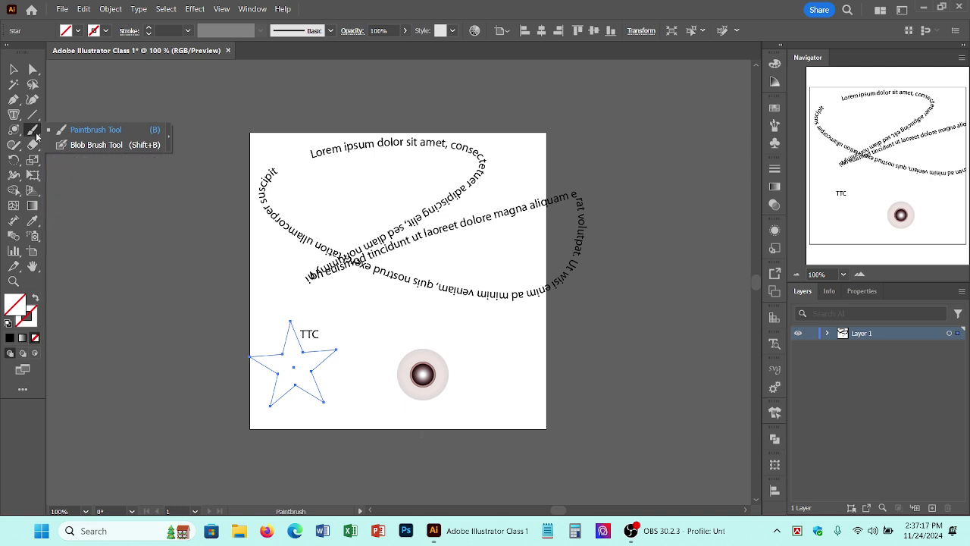
{"action": "left_click", "coordinate": [95, 134]}
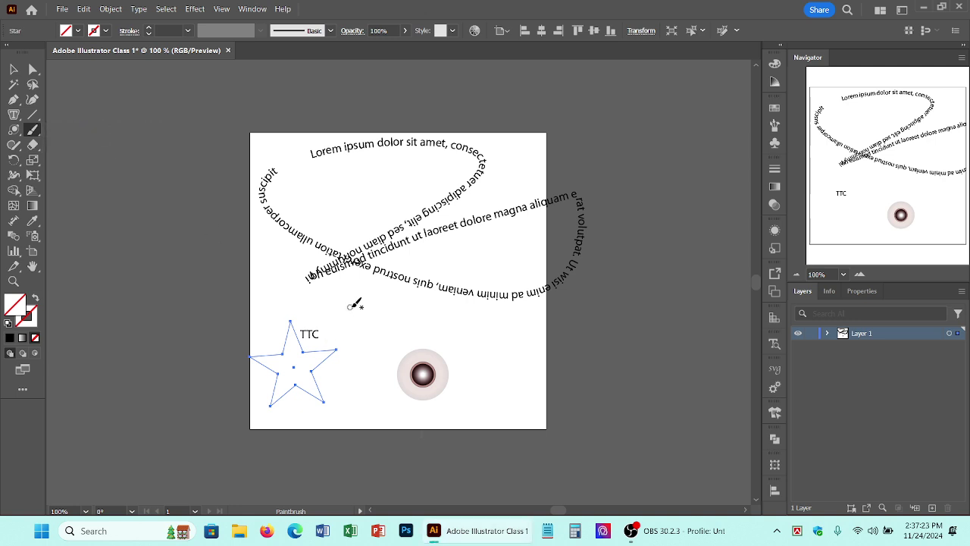
{"action": "mouse_move", "coordinate": [308, 182]}
{"action": "left_mouse_down"}
{"action": "mouse_move", "coordinate": [357, 193]}
{"action": "mouse_move", "coordinate": [427, 180]}
{"action": "mouse_move", "coordinate": [330, 212]}
{"action": "left_mouse_up"}
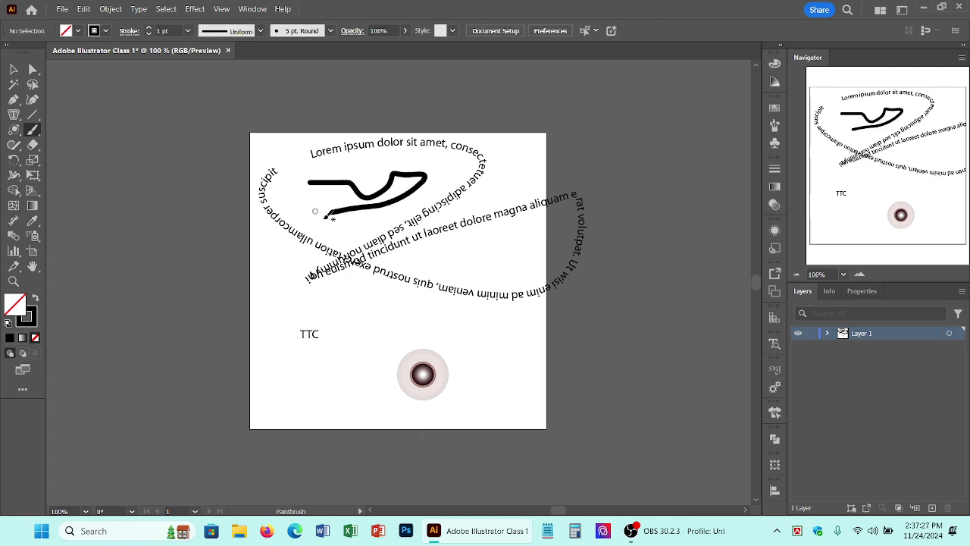
- Scribble a short black freehand stroke over the flare's centre with the Paintbrush tool
{"action": "mouse_move", "coordinate": [414, 383]}
{"action": "left_mouse_down"}
{"action": "mouse_move", "coordinate": [428, 367]}
{"action": "mouse_move", "coordinate": [404, 377]}
{"action": "mouse_move", "coordinate": [421, 388]}
{"action": "left_mouse_up"}
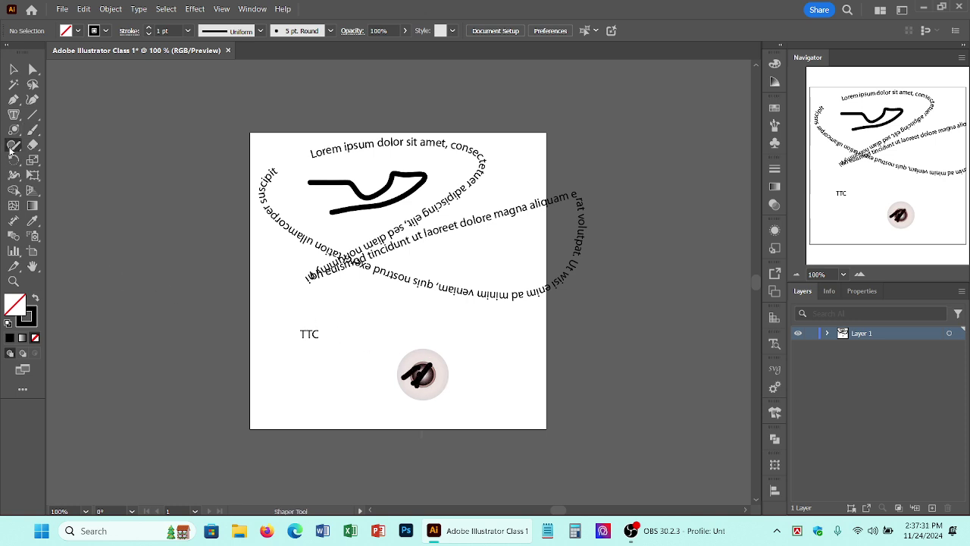
- Draw a circle to the upper right of the flare, another across the artboard's left edge, and a rectangle between them with the Shaper tool
{"action": "left_click", "coordinate": [12, 147]}
{"action": "left_click", "coordinate": [11, 150]}
{"action": "mouse_move", "coordinate": [464, 324]}
{"action": "left_mouse_down"}
{"action": "mouse_move", "coordinate": [490, 333]}
{"action": "mouse_move", "coordinate": [477, 366]}
{"action": "left_mouse_up"}
{"action": "left_click_drag", "start_coordinate": [462, 330], "coordinate": [464, 326]}
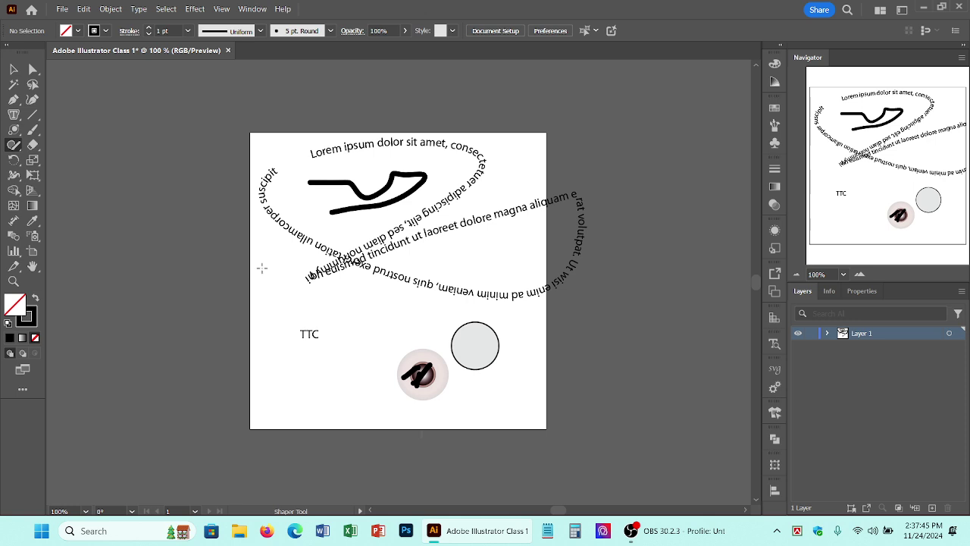
{"action": "mouse_move", "coordinate": [265, 270]}
{"action": "left_mouse_down"}
{"action": "mouse_move", "coordinate": [241, 313]}
{"action": "mouse_move", "coordinate": [281, 313]}
{"action": "mouse_move", "coordinate": [266, 271]}
{"action": "left_mouse_up"}
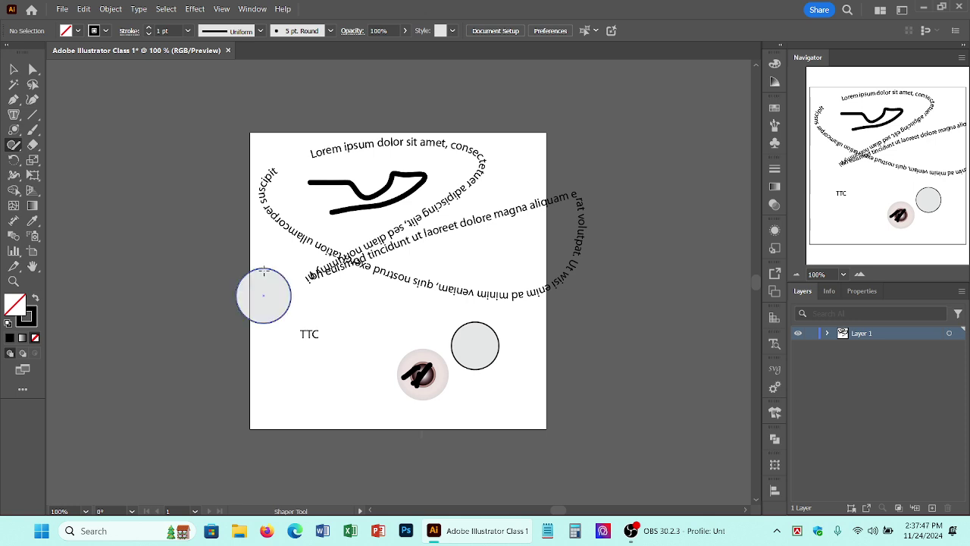
{"action": "mouse_move", "coordinate": [352, 297]}
{"action": "left_mouse_down"}
{"action": "mouse_move", "coordinate": [326, 337]}
{"action": "mouse_move", "coordinate": [384, 335]}
{"action": "mouse_move", "coordinate": [399, 298]}
{"action": "mouse_move", "coordinate": [345, 295]}
{"action": "left_mouse_up"}
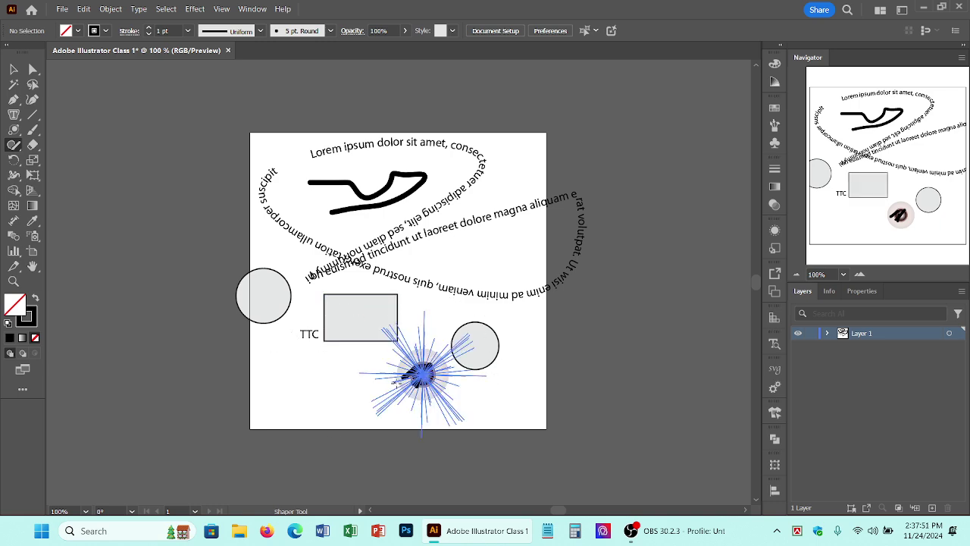
- Draw a freehand zigzag path with the Pencil tool from above the left circle across the text to above the right circle
{"action": "left_click", "coordinate": [11, 149]}
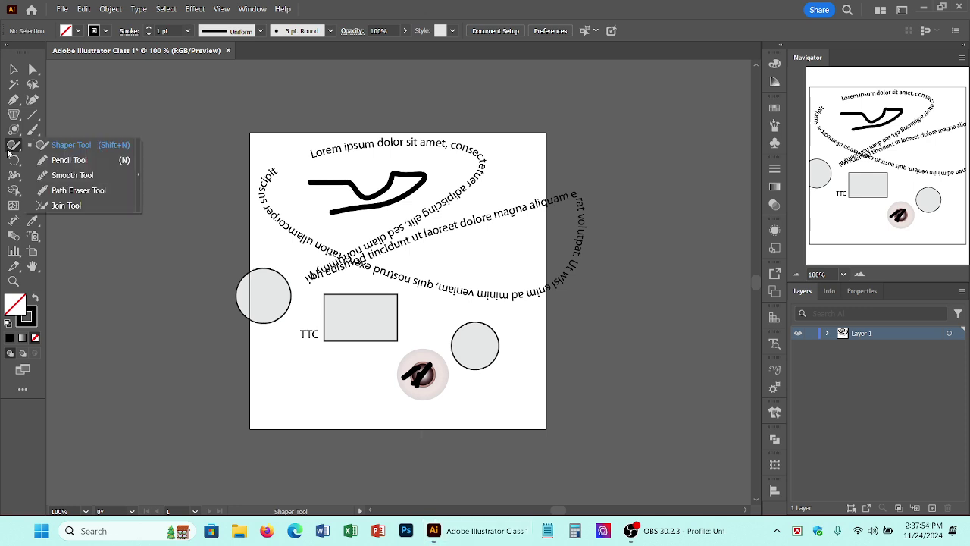
{"action": "left_click", "coordinate": [69, 160]}
{"action": "left_click", "coordinate": [13, 147]}
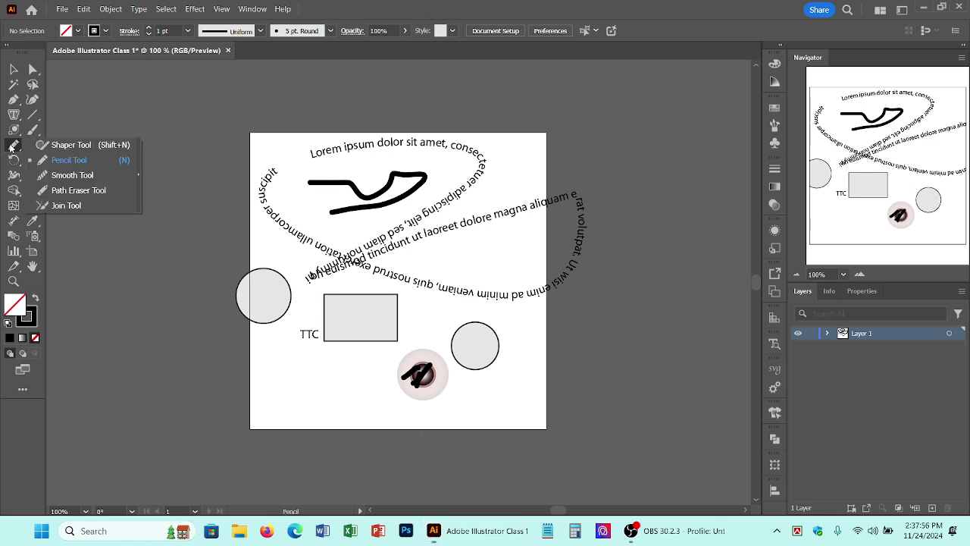
{"action": "left_click", "coordinate": [76, 165]}
{"action": "mouse_move", "coordinate": [284, 248]}
{"action": "left_mouse_down"}
{"action": "mouse_move", "coordinate": [303, 265]}
{"action": "mouse_move", "coordinate": [463, 244]}
{"action": "mouse_move", "coordinate": [529, 303]}
{"action": "left_mouse_up"}
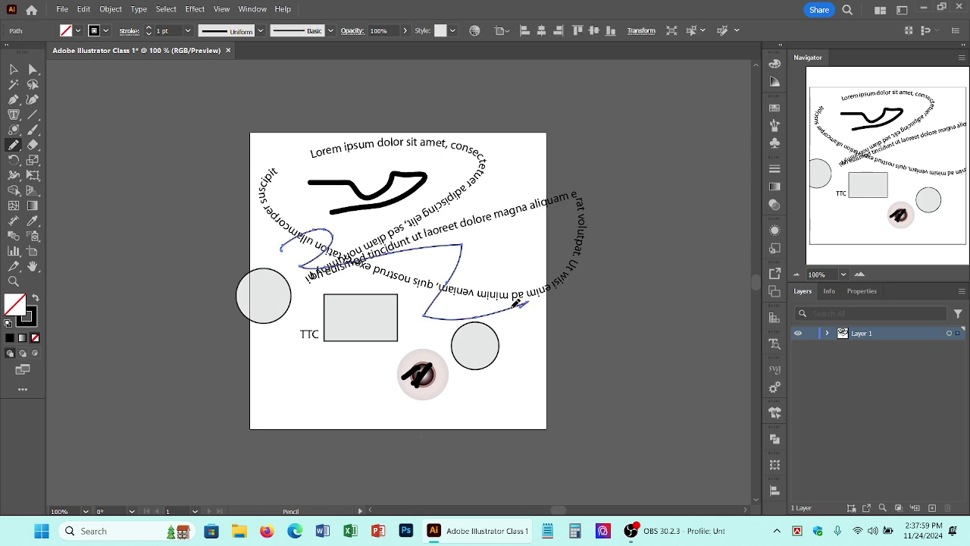
- Smooth the upper curve and the sharp lower left corner of the pencil path's loop with the Smooth tool
{"action": "left_click", "coordinate": [9, 149]}
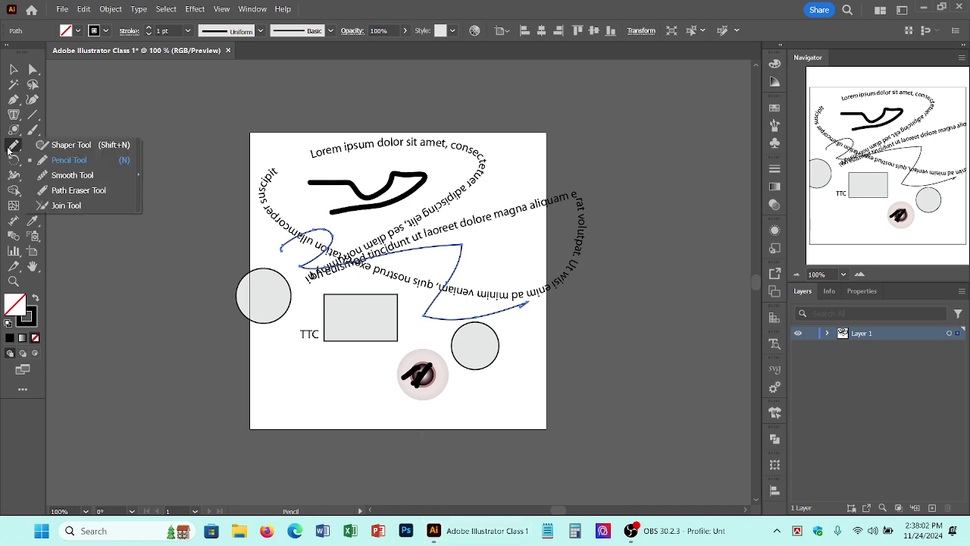
{"action": "left_click", "coordinate": [69, 178]}
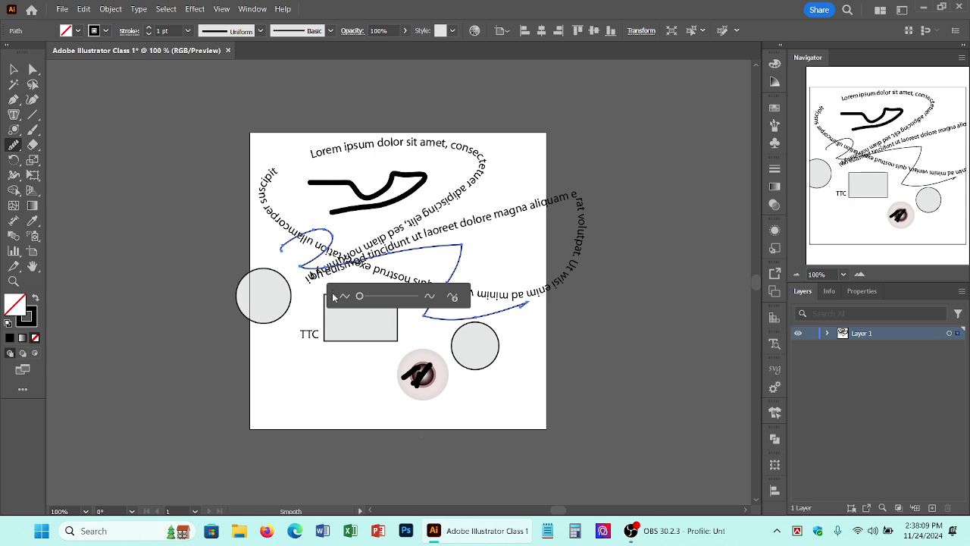
{"action": "key", "text": "z"}
{"action": "left_click_drag", "start_coordinate": [315, 246], "coordinate": [568, 392]}
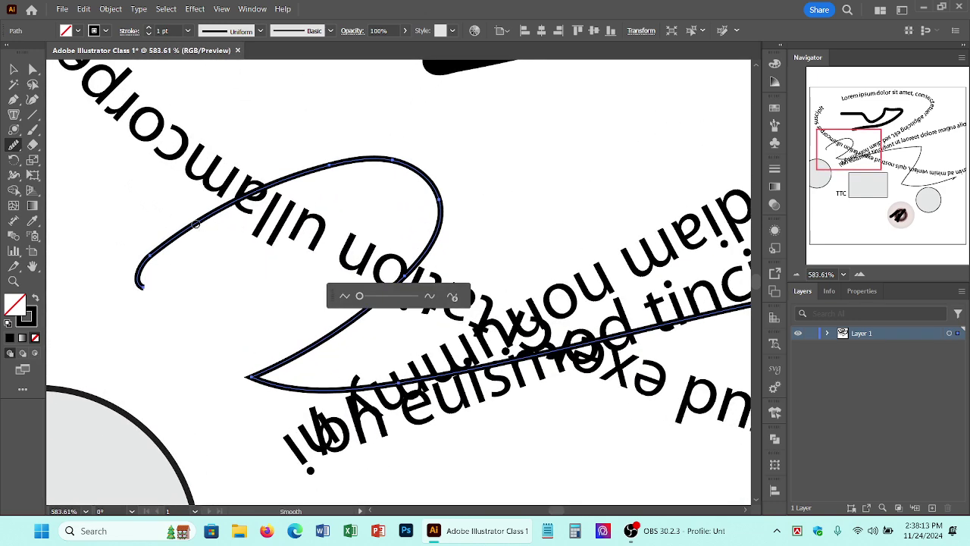
{"action": "mouse_move", "coordinate": [196, 223]}
{"action": "left_mouse_down"}
{"action": "mouse_move", "coordinate": [257, 195]}
{"action": "mouse_move", "coordinate": [169, 242]}
{"action": "mouse_move", "coordinate": [291, 176]}
{"action": "mouse_move", "coordinate": [362, 159]}
{"action": "mouse_move", "coordinate": [415, 167]}
{"action": "mouse_move", "coordinate": [433, 235]}
{"action": "left_mouse_up"}
{"action": "mouse_move", "coordinate": [281, 364]}
{"action": "left_mouse_down"}
{"action": "mouse_move", "coordinate": [222, 392]}
{"action": "mouse_move", "coordinate": [257, 379]}
{"action": "mouse_move", "coordinate": [301, 388]}
{"action": "mouse_move", "coordinate": [258, 379]}
{"action": "mouse_move", "coordinate": [307, 391]}
{"action": "mouse_move", "coordinate": [274, 365]}
{"action": "mouse_move", "coordinate": [230, 391]}
{"action": "left_mouse_up"}
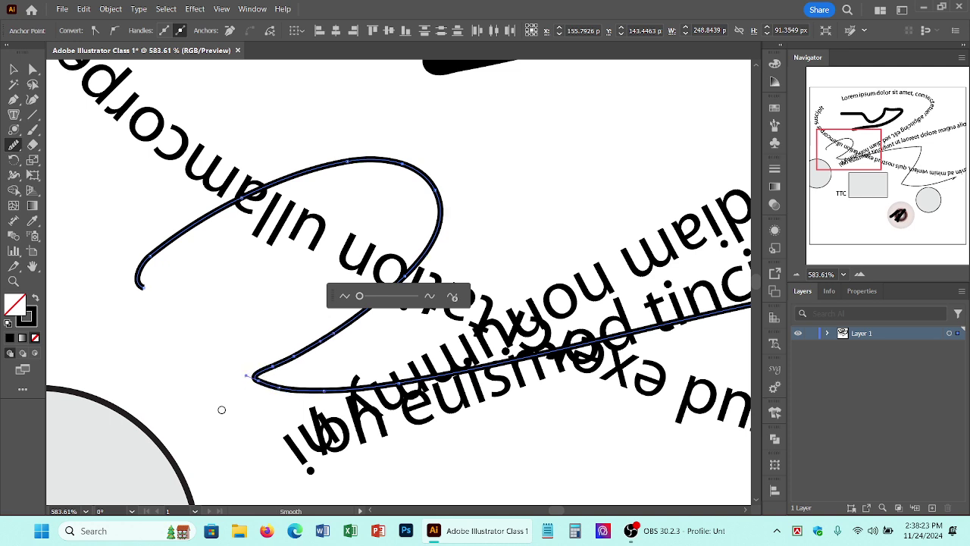
- Erase part of the pencil path near its left end and break up the remaining end piece with the Path Eraser tool
{"action": "left_click", "coordinate": [13, 144]}
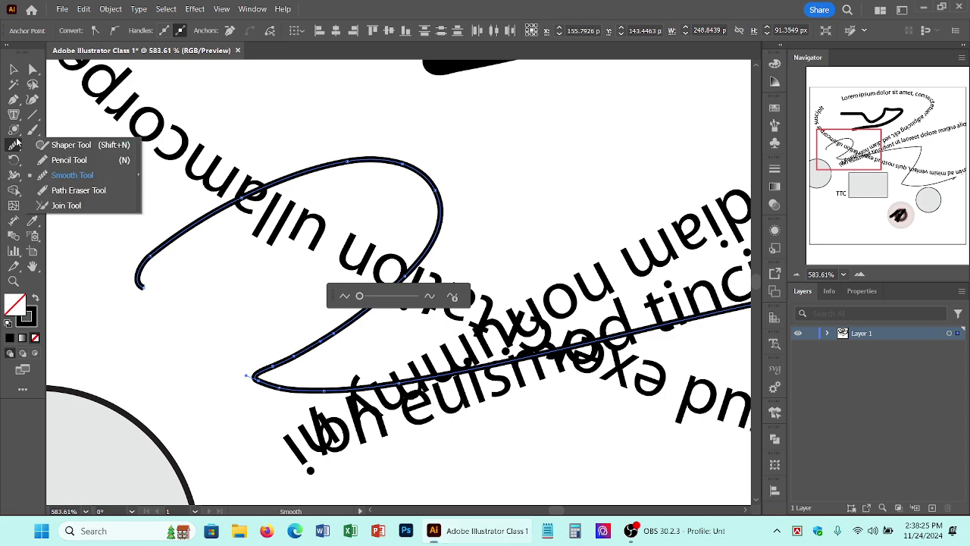
{"action": "left_click", "coordinate": [112, 189]}
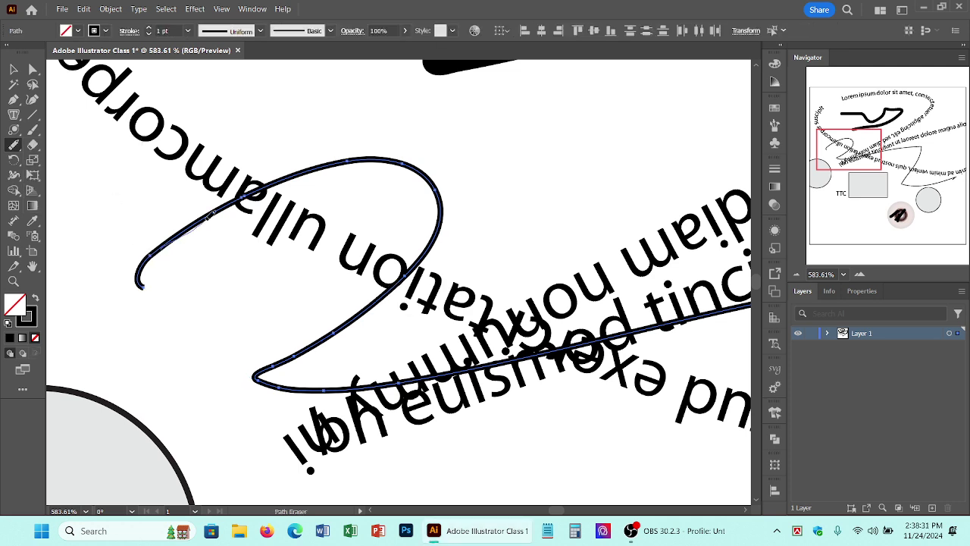
{"action": "left_click_drag", "start_coordinate": [160, 250], "coordinate": [287, 183]}
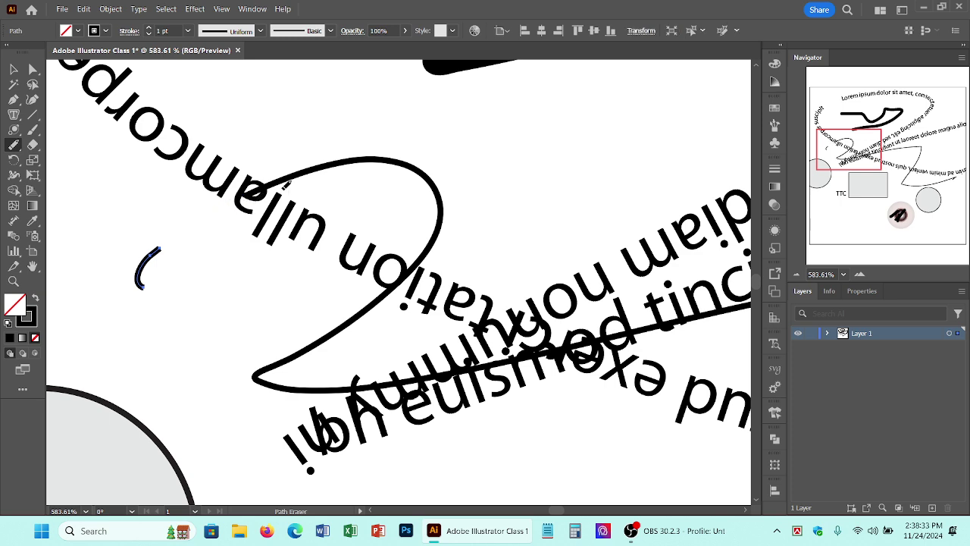
{"action": "left_click", "coordinate": [148, 259]}
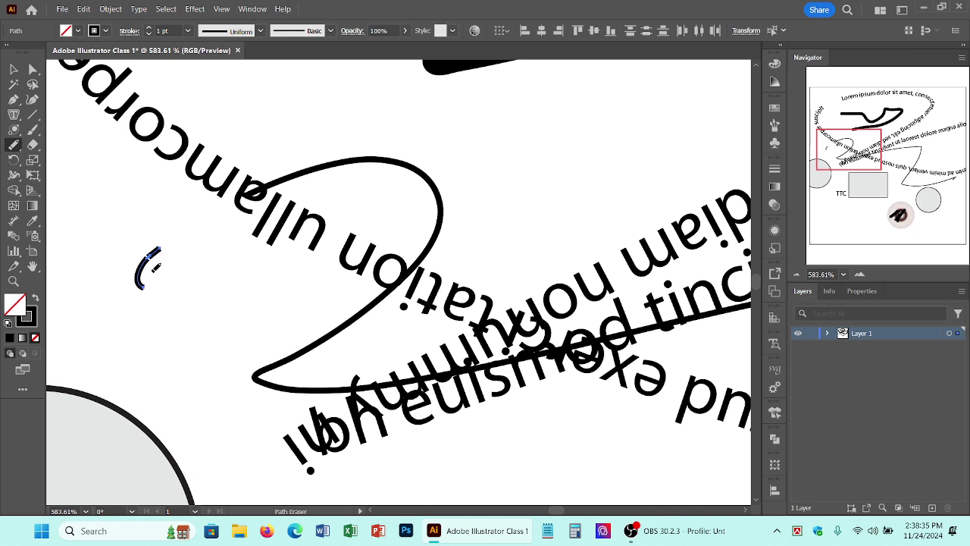
{"action": "left_click_drag", "start_coordinate": [154, 255], "coordinate": [137, 291]}
- Draw two straight lines with nearly touching left ends below the erased path pieces, forming an open V shape
{"action": "left_click_drag", "start_coordinate": [16, 146], "coordinate": [69, 205]}
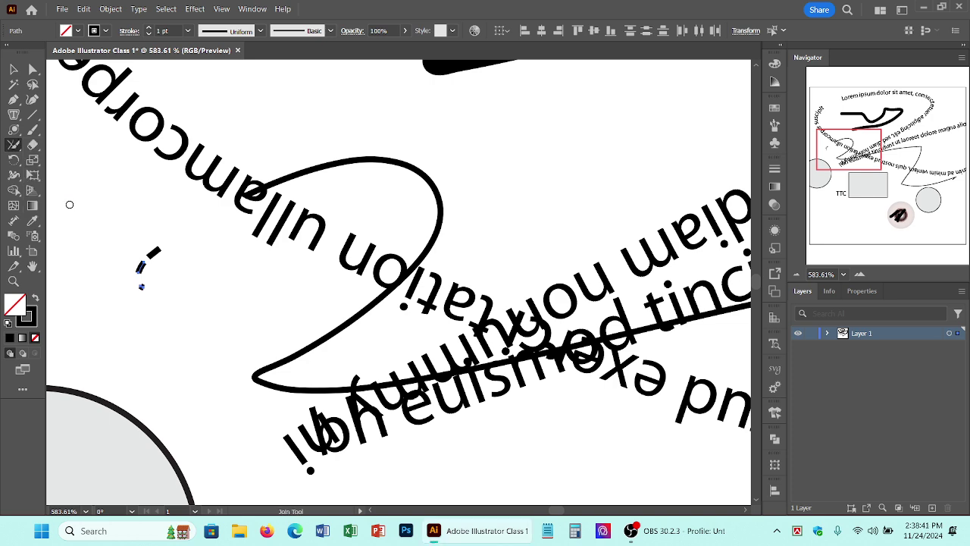
{"action": "left_click", "coordinate": [33, 118]}
{"action": "left_click_drag", "start_coordinate": [209, 253], "coordinate": [155, 343]}
{"action": "left_click_drag", "start_coordinate": [251, 336], "coordinate": [152, 348]}
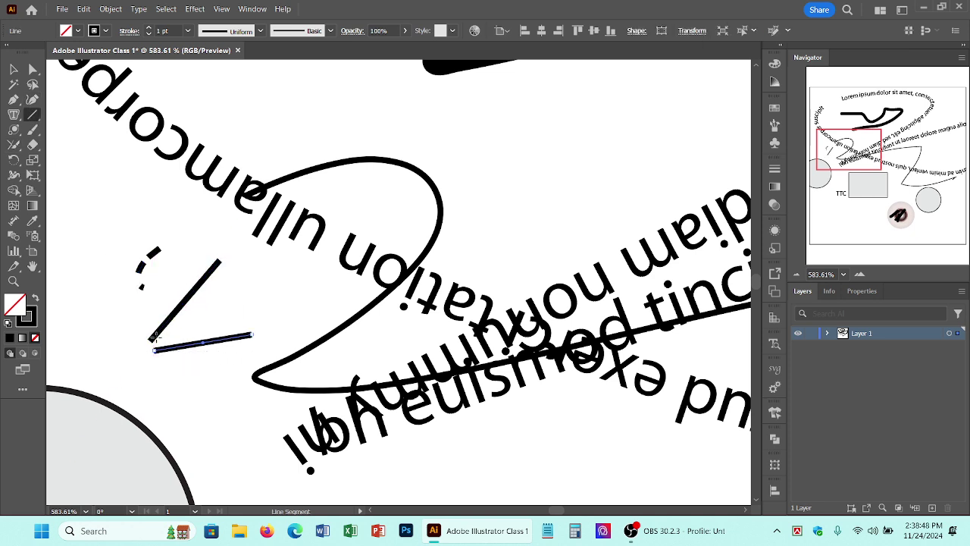
- Select both straight lines and connect their left ends into a corner with the Join tool
{"action": "left_click", "coordinate": [13, 144]}
{"action": "mouse_move", "coordinate": [149, 332]}
{"action": "left_mouse_down"}
{"action": "mouse_move", "coordinate": [160, 364]}
{"action": "mouse_move", "coordinate": [151, 334]}
{"action": "left_mouse_up"}
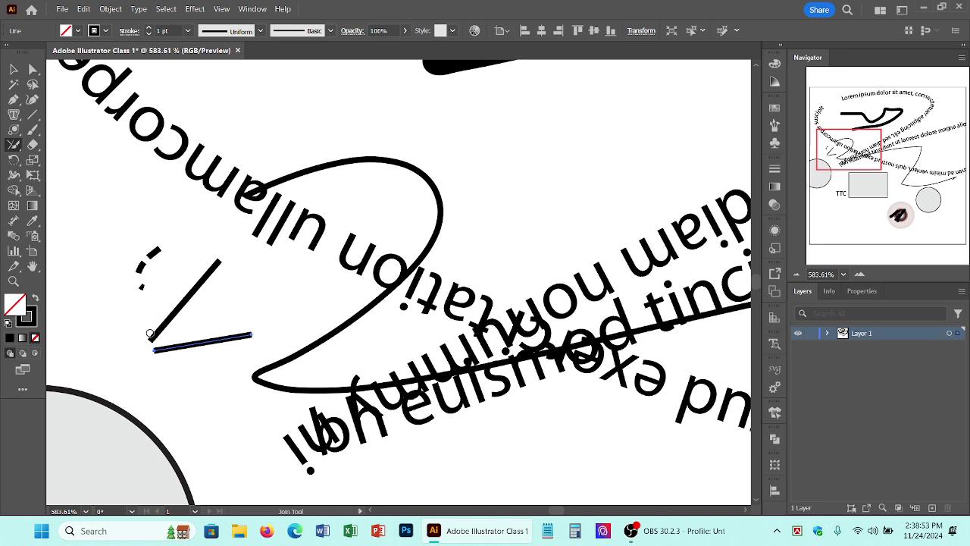
{"action": "left_click", "coordinate": [13, 69]}
{"action": "left_click", "coordinate": [177, 310]}
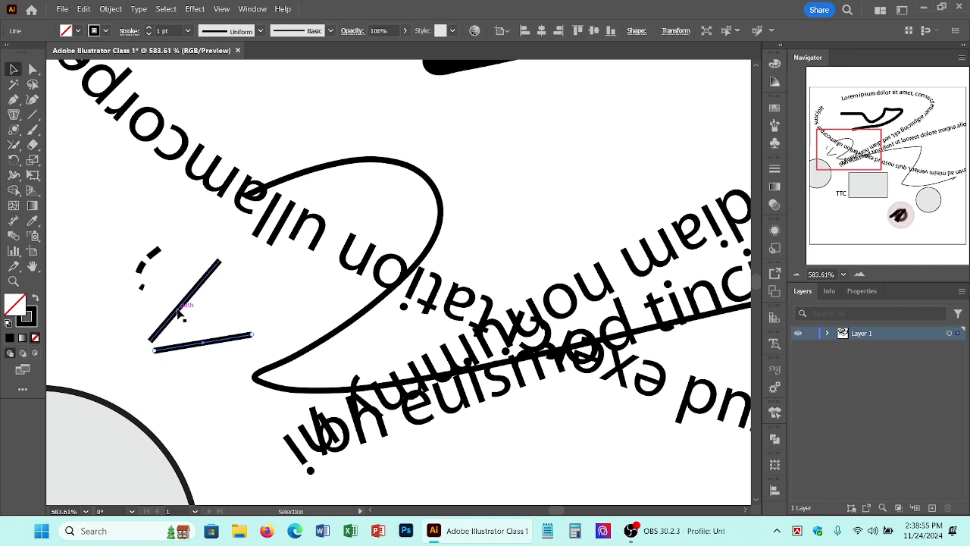
{"action": "left_click", "coordinate": [190, 346], "text": "shift"}
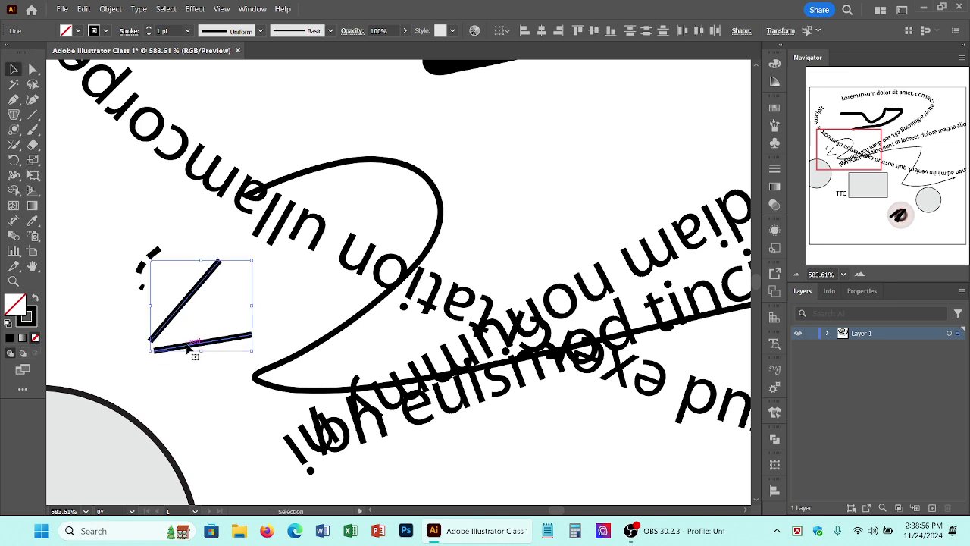
{"action": "left_click", "coordinate": [13, 145]}
{"action": "mouse_move", "coordinate": [156, 332]}
{"action": "left_mouse_down"}
{"action": "mouse_move", "coordinate": [135, 351]}
{"action": "mouse_move", "coordinate": [127, 345]}
{"action": "left_mouse_up"}
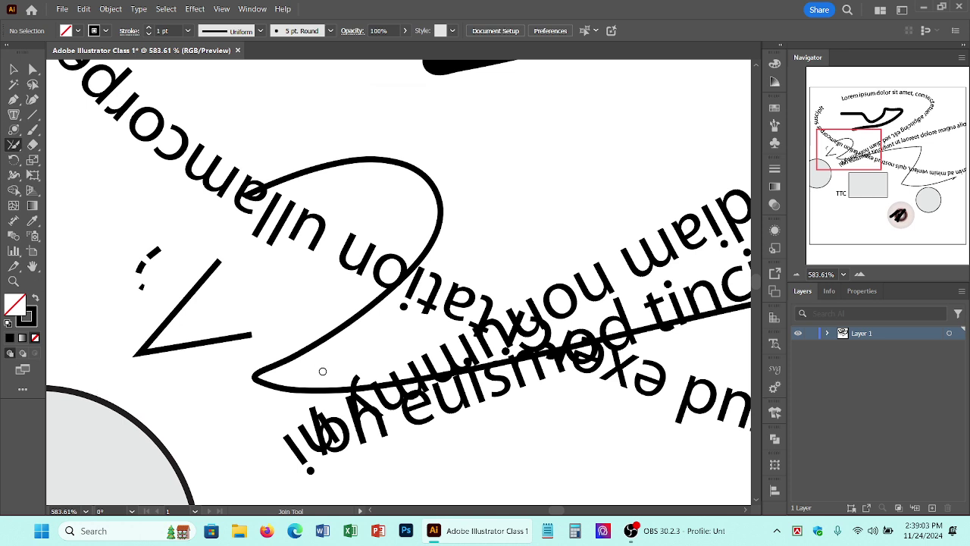
{"action": "scroll", "coordinate": [322, 371], "scroll_direction": "down", "scroll_amount": 1}
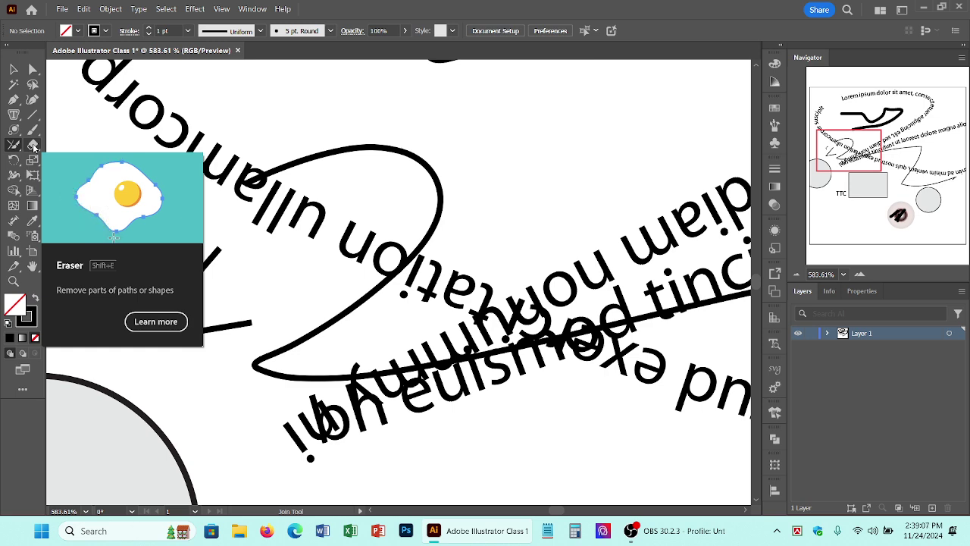
{"action": "left_click", "coordinate": [34, 146]}
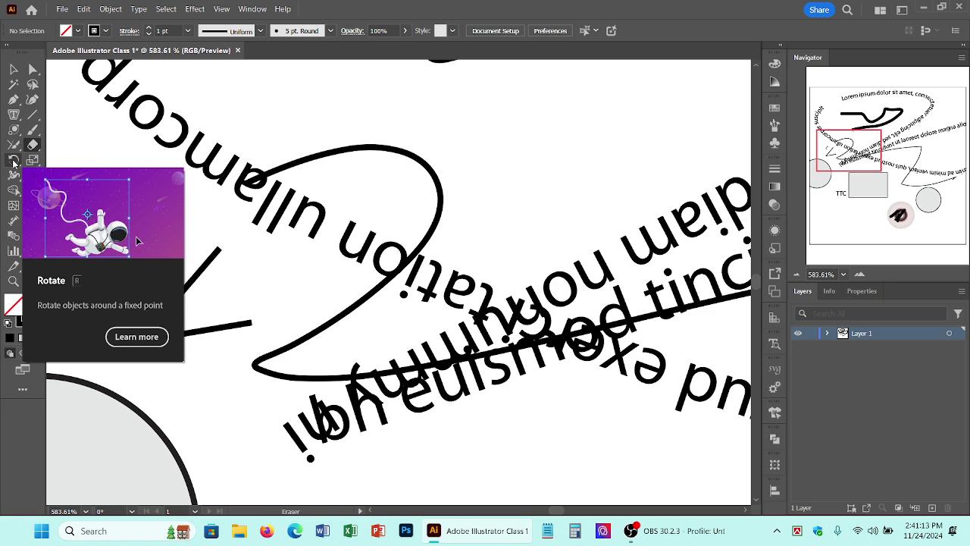
{"action": "left_click", "coordinate": [13, 162]}
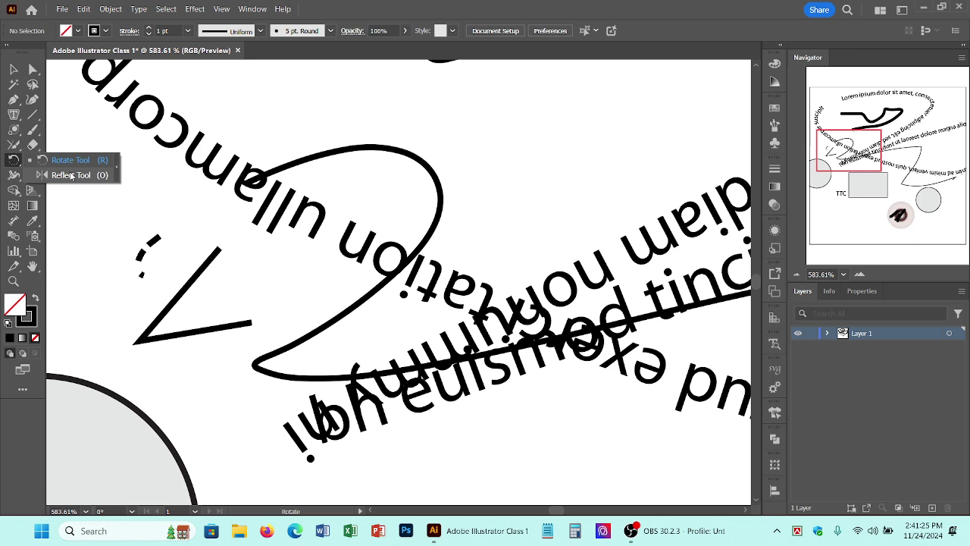
{"action": "left_click", "coordinate": [206, 194]}
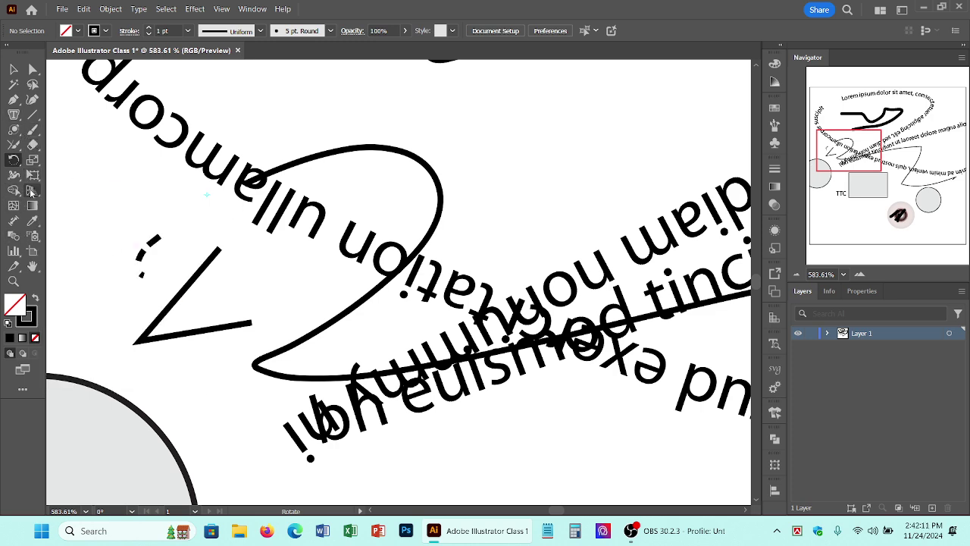
- Draw a small rectangle above the broken path pieces with the Rectangle tool
{"action": "left_click", "coordinate": [14, 118]}
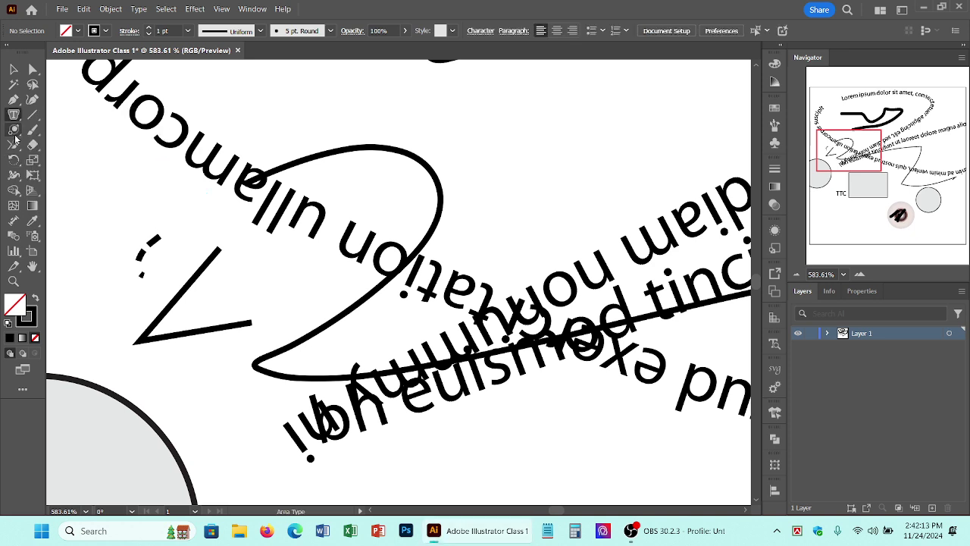
{"action": "left_click_drag", "start_coordinate": [14, 129], "coordinate": [90, 128]}
{"action": "left_click", "coordinate": [90, 128]}
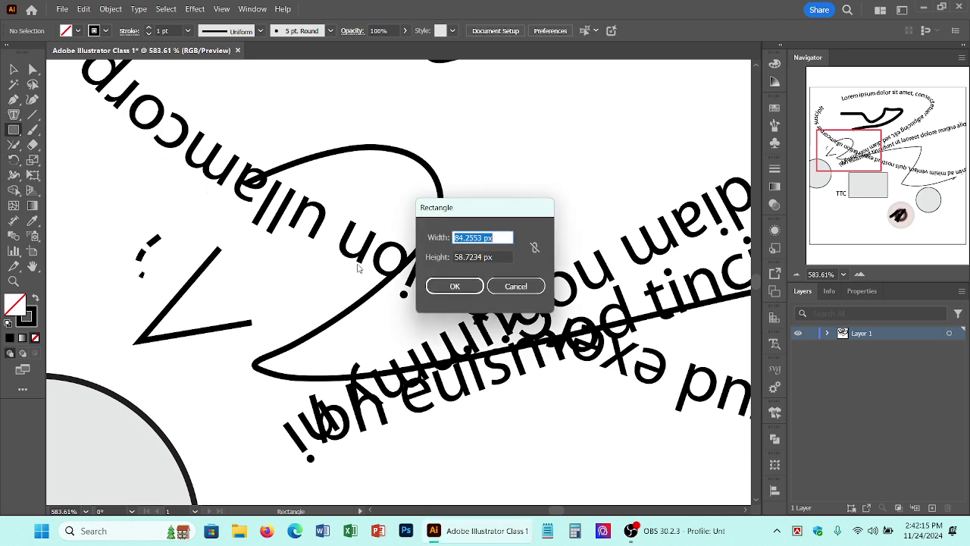
{"action": "left_click", "coordinate": [516, 283]}
{"action": "left_click_drag", "start_coordinate": [86, 174], "coordinate": [175, 220]}
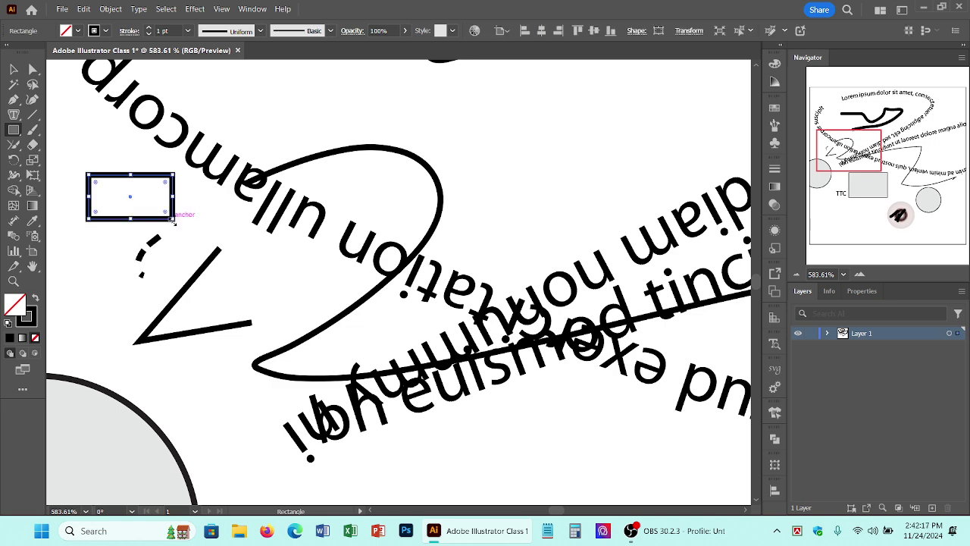
- Skew the small rectangle into a flatter parallelogram leaning right with the Free Transform tool
{"action": "left_click", "coordinate": [13, 69]}
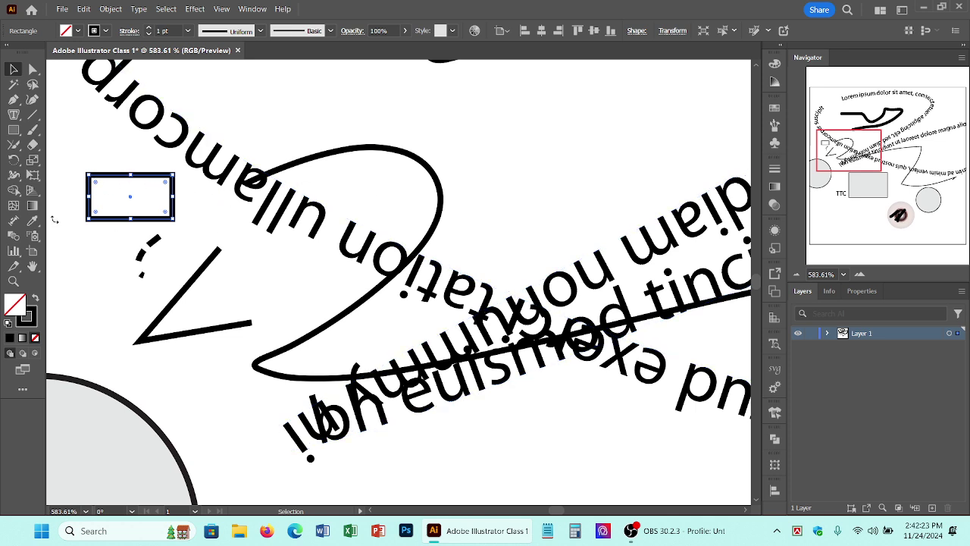
{"action": "left_click", "coordinate": [33, 176]}
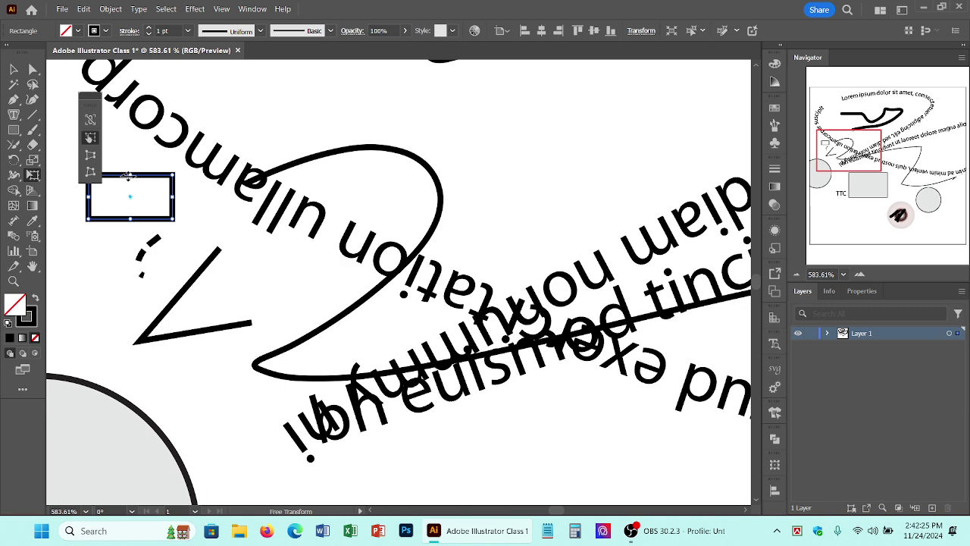
{"action": "left_click_drag", "start_coordinate": [129, 173], "coordinate": [169, 178]}
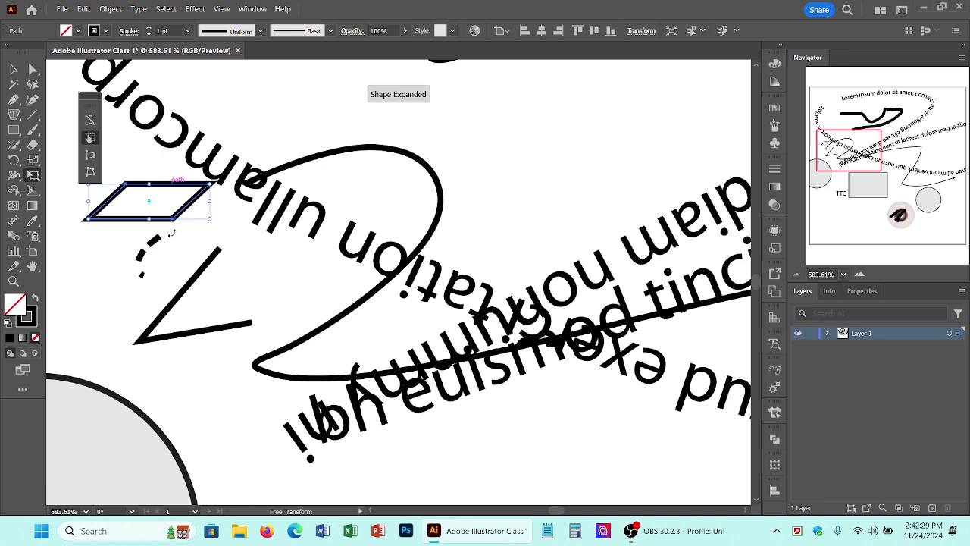
{"action": "left_click", "coordinate": [34, 180]}
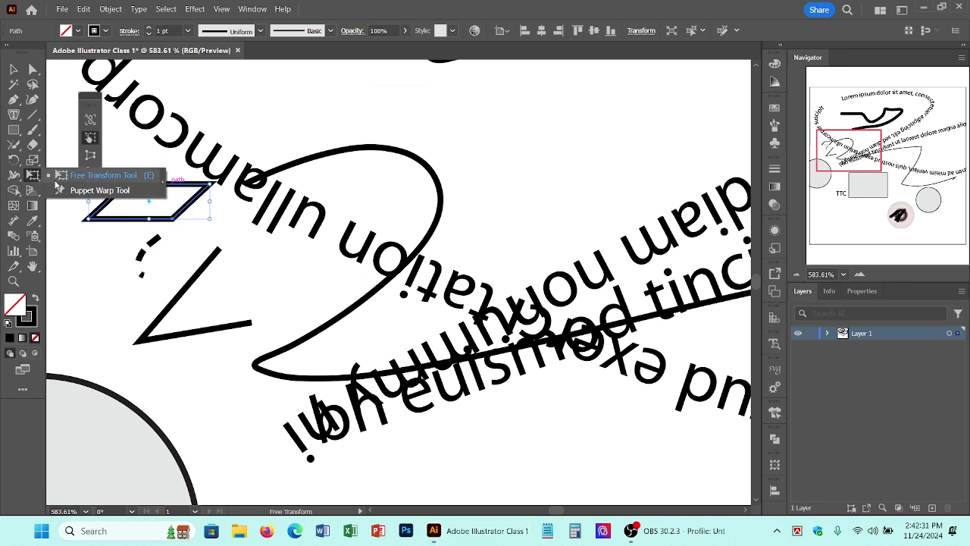
{"action": "left_click", "coordinate": [16, 179]}
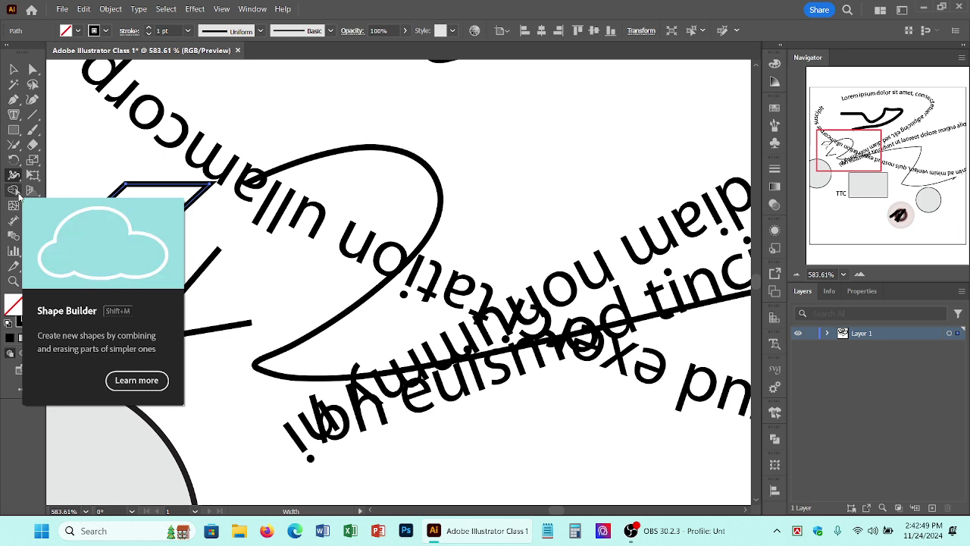
- Draw a rectangle to the upper right of the pencil loop and an ellipse overlapping its upper right corner, and select both shapes
{"action": "left_click", "coordinate": [14, 130]}
{"action": "left_click_drag", "start_coordinate": [471, 106], "coordinate": [569, 190]}
{"action": "left_click_drag", "start_coordinate": [18, 130], "coordinate": [69, 157]}
{"action": "left_click_drag", "start_coordinate": [552, 75], "coordinate": [634, 147]}
{"action": "left_click", "coordinate": [14, 69]}
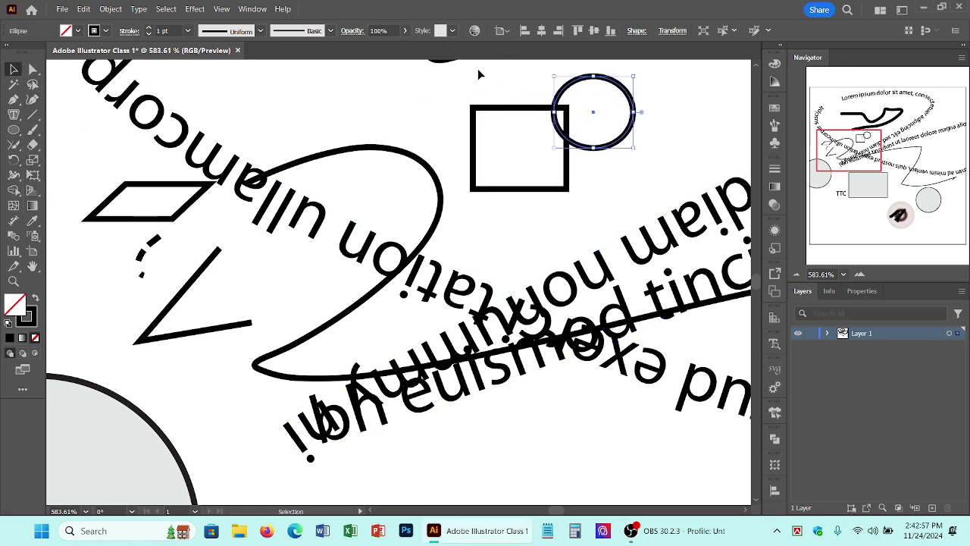
{"action": "left_click_drag", "start_coordinate": [478, 74], "coordinate": [661, 149]}
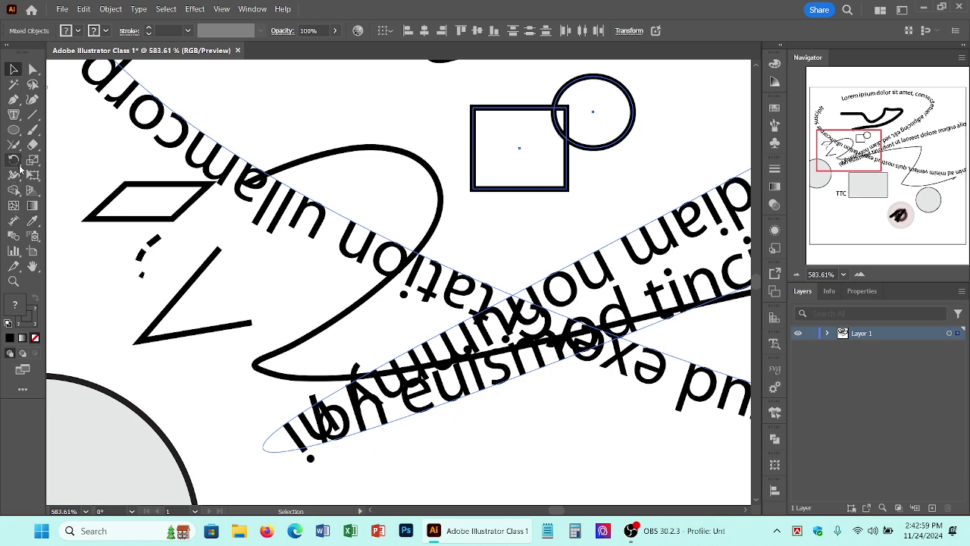
- Merge the overlapping rectangle and ellipse into a single outline with the Shape Builder tool
{"action": "left_click", "coordinate": [13, 190]}
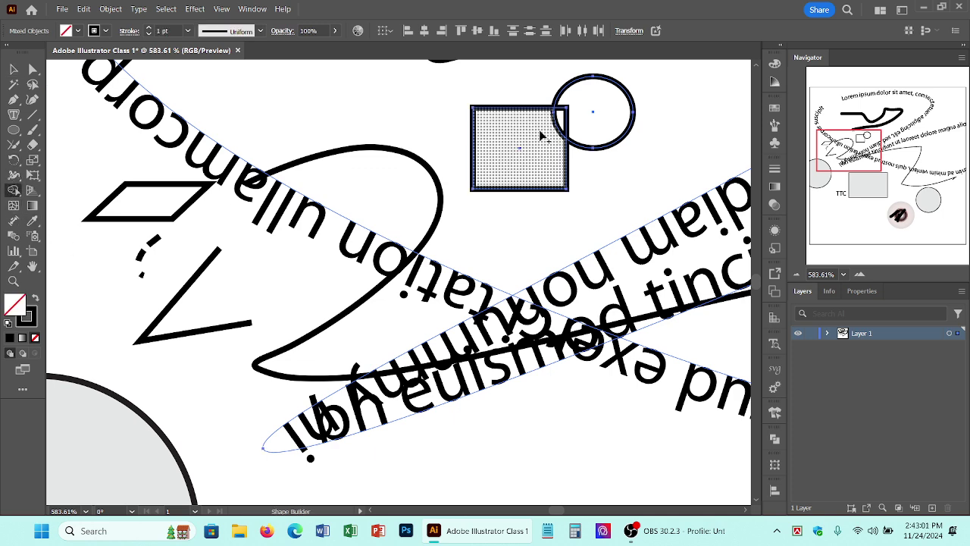
{"action": "mouse_move", "coordinate": [540, 137]}
{"action": "left_mouse_down"}
{"action": "mouse_move", "coordinate": [581, 93]}
{"action": "mouse_move", "coordinate": [584, 103]}
{"action": "left_mouse_up"}
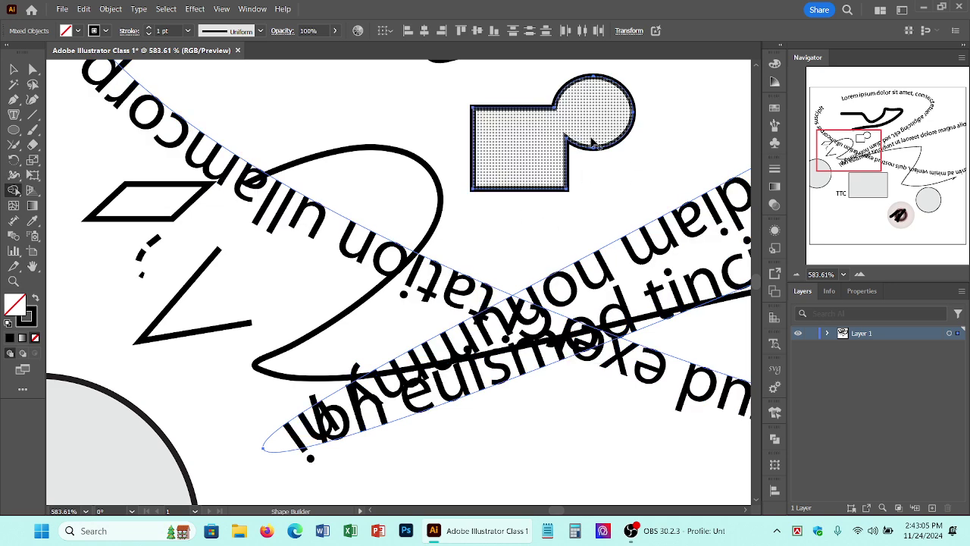
{"action": "left_click", "coordinate": [14, 190]}
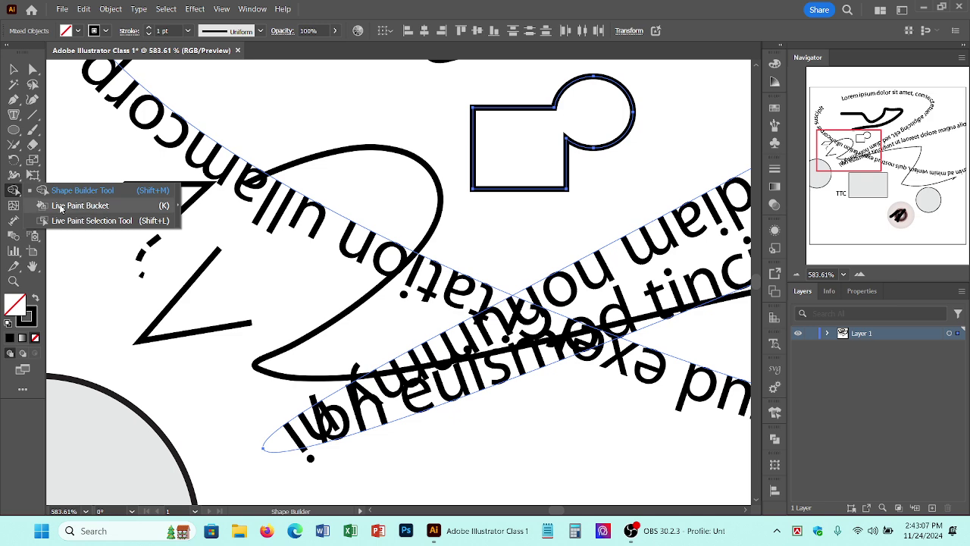
{"action": "left_click", "coordinate": [7, 194]}
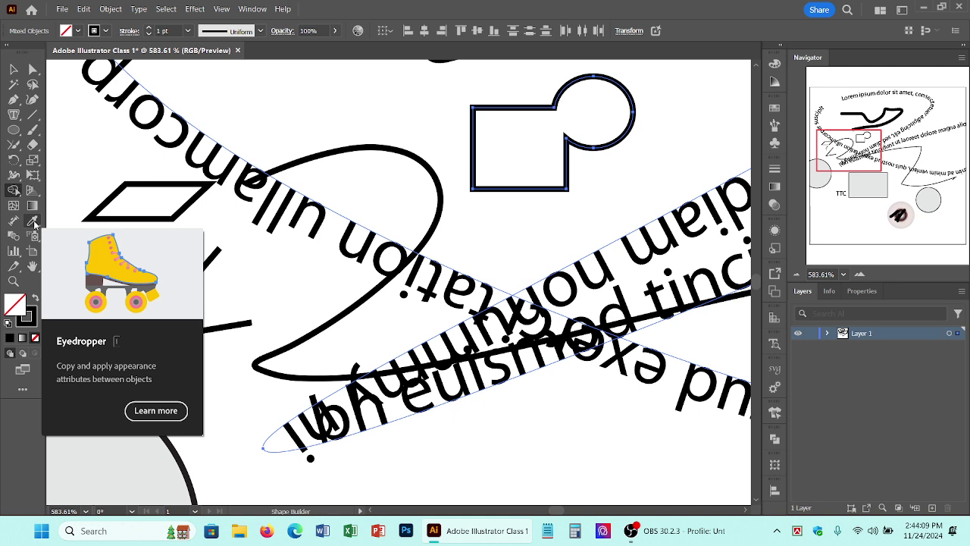
- Draw a small ellipse just above the pencil loop and fill it with yellow
{"action": "left_click", "coordinate": [14, 130]}
{"action": "left_click_drag", "start_coordinate": [292, 84], "coordinate": [368, 138]}
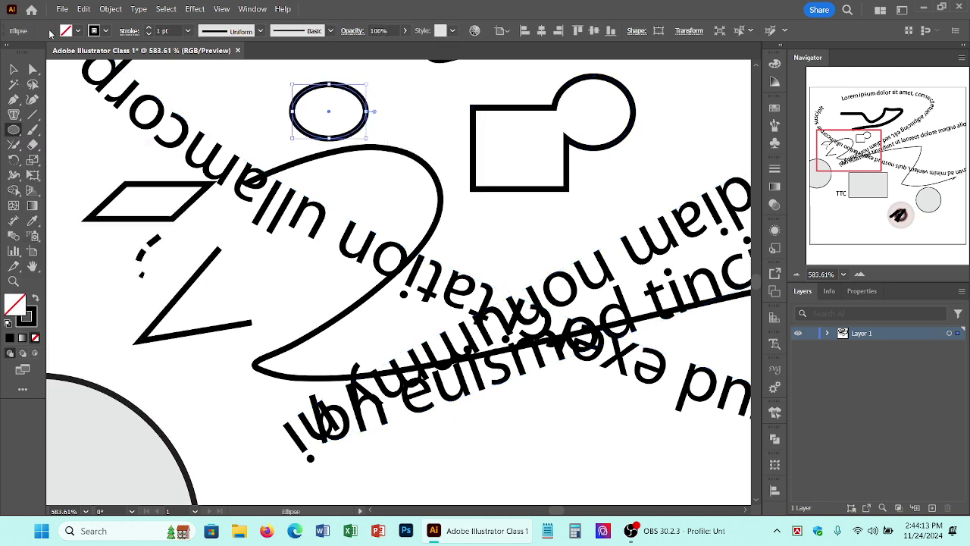
{"action": "left_click", "coordinate": [77, 31]}
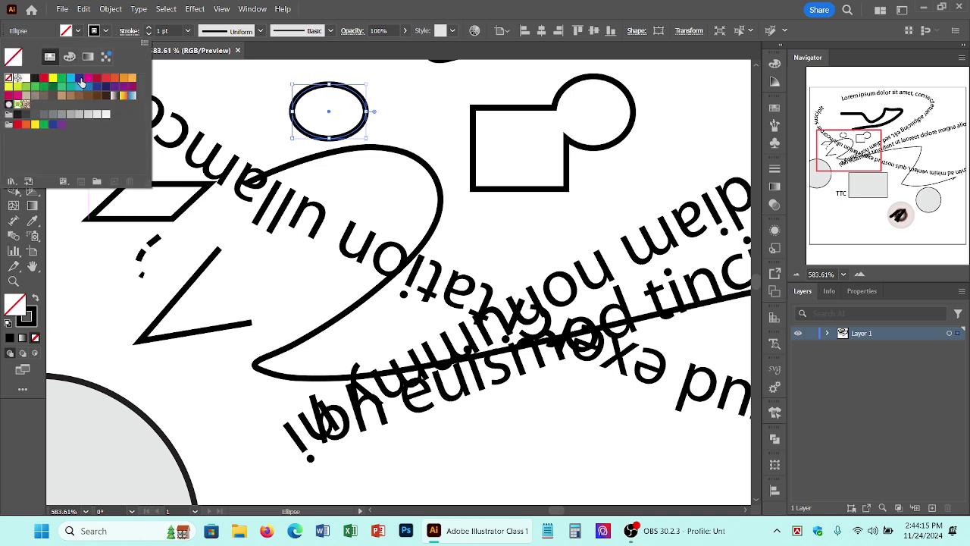
{"action": "left_click", "coordinate": [53, 78]}
{"action": "left_click", "coordinate": [429, 124]}
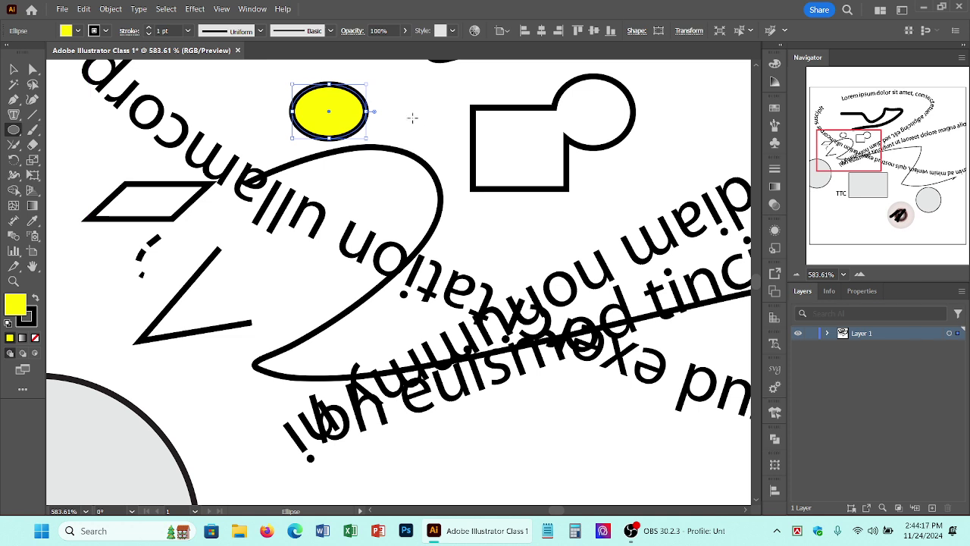
- Draw a smaller circle between the yellow ellipse and the merged shape, and set its fill to none
{"action": "left_click_drag", "start_coordinate": [411, 95], "coordinate": [457, 141]}
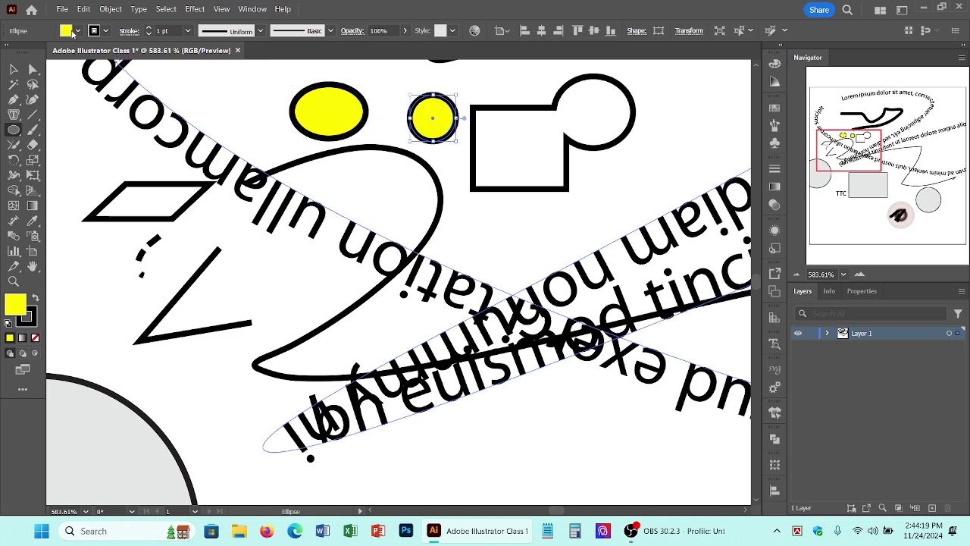
{"action": "left_click", "coordinate": [77, 31]}
{"action": "left_click", "coordinate": [9, 77]}
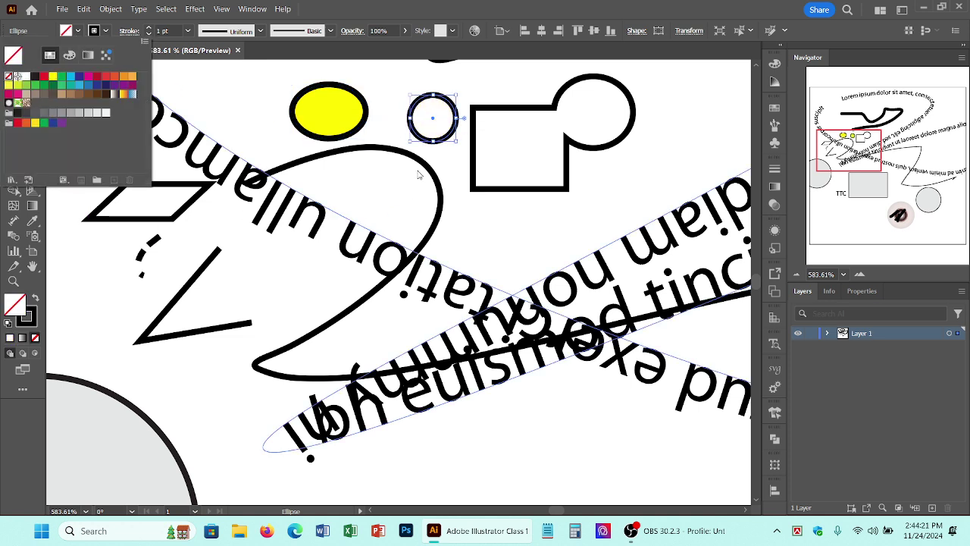
{"action": "left_click", "coordinate": [437, 156]}
{"action": "left_click", "coordinate": [435, 127]}
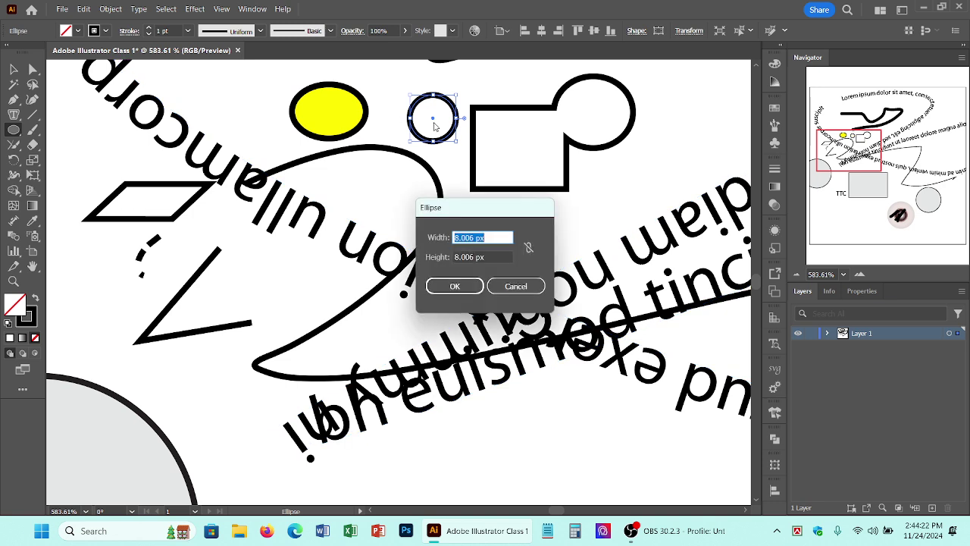
{"action": "left_click", "coordinate": [515, 286]}
- Select the unfilled small circle and copy the yellow ellipse's appearance onto it with the Eyedropper tool
{"action": "left_click", "coordinate": [14, 69]}
{"action": "left_click", "coordinate": [457, 161]}
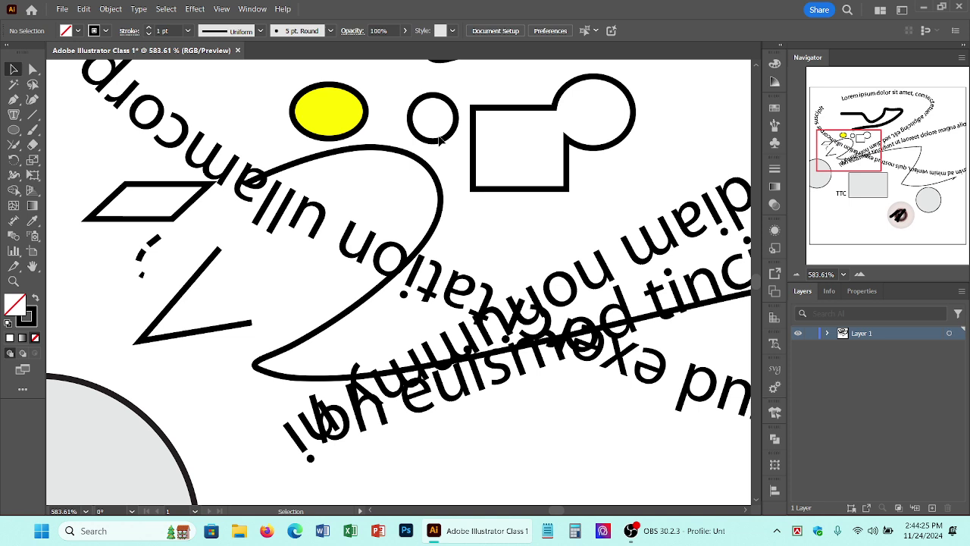
{"action": "left_click", "coordinate": [445, 146]}
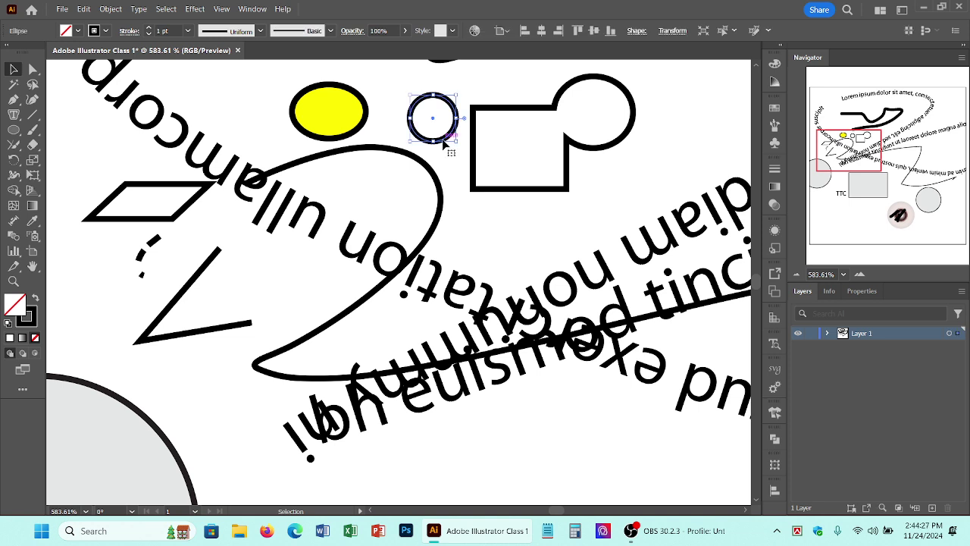
{"action": "left_click", "coordinate": [32, 221]}
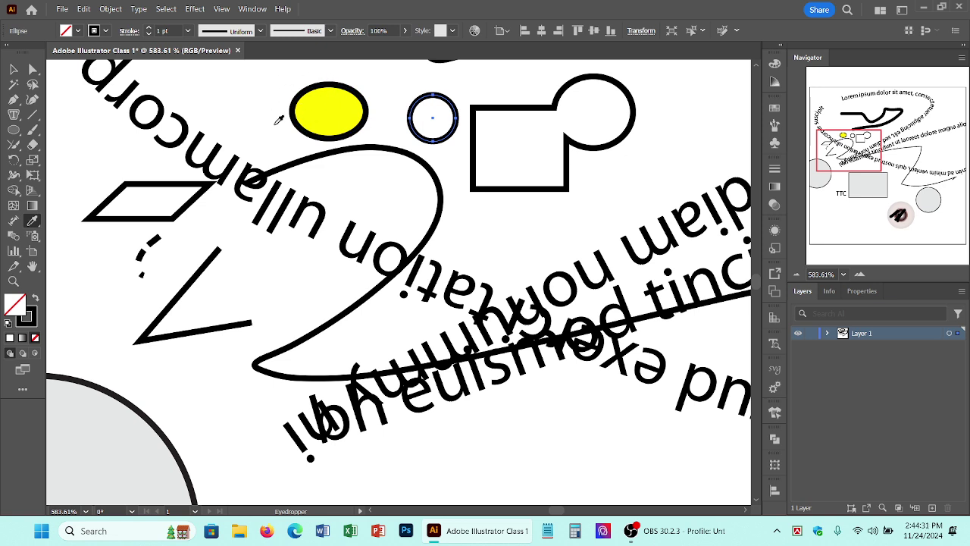
{"action": "left_click", "coordinate": [318, 100]}
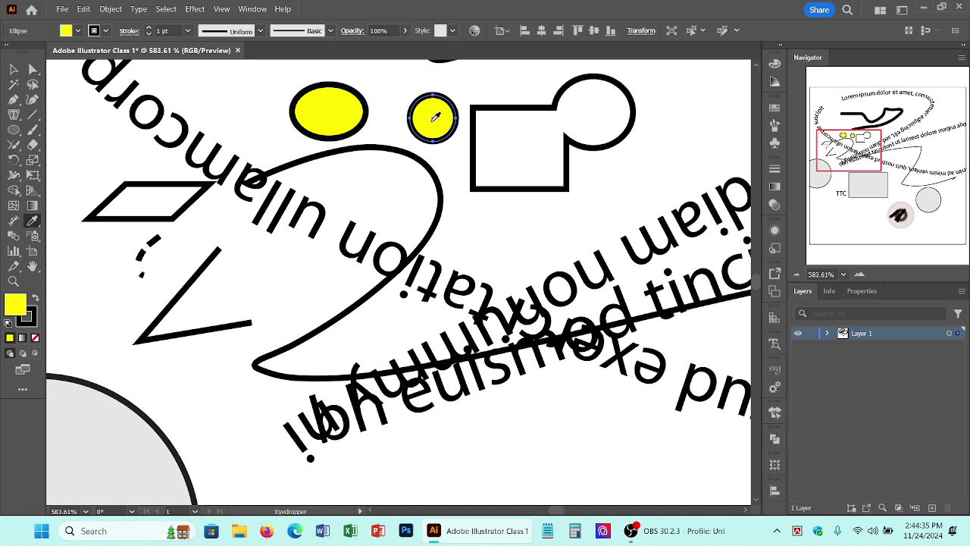
- Blend the small yellow circle into the larger yellow ellipse with the Blend tool
{"action": "left_click", "coordinate": [13, 238]}
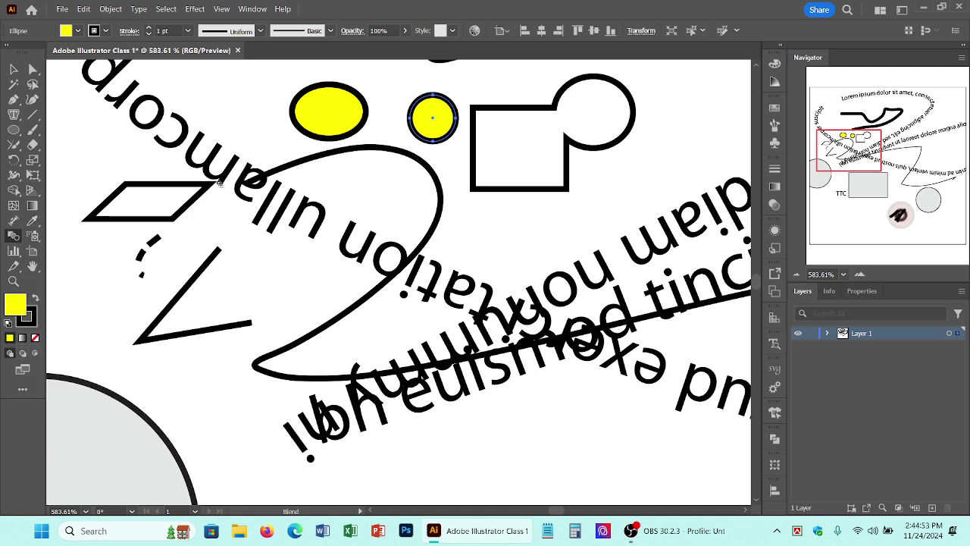
{"action": "left_click", "coordinate": [432, 120]}
{"action": "left_click", "coordinate": [329, 114]}
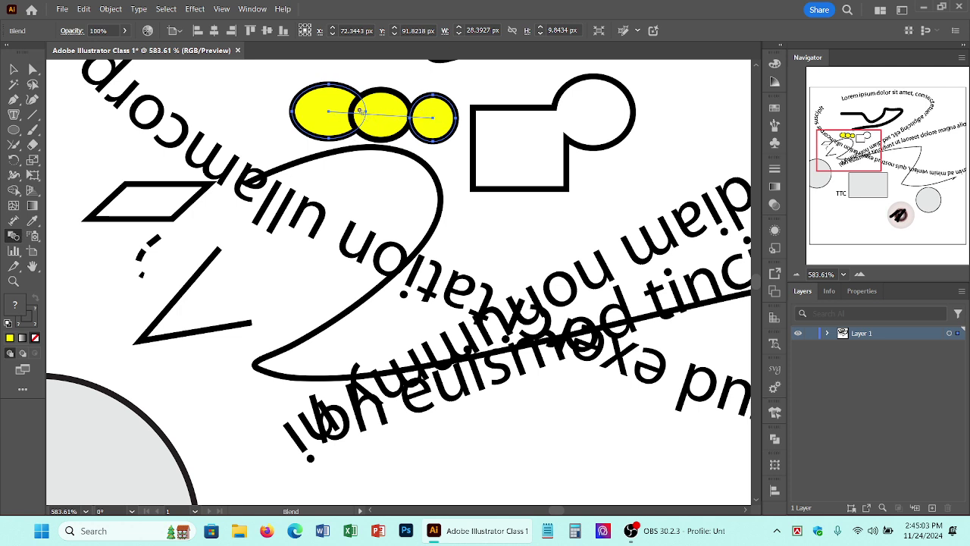
- Try both orientation settings in the Blend Options with Smooth Color spacing
{"action": "left_click", "coordinate": [331, 112], "text": "alt"}
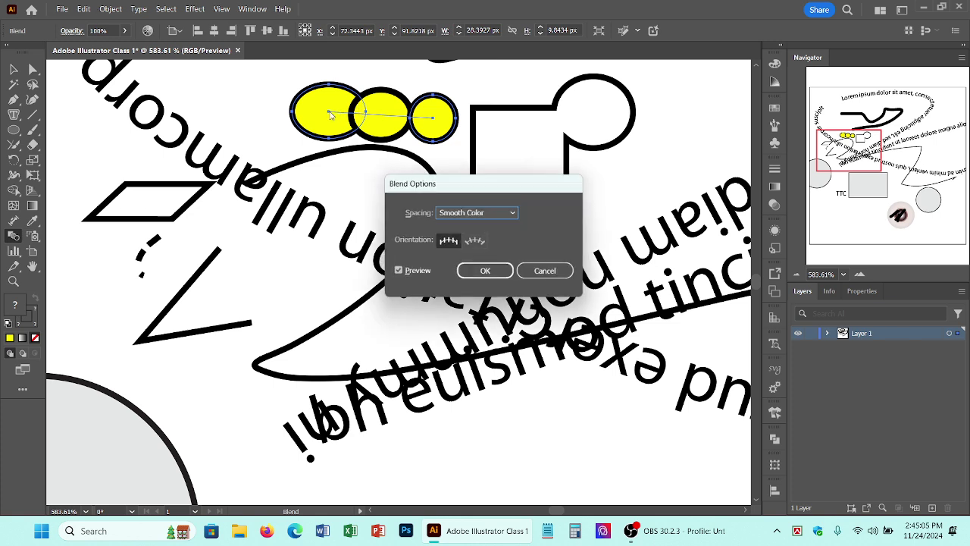
{"action": "left_click", "coordinate": [485, 215]}
{"action": "left_click", "coordinate": [478, 212]}
{"action": "left_click", "coordinate": [475, 241]}
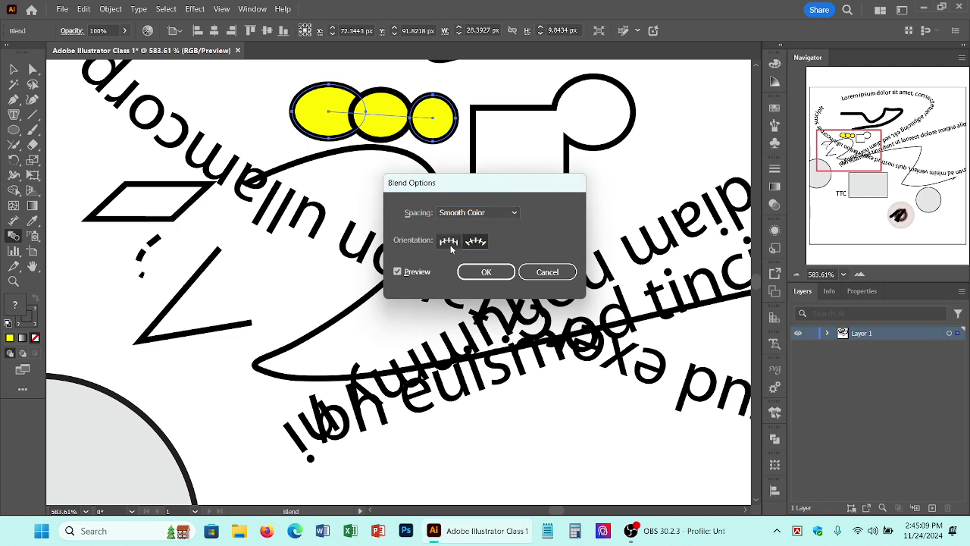
{"action": "left_click", "coordinate": [449, 241]}
{"action": "left_click", "coordinate": [418, 271]}
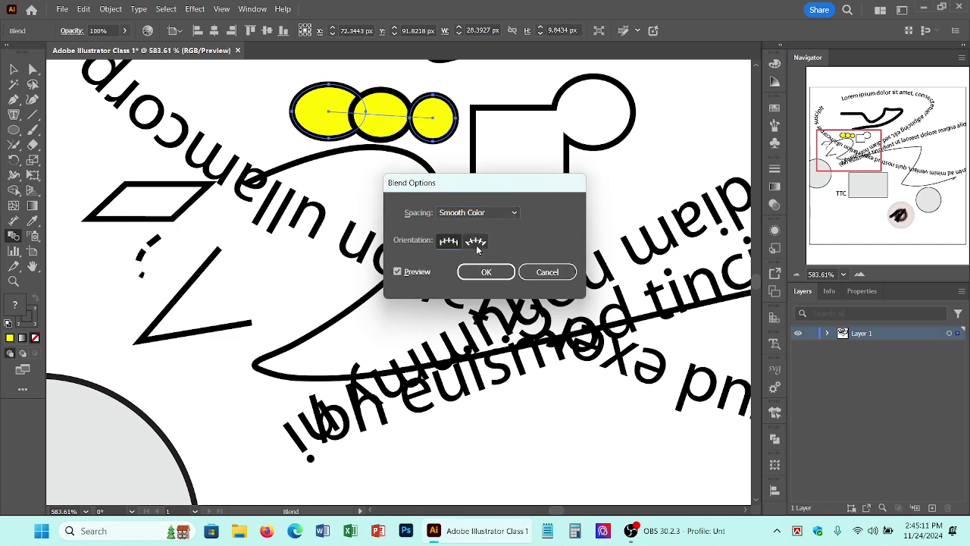
{"action": "left_click", "coordinate": [545, 271]}
- Dismiss the reopened Blend Options and undo the blend between the two yellow shapes
{"action": "right_click", "coordinate": [402, 125]}
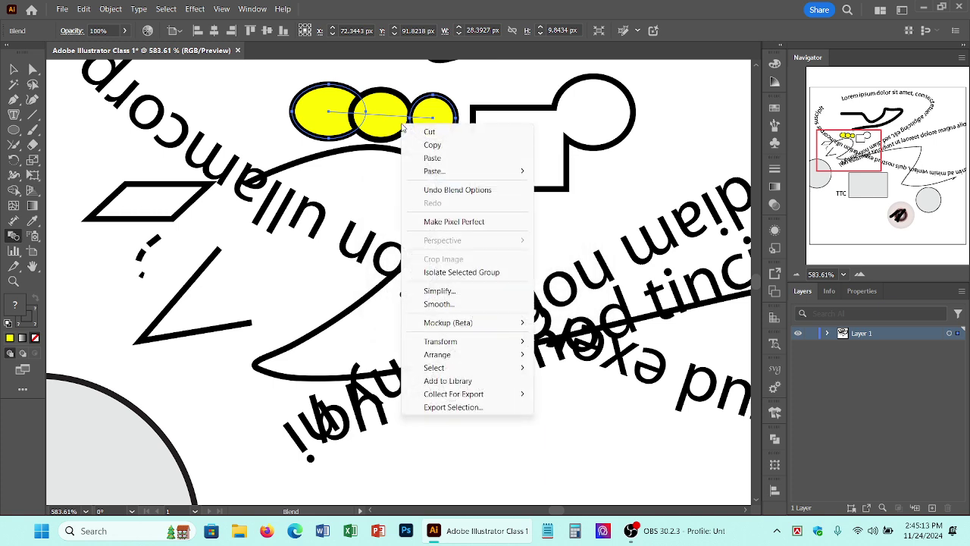
{"action": "left_click", "coordinate": [370, 118]}
{"action": "key", "text": "Return"}
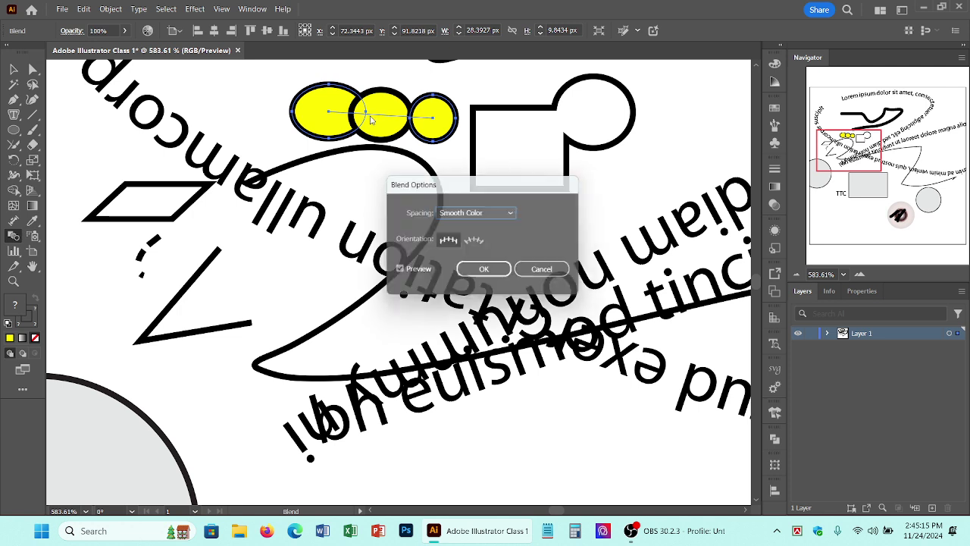
{"action": "left_click", "coordinate": [545, 273]}
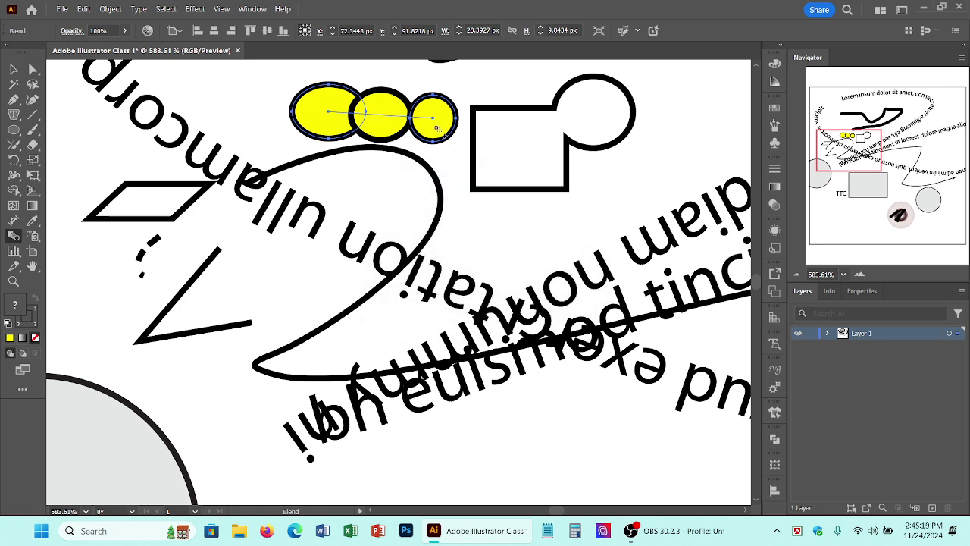
{"action": "key", "text": "v"}
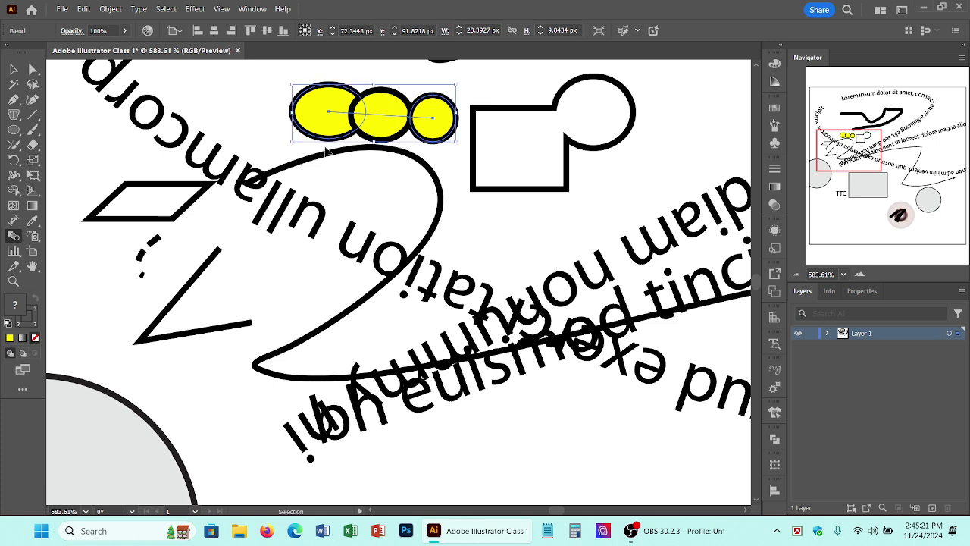
{"action": "key", "text": "ctrl+z"}
- Set the Blend spacing to Specified Steps of 5 with page-aligned orientation, and blend the yellow ellipse with the small yellow circle
{"action": "key", "text": "w"}
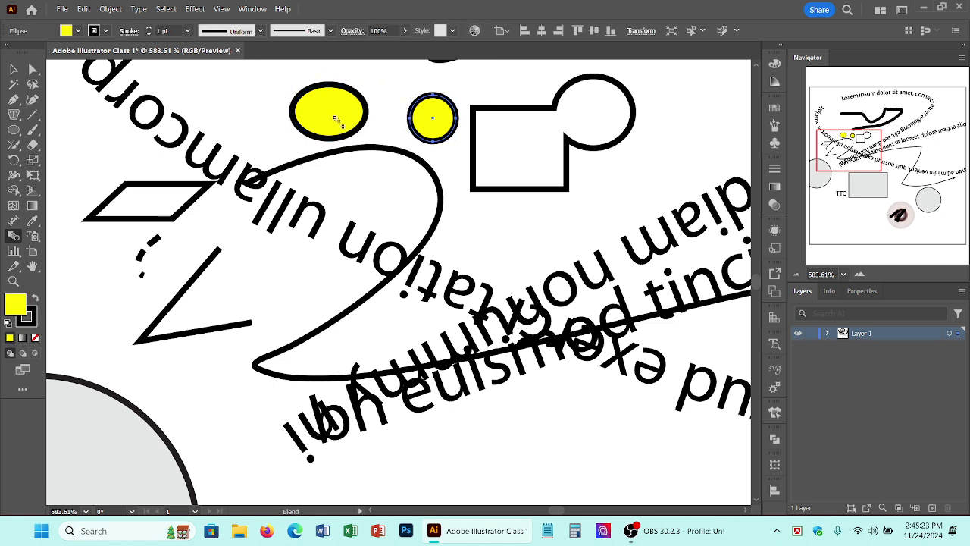
{"action": "left_click", "coordinate": [326, 114], "text": "alt"}
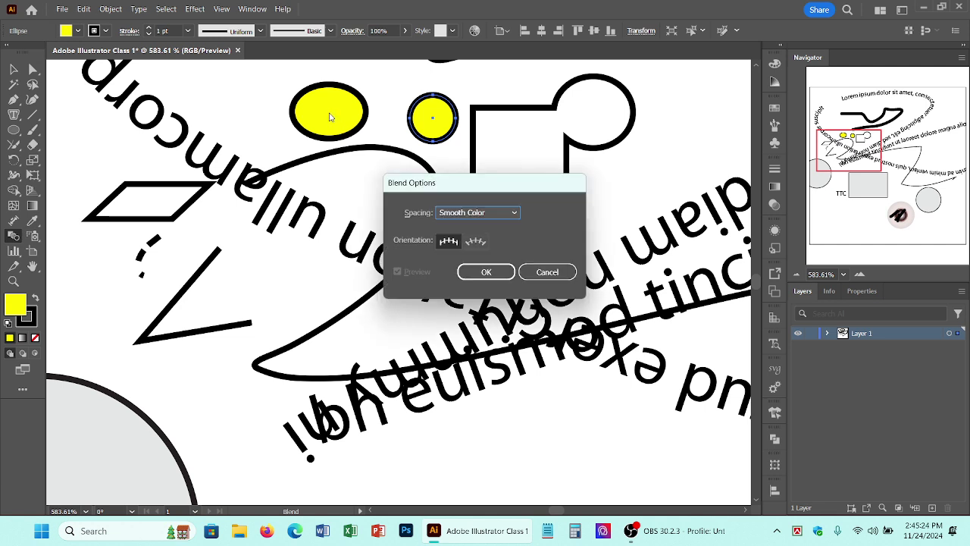
{"action": "left_click", "coordinate": [476, 241]}
{"action": "left_click", "coordinate": [474, 215]}
{"action": "left_click", "coordinate": [473, 240]}
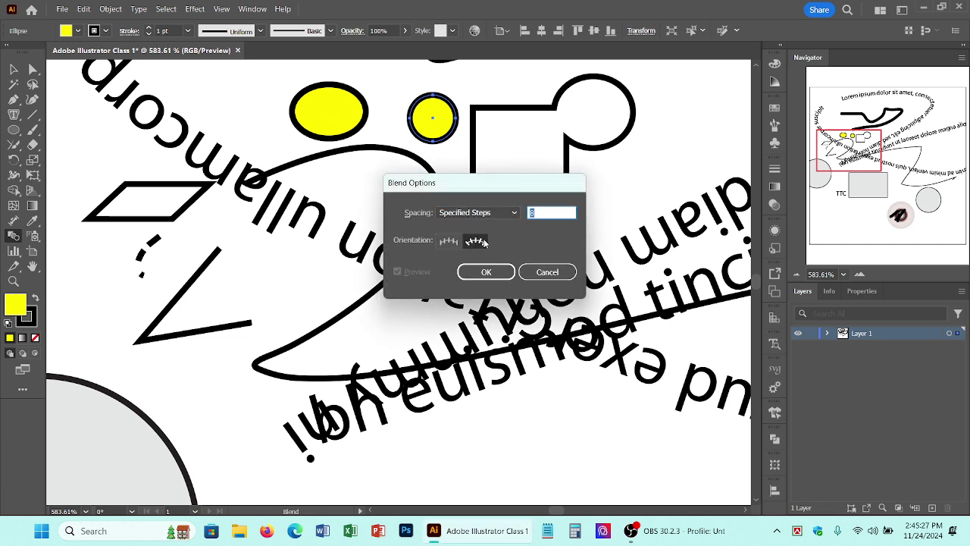
{"action": "type", "text": "1"}
{"action": "left_click", "coordinate": [448, 240]}
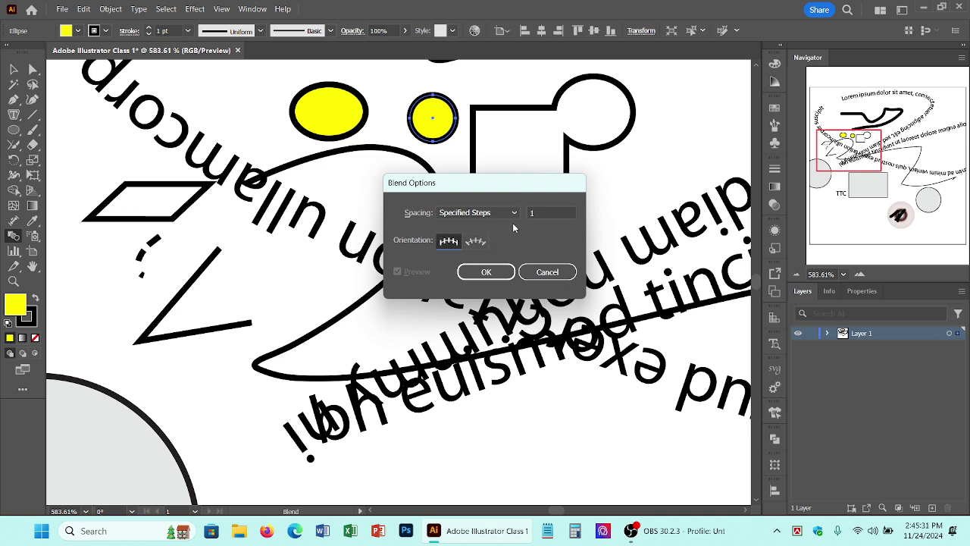
{"action": "left_click", "coordinate": [548, 213]}
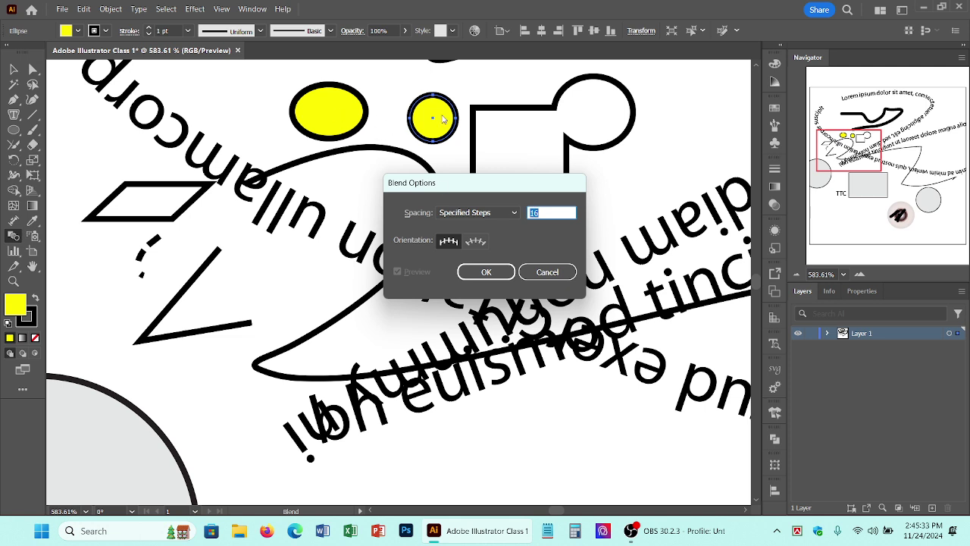
{"action": "type", "text": "5"}
{"action": "left_click", "coordinate": [489, 273]}
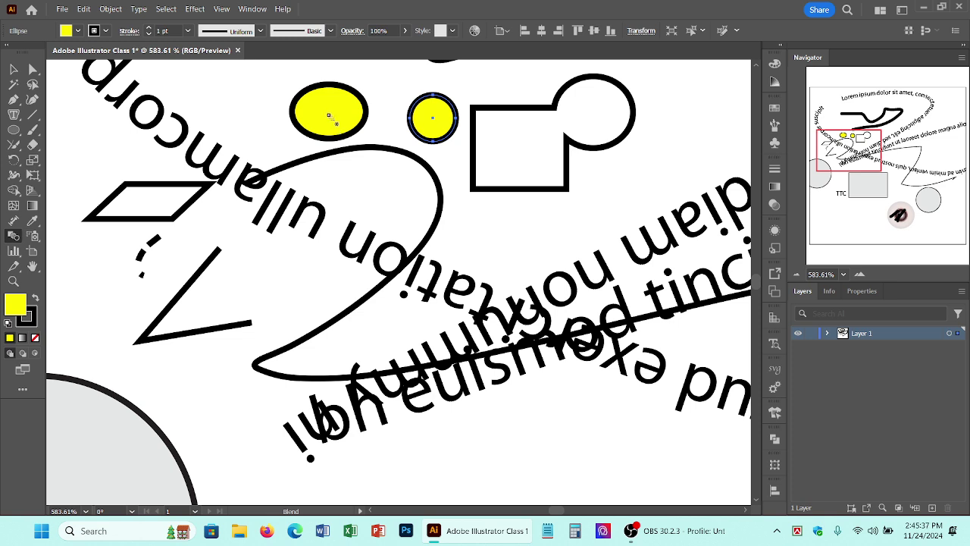
{"action": "left_click", "coordinate": [434, 119]}
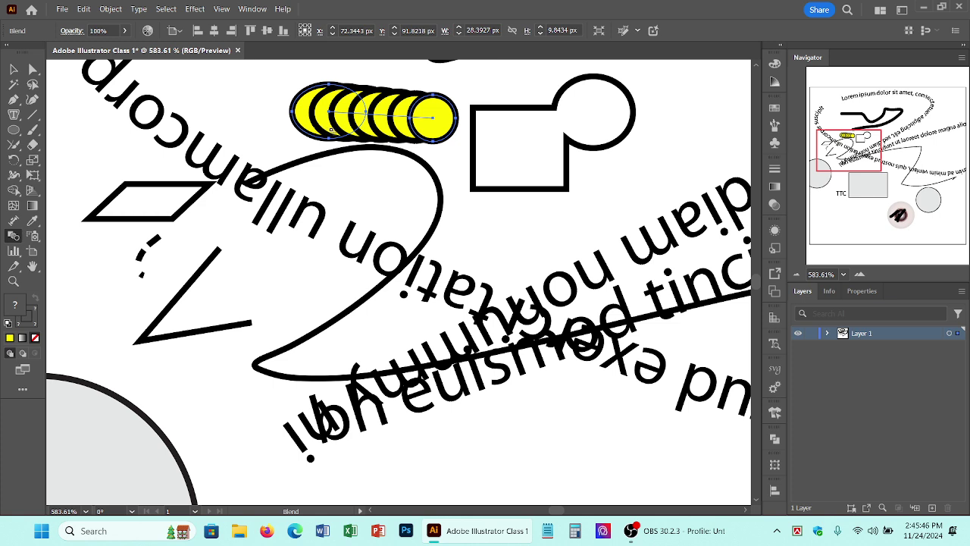
- Draw a small yellow circle near the lower left corner of the artboard with the Ellipse tool
{"action": "left_click", "coordinate": [14, 69]}
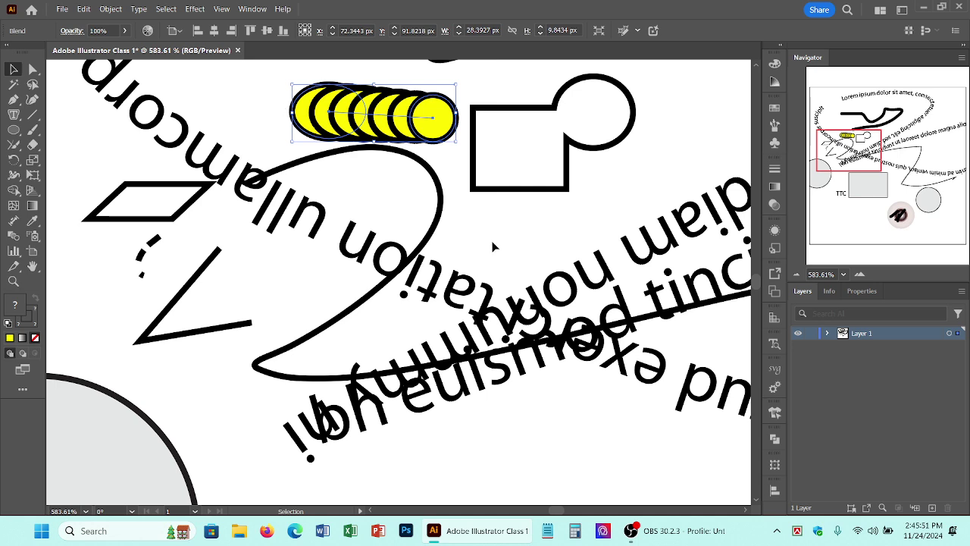
{"action": "scroll", "coordinate": [493, 245], "scroll_direction": "down", "scroll_amount": 5}
{"action": "scroll", "coordinate": [490, 328], "scroll_direction": "down", "scroll_amount": 3}
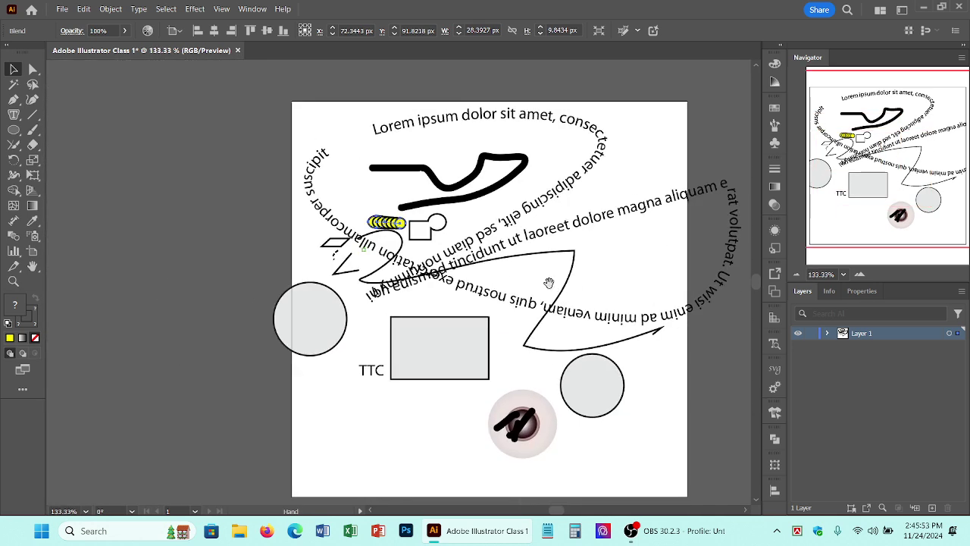
{"action": "scroll", "coordinate": [379, 318], "scroll_direction": "down", "scroll_amount": 3}
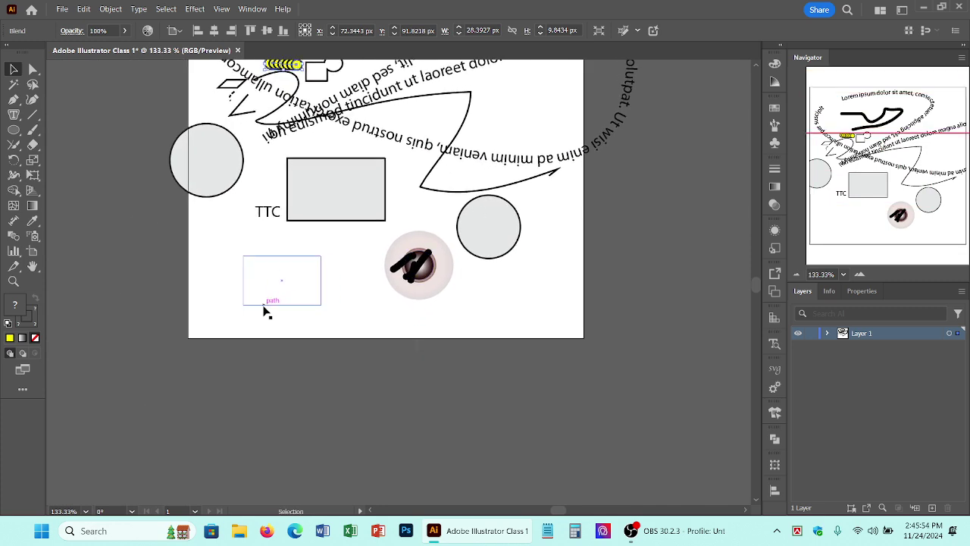
{"action": "left_click", "coordinate": [15, 130]}
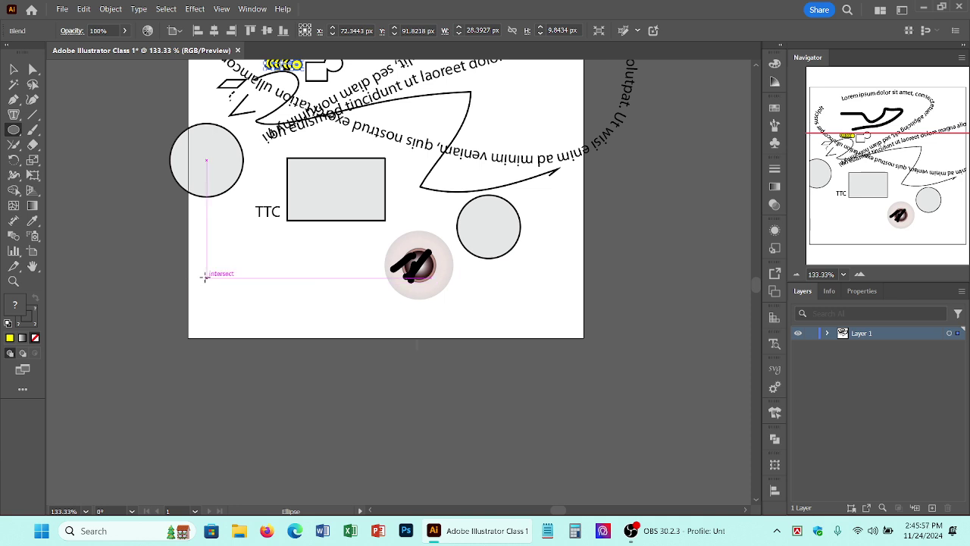
{"action": "left_click_drag", "start_coordinate": [204, 278], "coordinate": [236, 307]}
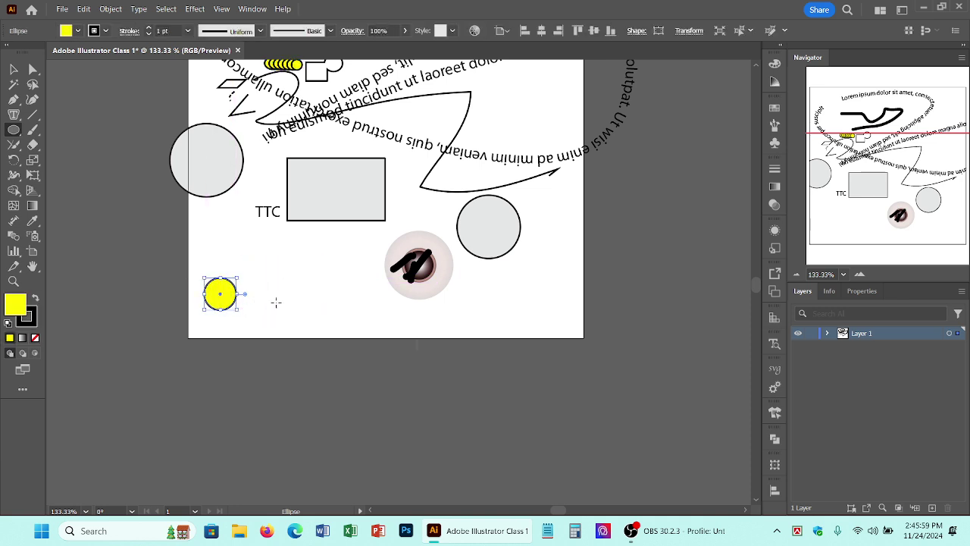
- Draw a yellow circle about 50 px in diameter between the small yellow circle and the eye graphic, then select the small circle
{"action": "left_click_drag", "start_coordinate": [309, 256], "coordinate": [375, 321]}
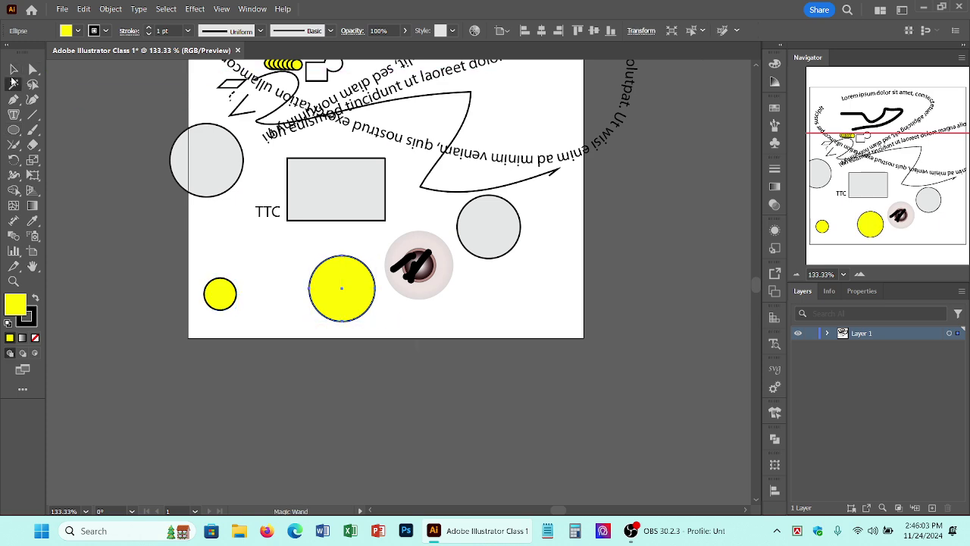
{"action": "left_click", "coordinate": [14, 69]}
{"action": "left_click", "coordinate": [217, 292]}
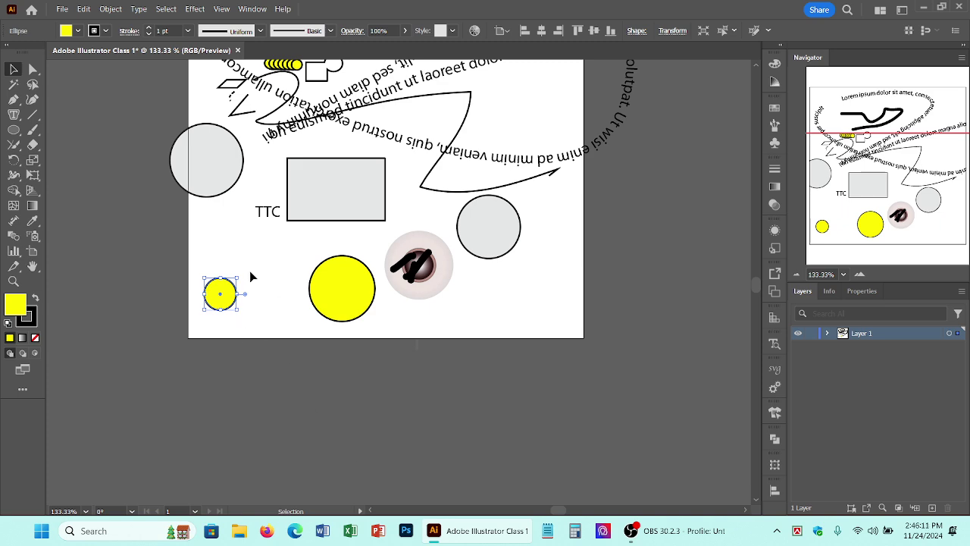
- Try blending the small yellow circle with the larger one using the current spacing, and undo that blend
{"action": "left_click", "coordinate": [14, 236]}
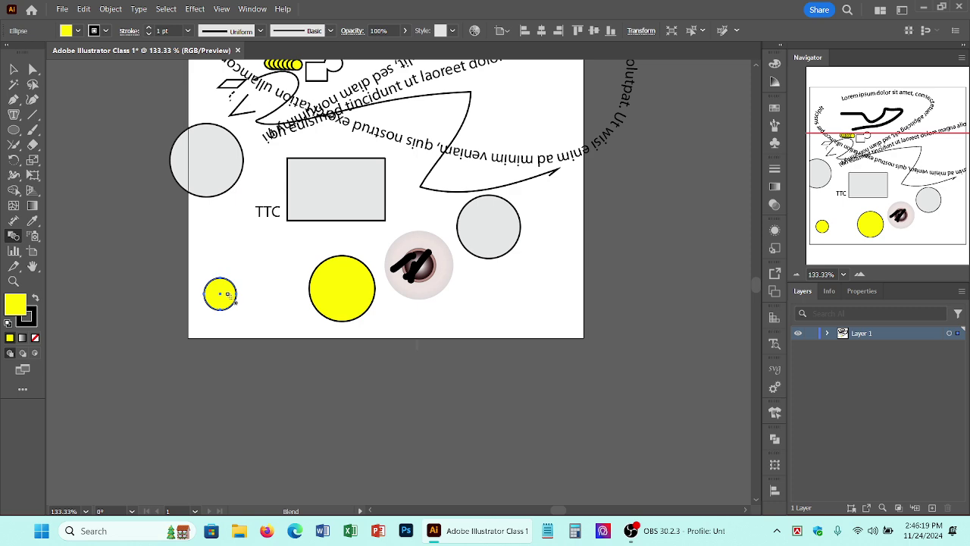
{"action": "left_click", "coordinate": [228, 294]}
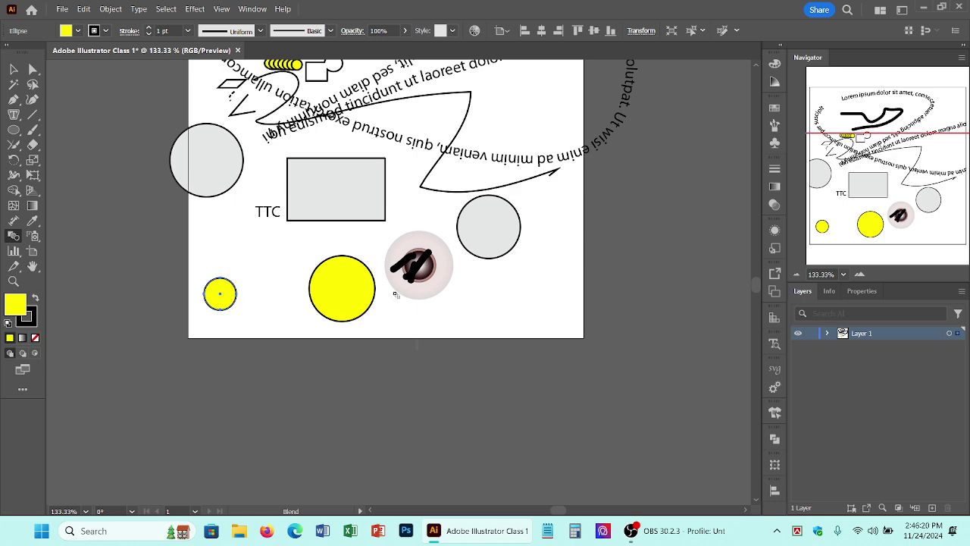
{"action": "left_click", "coordinate": [343, 290]}
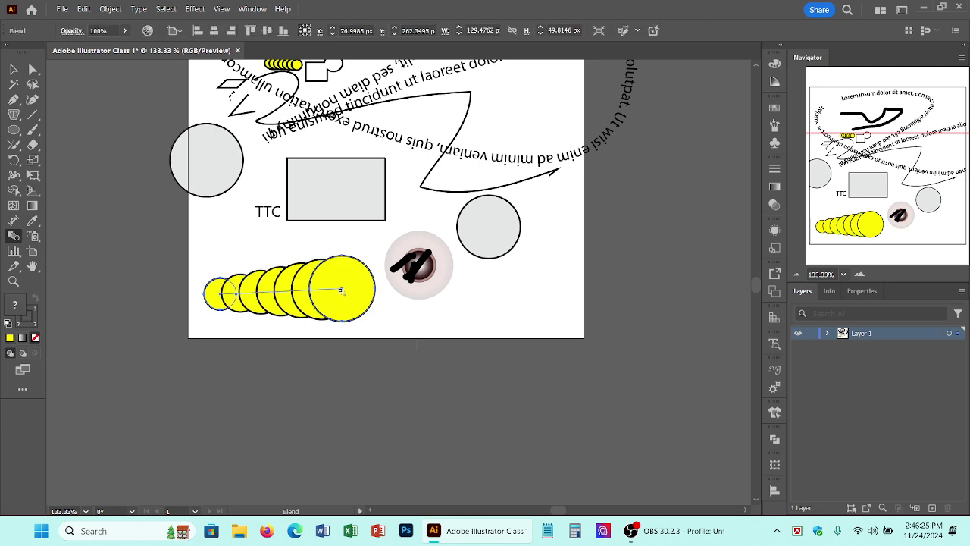
{"action": "key", "text": "ctrl+z"}
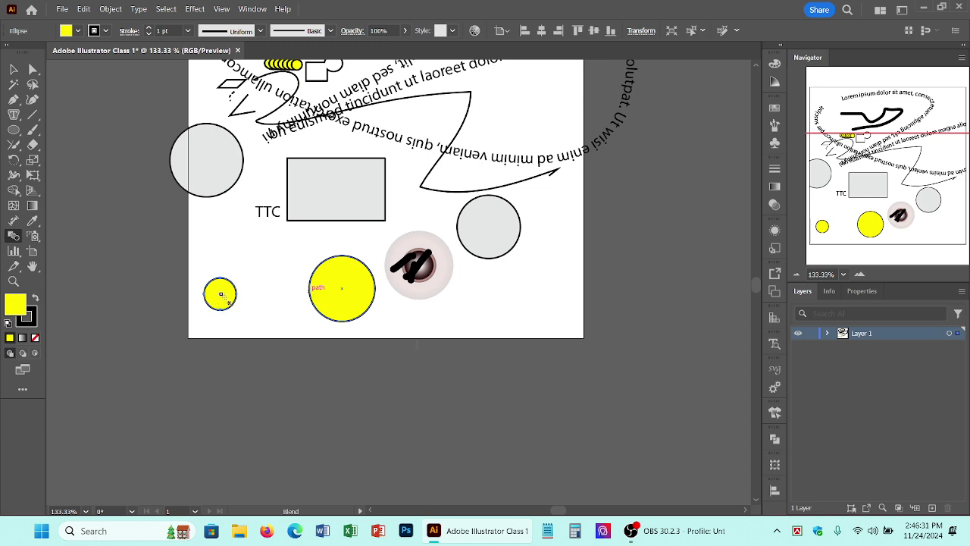
- Set the Blend spacing to Specified Steps of 50 and blend the small and large yellow circles near the artboard's lower edge
{"action": "left_click", "coordinate": [347, 291], "text": "alt"}
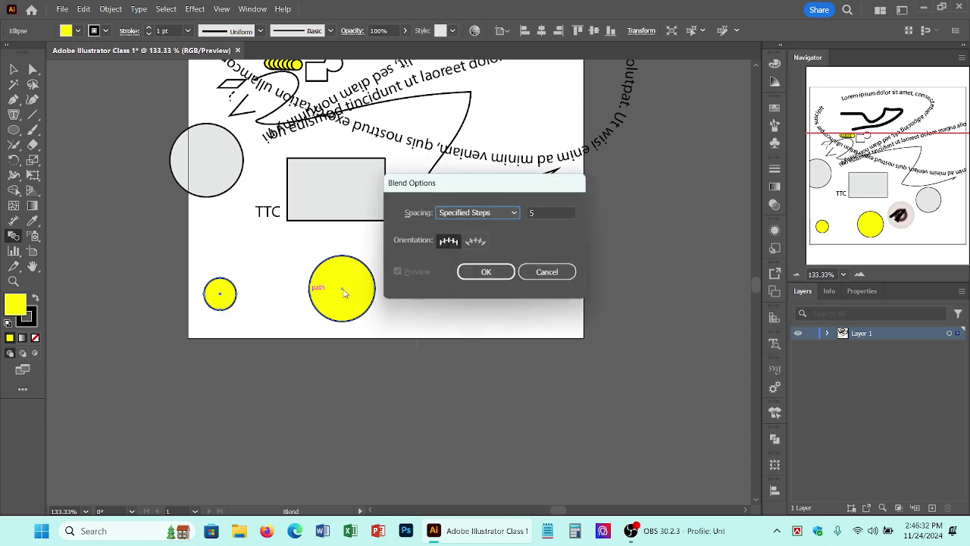
{"action": "double_click", "coordinate": [536, 213]}
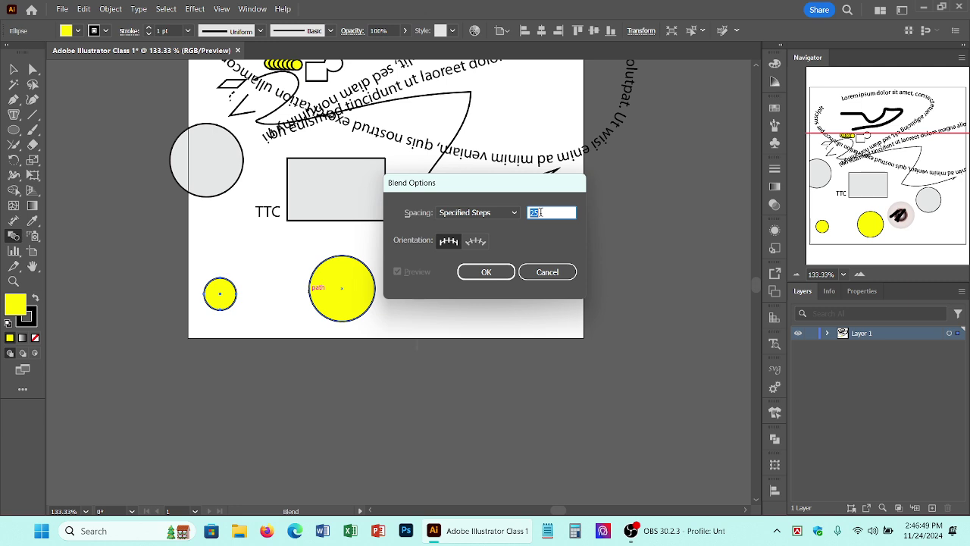
{"action": "type", "text": "50"}
{"action": "left_click", "coordinate": [492, 273]}
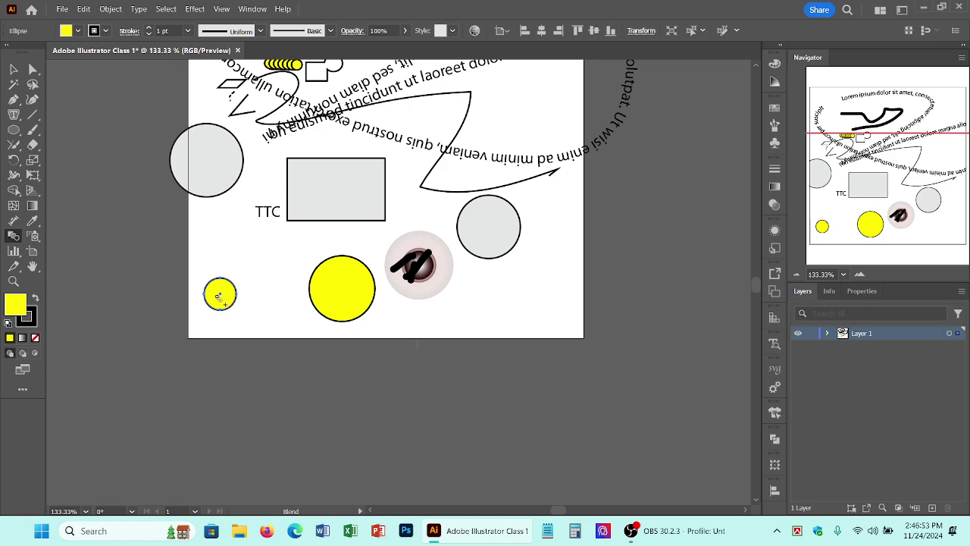
{"action": "left_click", "coordinate": [219, 296]}
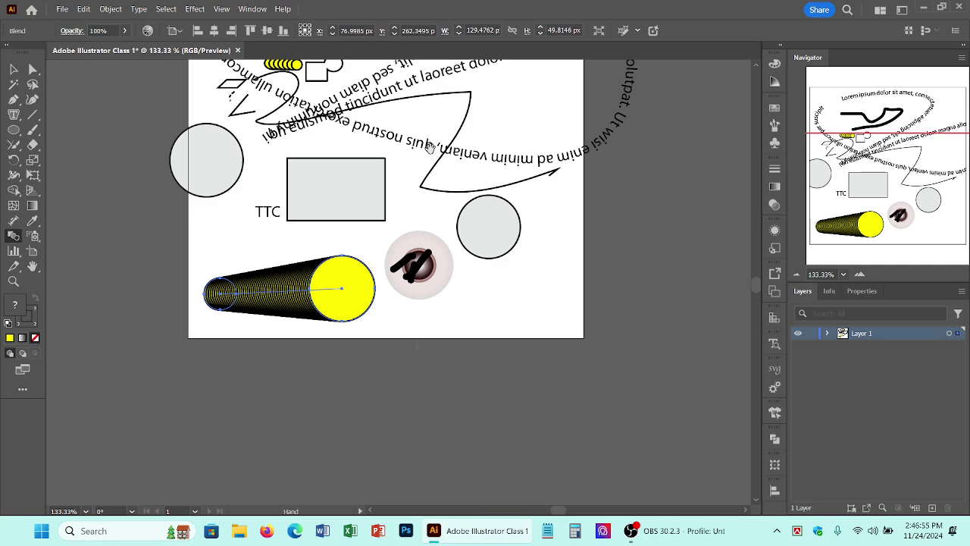
{"action": "scroll", "coordinate": [429, 146], "scroll_direction": "down", "scroll_amount": 2}
{"action": "scroll", "coordinate": [296, 354], "scroll_direction": "up", "scroll_amount": 5}
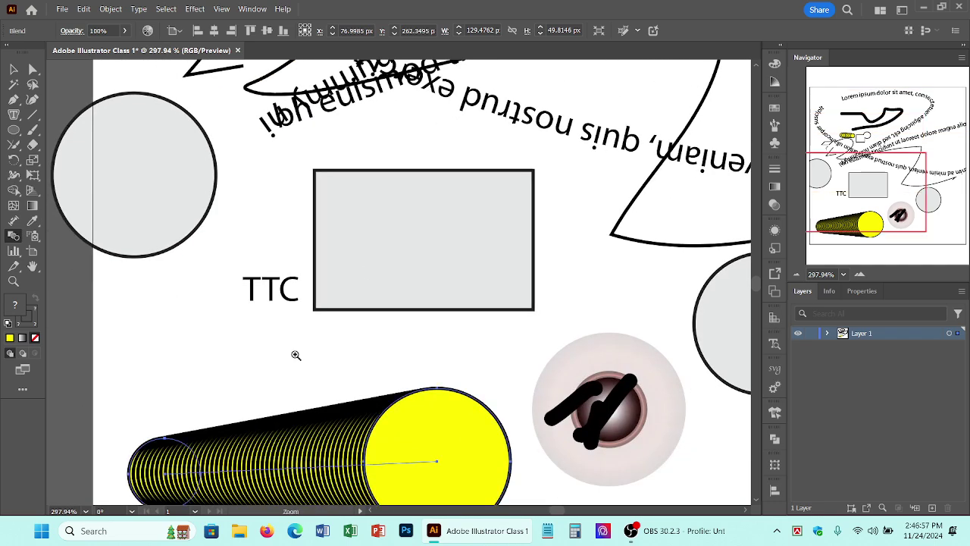
{"action": "scroll", "coordinate": [333, 379], "scroll_direction": "up", "scroll_amount": 4}
{"action": "scroll", "coordinate": [449, 362], "scroll_direction": "down", "scroll_amount": 4}
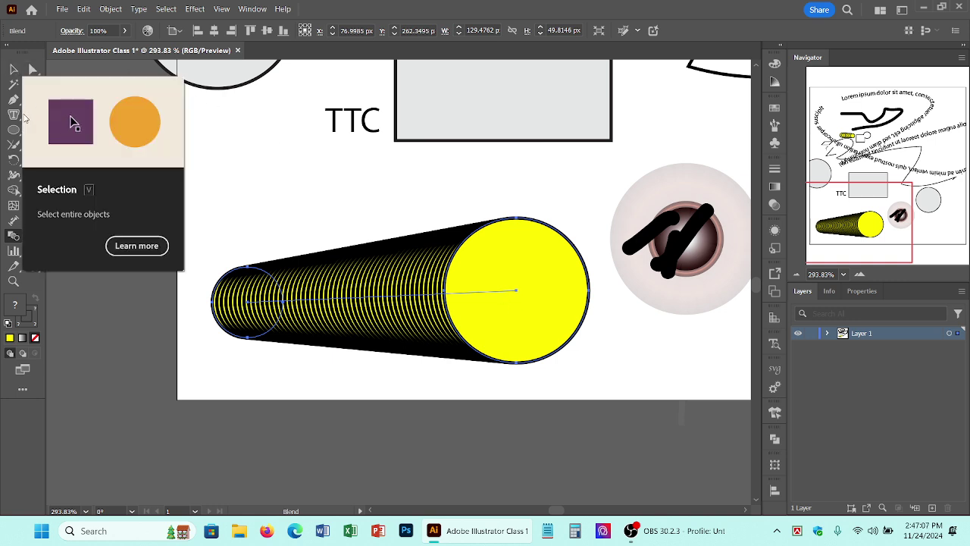
{"action": "left_click", "coordinate": [13, 189]}
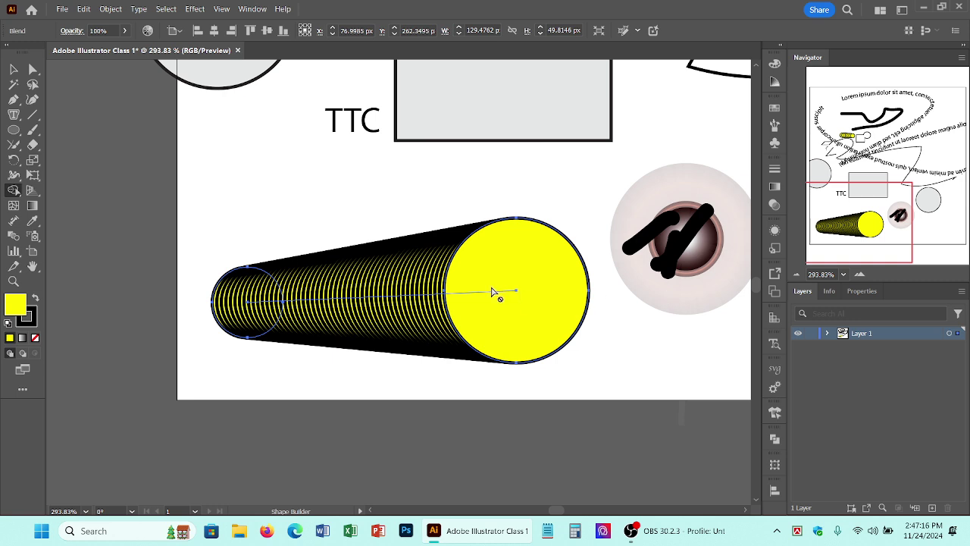
{"action": "left_click", "coordinate": [14, 69]}
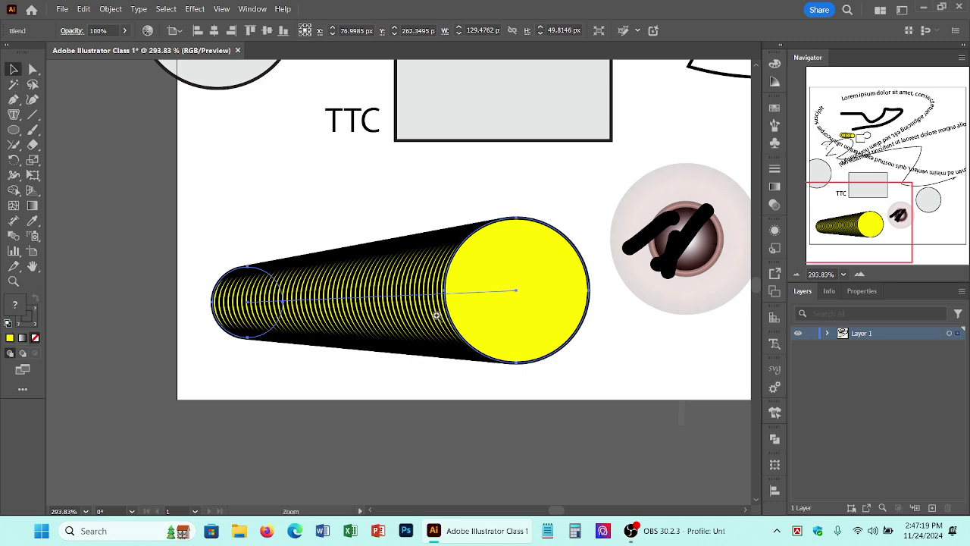
- Resize Artboard 1 to 500 px wide and 500 px high with the Artboard tool
{"action": "scroll", "coordinate": [433, 314], "scroll_direction": "down", "scroll_amount": 5}
{"action": "left_click_drag", "start_coordinate": [425, 303], "coordinate": [304, 349]}
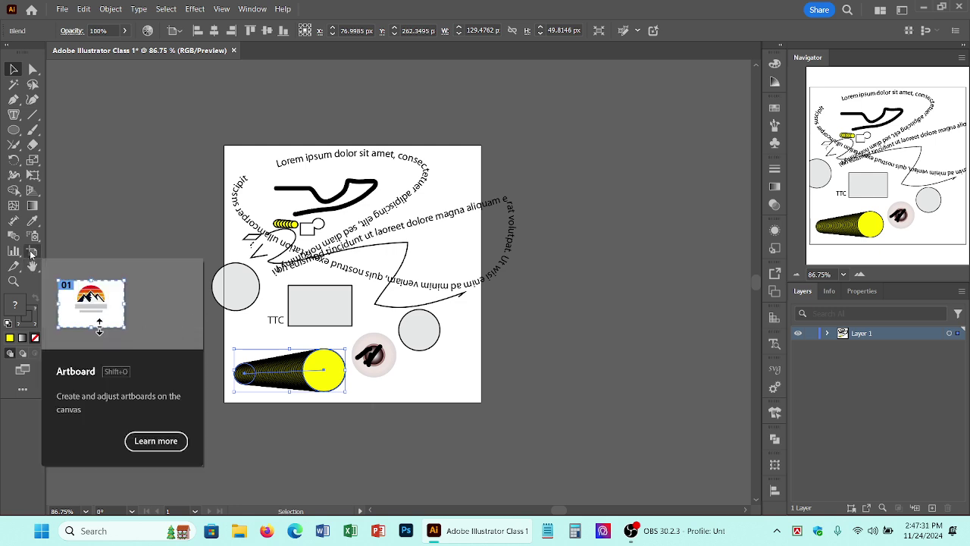
{"action": "left_click", "coordinate": [32, 252]}
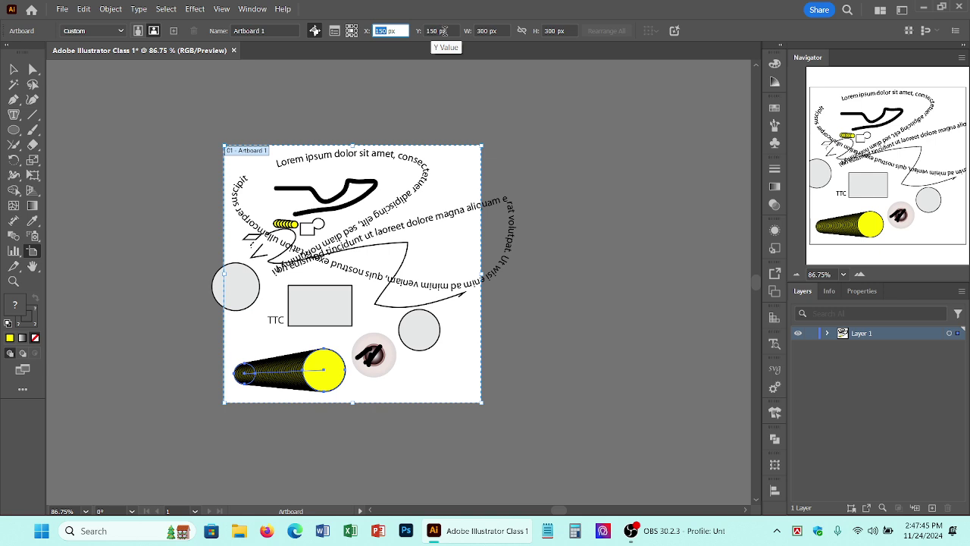
{"action": "left_click", "coordinate": [436, 30]}
{"action": "left_click", "coordinate": [485, 30]}
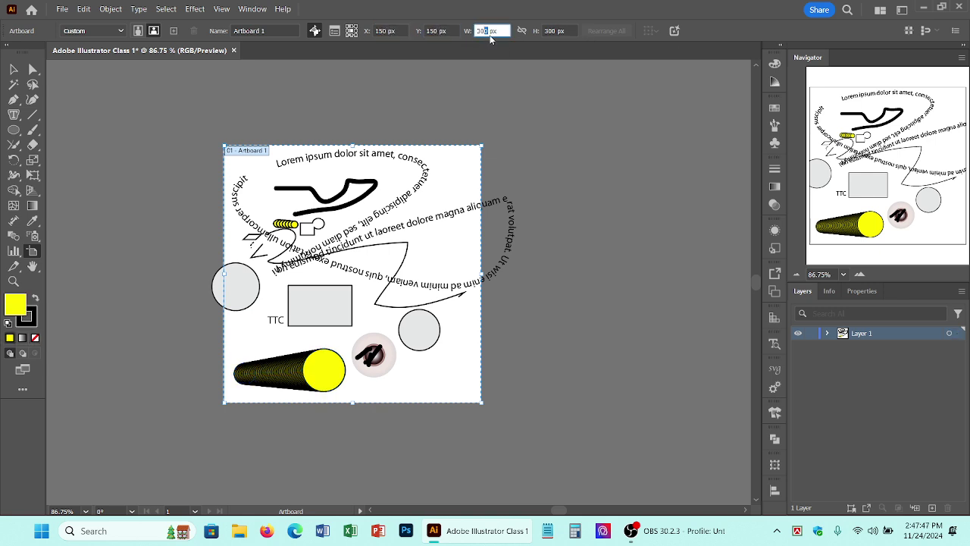
{"action": "double_click", "coordinate": [487, 31]}
{"action": "type", "text": "5"}
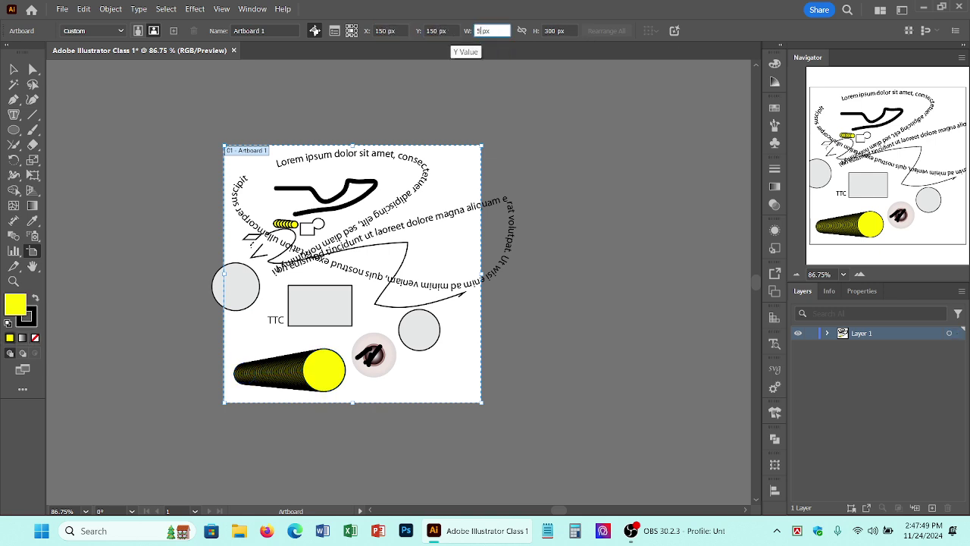
{"action": "type", "text": "00"}
{"action": "key", "text": "Tab"}
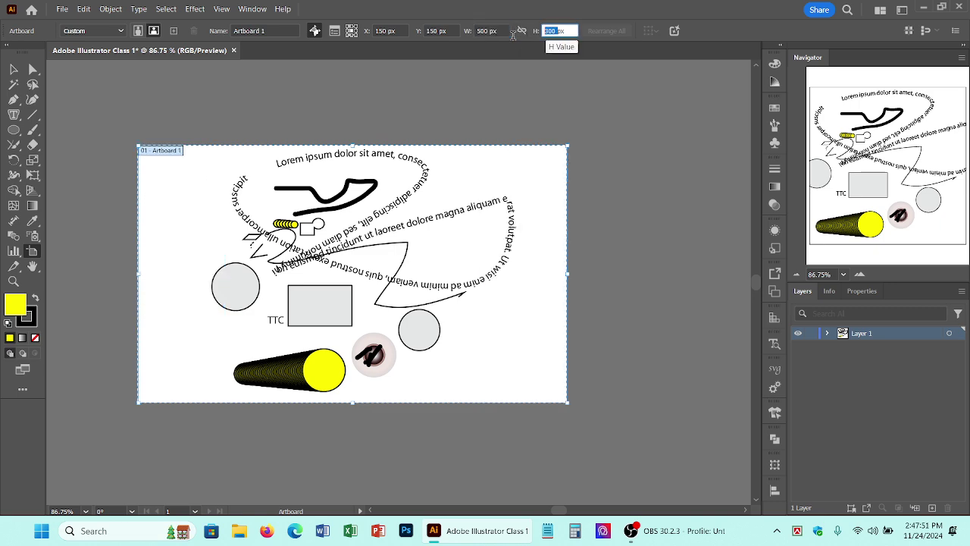
{"action": "type", "text": "500"}
{"action": "key", "text": "Return"}
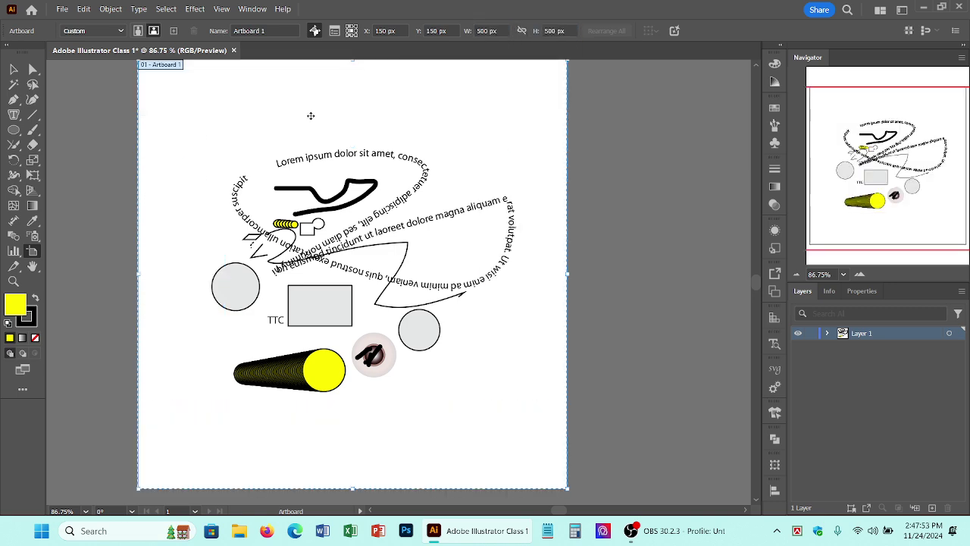
- Enlarge Artboard 1 freehand on all four sides to about 823 × 612 px
{"action": "scroll", "coordinate": [481, 367], "scroll_direction": "down", "scroll_amount": 1}
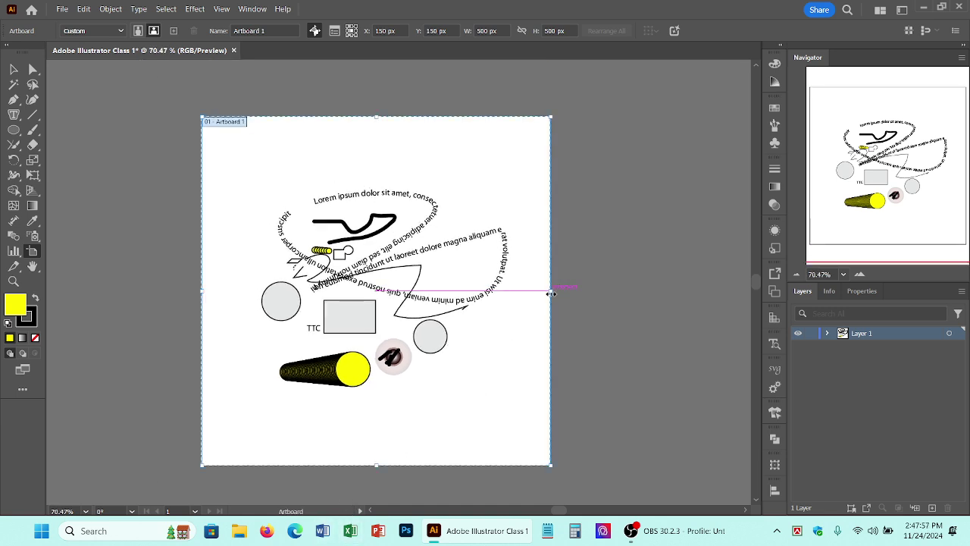
{"action": "left_click_drag", "start_coordinate": [551, 294], "coordinate": [689, 267]}
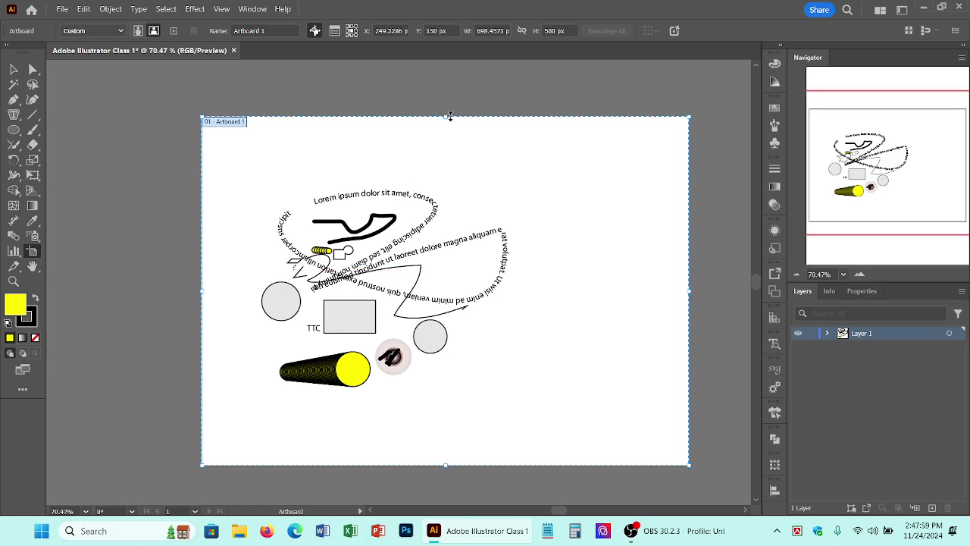
{"action": "left_click_drag", "start_coordinate": [445, 116], "coordinate": [444, 71]}
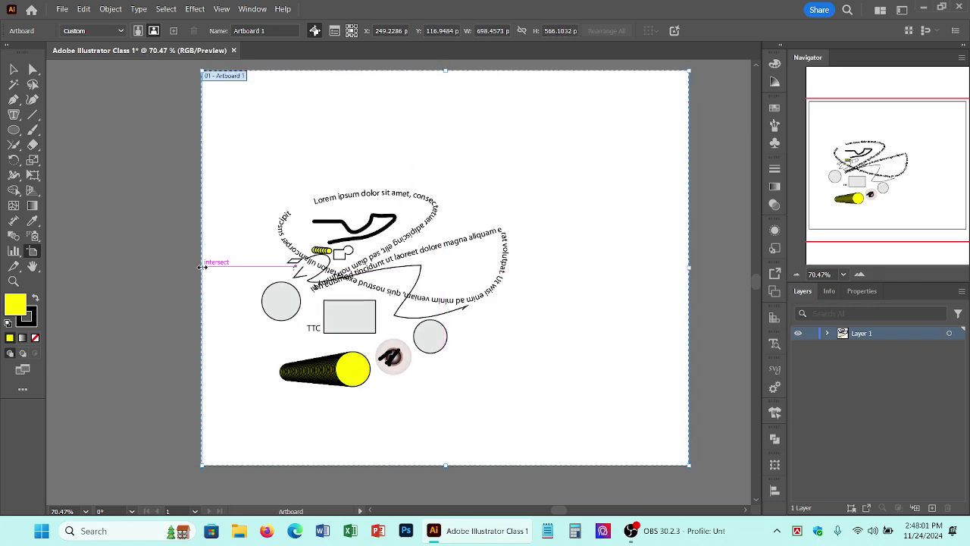
{"action": "left_click_drag", "start_coordinate": [202, 268], "coordinate": [115, 268]}
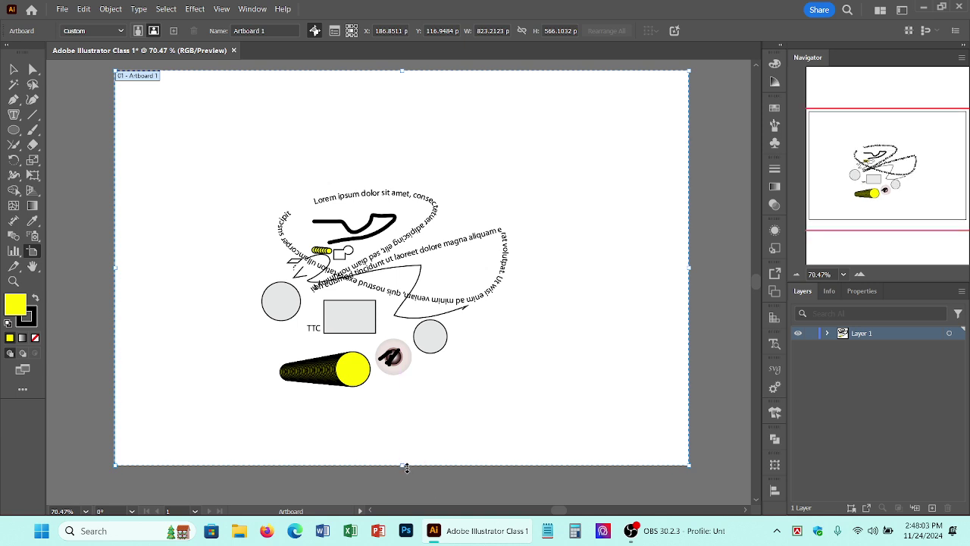
{"action": "left_click_drag", "start_coordinate": [403, 465], "coordinate": [404, 494]}
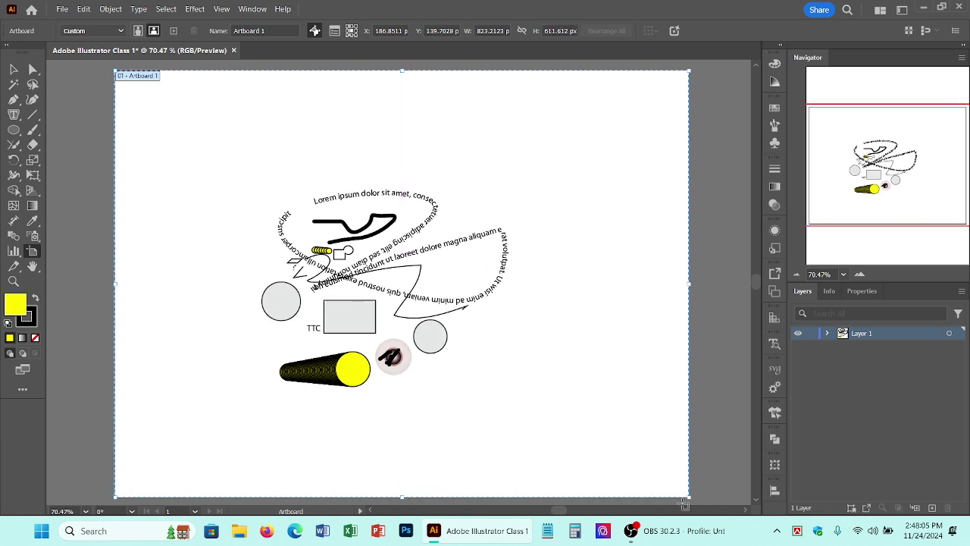
- Shrink Artboard 1 freehand to about 497 × 457 px and move it with its artwork down and to the right
{"action": "left_click_drag", "start_coordinate": [691, 498], "coordinate": [463, 389]}
{"action": "left_click_drag", "start_coordinate": [191, 186], "coordinate": [304, 219]}
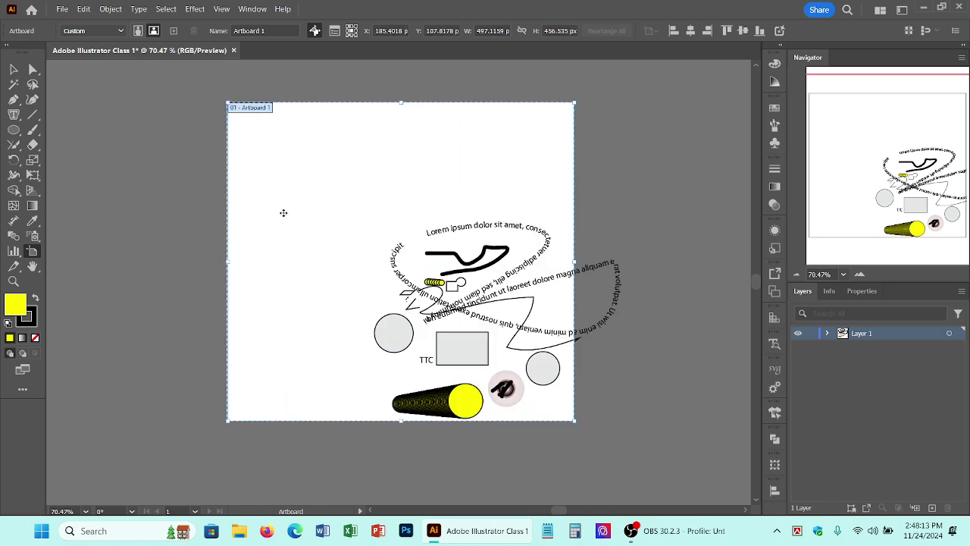
- Undo the artboard move and all the freehand resizes of Artboard 1
{"action": "key", "text": "ctrl+z"}
{"action": "key", "text": "ctrl+z"}
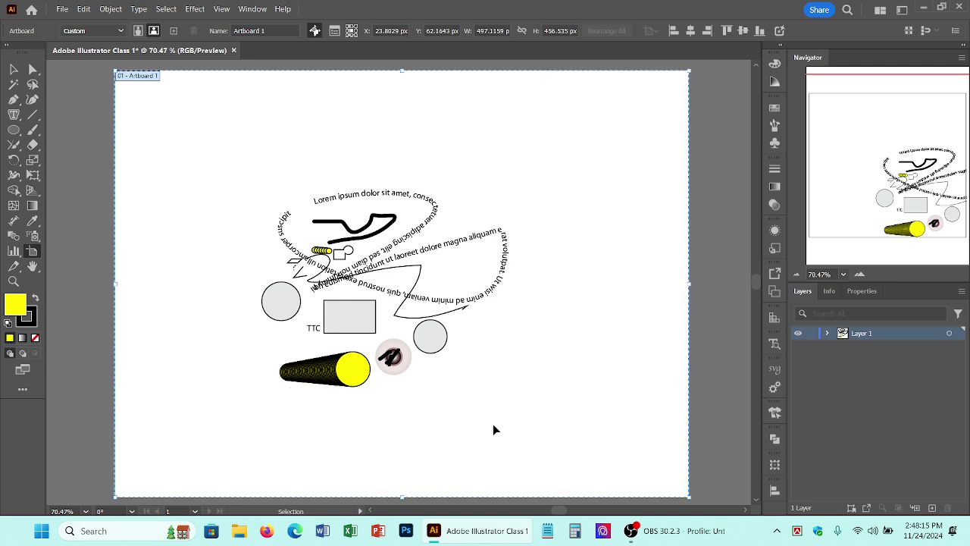
{"action": "key", "text": "ctrl+z"}
{"action": "key", "text": "ctrl+z"}
{"action": "key", "text": "ctrl+z"}
{"action": "key", "text": "ctrl+z"}
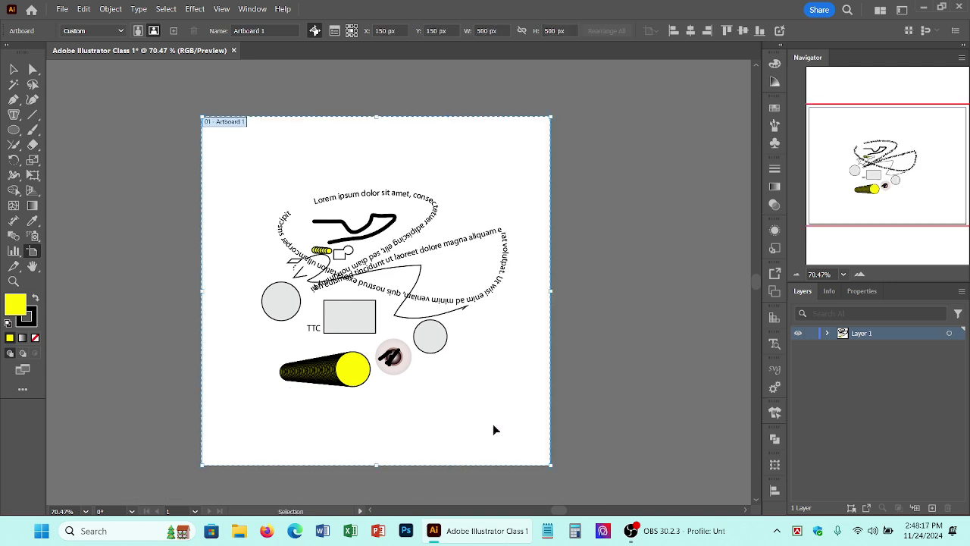
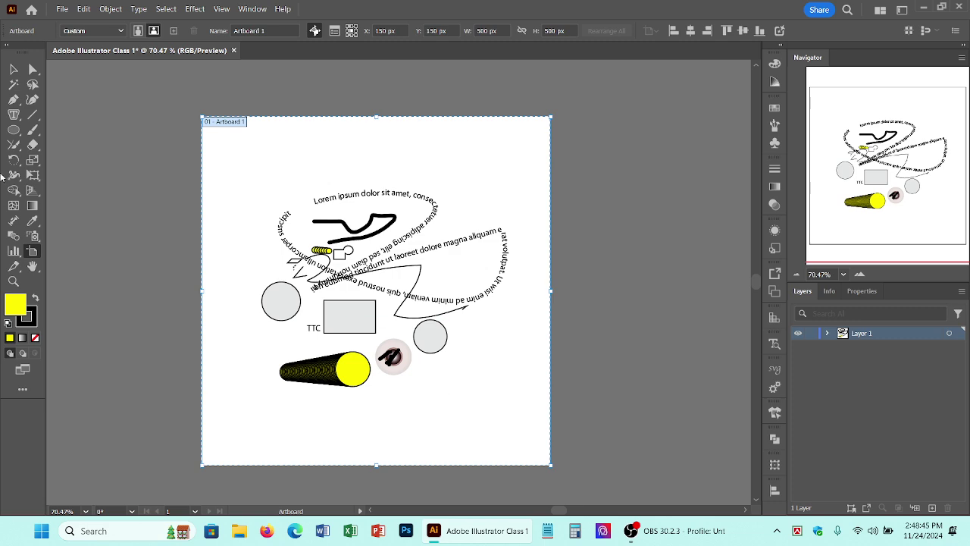
- Create a new 300 × 300 px document with 2 artboards
{"action": "left_click", "coordinate": [62, 9]}
{"action": "left_click", "coordinate": [85, 22]}
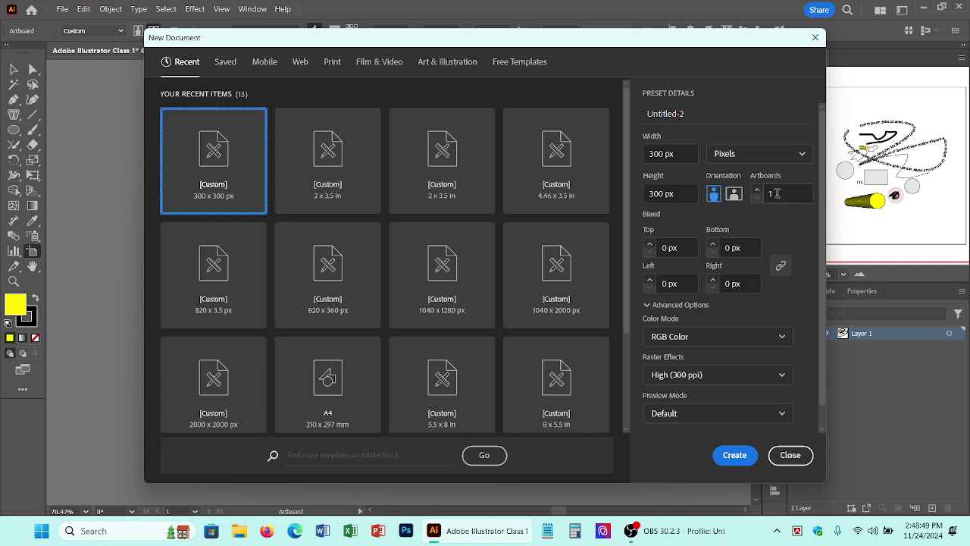
{"action": "left_click", "coordinate": [768, 194]}
{"action": "type", "text": "2"}
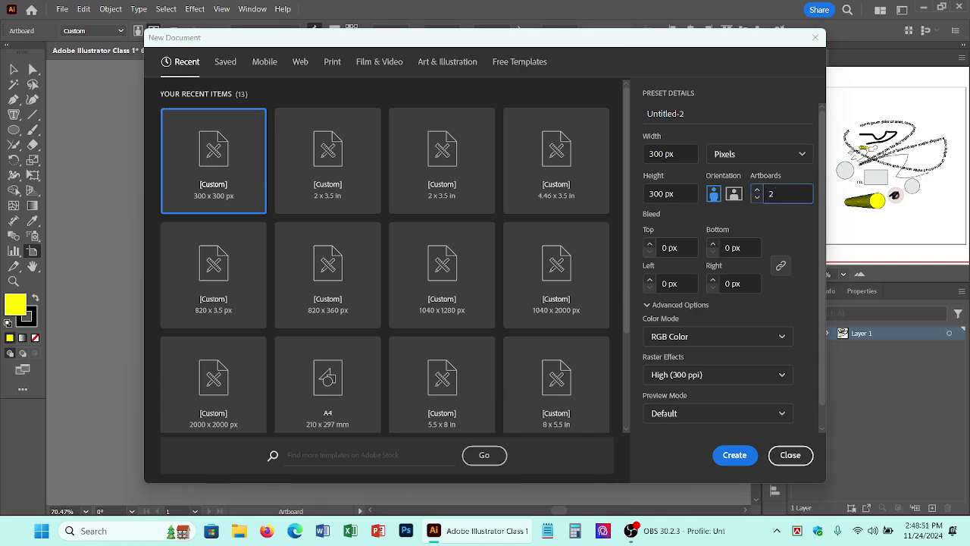
{"action": "key", "text": "Return"}
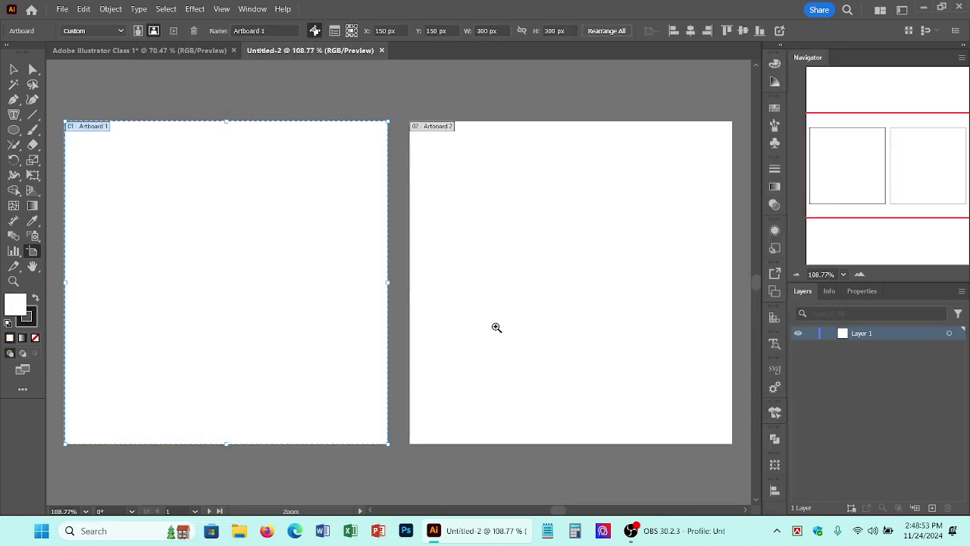
{"action": "key", "text": "ctrl+alt+0"}
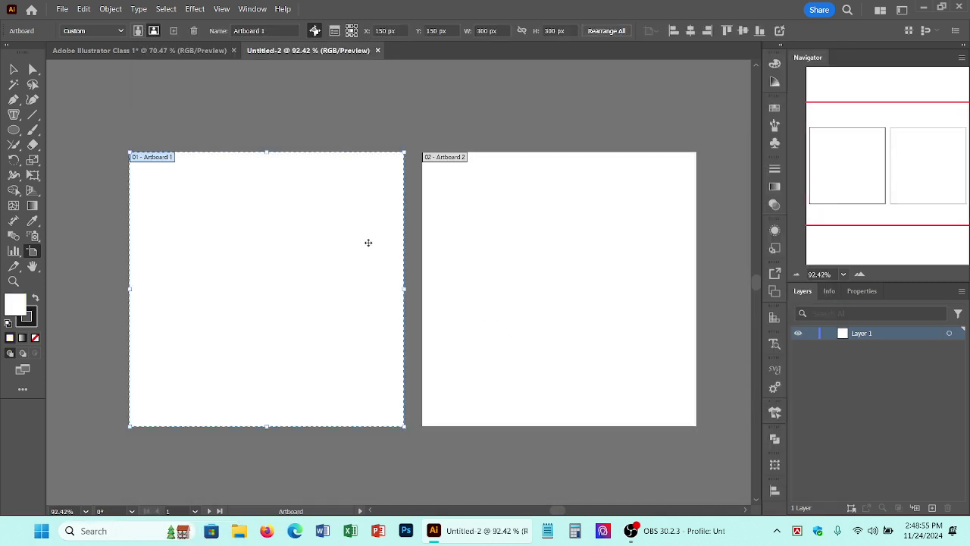
- Return to the Adobe Illustrator Class 1 document and draw a second artboard about 173 × 233 px to the right of Artboard 1
{"action": "left_click", "coordinate": [158, 51]}
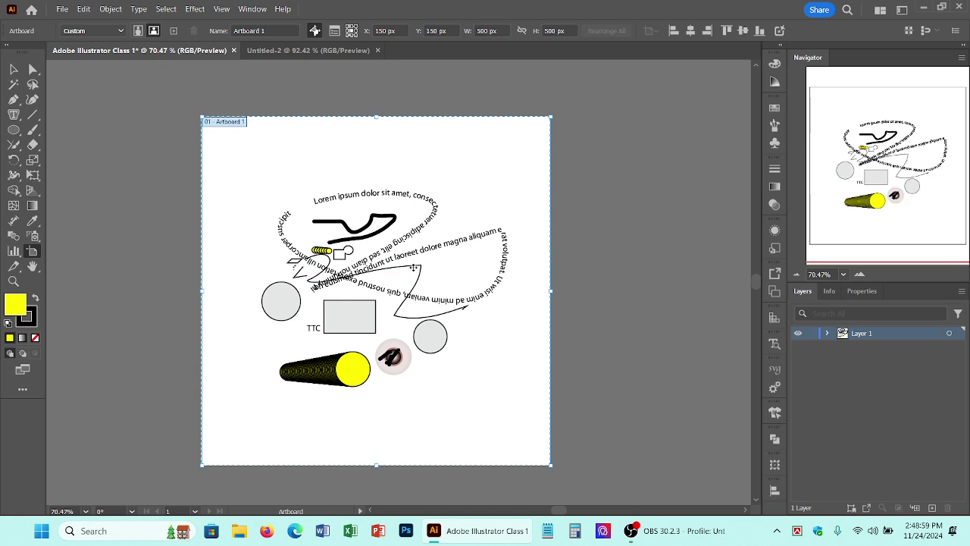
{"action": "left_click", "coordinate": [654, 225]}
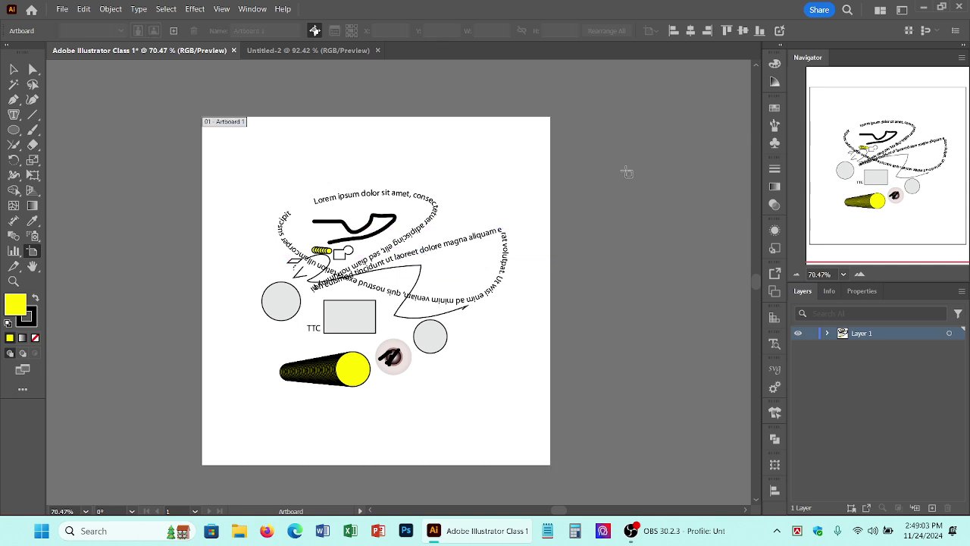
{"action": "left_click_drag", "start_coordinate": [625, 170], "coordinate": [749, 334]}
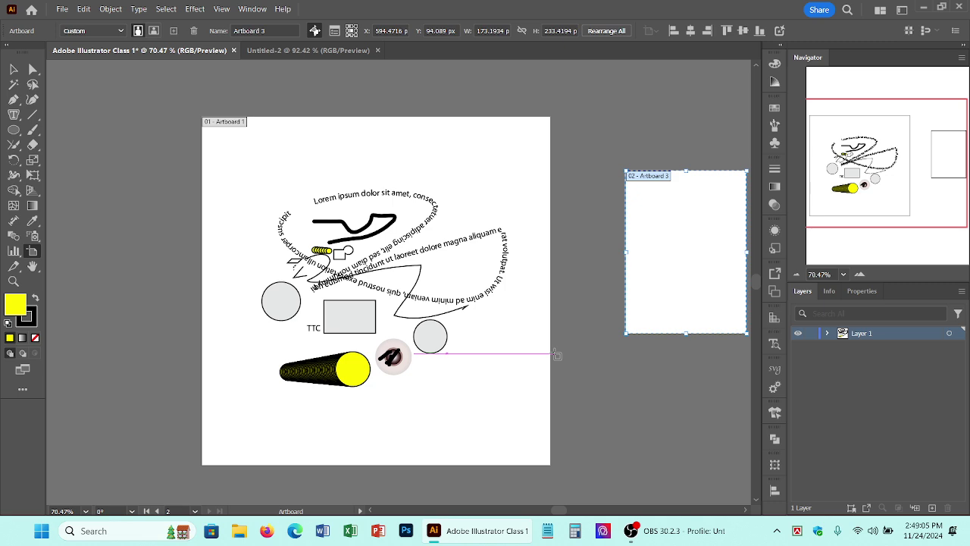
- Draw two more artboards, one about 326 × 149 px below Artboard 3 and one about 101 × 142 px to its right
{"action": "scroll", "coordinate": [461, 299], "scroll_direction": "right", "scroll_amount": 5}
{"action": "scroll", "coordinate": [461, 298], "scroll_direction": "down", "scroll_amount": 3}
{"action": "left_click_drag", "start_coordinate": [383, 259], "coordinate": [609, 362]}
{"action": "left_click_drag", "start_coordinate": [637, 110], "coordinate": [708, 209]}
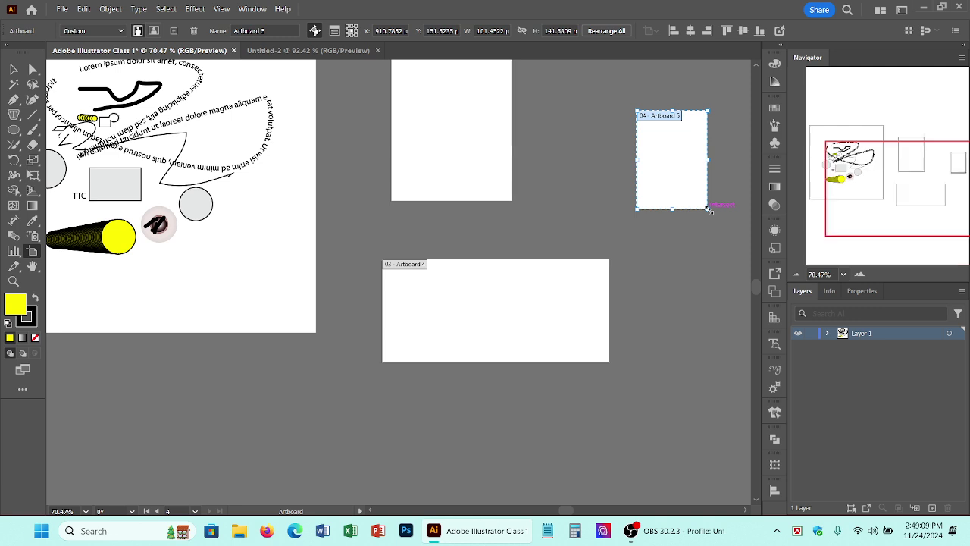
- Delete Artboard 4 and Artboard 5
{"action": "left_click", "coordinate": [548, 306]}
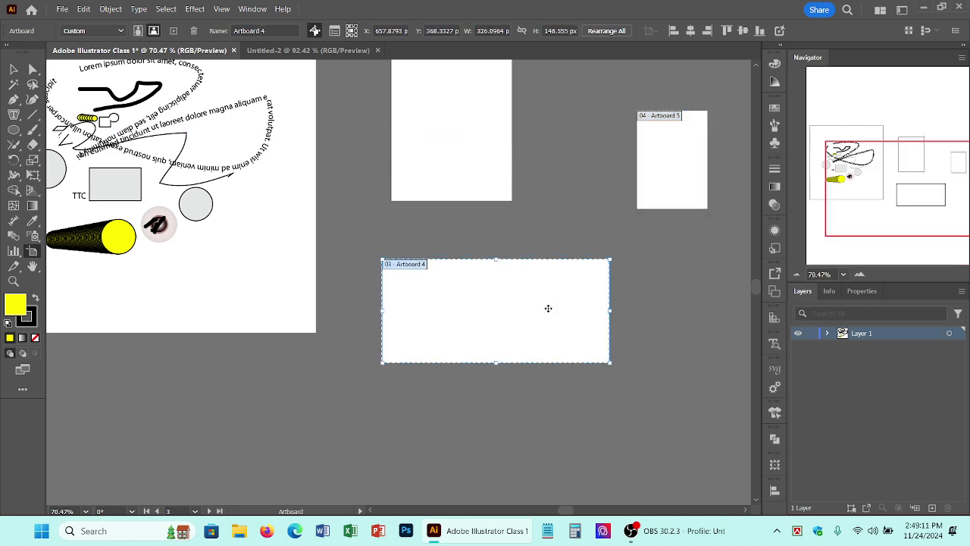
{"action": "key", "text": "Delete"}
{"action": "left_click", "coordinate": [678, 169]}
{"action": "key", "text": "Delete"}
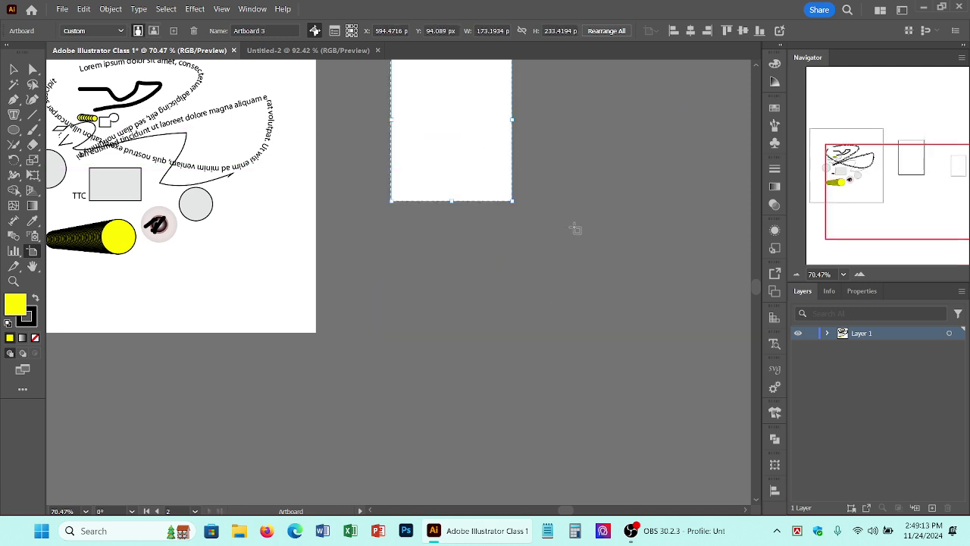
- Set Artboard 3 to 300 px wide and 300 px high
{"action": "scroll", "coordinate": [541, 284], "scroll_direction": "up", "scroll_amount": 3}
{"action": "scroll", "coordinate": [541, 284], "scroll_direction": "up", "scroll_amount": 1}
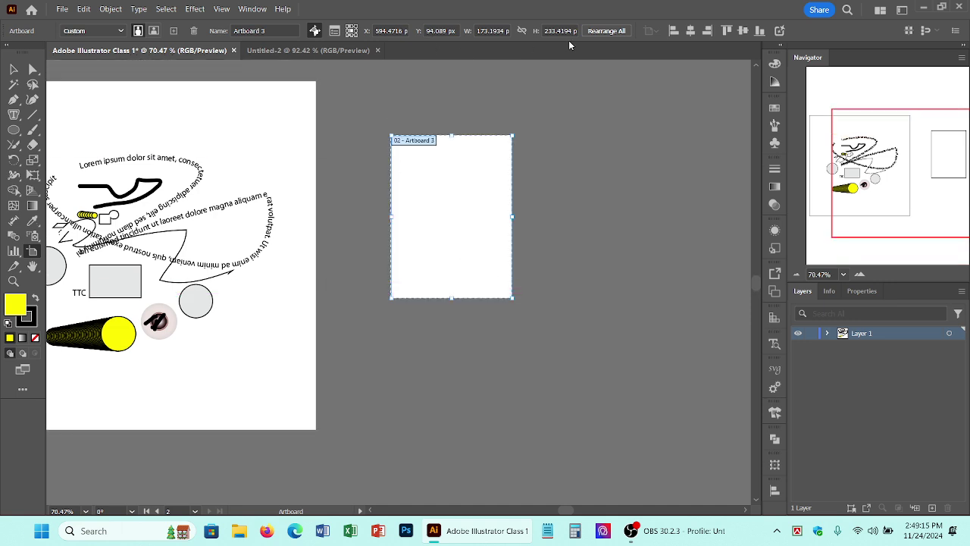
{"action": "left_click", "coordinate": [491, 31]}
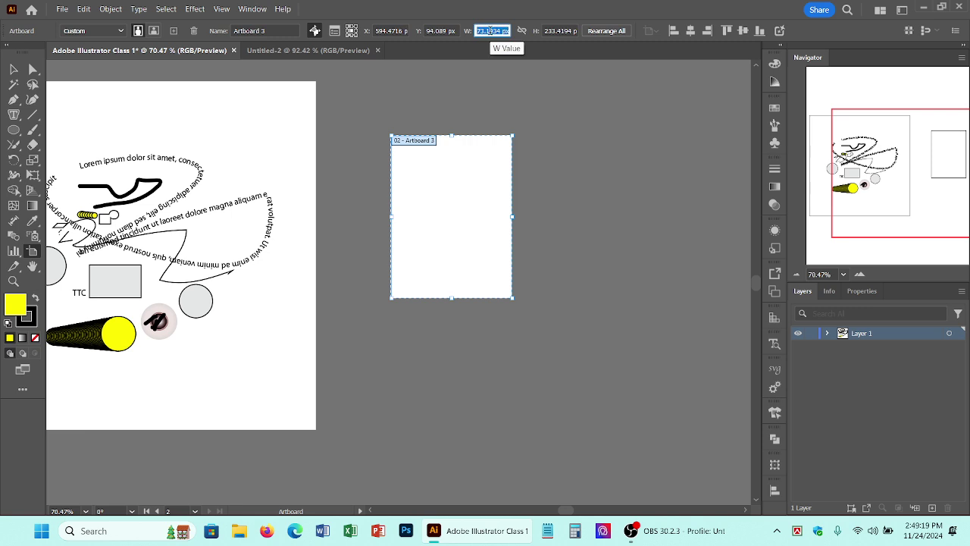
{"action": "type", "text": "300"}
{"action": "key", "text": "Return"}
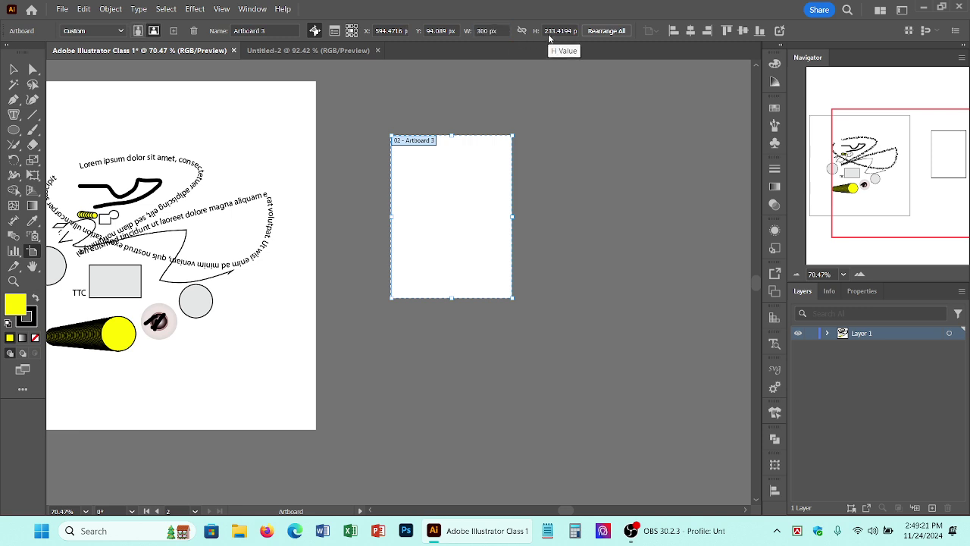
{"action": "left_click", "coordinate": [561, 31]}
{"action": "type", "text": "300"}
{"action": "key", "text": "Return"}
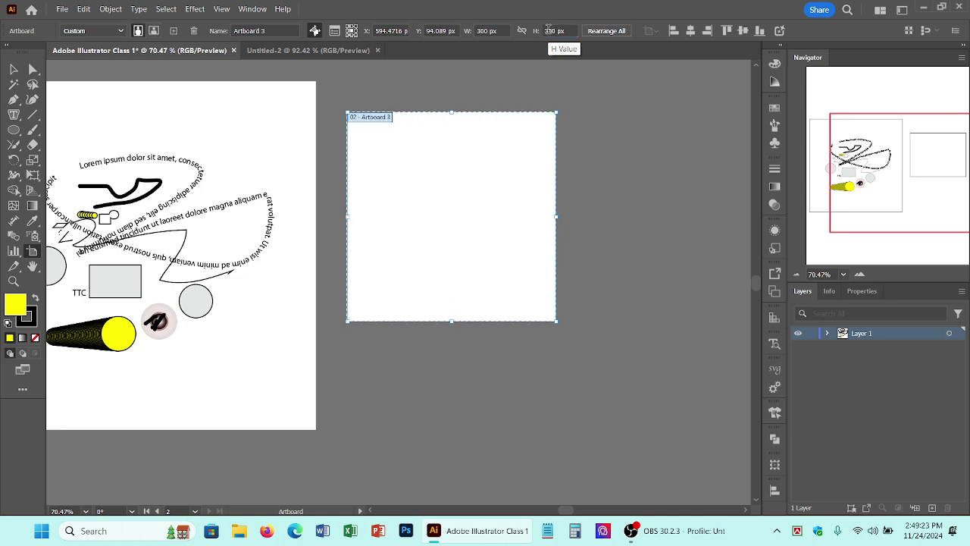
- Set Artboard 1 to 300 px wide and 300 px high
{"action": "left_click", "coordinate": [260, 164]}
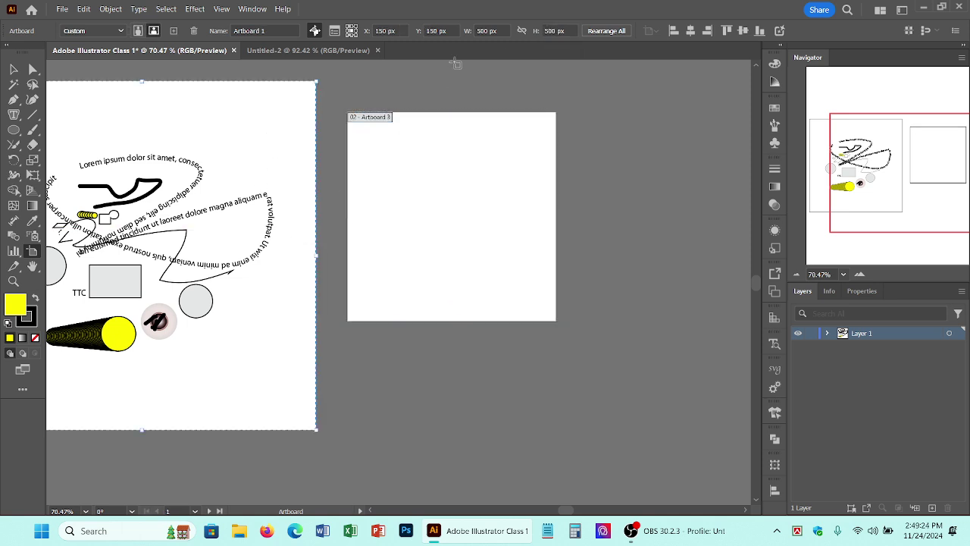
{"action": "left_click", "coordinate": [487, 31]}
{"action": "type", "text": "300"}
{"action": "key", "text": "Return"}
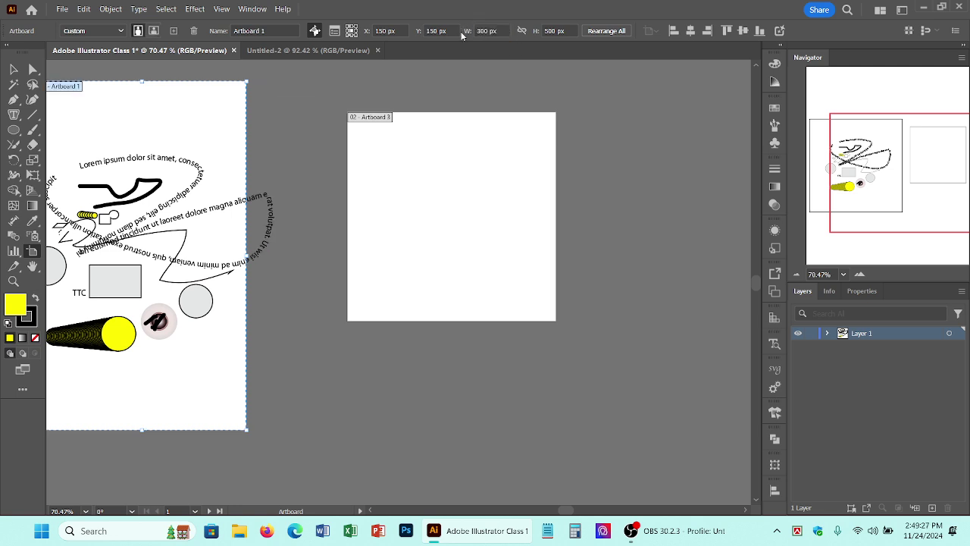
{"action": "left_click", "coordinate": [558, 30]}
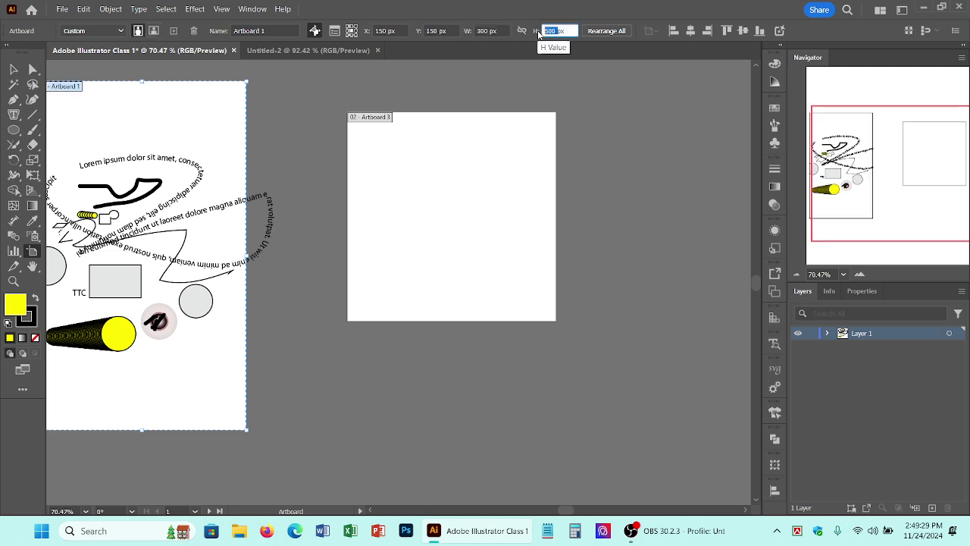
{"action": "type", "text": "300"}
{"action": "key", "text": "Return"}
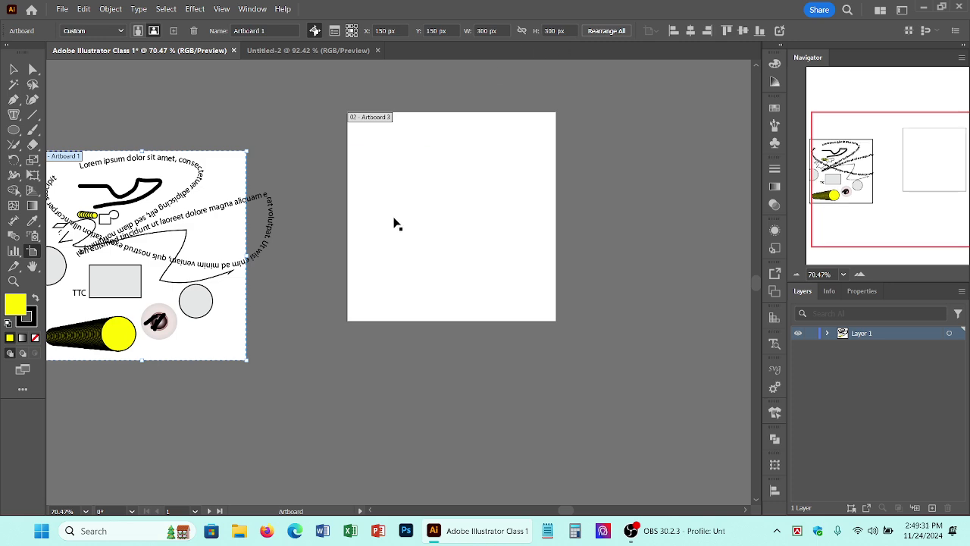
- Move Artboard 1 closer to Artboard 3, aligning the two artboards level with each other
{"action": "left_click_drag", "start_coordinate": [321, 316], "coordinate": [433, 314]}
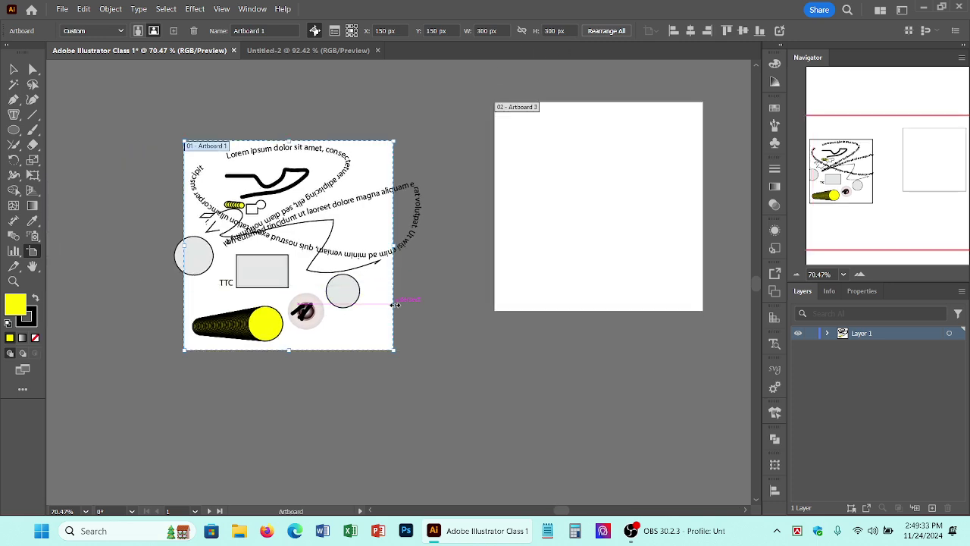
{"action": "left_click_drag", "start_coordinate": [359, 312], "coordinate": [427, 278]}
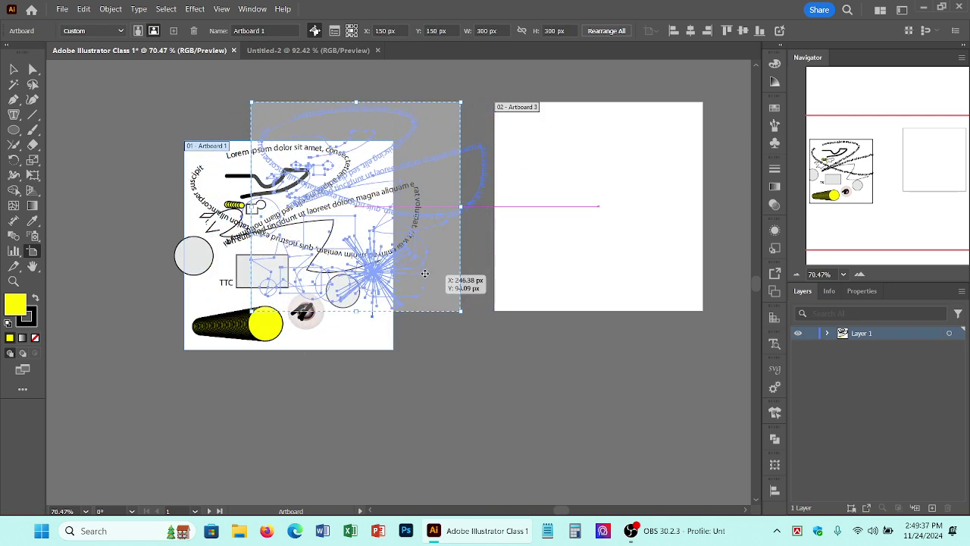
{"action": "left_click_drag", "start_coordinate": [525, 251], "coordinate": [491, 321]}
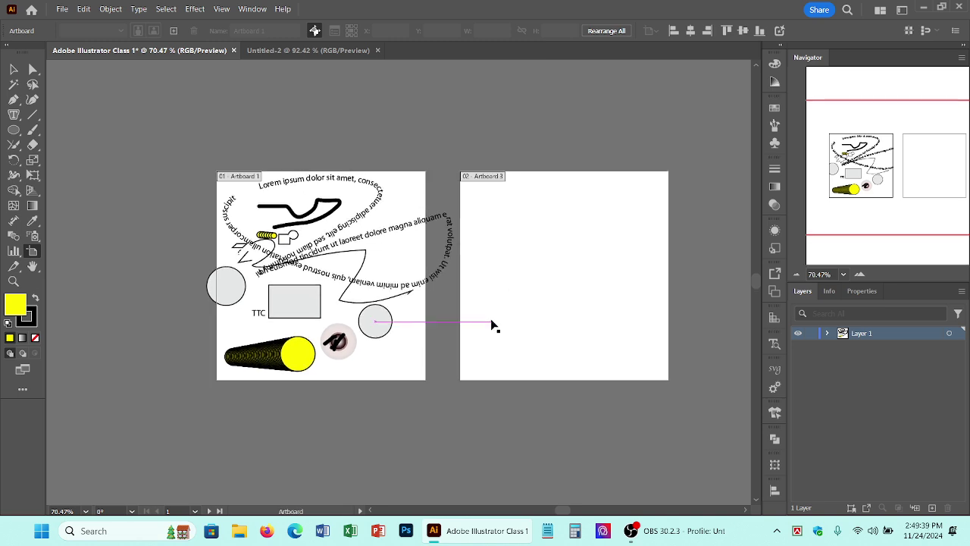
- Pan across both artboards with the Hand tool and with temporary panning from the Selection tool, and zoom in on the empty artboard
{"action": "left_click", "coordinate": [31, 266]}
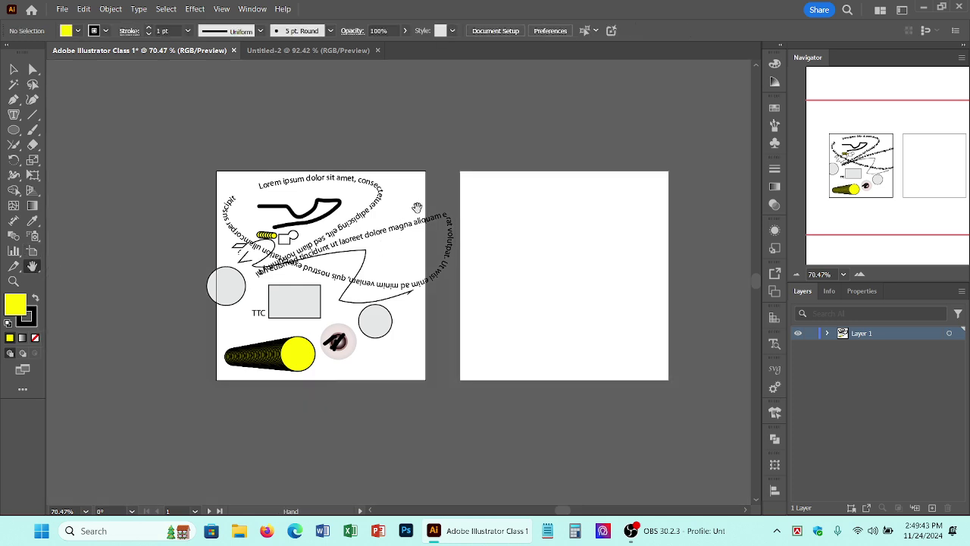
{"action": "left_click_drag", "start_coordinate": [420, 208], "coordinate": [413, 147]}
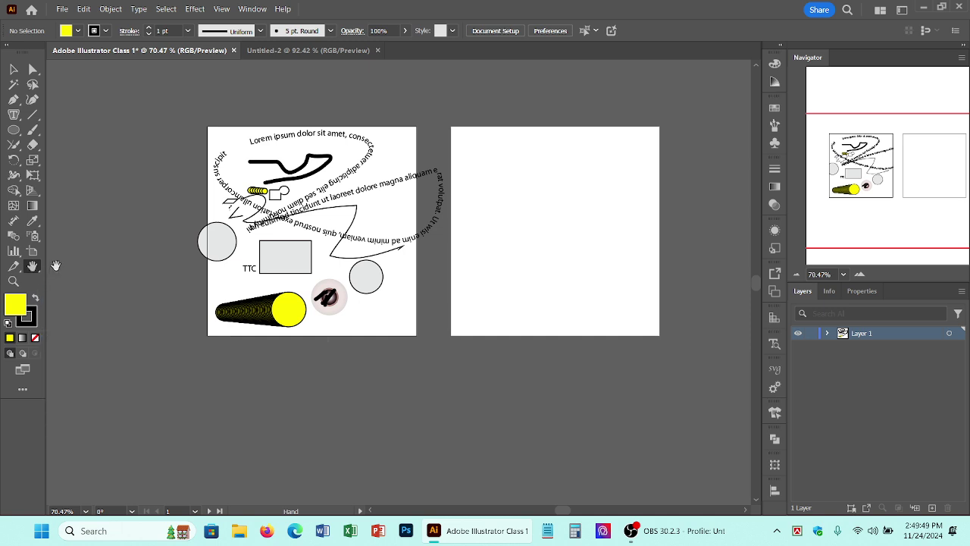
{"action": "left_click", "coordinate": [16, 69]}
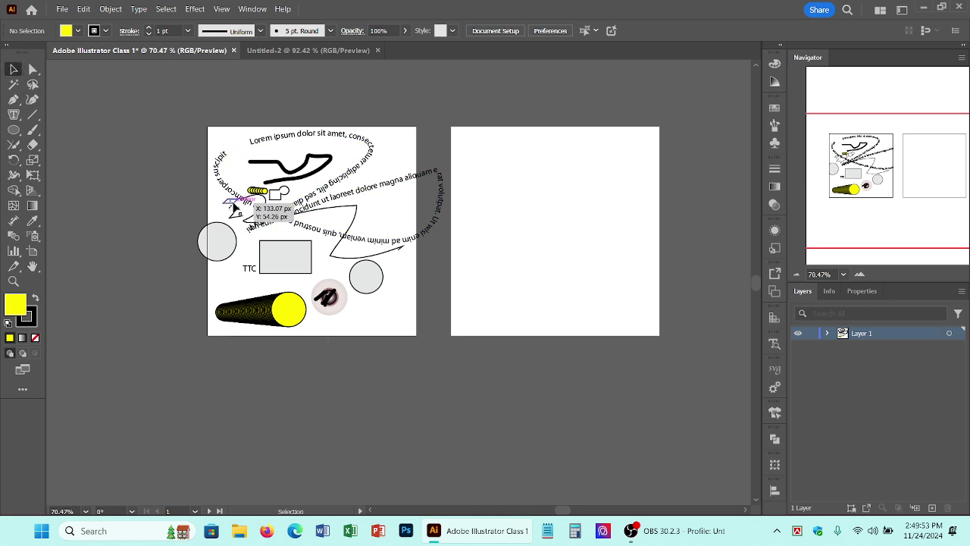
{"action": "key", "text": "space"}
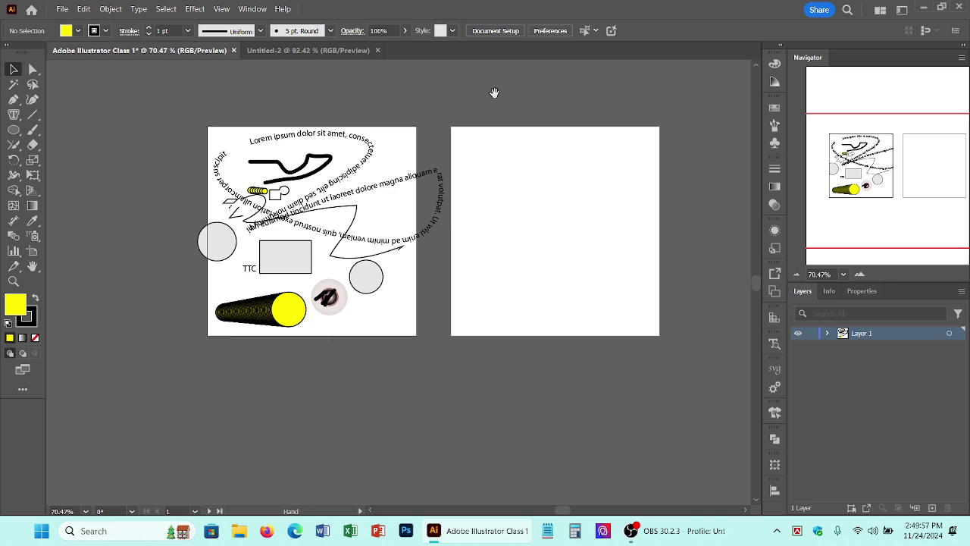
{"action": "left_click_drag", "start_coordinate": [587, 193], "coordinate": [537, 184]}
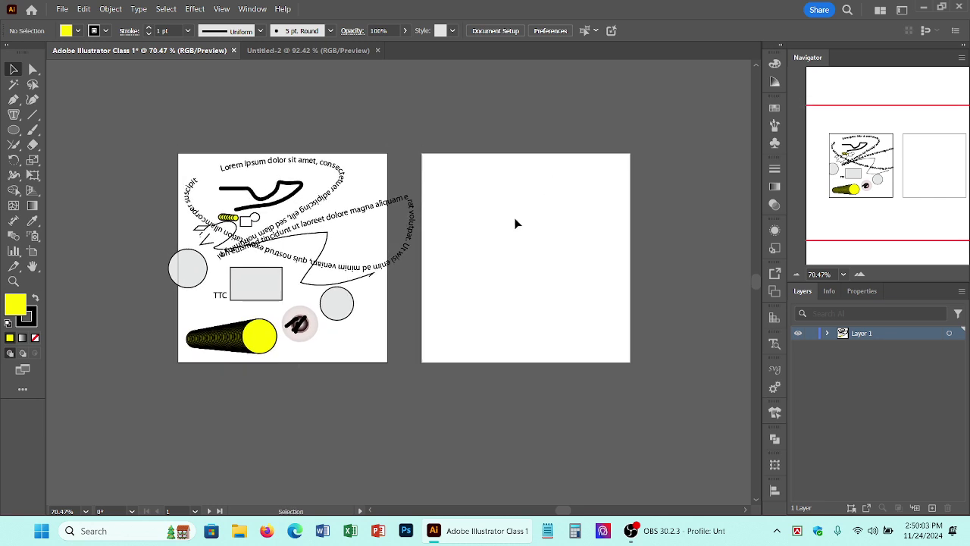
{"action": "left_click_drag", "start_coordinate": [474, 244], "coordinate": [465, 202]}
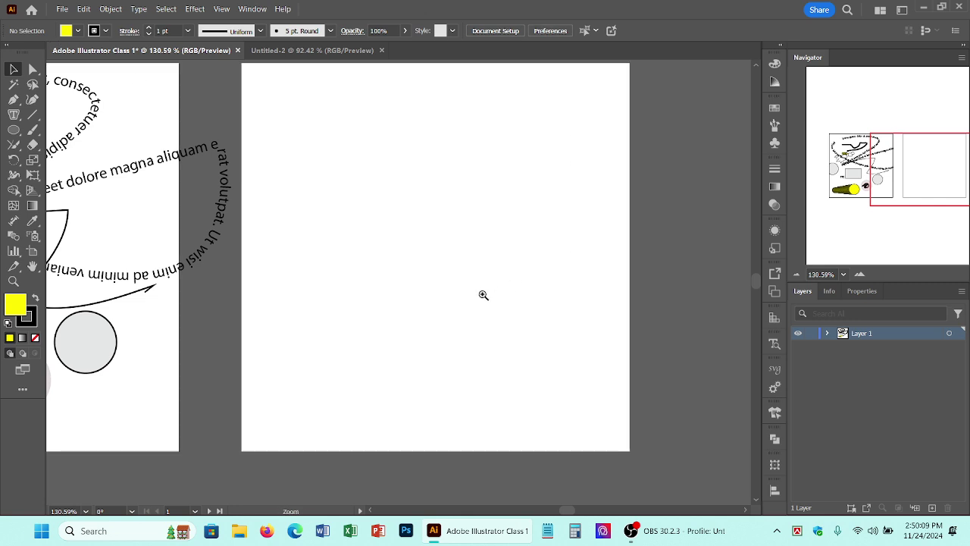
{"action": "left_click_drag", "start_coordinate": [482, 295], "coordinate": [451, 274]}
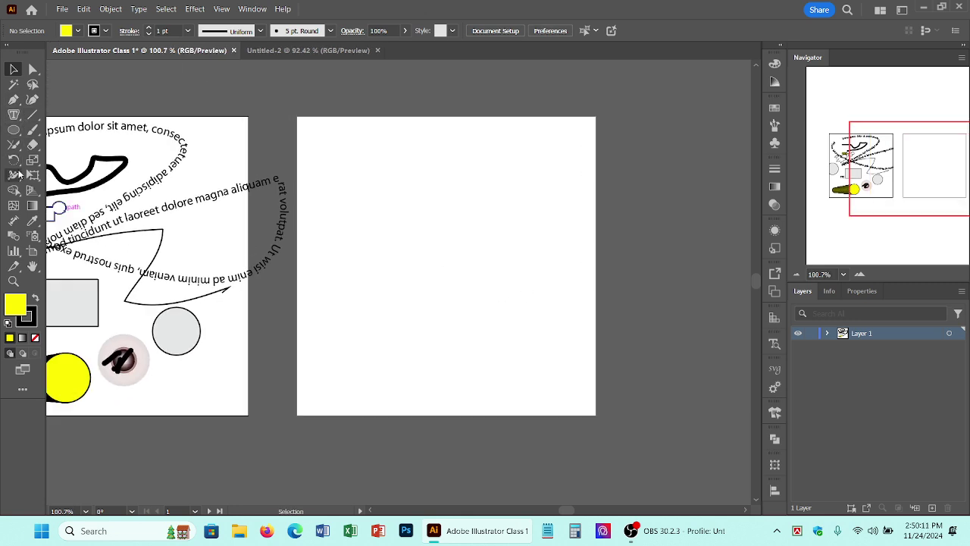
- Set both fill and stroke to None and draw a rectangle in the upper middle of the empty artboard
{"action": "left_click", "coordinate": [14, 130]}
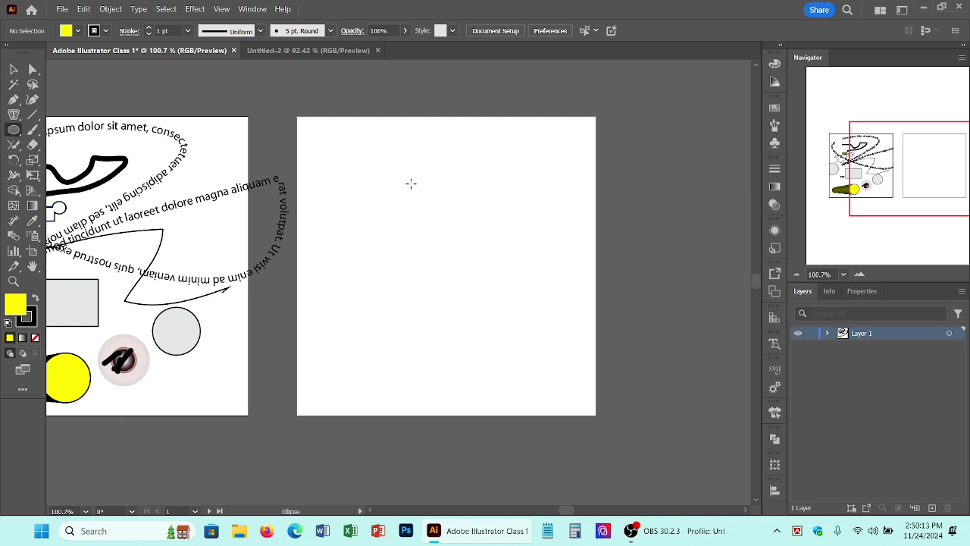
{"action": "left_click", "coordinate": [78, 31]}
{"action": "left_click", "coordinate": [11, 57]}
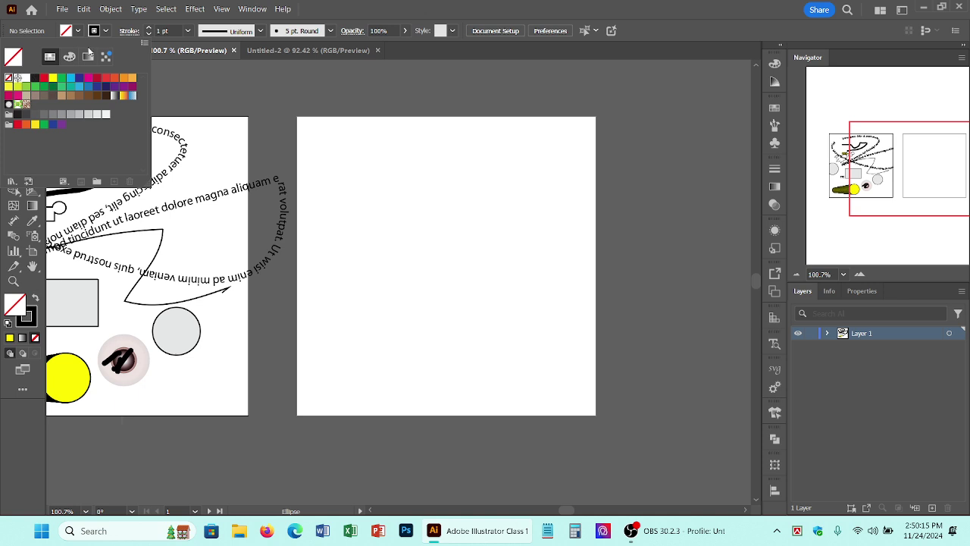
{"action": "left_click", "coordinate": [106, 31]}
{"action": "left_click", "coordinate": [8, 80]}
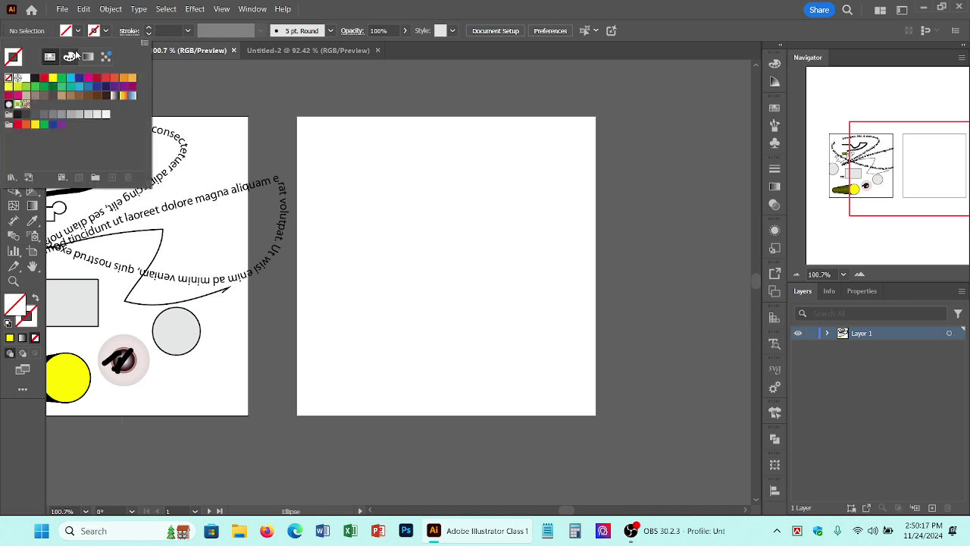
{"action": "left_click_drag", "start_coordinate": [13, 130], "coordinate": [67, 132]}
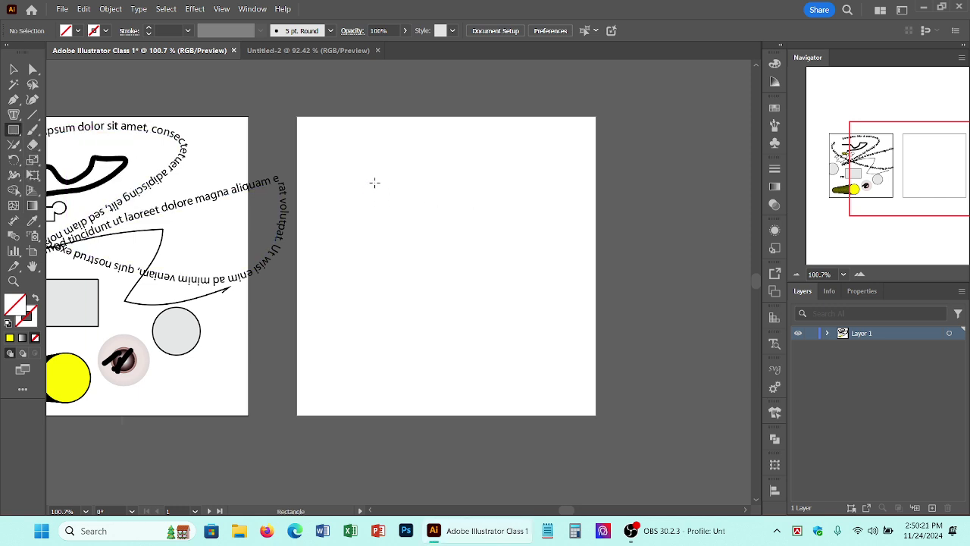
{"action": "left_click_drag", "start_coordinate": [375, 183], "coordinate": [460, 255]}
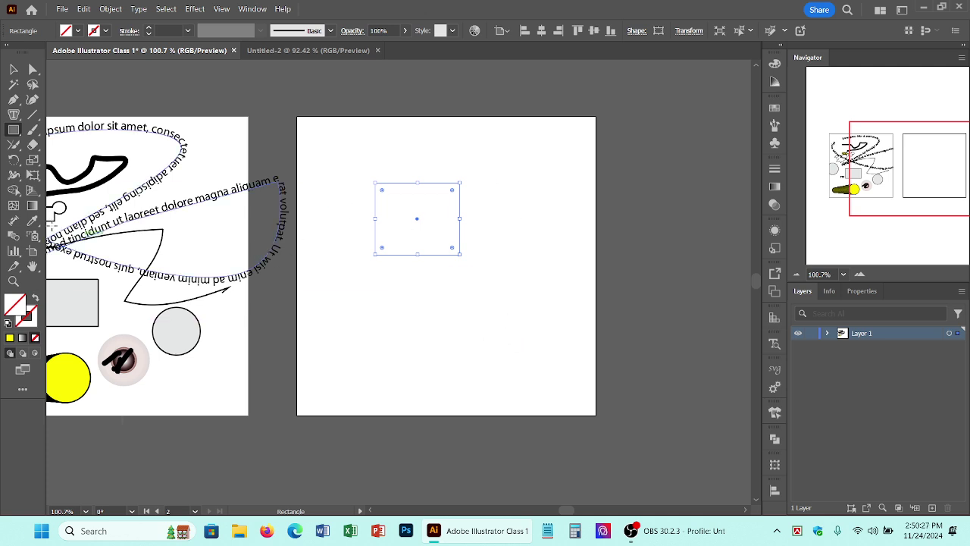
- Deselect the unpainted rectangle, reselect it with a selection marquee and fill it with black
{"action": "left_click", "coordinate": [15, 70]}
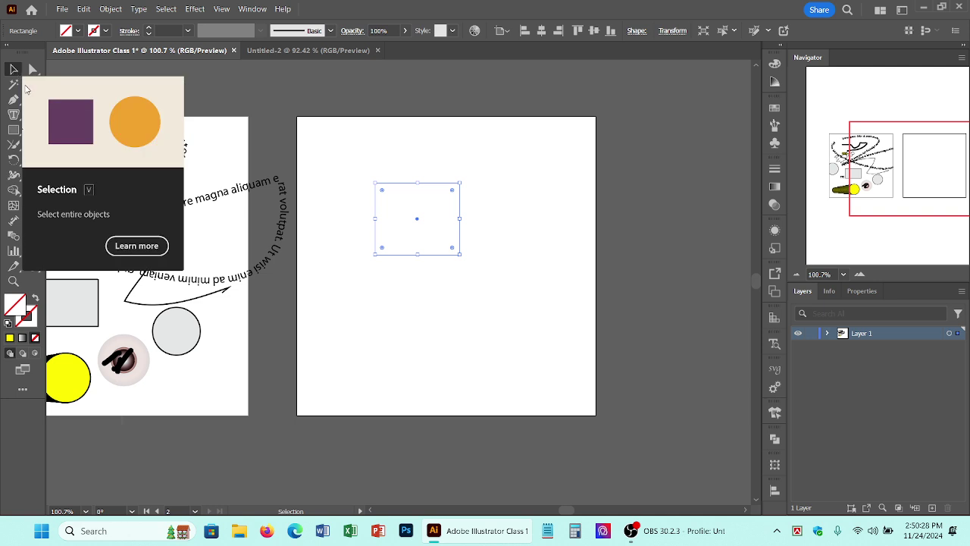
{"action": "left_click", "coordinate": [466, 106]}
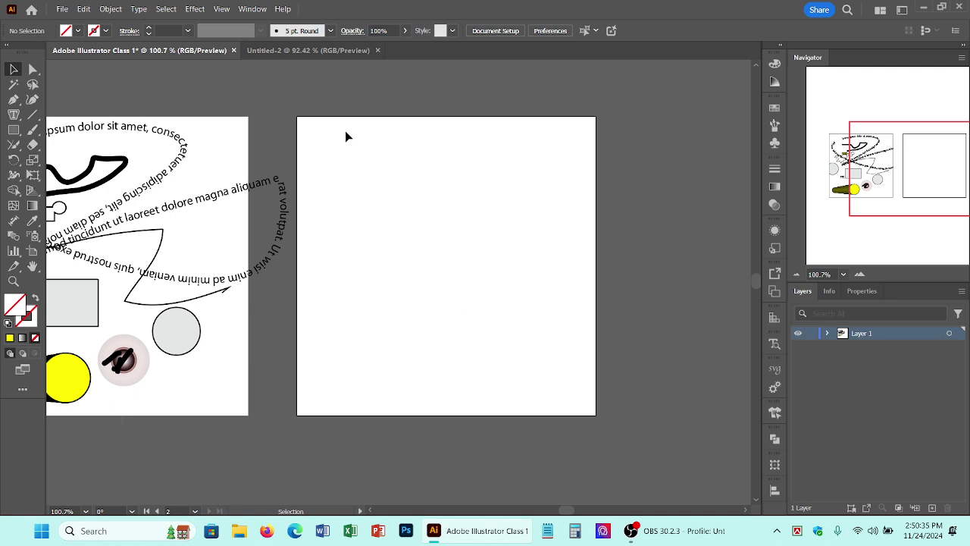
{"action": "mouse_move", "coordinate": [346, 132]}
{"action": "left_mouse_down"}
{"action": "mouse_move", "coordinate": [554, 198]}
{"action": "mouse_move", "coordinate": [555, 295]}
{"action": "left_mouse_up"}
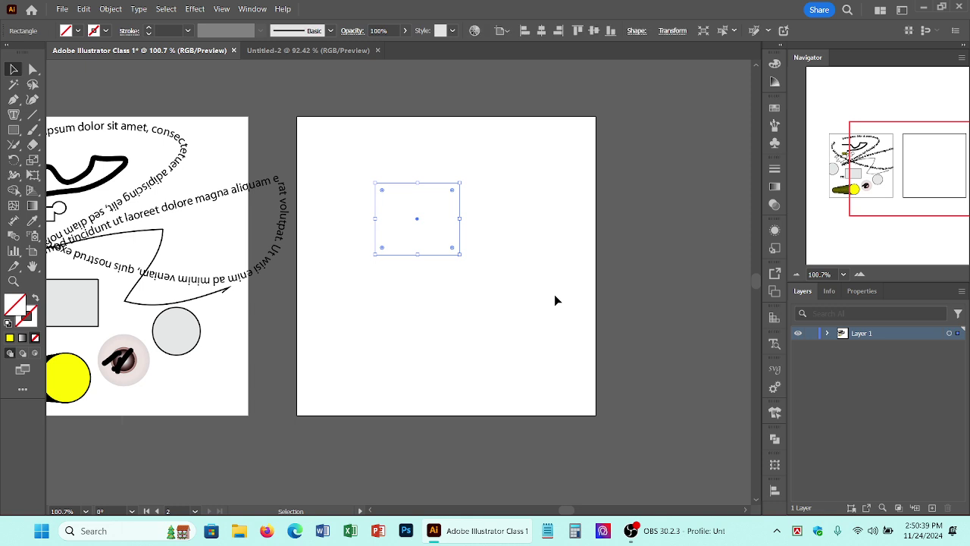
{"action": "left_click", "coordinate": [78, 31]}
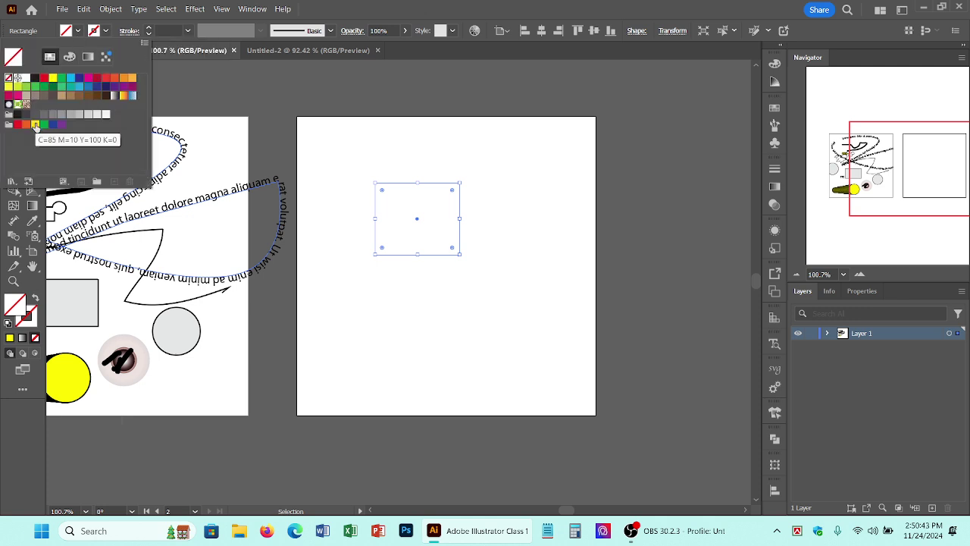
{"action": "left_click", "coordinate": [26, 78]}
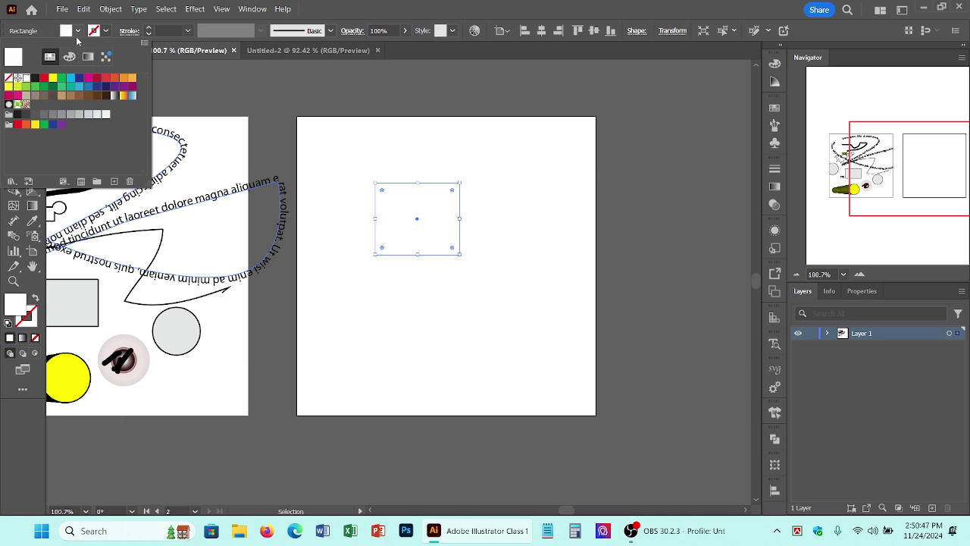
{"action": "left_click", "coordinate": [35, 78]}
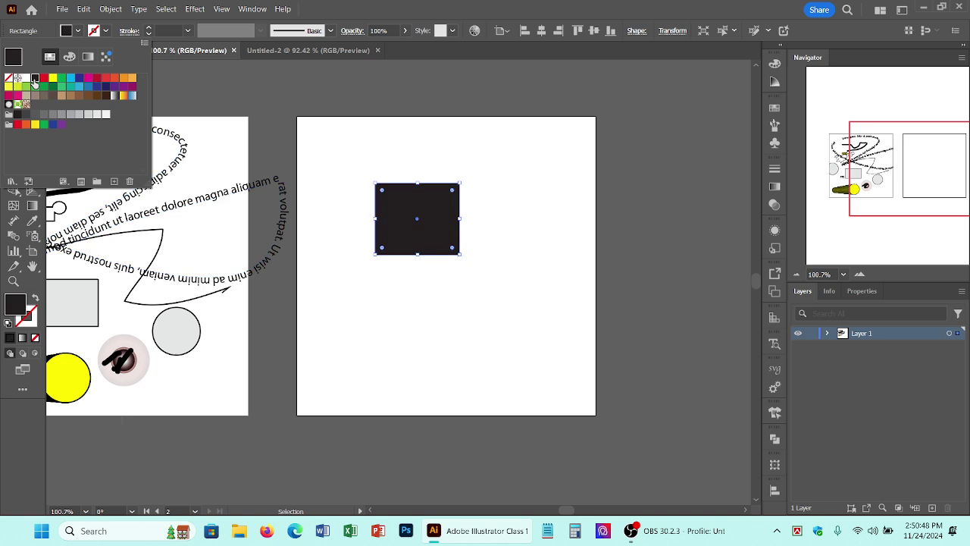
- Give the black rectangle a yellow stroke and examine its outline up close
{"action": "left_click", "coordinate": [106, 31]}
{"action": "left_click", "coordinate": [107, 32]}
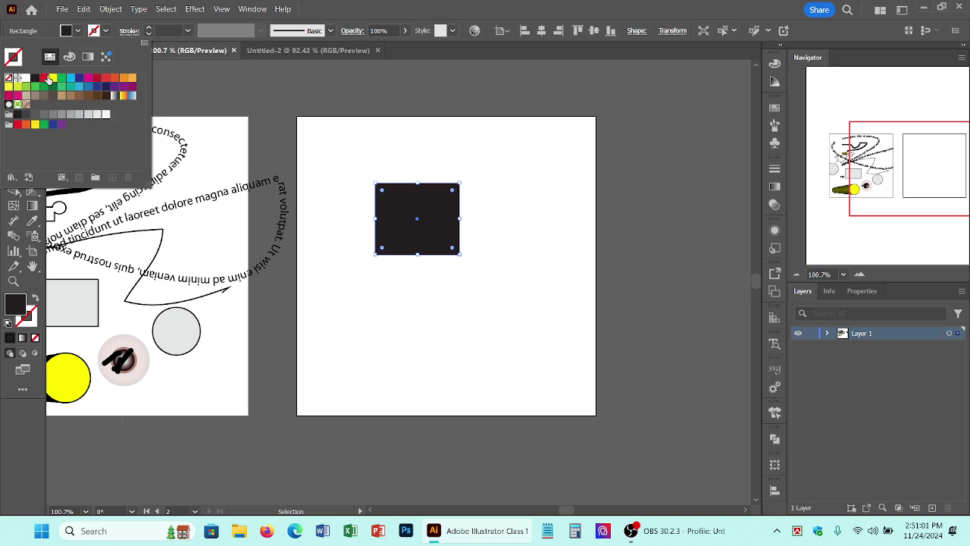
{"action": "left_click", "coordinate": [53, 79]}
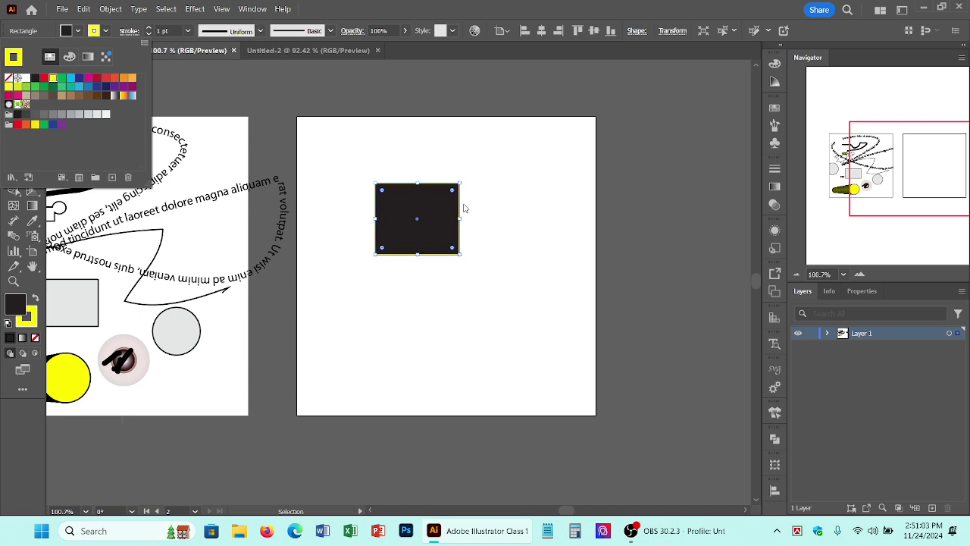
{"action": "left_click", "coordinate": [464, 241]}
{"action": "scroll", "coordinate": [417, 220], "scroll_direction": "up", "scroll_amount": 6}
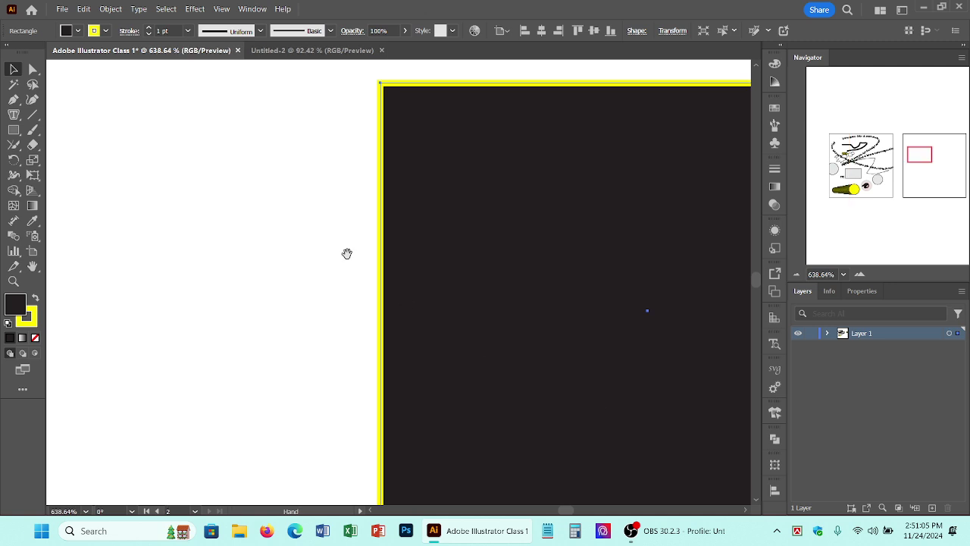
{"action": "scroll", "coordinate": [384, 156], "scroll_direction": "down", "scroll_amount": 2}
{"action": "left_click", "coordinate": [296, 160]}
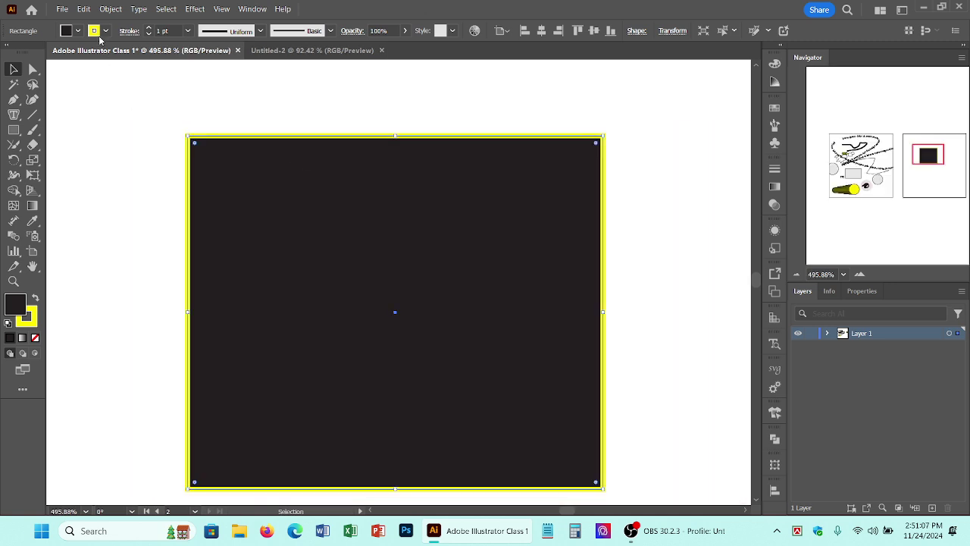
- Set the rectangle's stroke colour to red and deselect it to view the outline
{"action": "left_click", "coordinate": [105, 30]}
{"action": "left_click", "coordinate": [44, 78]}
{"action": "left_click", "coordinate": [315, 94]}
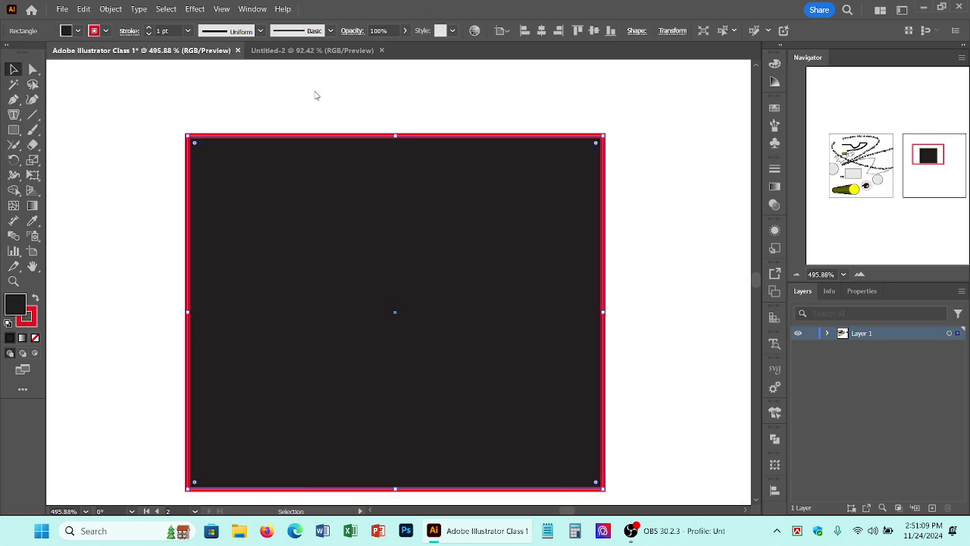
{"action": "key", "text": "ctrl+shift+a"}
{"action": "scroll", "coordinate": [470, 383], "scroll_direction": "down", "scroll_amount": 2}
{"action": "scroll", "coordinate": [448, 247], "scroll_direction": "down", "scroll_amount": 2}
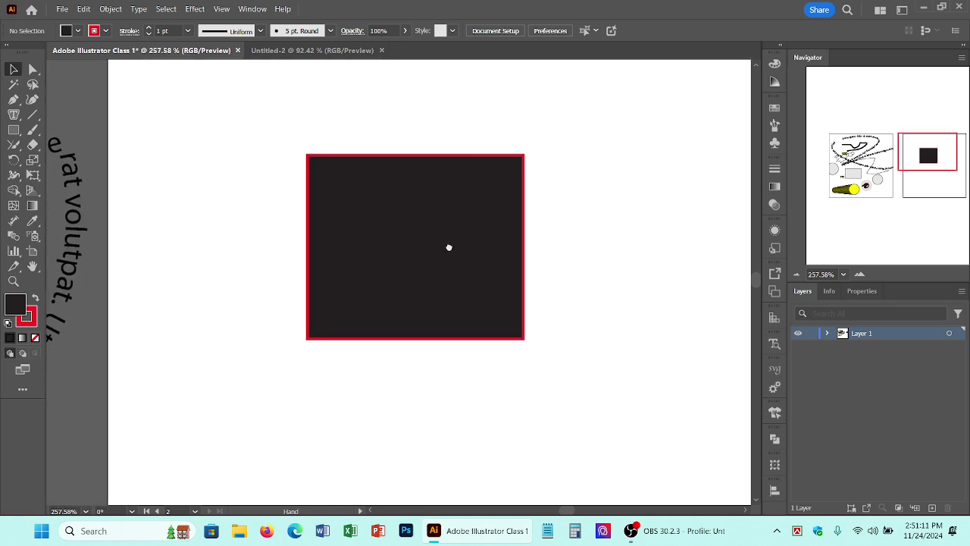
- Increase the red stroke weight of the black rectangle to 10 pt
{"action": "left_click", "coordinate": [307, 156]}
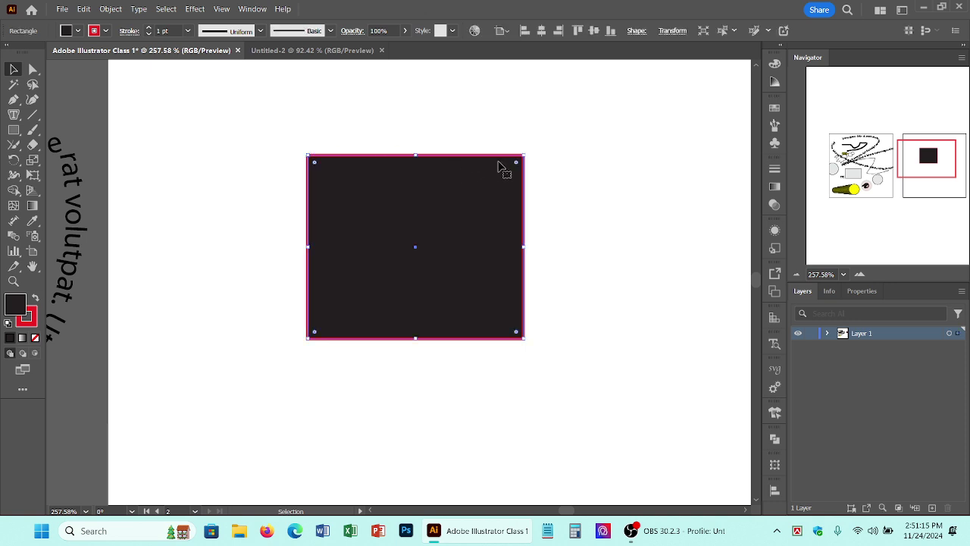
{"action": "left_click", "coordinate": [150, 28]}
{"action": "left_click", "coordinate": [149, 28]}
{"action": "left_click", "coordinate": [149, 28]}
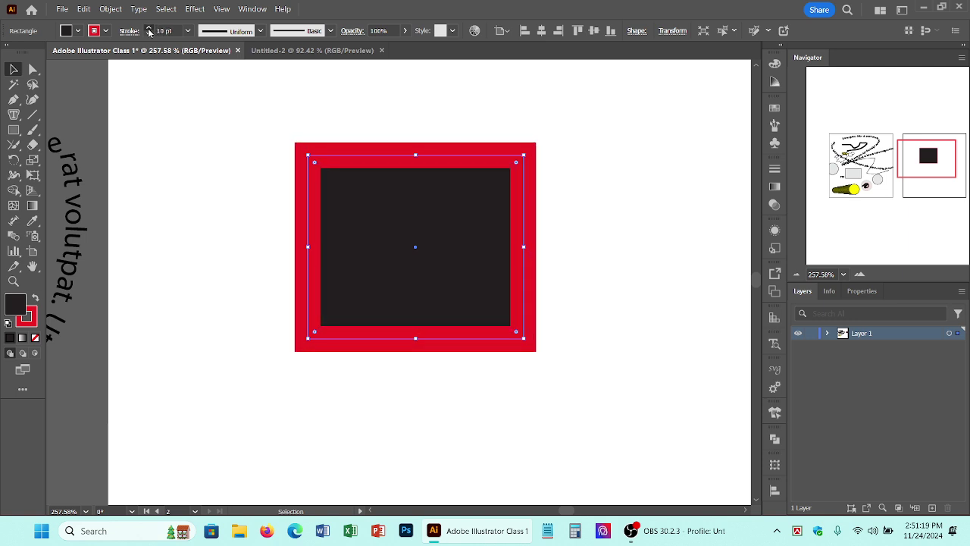
{"action": "left_click", "coordinate": [149, 28]}
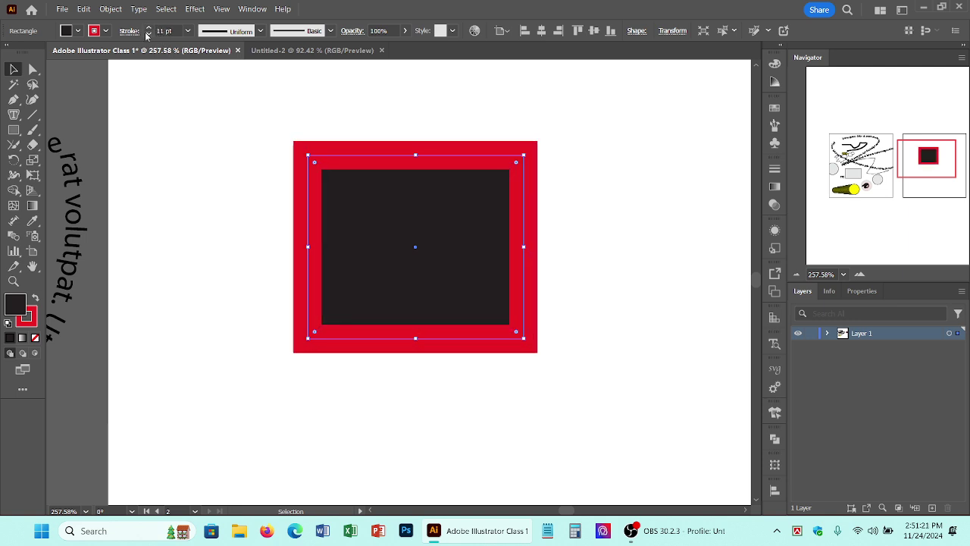
{"action": "left_click", "coordinate": [150, 34]}
- Try the flat-sided width profile with pointed ends on the rectangle's stroke and replace it with Width Profile 1
{"action": "left_click", "coordinate": [260, 30]}
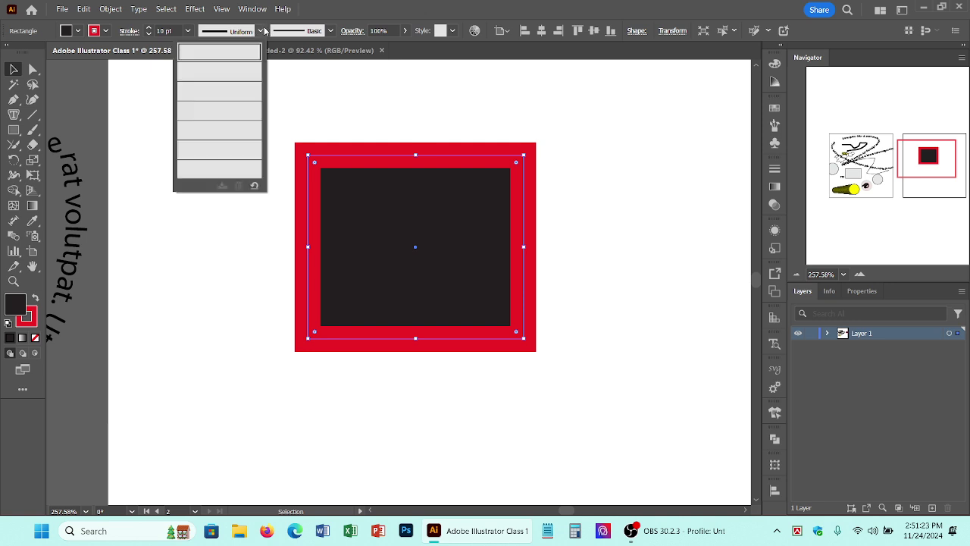
{"action": "left_click", "coordinate": [227, 110]}
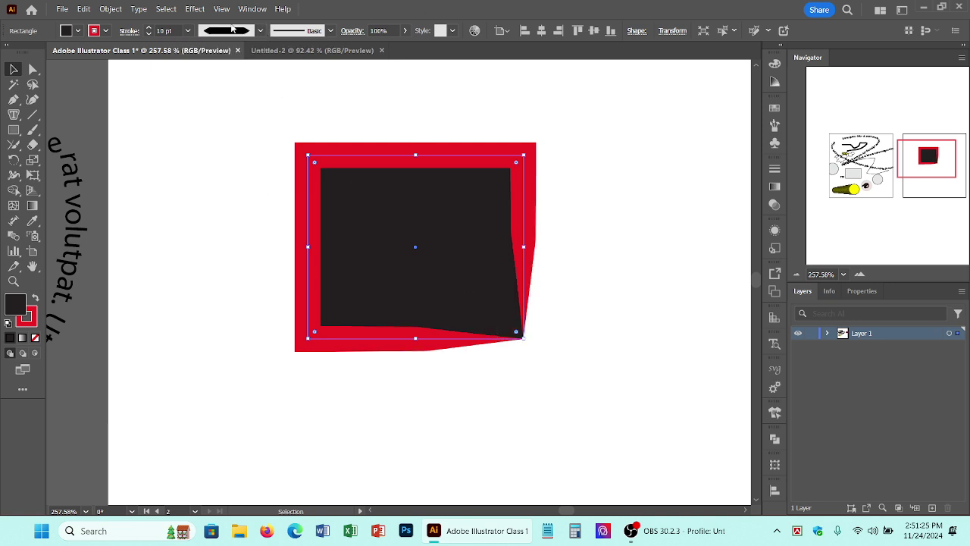
{"action": "left_click", "coordinate": [260, 31]}
{"action": "left_click", "coordinate": [229, 76]}
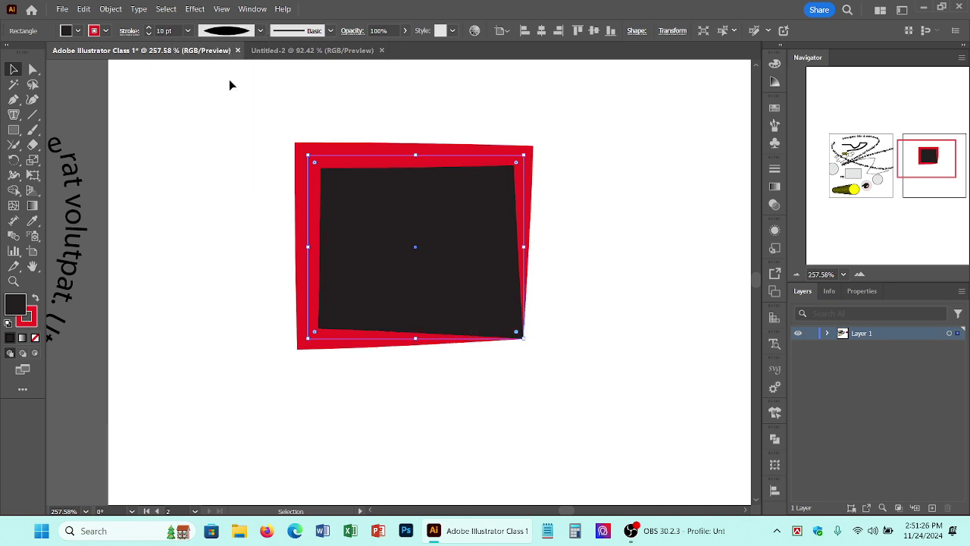
{"action": "left_click", "coordinate": [260, 30]}
{"action": "left_click", "coordinate": [260, 30]}
- Draw a short horizontal line above and left of the rectangle and apply the triangular width profile that tapers to one end
{"action": "left_click", "coordinate": [33, 114]}
{"action": "left_click_drag", "start_coordinate": [141, 111], "coordinate": [246, 111]}
{"action": "left_click", "coordinate": [260, 31]}
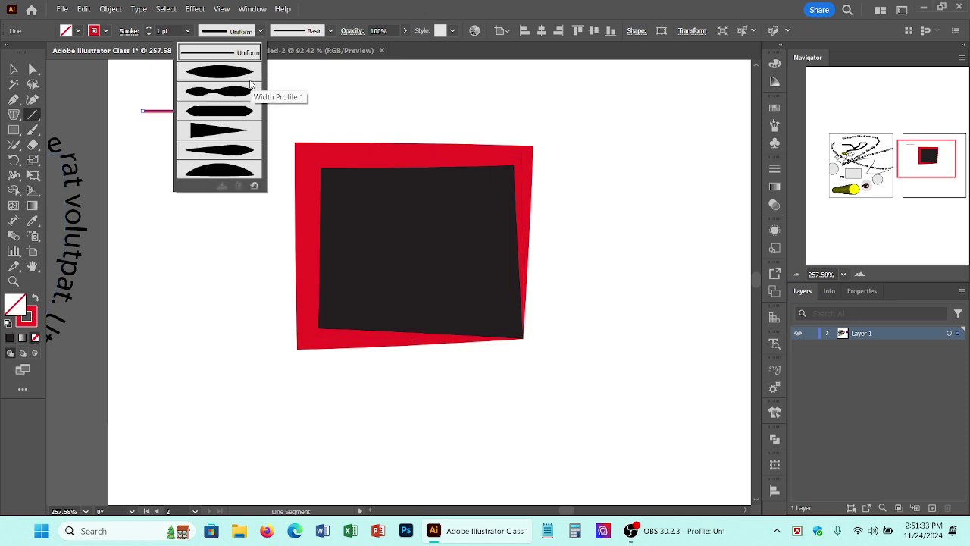
{"action": "left_click", "coordinate": [235, 137]}
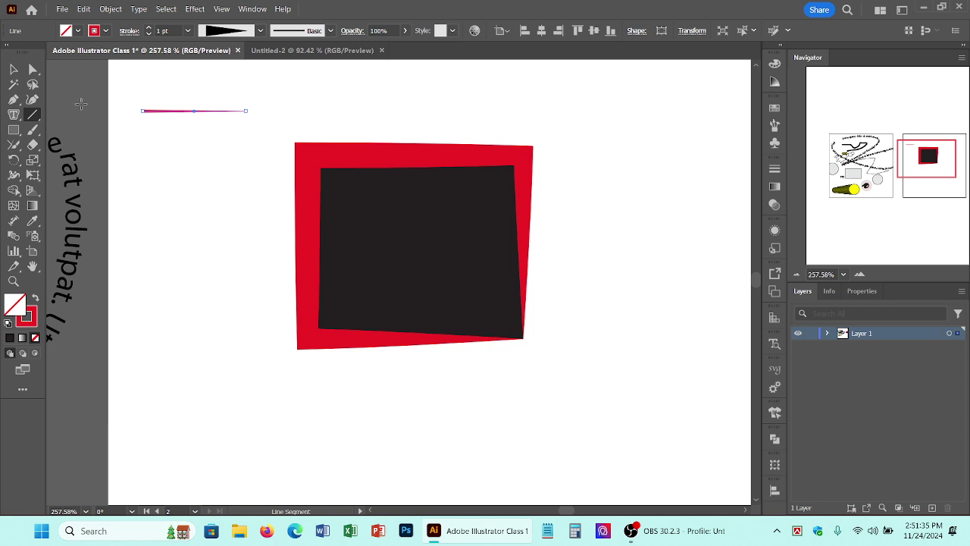
- Apply the teardrop-shaped width profile to the stroke of the short red line above the rectangle
{"action": "left_click", "coordinate": [14, 69]}
{"action": "left_click", "coordinate": [113, 154]}
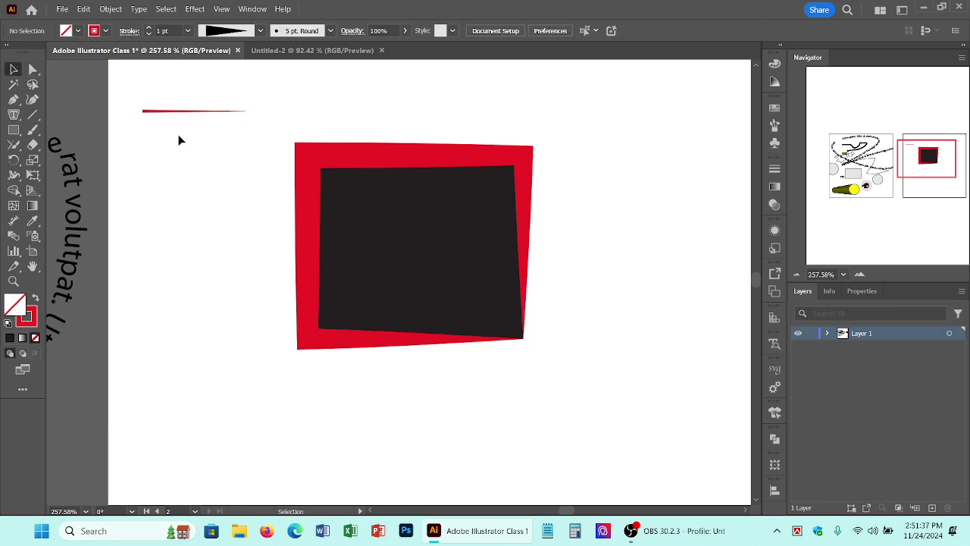
{"action": "left_click", "coordinate": [206, 111]}
{"action": "left_click", "coordinate": [260, 31]}
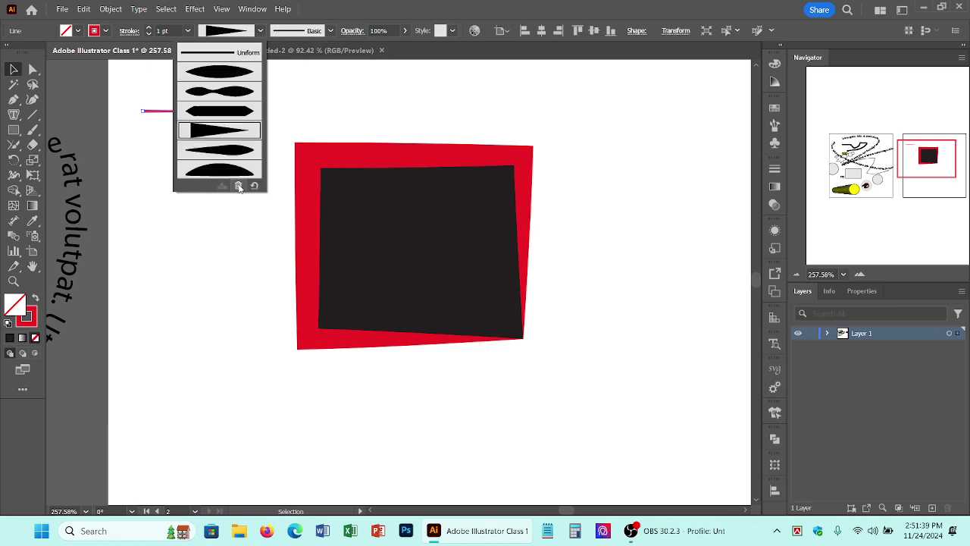
{"action": "left_click", "coordinate": [230, 152]}
{"action": "left_click", "coordinate": [195, 169]}
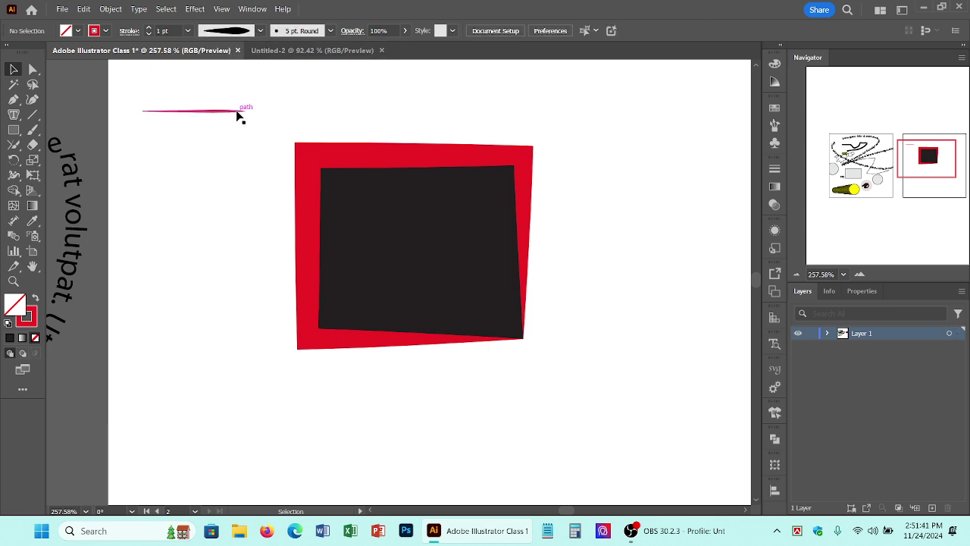
- Set the short red line's width profile to the half-dome shape with a flat base and deselect it
{"action": "left_click", "coordinate": [237, 111]}
{"action": "left_click", "coordinate": [260, 30]}
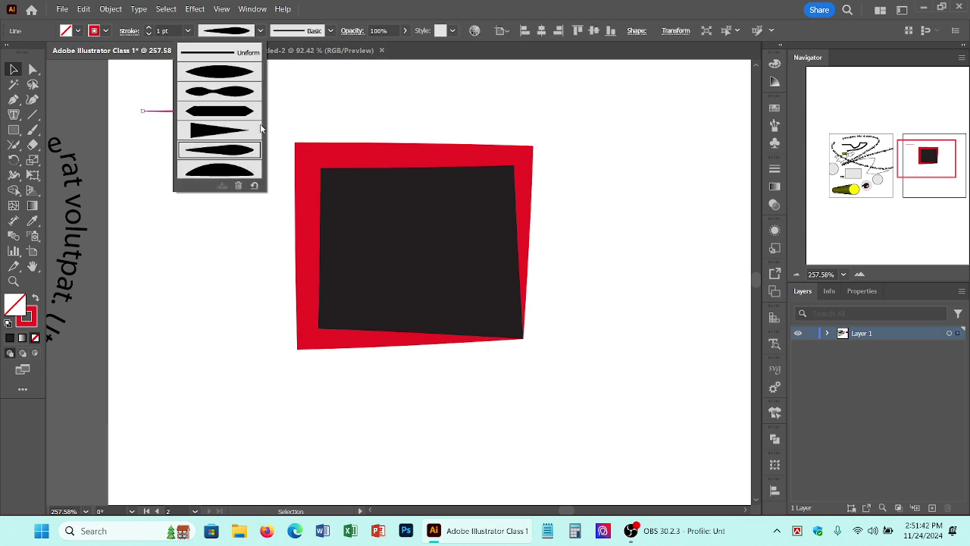
{"action": "left_click", "coordinate": [237, 174]}
{"action": "left_click", "coordinate": [224, 157]}
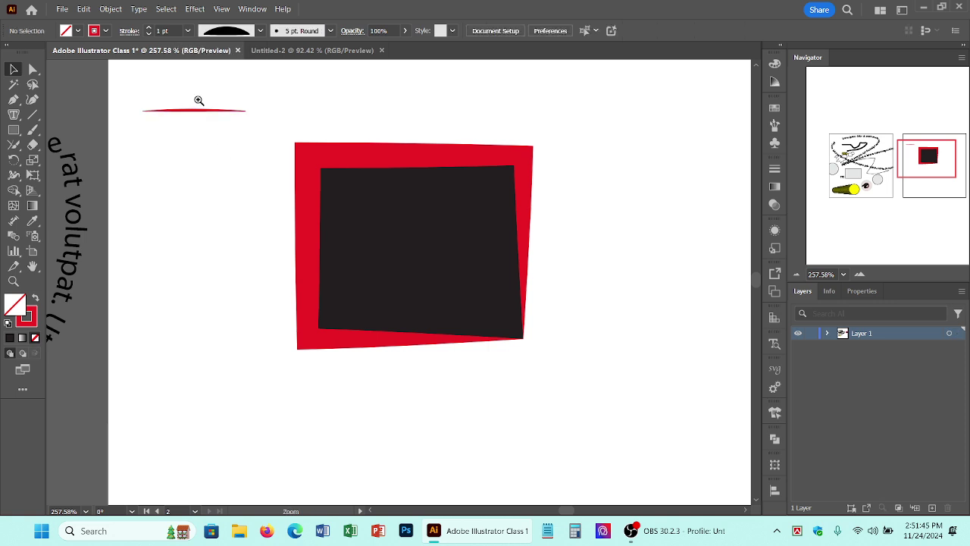
- Reset the black rectangle's red stroke to the Uniform width profile
{"action": "left_click_drag", "start_coordinate": [199, 100], "coordinate": [353, 168]}
{"action": "left_click_drag", "start_coordinate": [341, 218], "coordinate": [199, 156]}
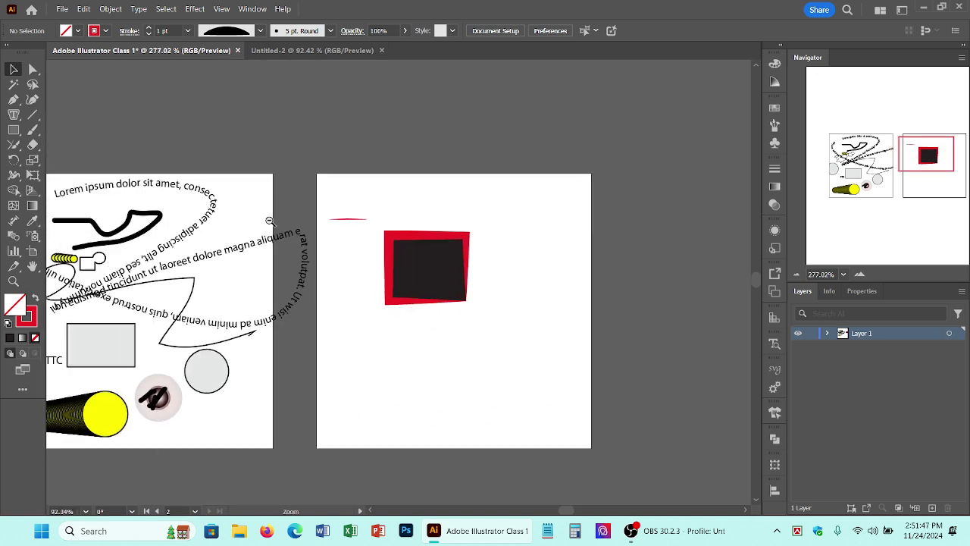
{"action": "left_click", "coordinate": [427, 266]}
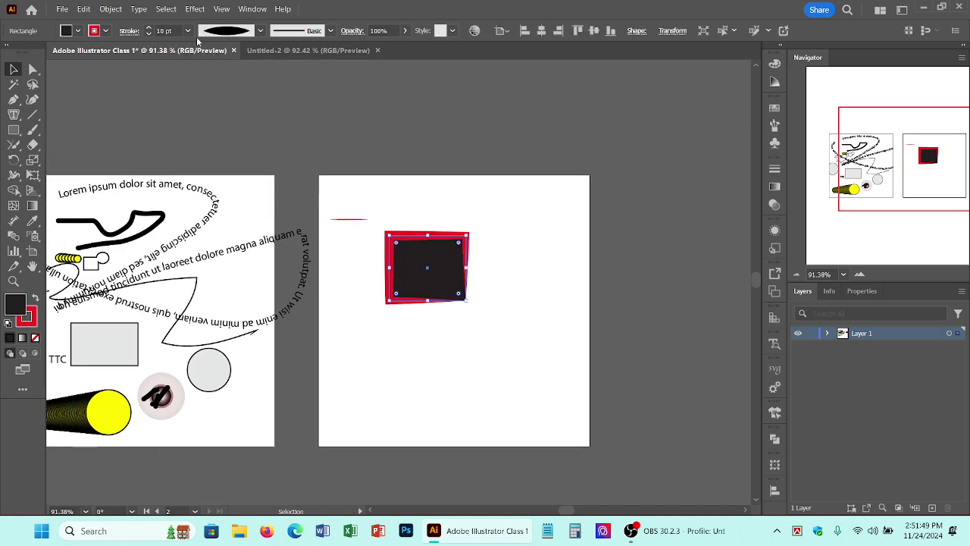
{"action": "left_click", "coordinate": [246, 33]}
{"action": "left_click", "coordinate": [224, 54]}
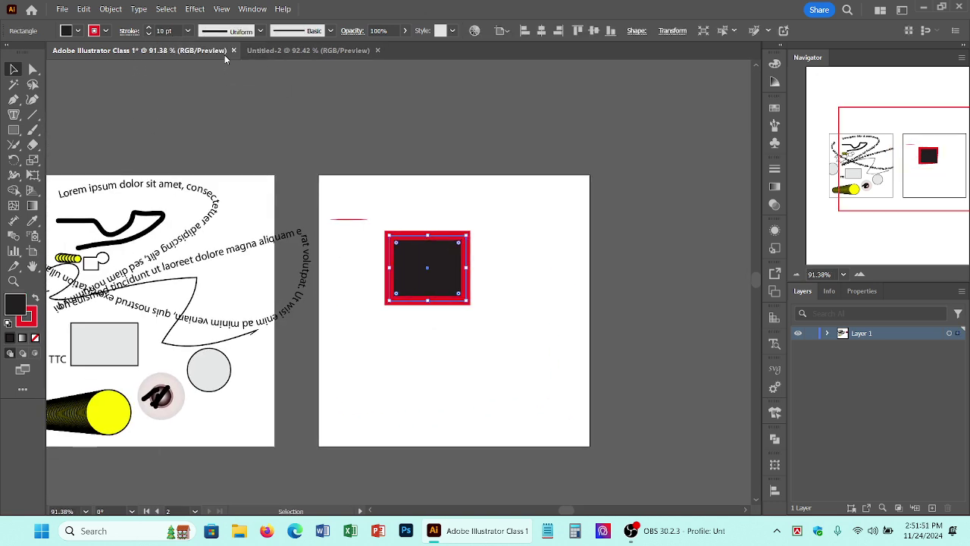
- Apply the rough charcoal-like art brush to the black rectangle's stroke
{"action": "left_click", "coordinate": [332, 31]}
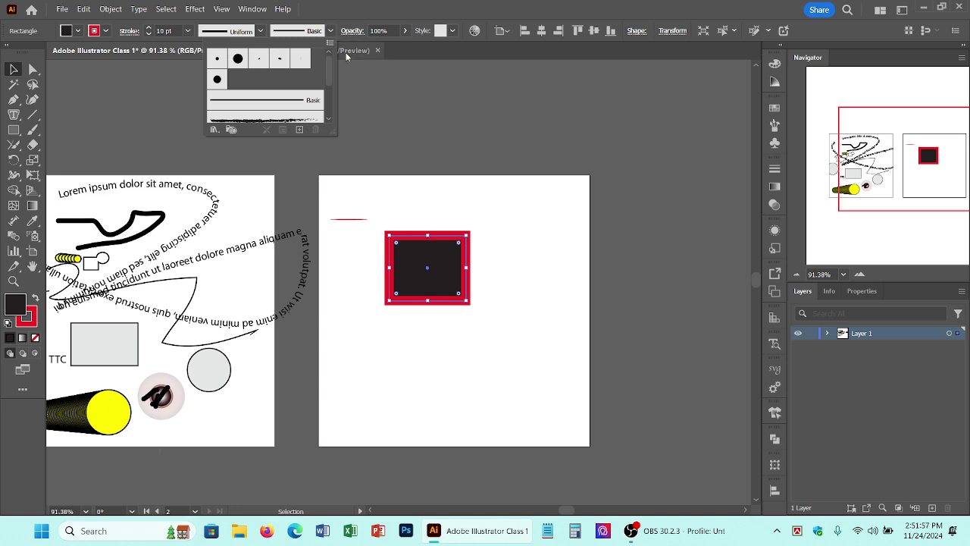
{"action": "scroll", "coordinate": [263, 106], "scroll_direction": "down", "scroll_amount": 3}
{"action": "scroll", "coordinate": [263, 106], "scroll_direction": "up", "scroll_amount": 3}
{"action": "scroll", "coordinate": [264, 107], "scroll_direction": "down", "scroll_amount": 2}
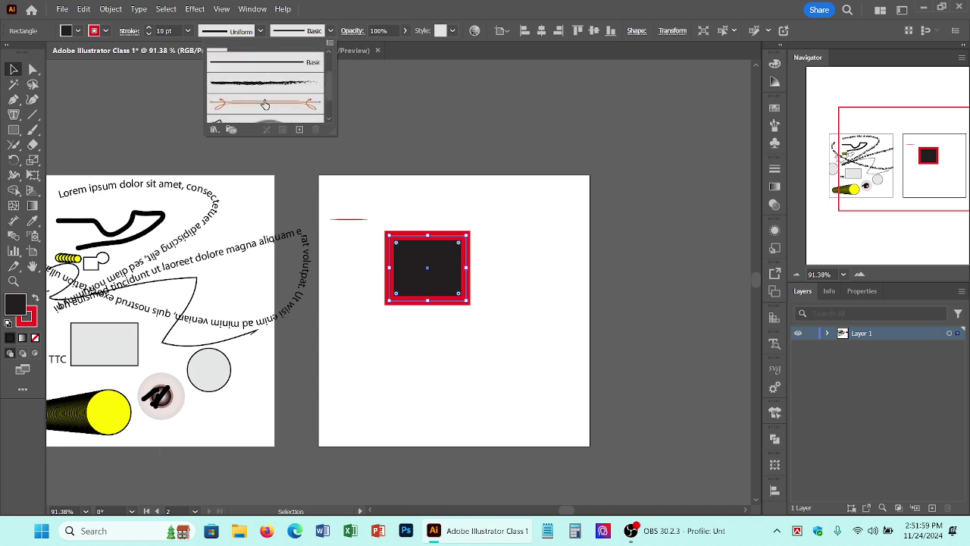
{"action": "left_click", "coordinate": [263, 83]}
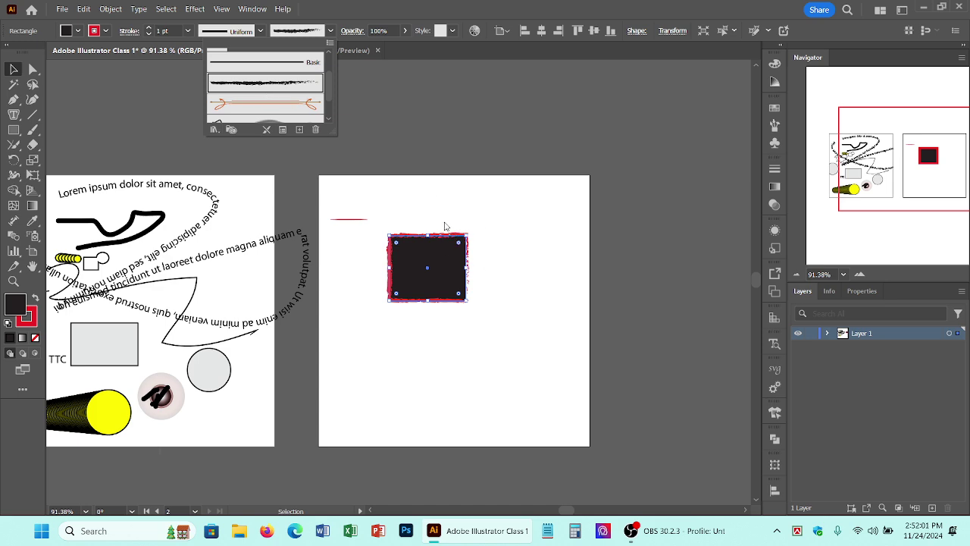
- Try the dark blue denim-seam pattern brush on the rectangle's stroke and return it to the Basic brush
{"action": "scroll", "coordinate": [285, 99], "scroll_direction": "down", "scroll_amount": 2}
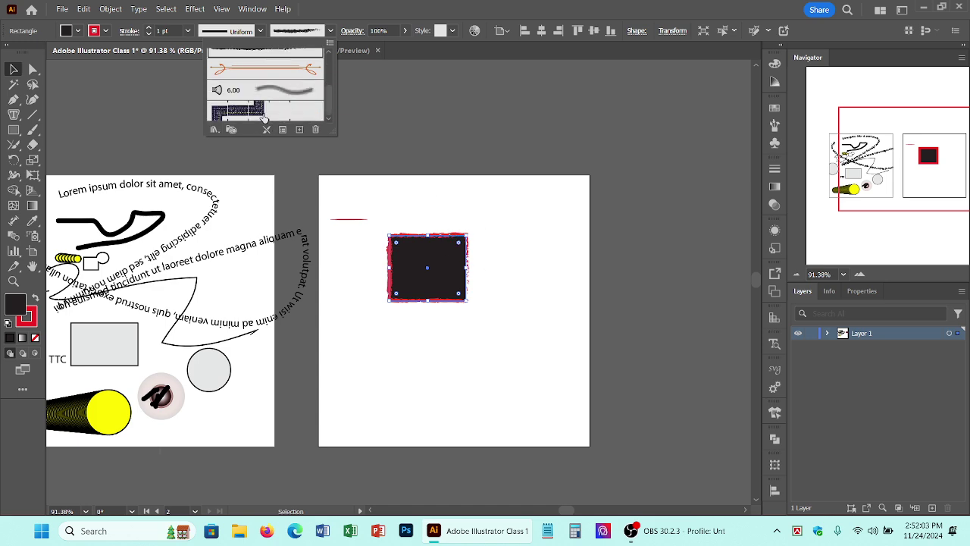
{"action": "left_click", "coordinate": [251, 110]}
{"action": "scroll", "coordinate": [289, 102], "scroll_direction": "up", "scroll_amount": 2}
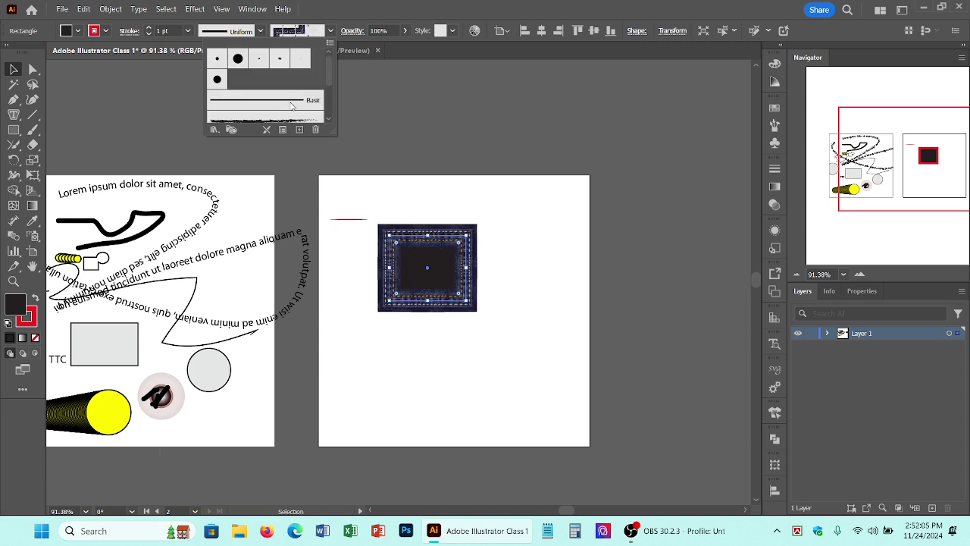
{"action": "scroll", "coordinate": [280, 110], "scroll_direction": "down", "scroll_amount": 2}
{"action": "scroll", "coordinate": [276, 94], "scroll_direction": "up", "scroll_amount": 3}
{"action": "left_click", "coordinate": [286, 107]}
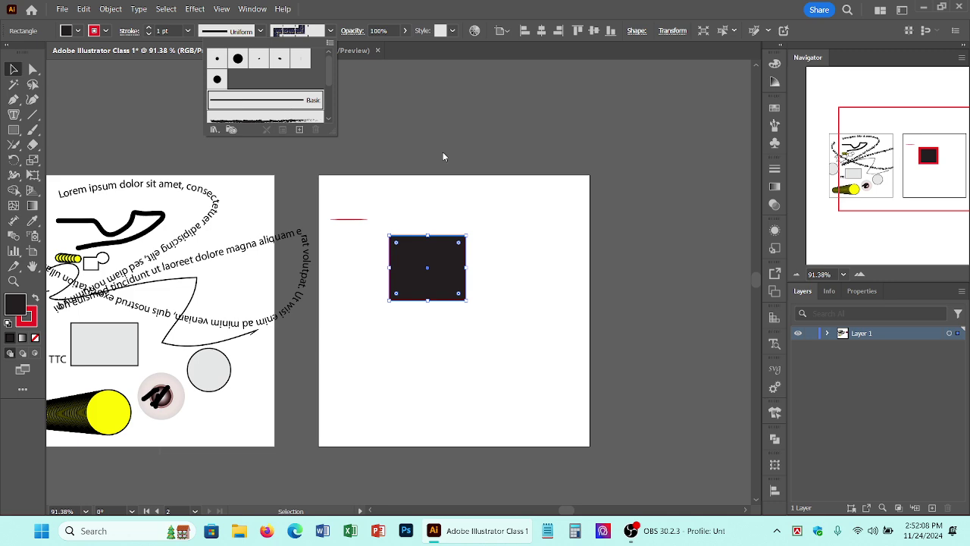
{"action": "left_click", "coordinate": [535, 216]}
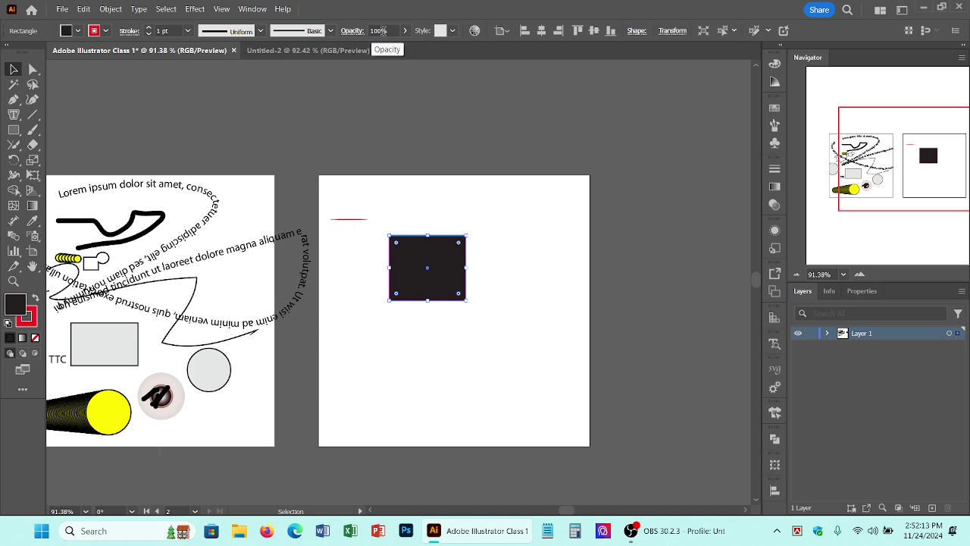
- Lower the rectangle's opacity gradually to 0% and deselect it to view the transparency
{"action": "left_click", "coordinate": [379, 30]}
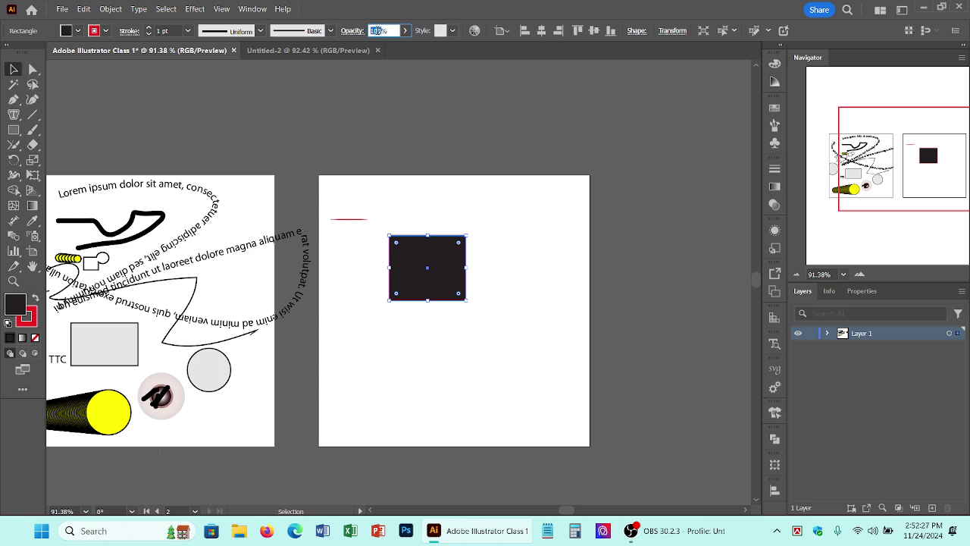
{"action": "scroll", "coordinate": [377, 30], "scroll_direction": "down", "scroll_amount": 10}
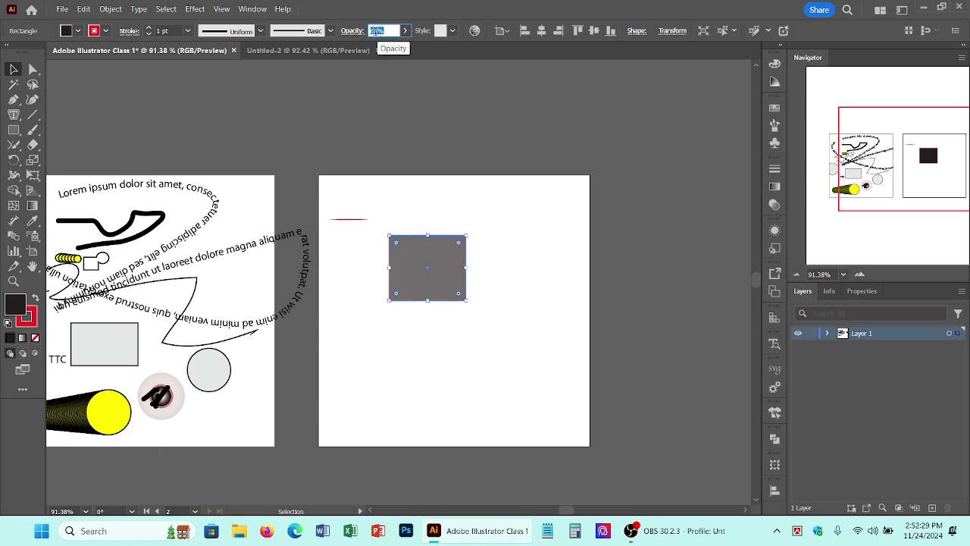
{"action": "scroll", "coordinate": [376, 30], "scroll_direction": "down", "scroll_amount": 15}
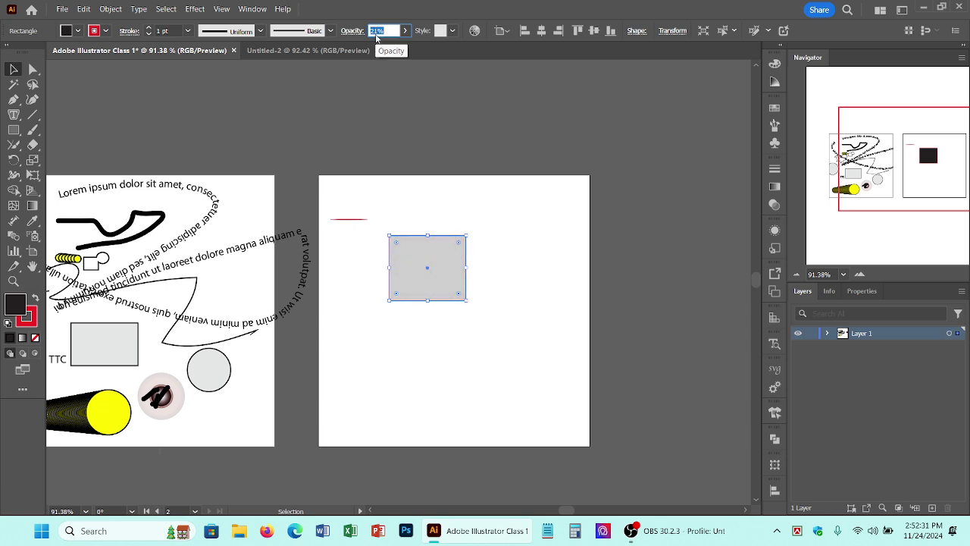
{"action": "scroll", "coordinate": [377, 34], "scroll_direction": "down", "scroll_amount": 10}
{"action": "scroll", "coordinate": [378, 28], "scroll_direction": "down", "scroll_amount": 5}
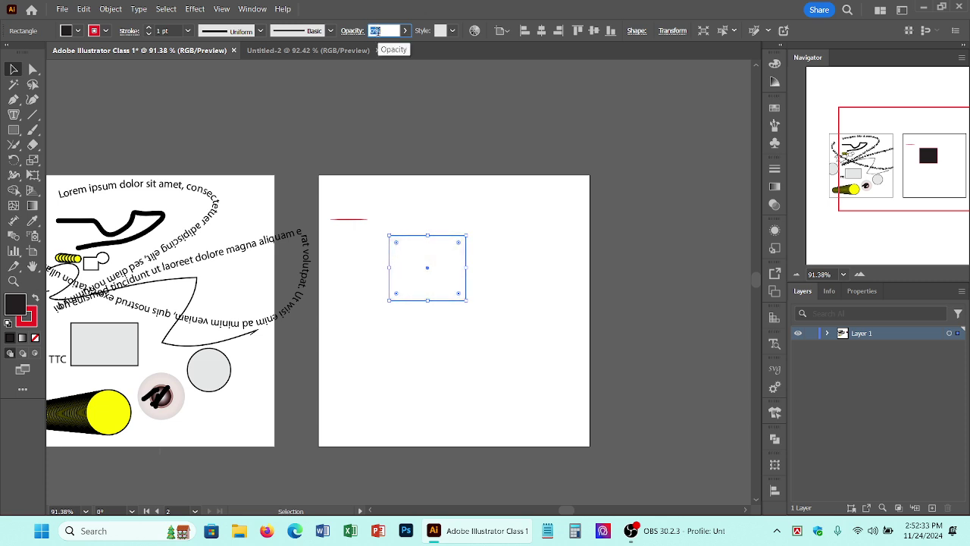
{"action": "left_click", "coordinate": [382, 282]}
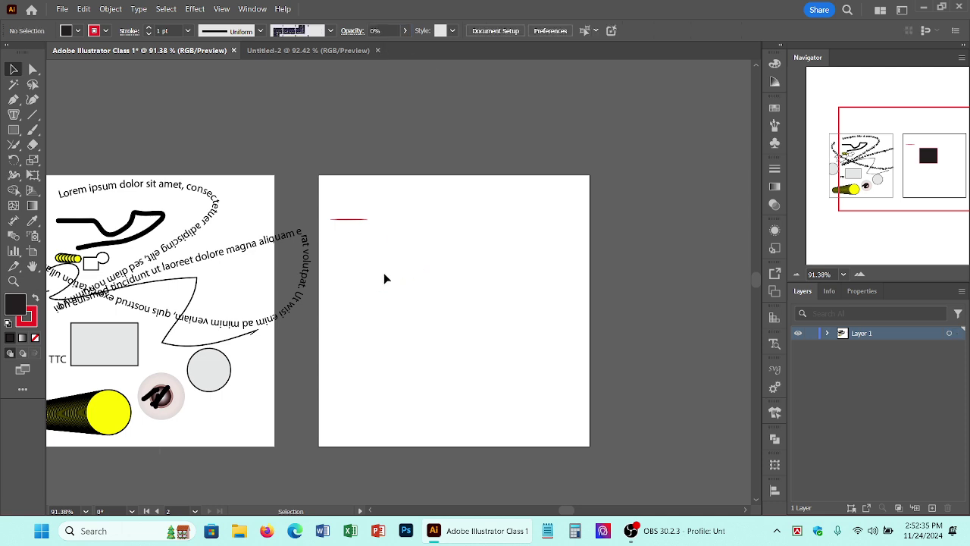
- Reselect the transparent rectangle, raise its opacity to 100% and deselect it
{"action": "left_click", "coordinate": [391, 279]}
{"action": "left_click", "coordinate": [507, 336]}
{"action": "left_click_drag", "start_coordinate": [379, 270], "coordinate": [379, 269]}
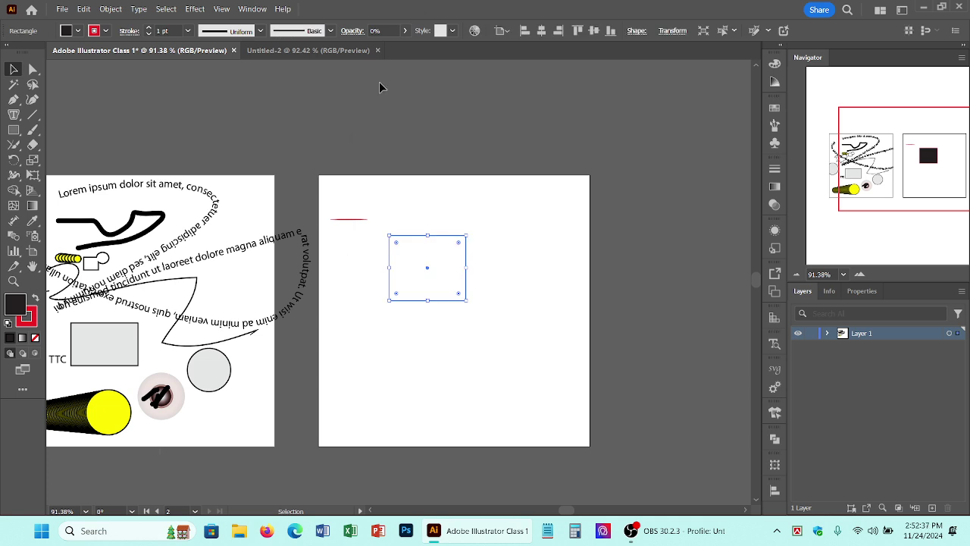
{"action": "left_click", "coordinate": [377, 31]}
{"action": "scroll", "coordinate": [377, 30], "scroll_direction": "up", "scroll_amount": 20}
{"action": "scroll", "coordinate": [377, 30], "scroll_direction": "up", "scroll_amount": 20}
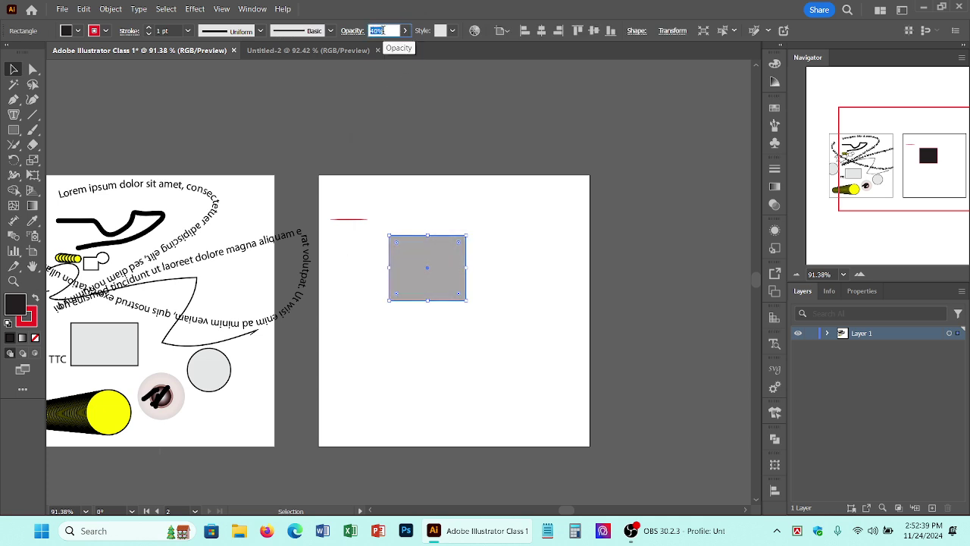
{"action": "scroll", "coordinate": [382, 31], "scroll_direction": "up", "scroll_amount": 10}
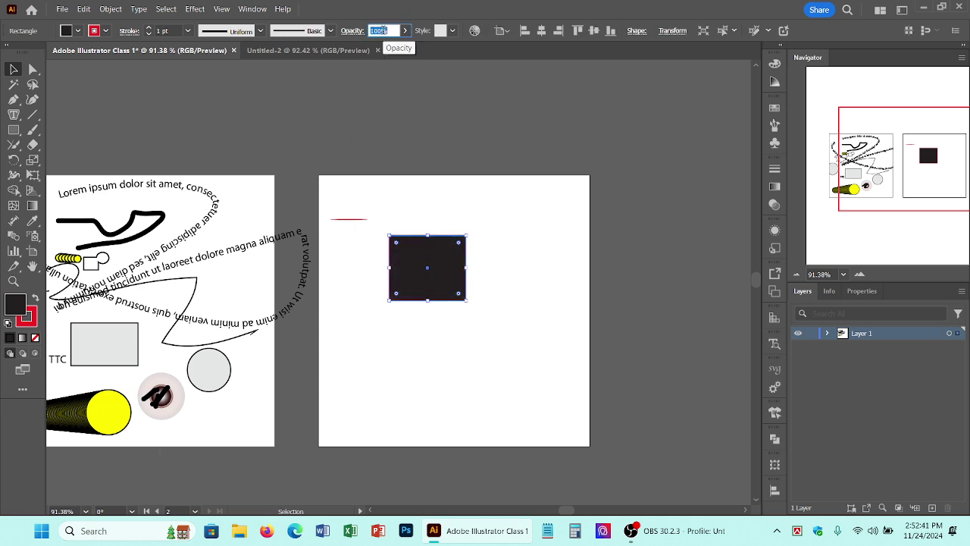
{"action": "left_click", "coordinate": [543, 170]}
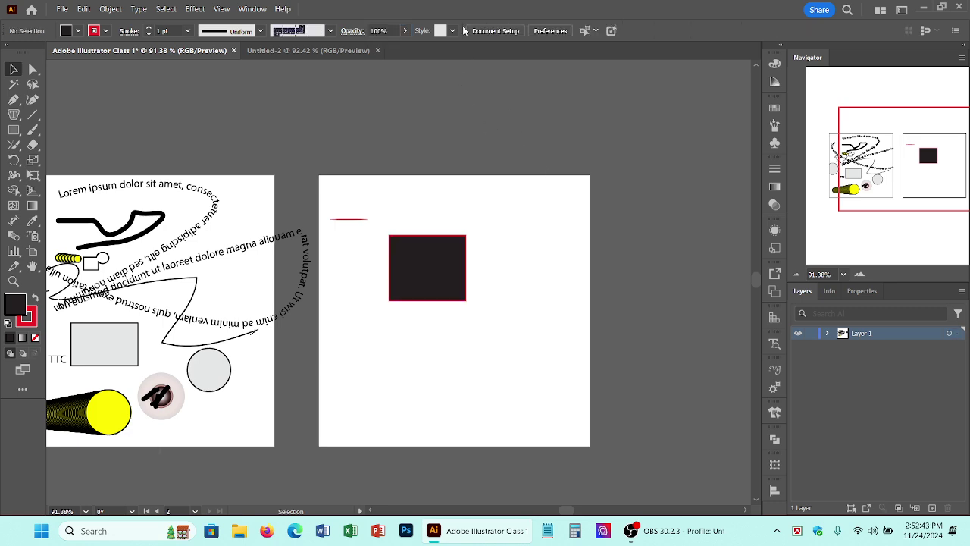
- Try the light blue gradient graphic style on the rectangle and replace it with the teal swirl-patterned style
{"action": "left_click", "coordinate": [457, 251]}
{"action": "left_click", "coordinate": [454, 32]}
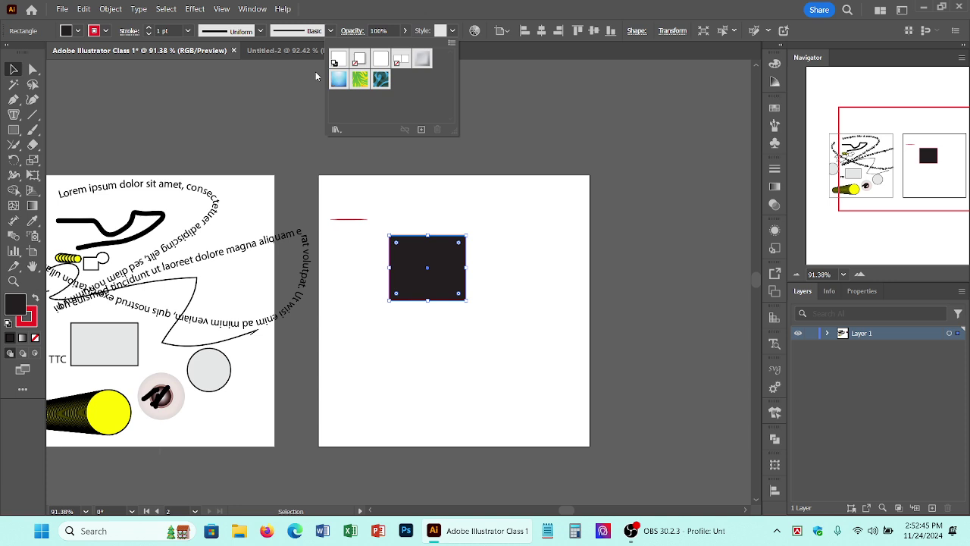
{"action": "left_click", "coordinate": [337, 80]}
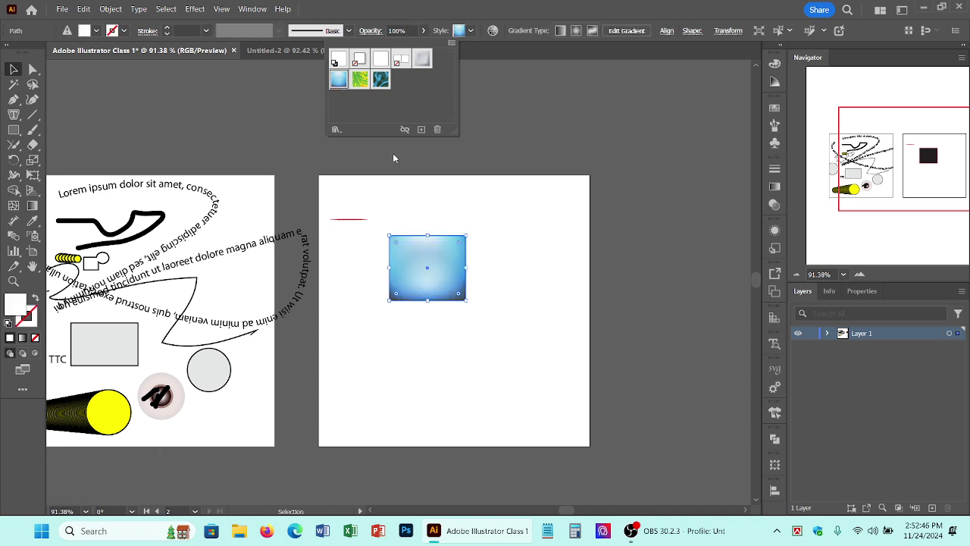
{"action": "left_click", "coordinate": [380, 81]}
- Apply a dark red bevelled graphic style from the Buttons and Rollovers library to the rectangle and close the library
{"action": "left_click", "coordinate": [337, 129]}
{"action": "left_click", "coordinate": [383, 216]}
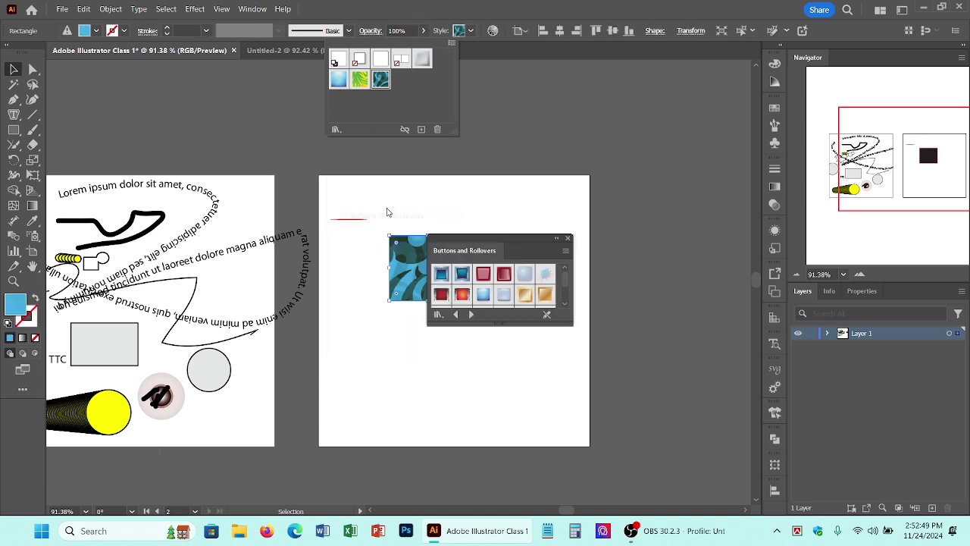
{"action": "left_click_drag", "start_coordinate": [513, 238], "coordinate": [587, 105]}
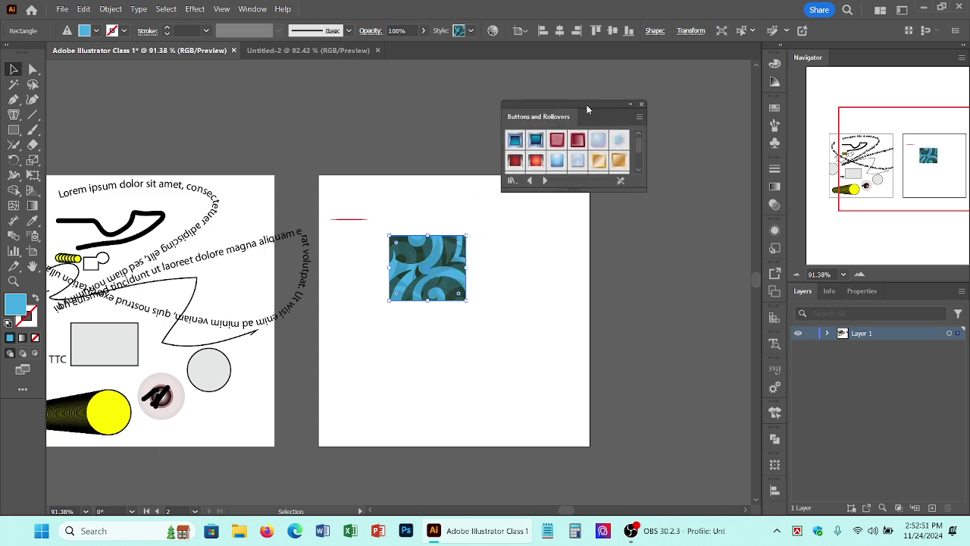
{"action": "left_click", "coordinate": [578, 141]}
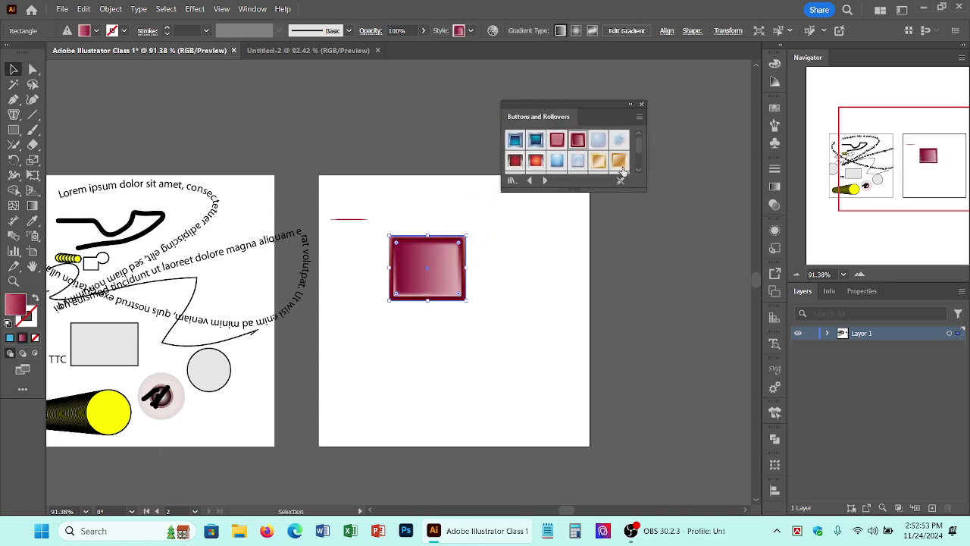
{"action": "left_click", "coordinate": [641, 104]}
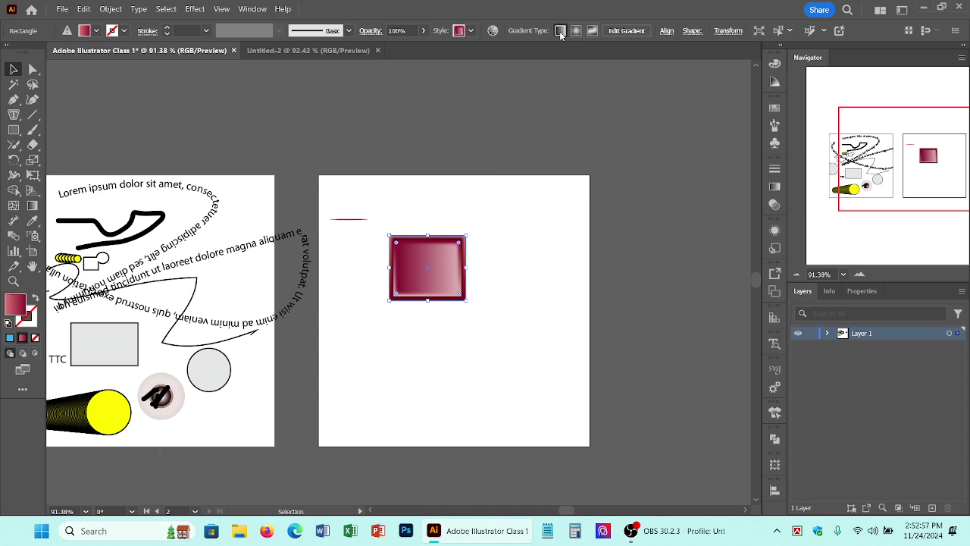
- Delete the styled rectangle and draw a new one near the centre of the second artboard
{"action": "key", "text": "Delete"}
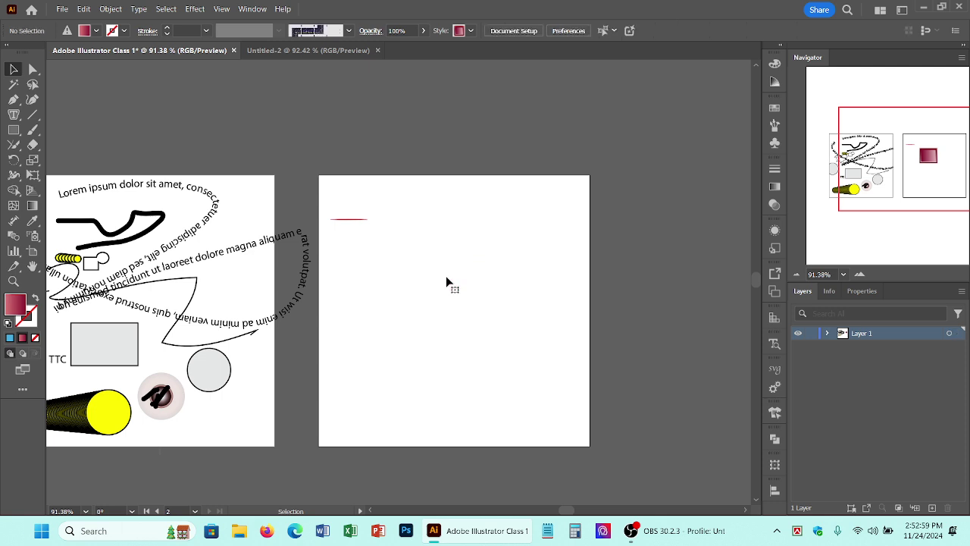
{"action": "left_click", "coordinate": [13, 129]}
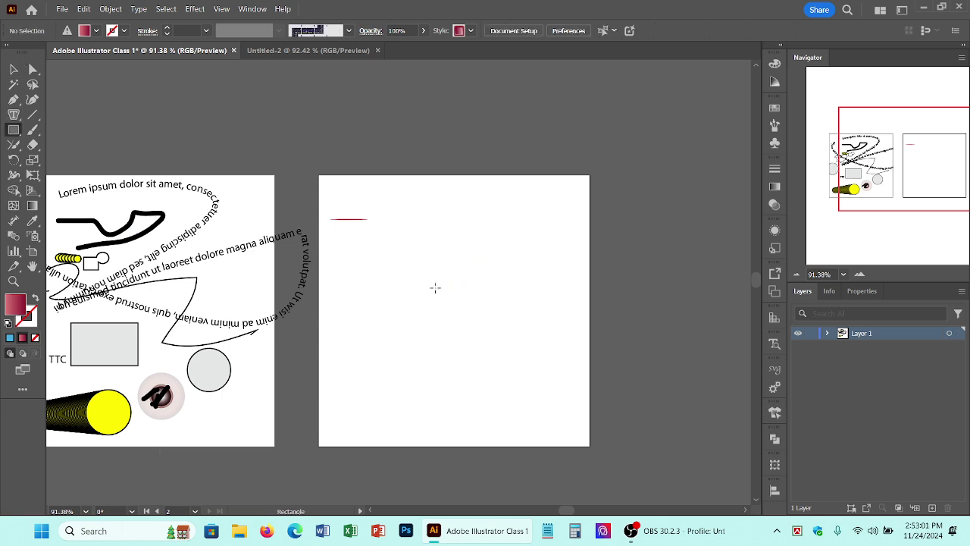
{"action": "left_click_drag", "start_coordinate": [436, 254], "coordinate": [521, 317]}
- Apply the default graphic style with white fill and black stroke to the new rectangle, leaving the Selection tool active
{"action": "left_click", "coordinate": [452, 32]}
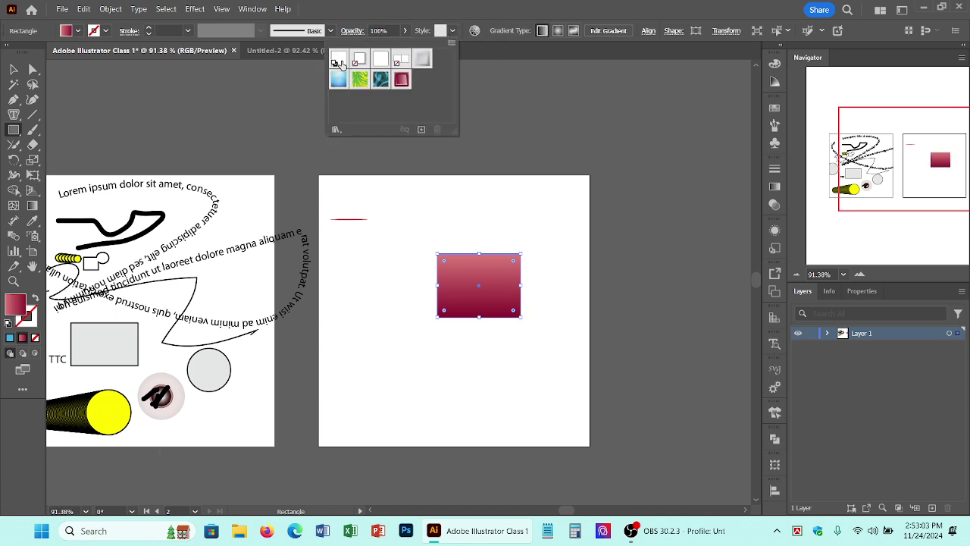
{"action": "left_click", "coordinate": [339, 60]}
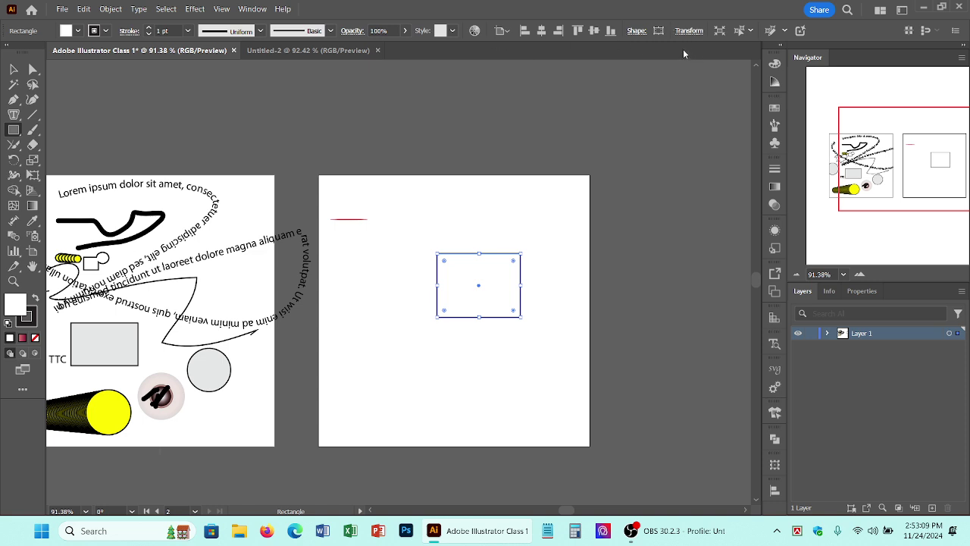
{"action": "left_click", "coordinate": [14, 69]}
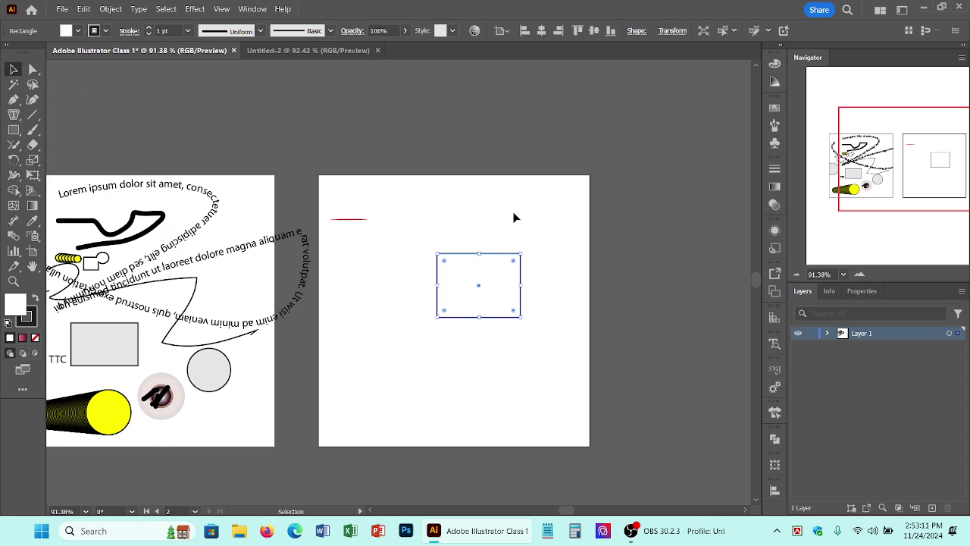
- Delete the short red stroke near the upper-left corner of the second artboard
{"action": "left_click", "coordinate": [443, 240]}
{"action": "left_click", "coordinate": [509, 289]}
{"action": "left_click", "coordinate": [350, 220]}
{"action": "key", "text": "Delete"}
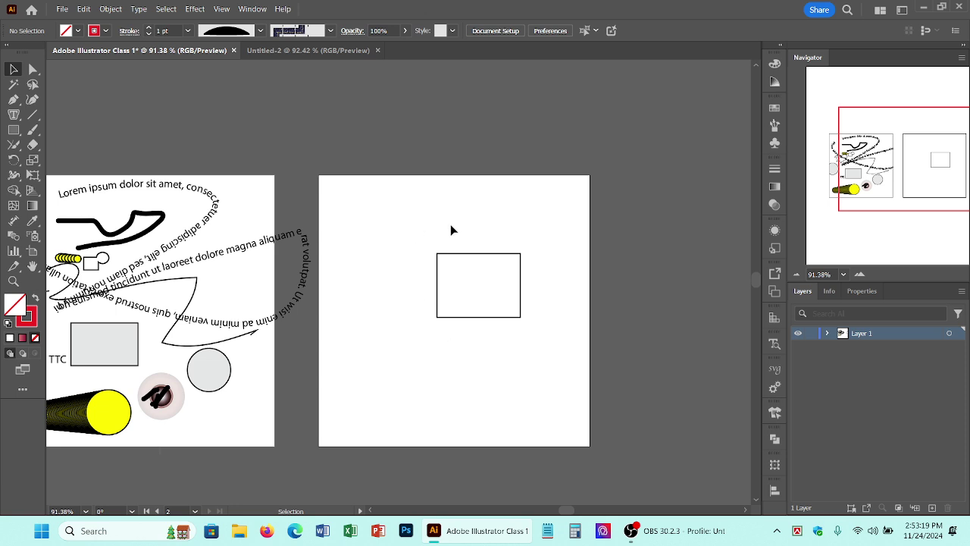
- Display the Align options and align the rectangle horizontally to the artboard's left edge, centre and right edge in turn
{"action": "left_click", "coordinate": [497, 267]}
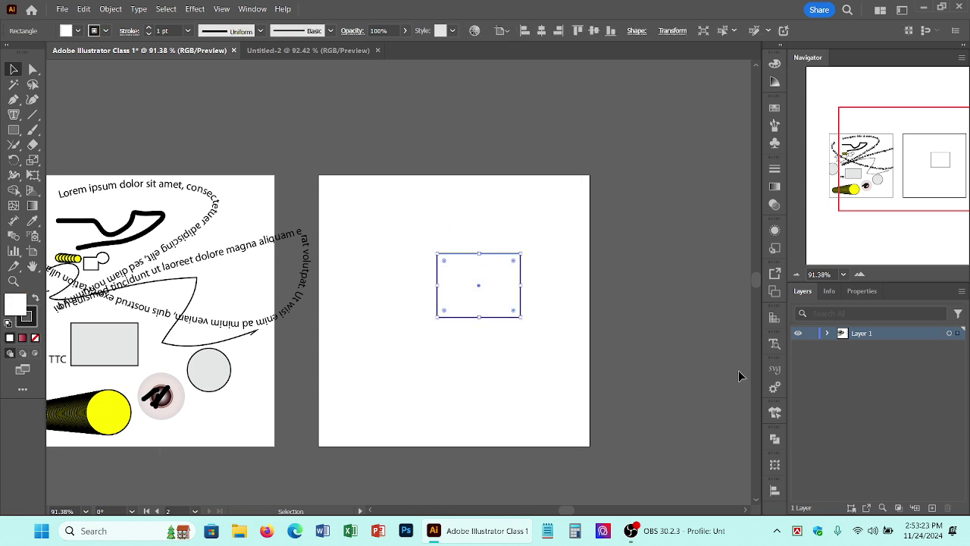
{"action": "left_click", "coordinate": [774, 491]}
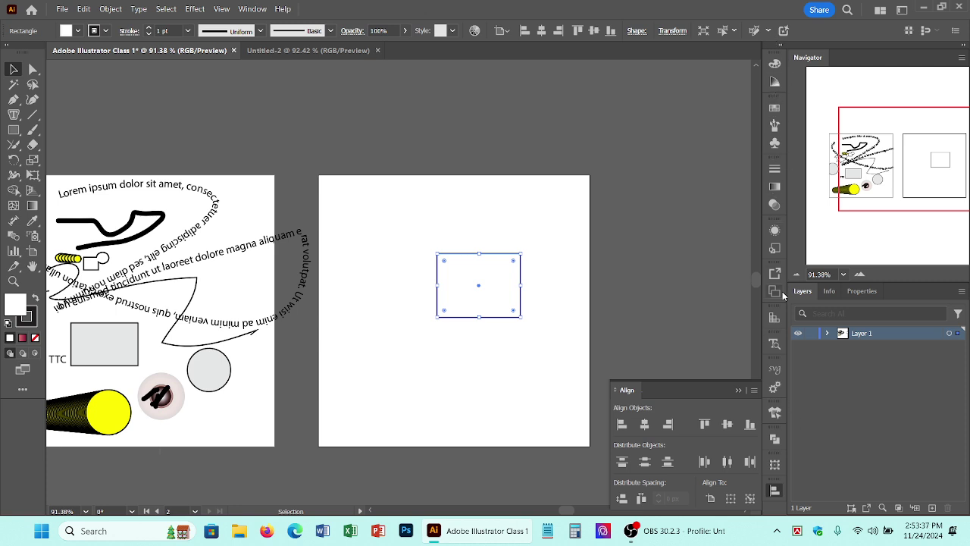
{"action": "left_click", "coordinate": [621, 429]}
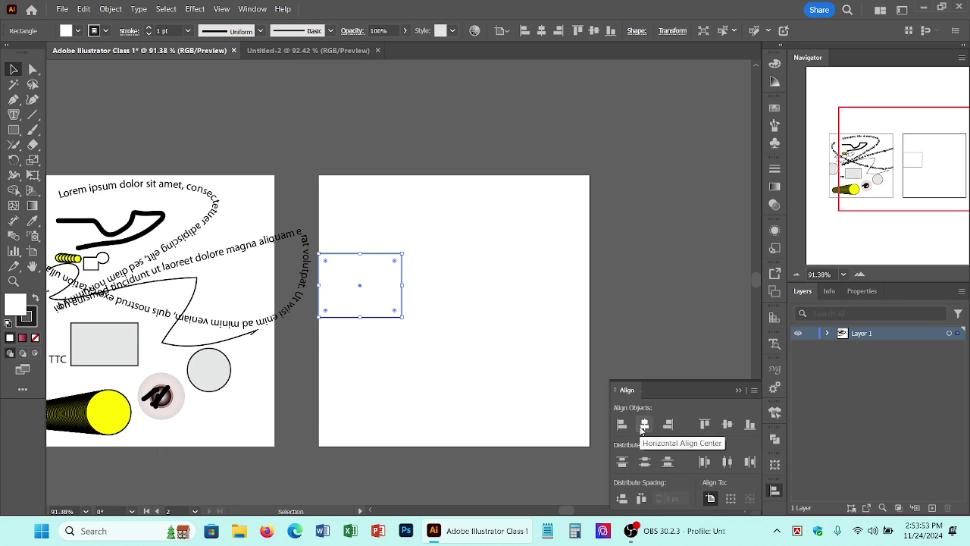
{"action": "left_click", "coordinate": [644, 426]}
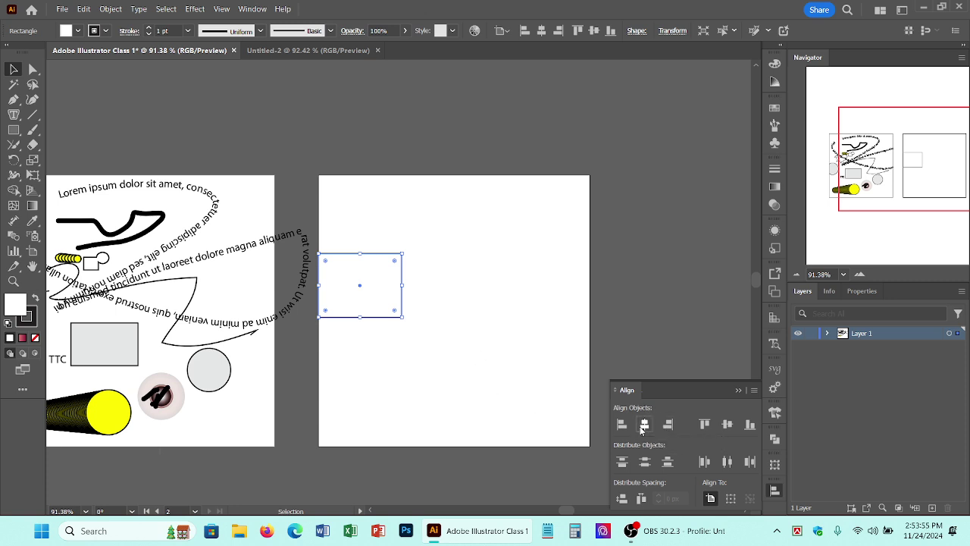
{"action": "left_click", "coordinate": [672, 433]}
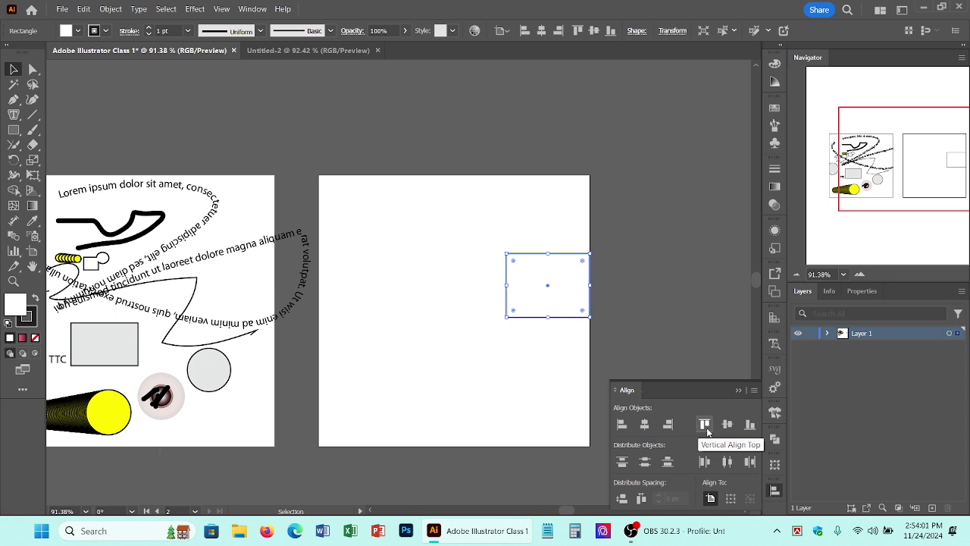
- Align the rectangle vertically to the artboard's top edge, middle and bottom edge in turn
{"action": "left_click", "coordinate": [705, 426]}
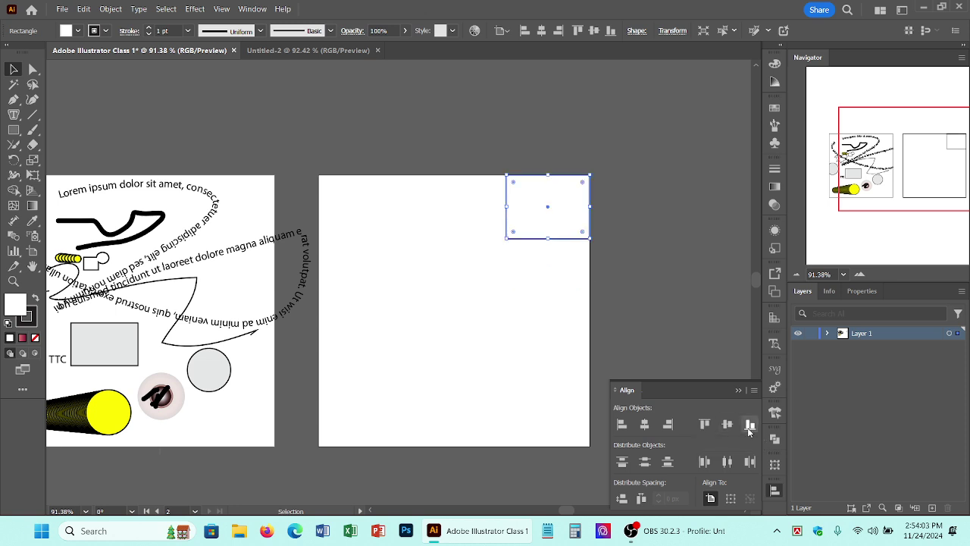
{"action": "left_click", "coordinate": [727, 425]}
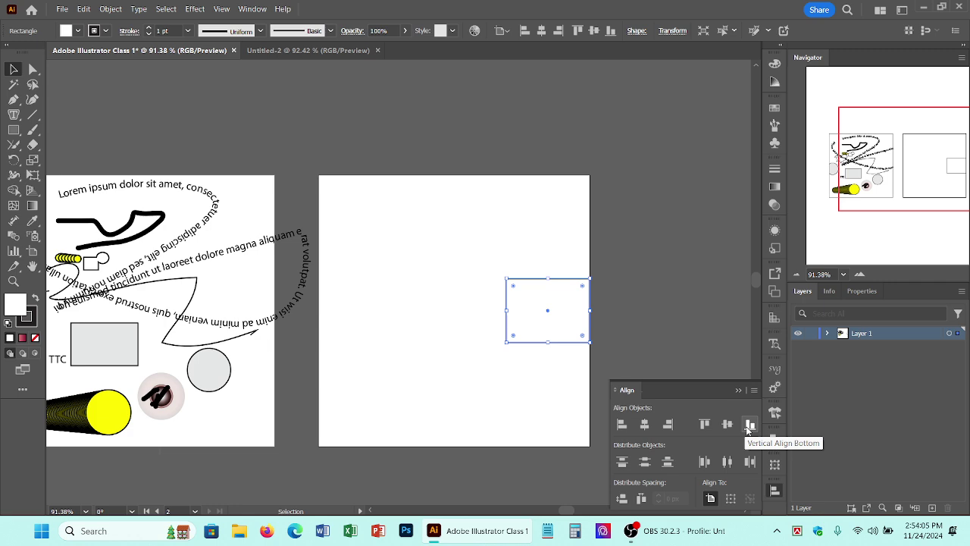
{"action": "left_click", "coordinate": [749, 426]}
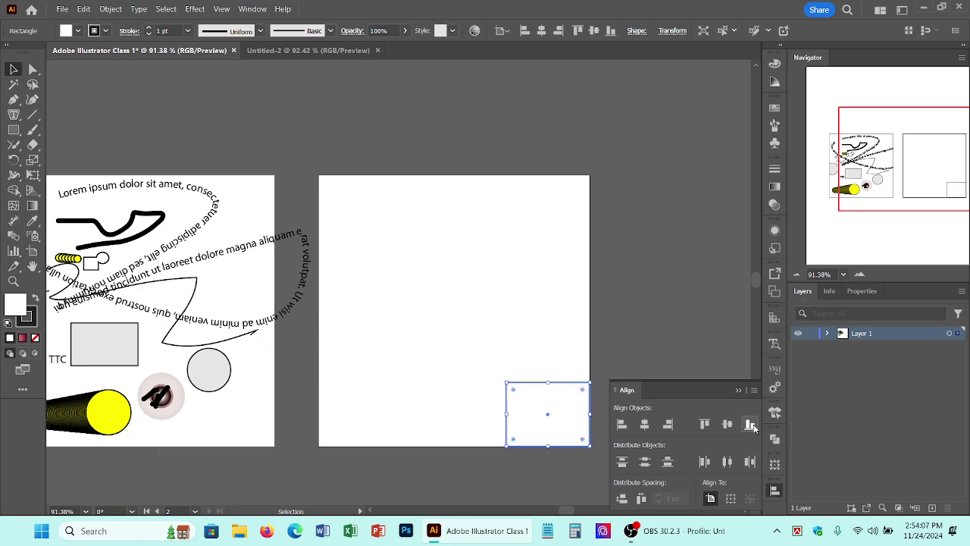
- Centre the rectangle vertically and horizontally on the second artboard and deselect it
{"action": "left_click", "coordinate": [727, 425]}
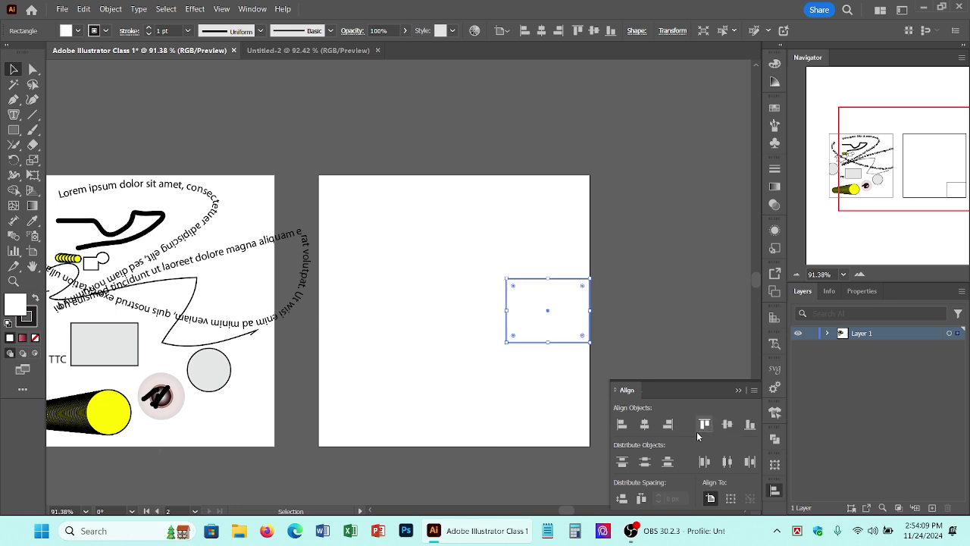
{"action": "left_click", "coordinate": [644, 425]}
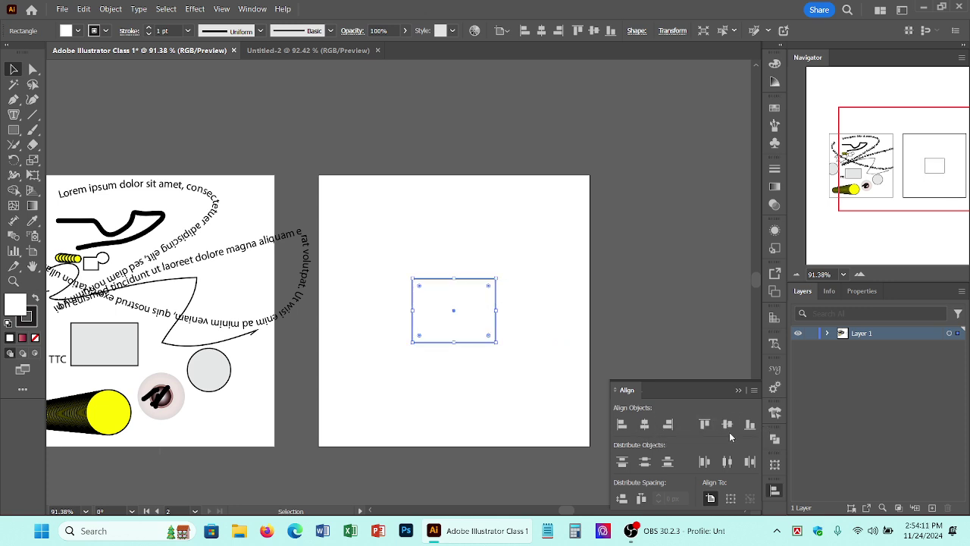
{"action": "left_click", "coordinate": [555, 341]}
{"action": "left_click_drag", "start_coordinate": [397, 258], "coordinate": [513, 399]}
{"action": "left_click", "coordinate": [542, 288]}
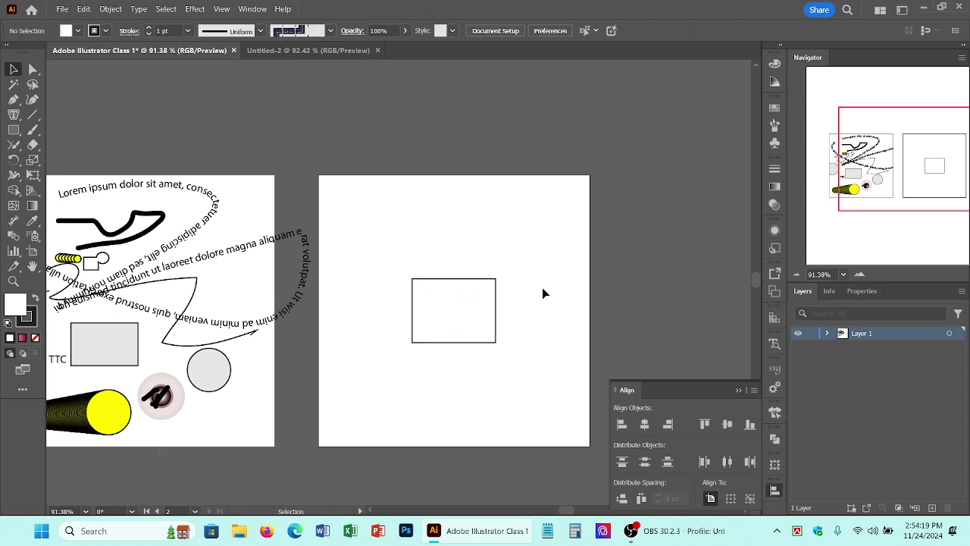
- Draw a small circle above the rectangle with the Ellipse tool, return to the Selection tool and deselect the circle
{"action": "left_click", "coordinate": [15, 130]}
{"action": "left_click", "coordinate": [70, 160]}
{"action": "left_click_drag", "start_coordinate": [429, 225], "coordinate": [473, 268]}
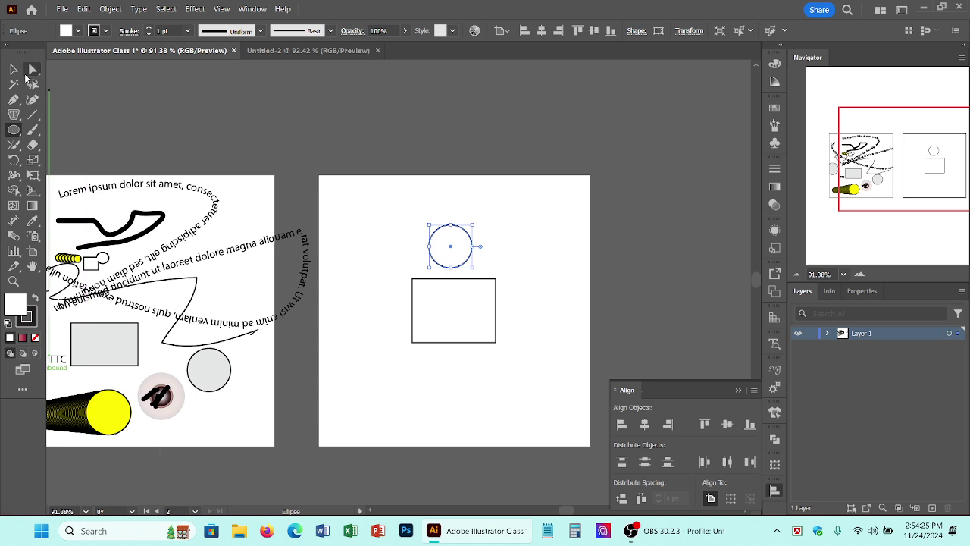
{"action": "key", "text": "v"}
{"action": "left_click", "coordinate": [499, 221]}
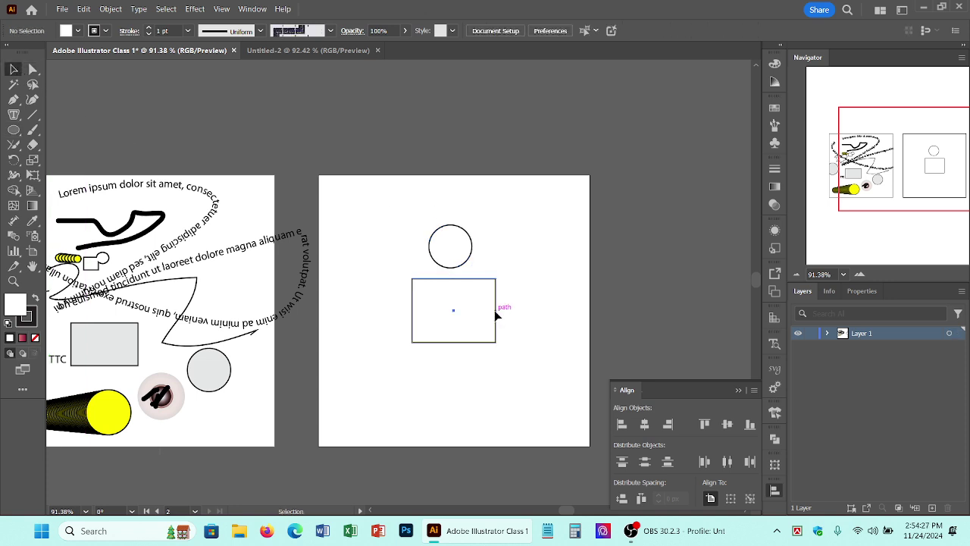
- Centre the circle horizontally and vertically on the second artboard so it sits inside the rectangle, and deselect it
{"action": "left_click", "coordinate": [496, 307]}
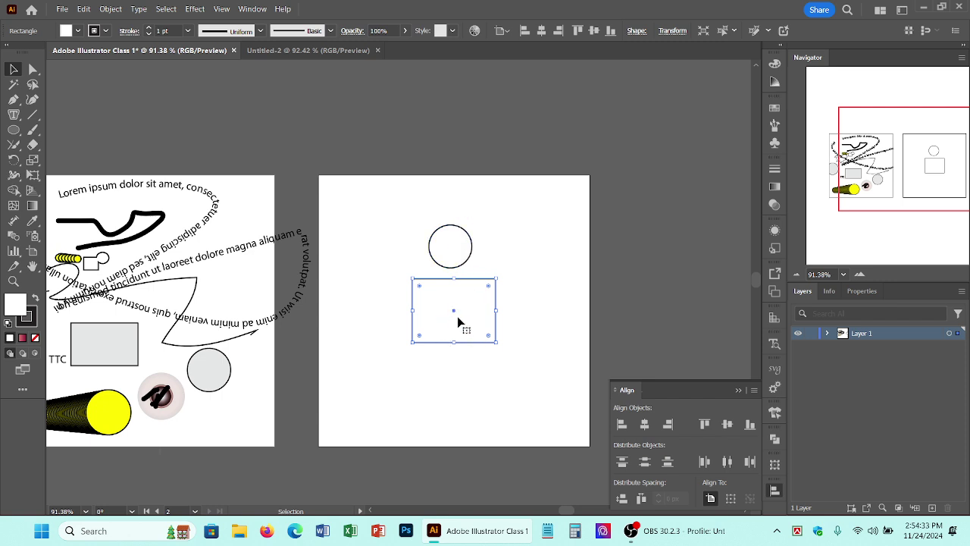
{"action": "left_click", "coordinate": [576, 265]}
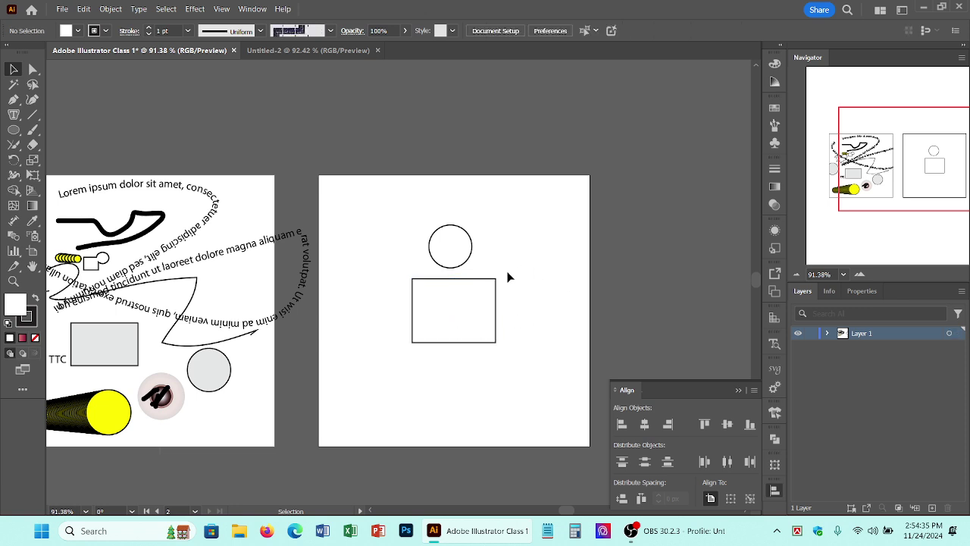
{"action": "left_click", "coordinate": [409, 287]}
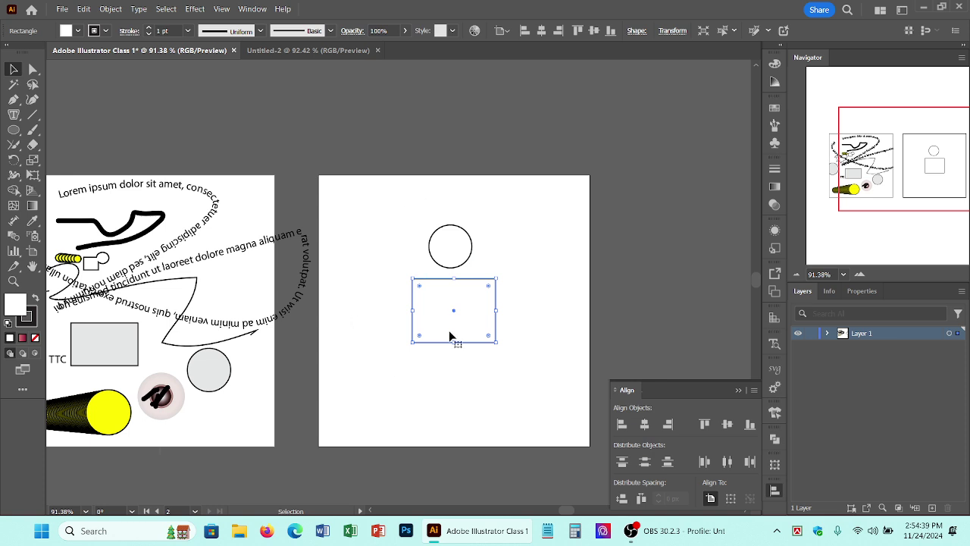
{"action": "left_click", "coordinate": [537, 243]}
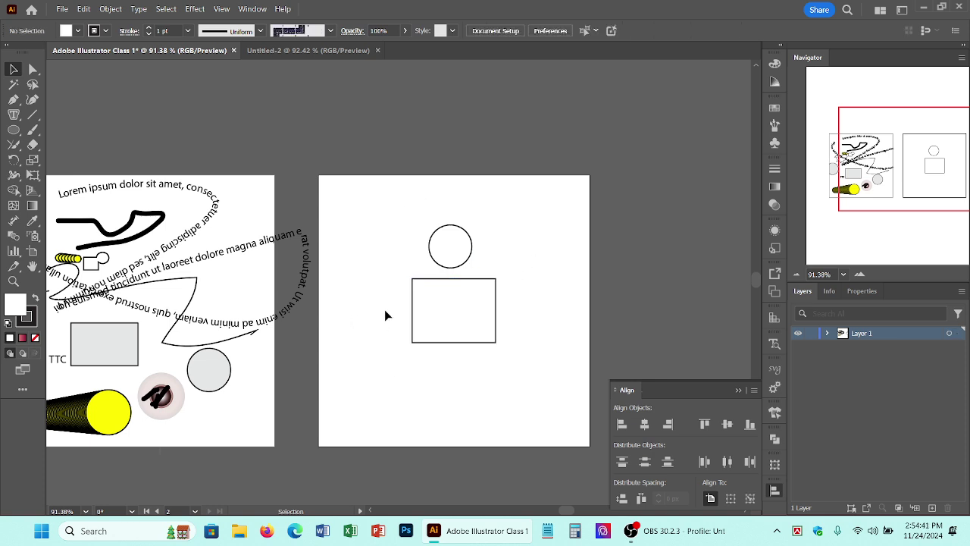
{"action": "left_click", "coordinate": [472, 250]}
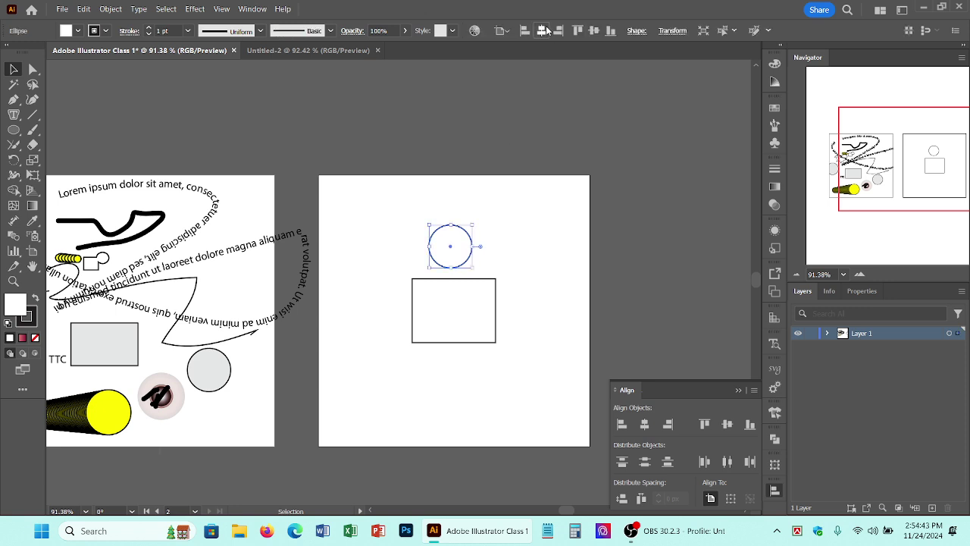
{"action": "left_click", "coordinate": [595, 32]}
{"action": "left_click", "coordinate": [530, 266]}
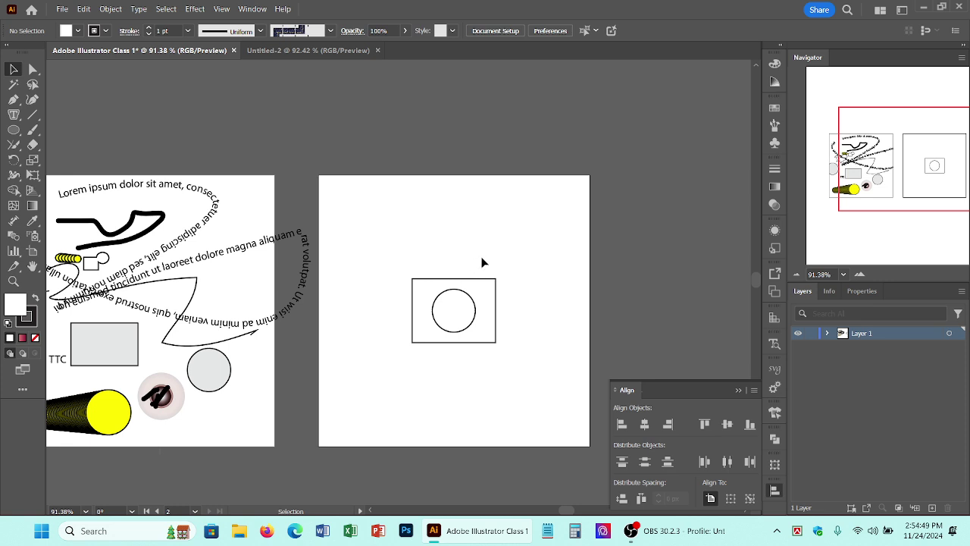
- Move the rectangle away from the circle to the upper-right area of the second artboard
{"action": "left_click", "coordinate": [496, 282]}
{"action": "left_click_drag", "start_coordinate": [497, 294], "coordinate": [579, 197]}
{"action": "left_click", "coordinate": [434, 345]}
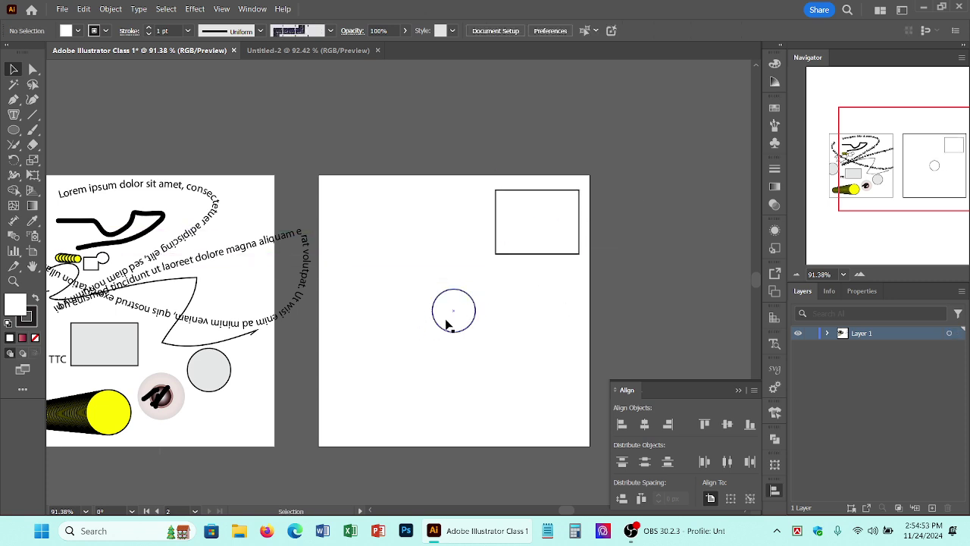
- Align the circle to the artboard's top edge and right edge, trying the left edge in between, and deselect it
{"action": "left_click", "coordinate": [455, 332]}
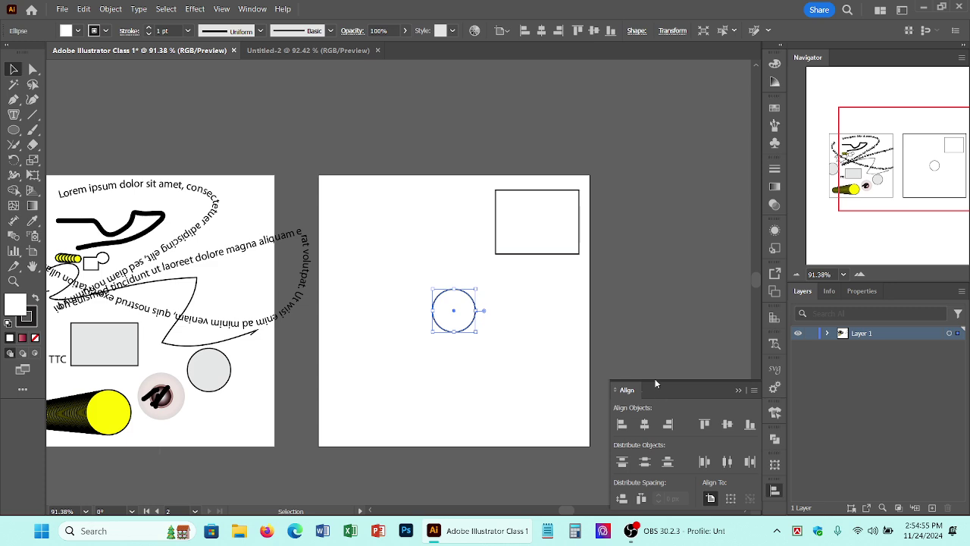
{"action": "left_click", "coordinate": [705, 426]}
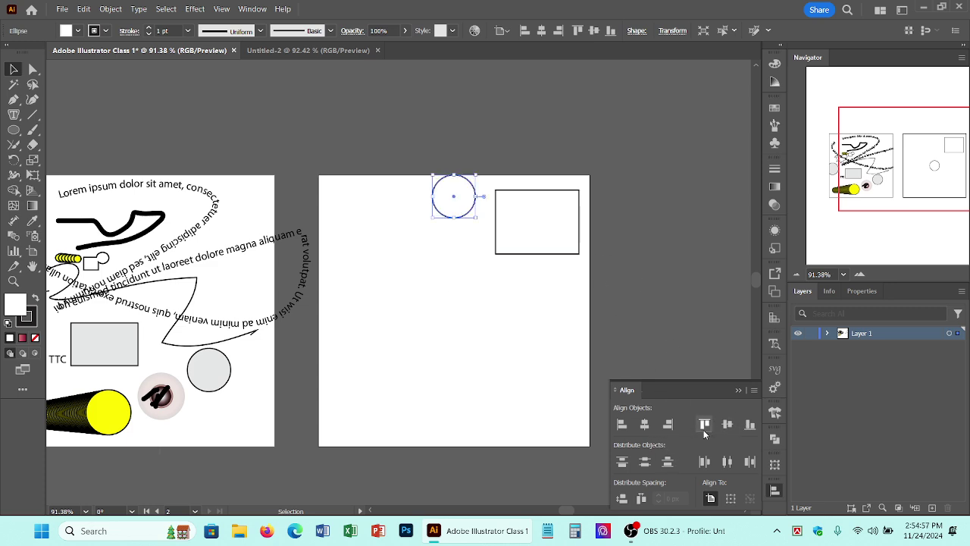
{"action": "left_click", "coordinate": [622, 424]}
{"action": "left_click", "coordinate": [668, 425]}
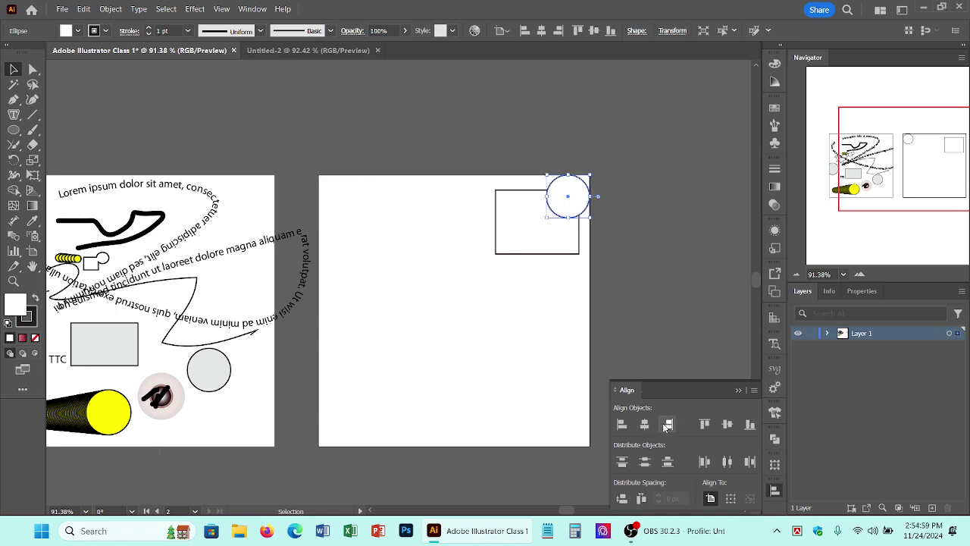
{"action": "left_click", "coordinate": [658, 319]}
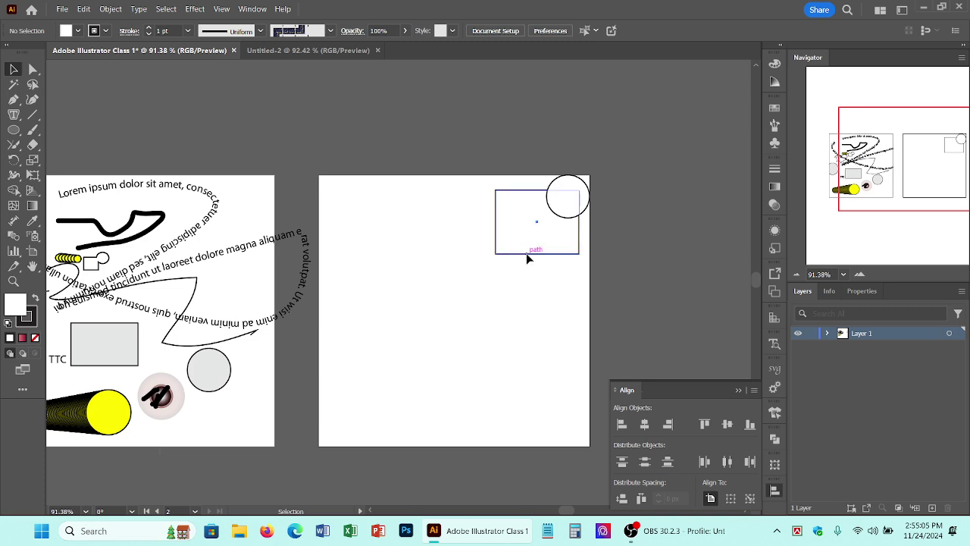
- Select the rectangle and circle together, try Align to Artboard and set the reference back to Align to Selection
{"action": "left_click", "coordinate": [528, 255]}
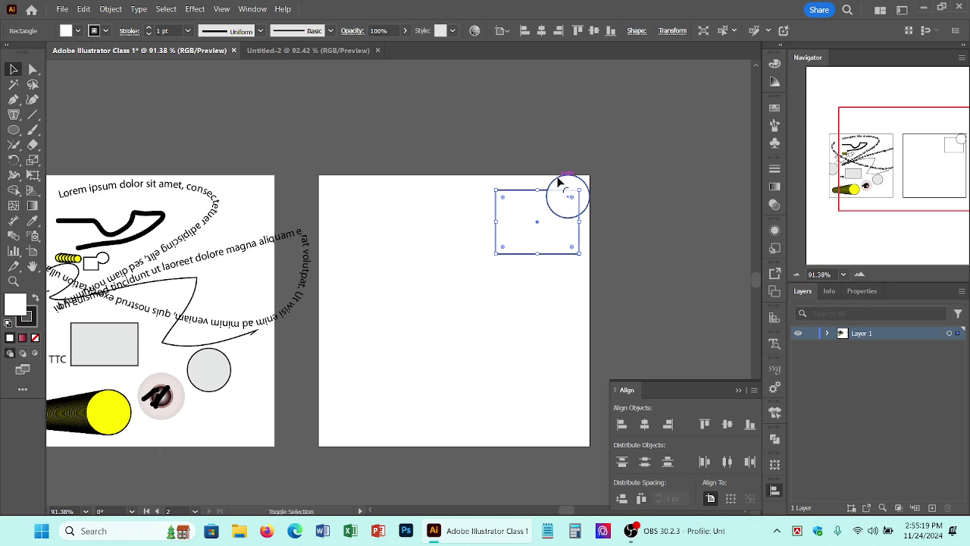
{"action": "left_click", "coordinate": [559, 182], "text": "shift"}
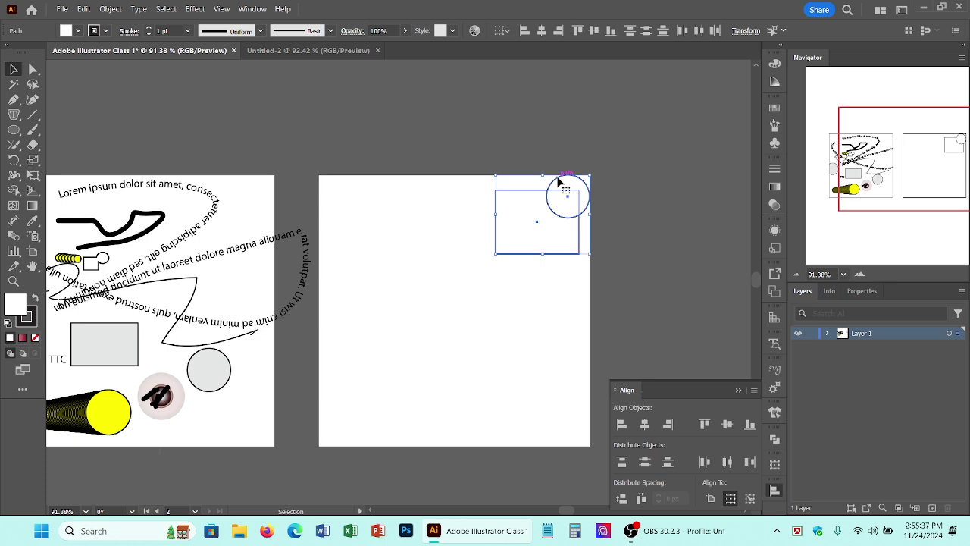
{"action": "left_click", "coordinate": [503, 33]}
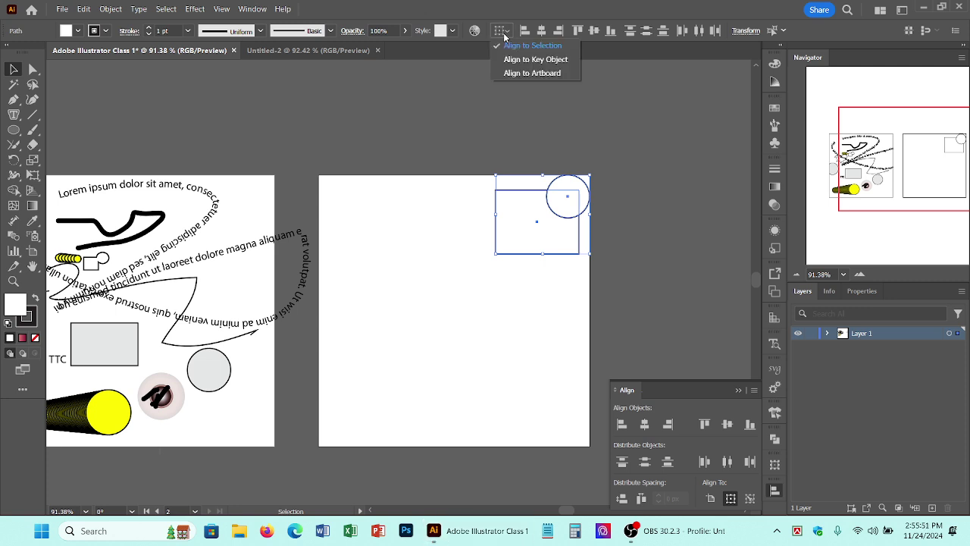
{"action": "left_click", "coordinate": [546, 73]}
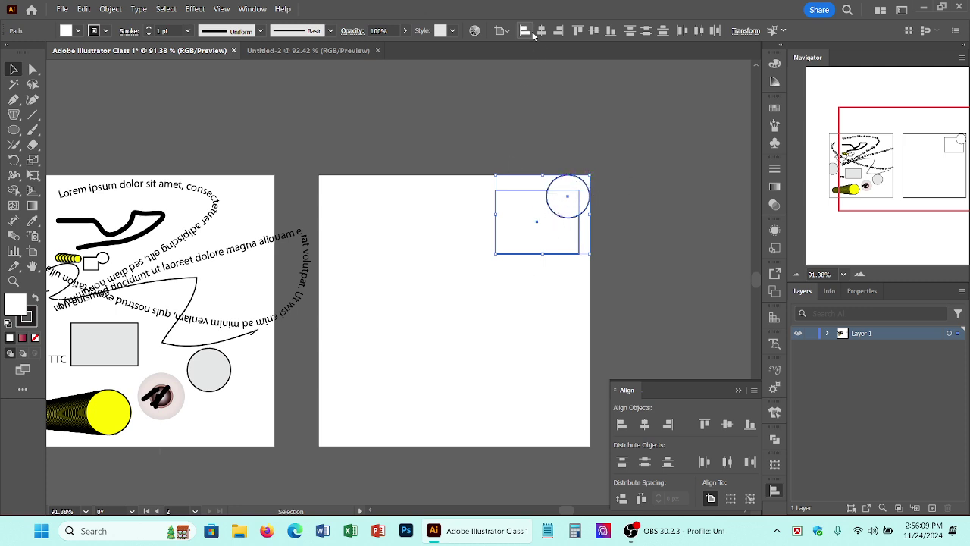
{"action": "left_click", "coordinate": [503, 30]}
{"action": "left_click", "coordinate": [521, 48]}
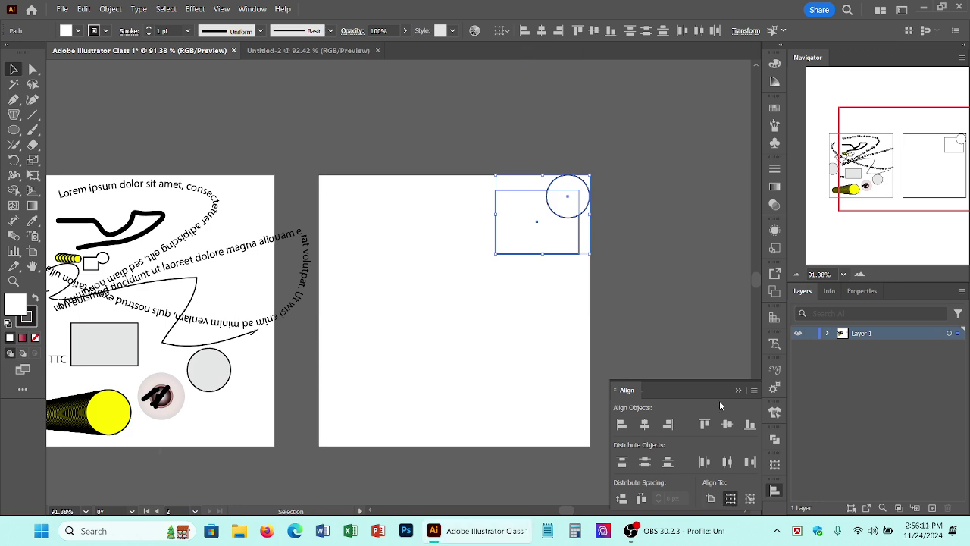
- Try centring the rectangle and circle on each other horizontally and vertically, undo both alignments and deselect the shapes
{"action": "left_click", "coordinate": [644, 423]}
{"action": "left_click", "coordinate": [727, 424]}
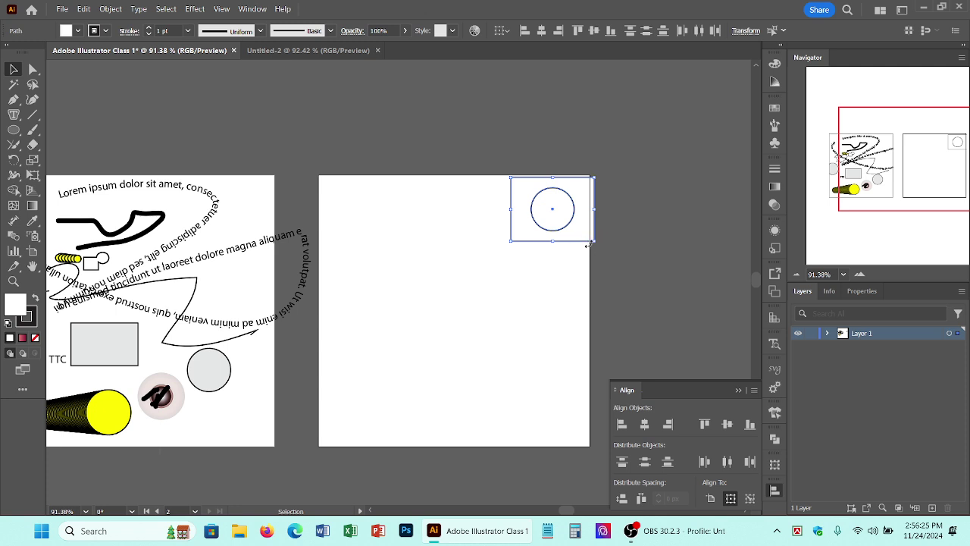
{"action": "left_click_drag", "start_coordinate": [589, 244], "coordinate": [587, 247]}
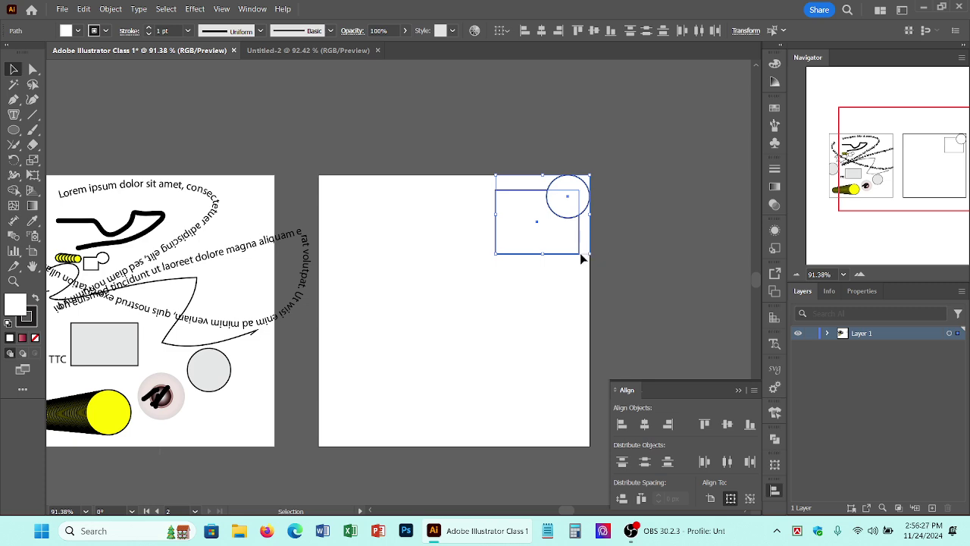
{"action": "left_click", "coordinate": [620, 269]}
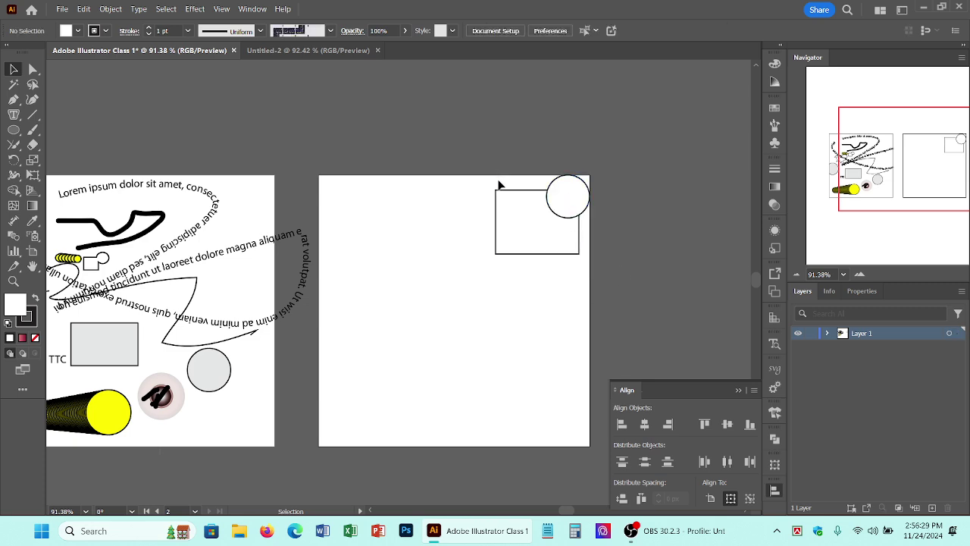
{"action": "left_click", "coordinate": [540, 191]}
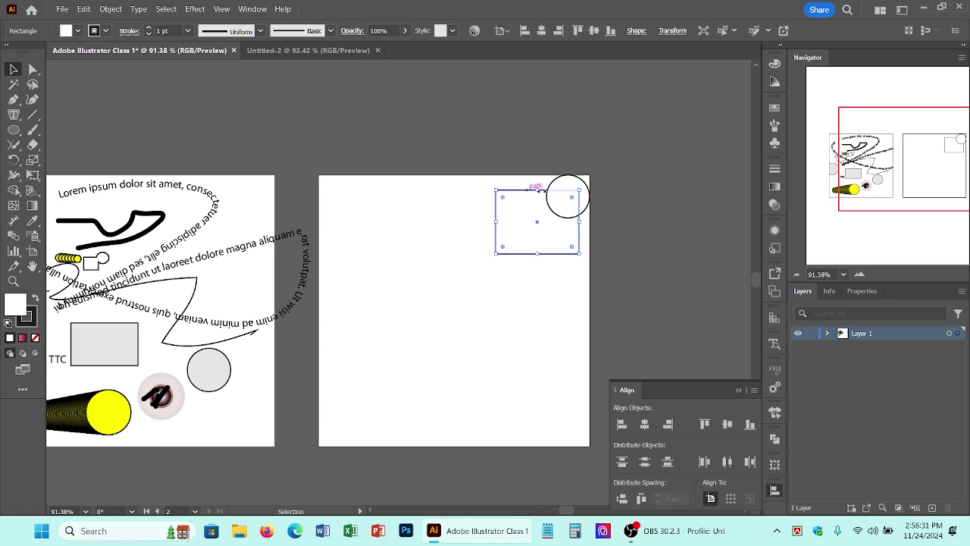
{"action": "left_click", "coordinate": [563, 184], "text": "shift"}
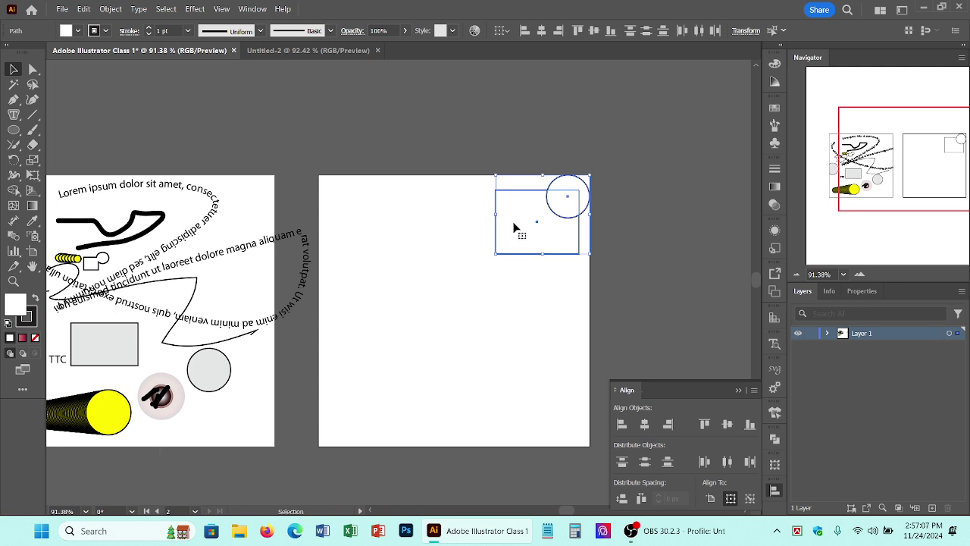
{"action": "left_click", "coordinate": [466, 207]}
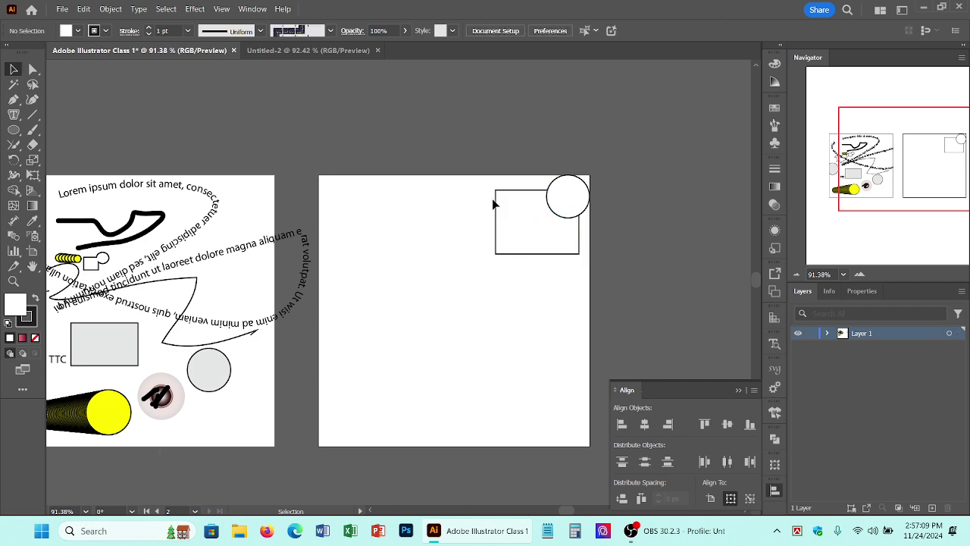
{"action": "left_click", "coordinate": [498, 204], "text": "shift"}
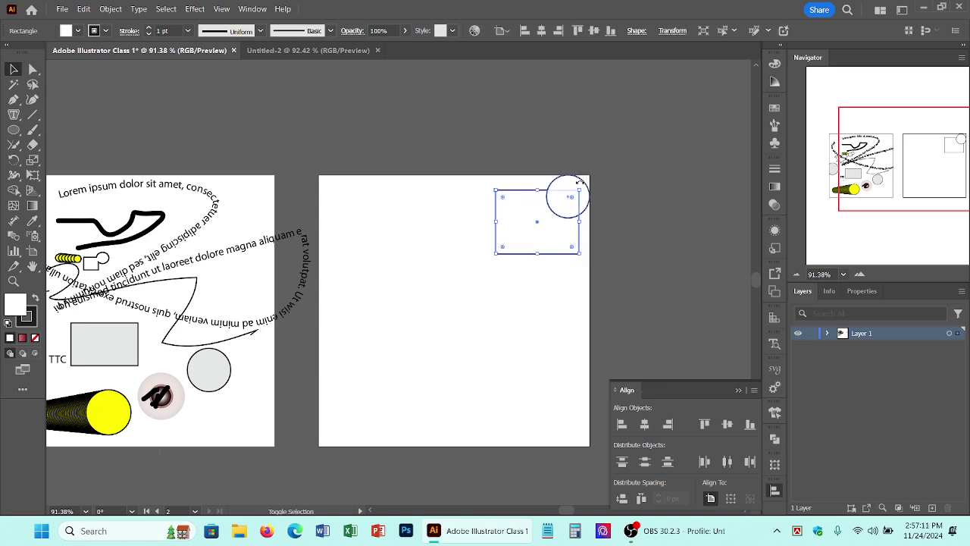
{"action": "left_click", "coordinate": [562, 180], "text": "shift"}
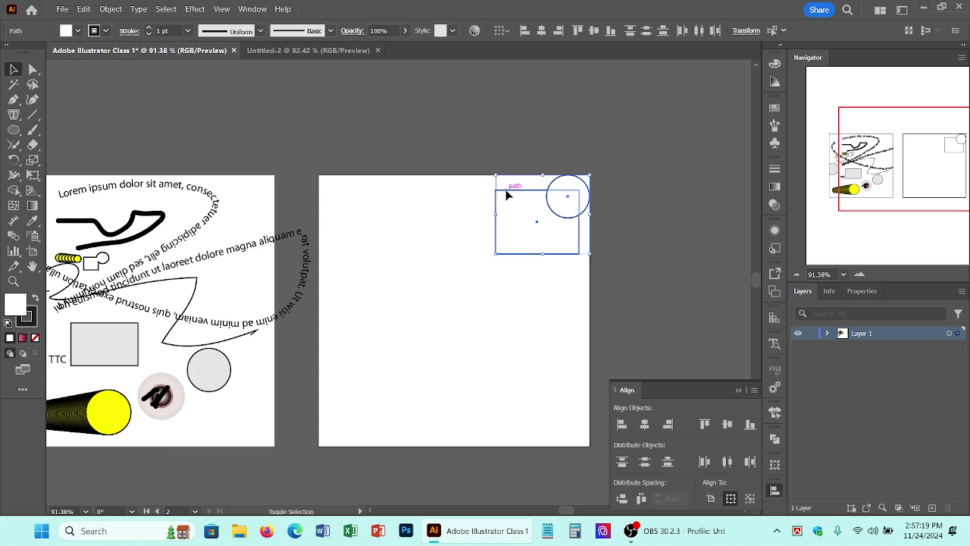
{"action": "left_click", "coordinate": [474, 212]}
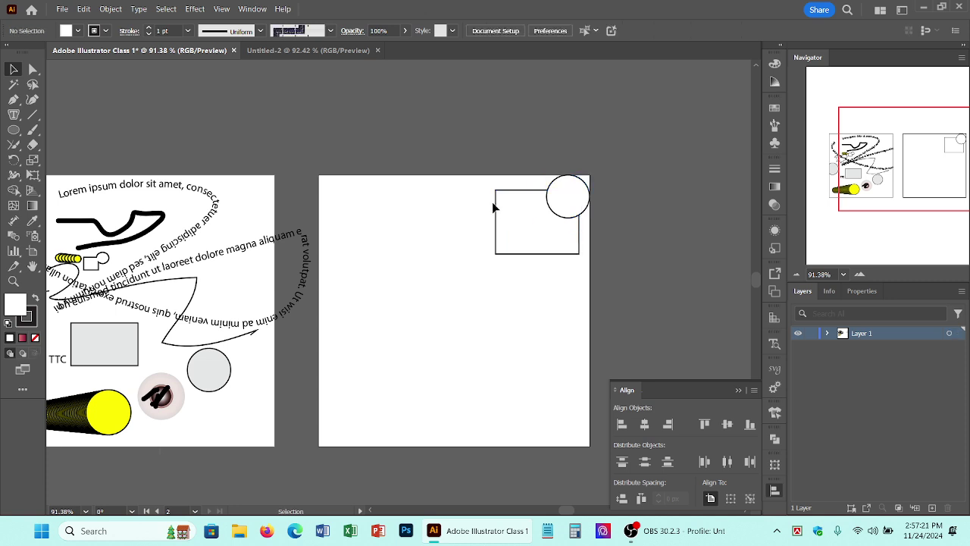
- Select the rectangle and circle, make the rectangle the key object, and centre the circle on it horizontally and vertically
{"action": "left_click", "coordinate": [495, 205]}
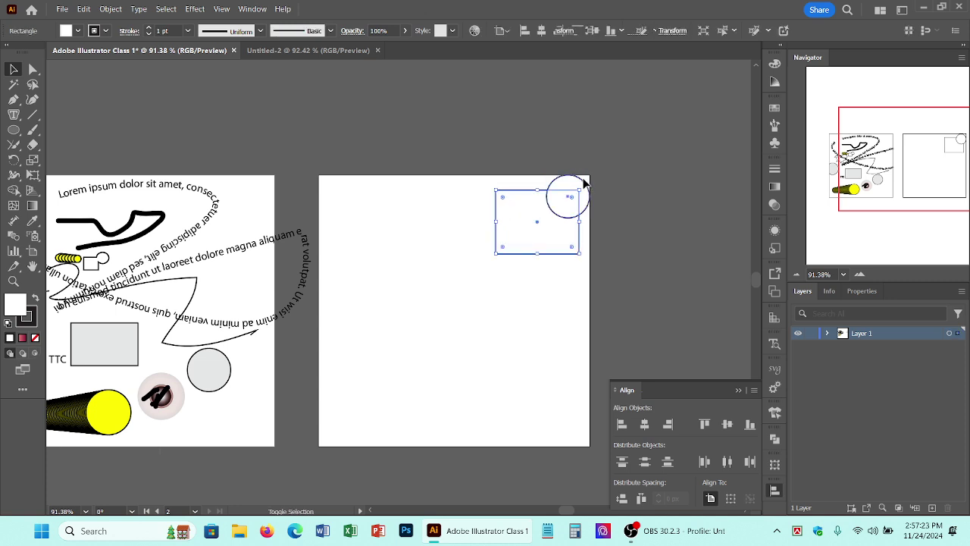
{"action": "left_click", "coordinate": [585, 181], "text": "shift"}
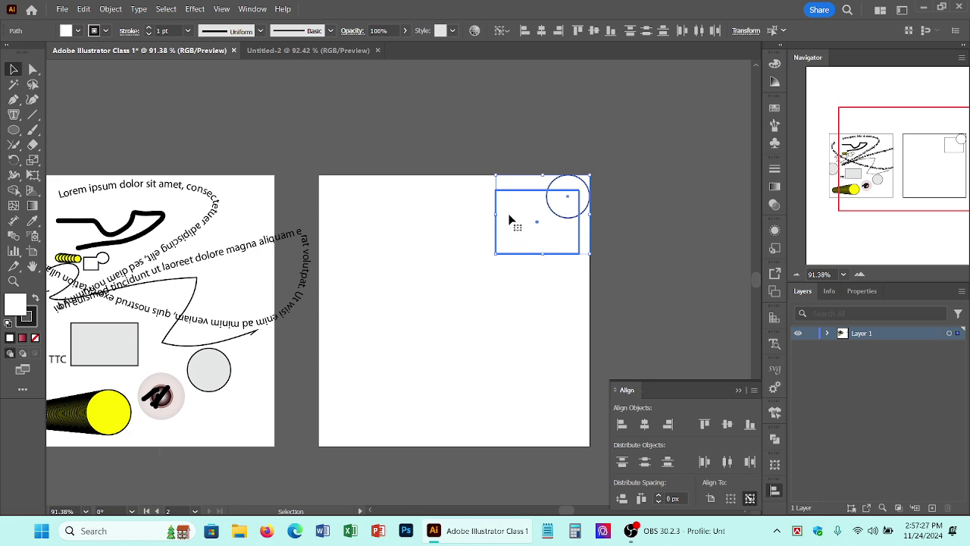
{"action": "left_click", "coordinate": [543, 32]}
{"action": "left_click", "coordinate": [595, 31]}
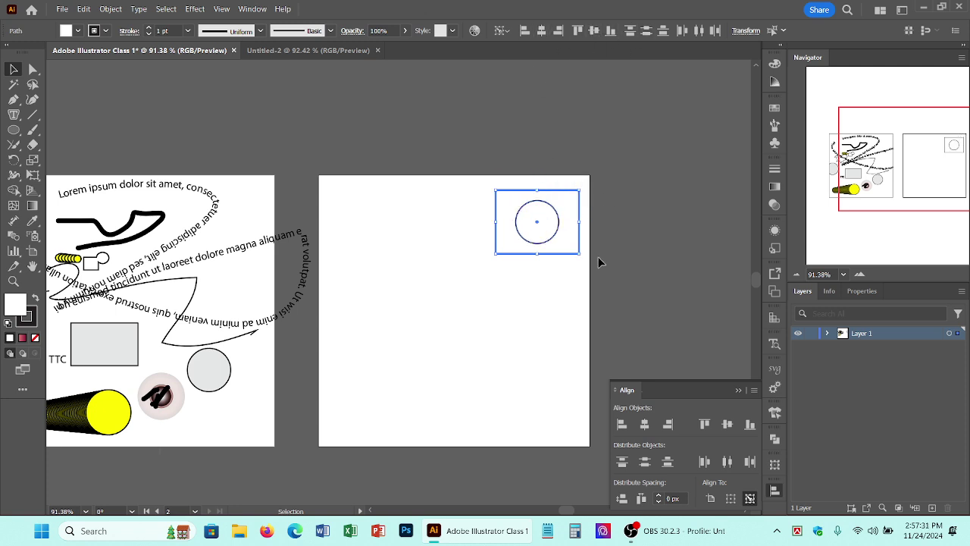
- Try aligning the circle to the rectangle's right and left edges, re-centre it horizontally and deselect both shapes
{"action": "left_click", "coordinate": [564, 32]}
{"action": "left_click", "coordinate": [530, 34]}
{"action": "left_click", "coordinate": [542, 31]}
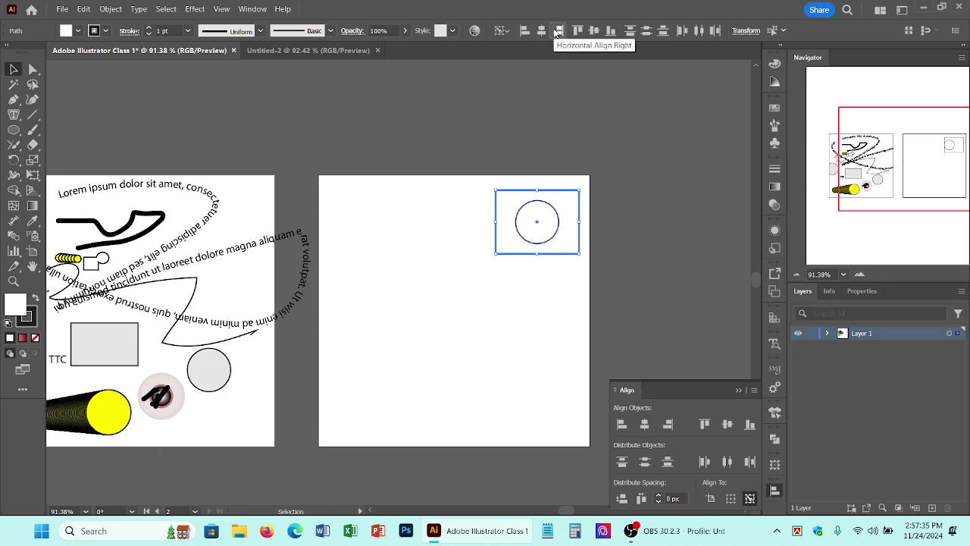
{"action": "left_click", "coordinate": [638, 187]}
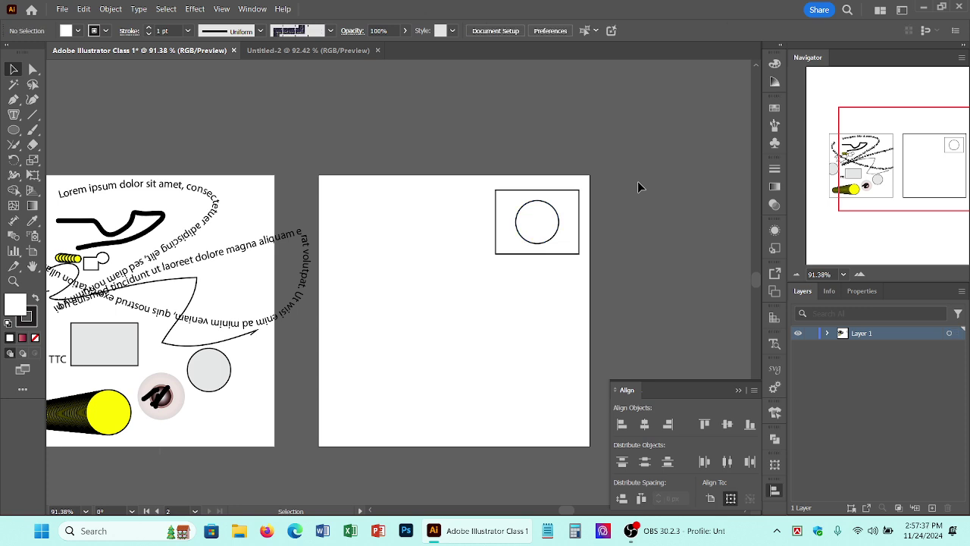
{"action": "left_click_drag", "start_coordinate": [471, 203], "coordinate": [605, 250]}
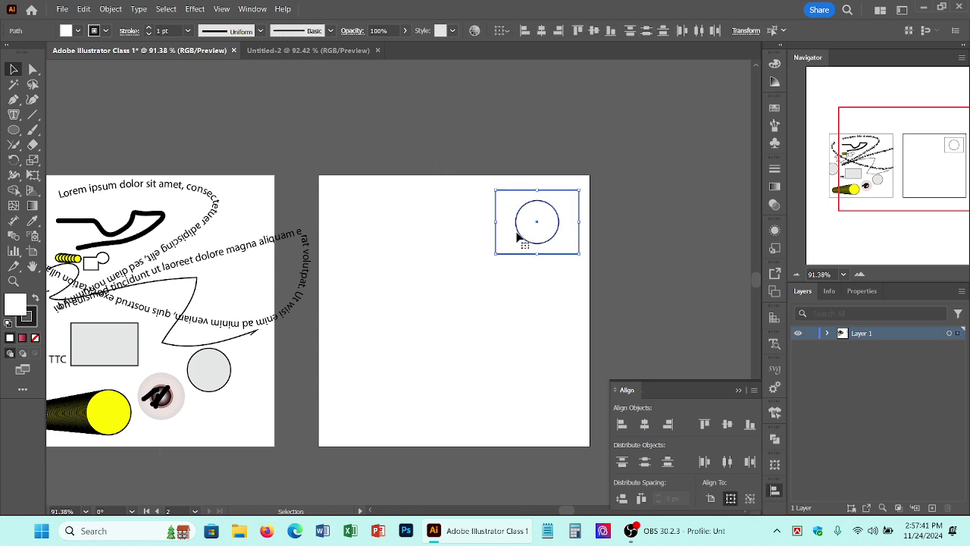
{"action": "left_click", "coordinate": [523, 278]}
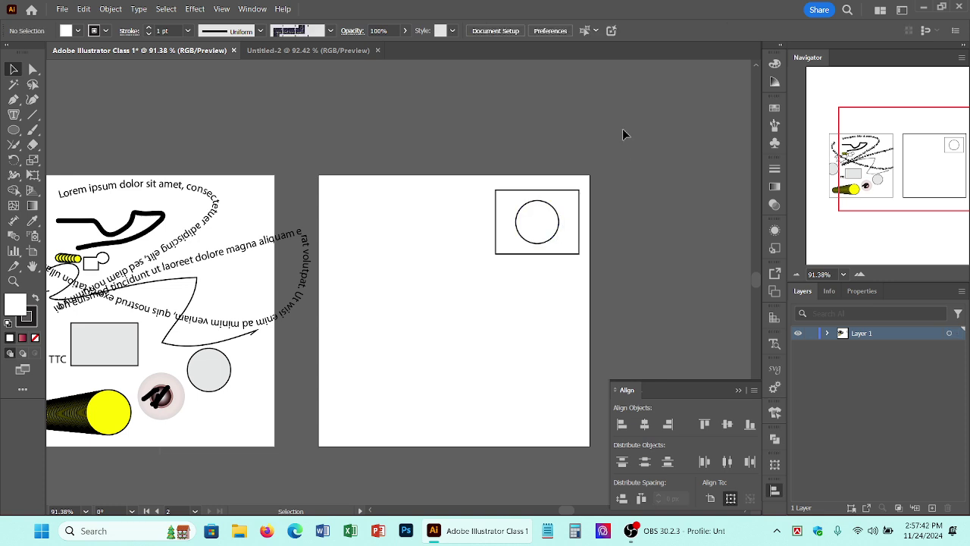
{"action": "left_click", "coordinate": [531, 221]}
{"action": "left_click_drag", "start_coordinate": [475, 192], "coordinate": [543, 221]}
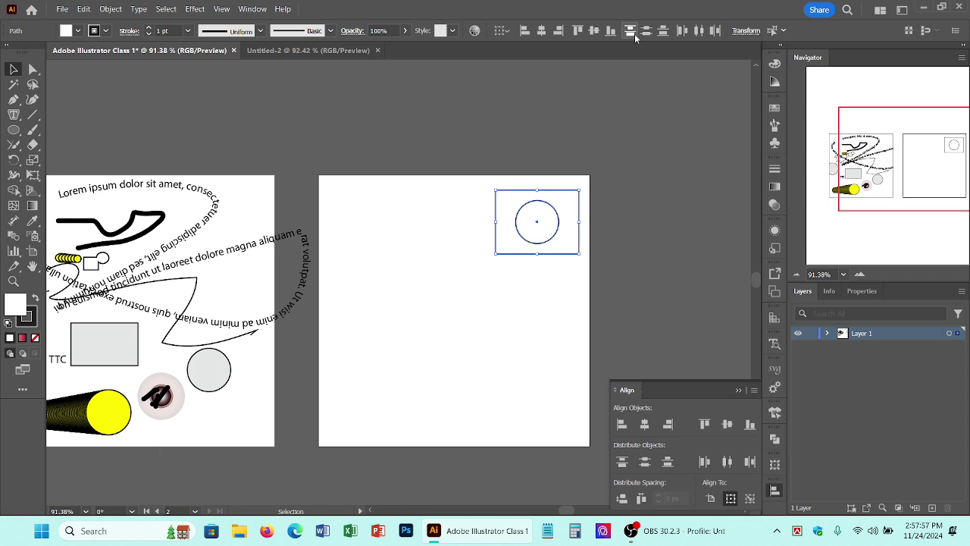
{"action": "left_click", "coordinate": [507, 428]}
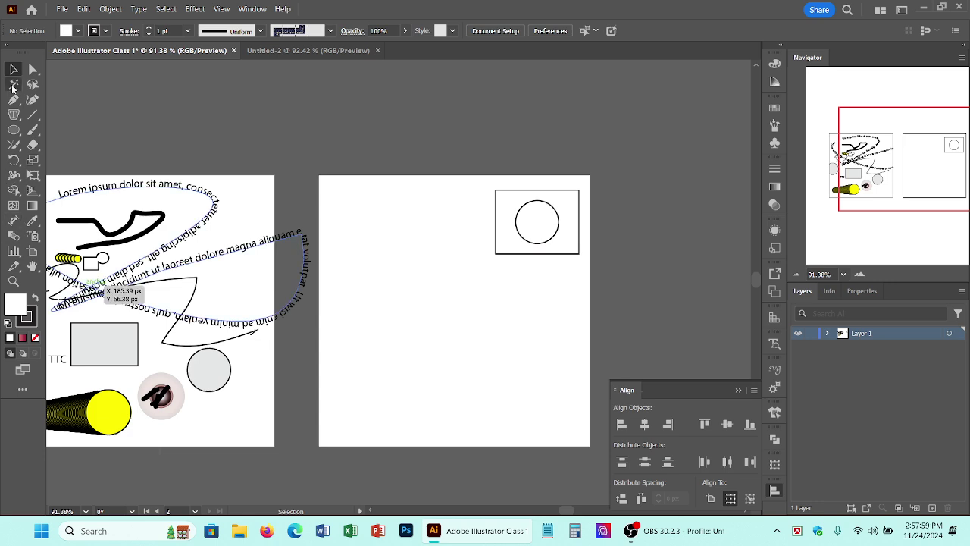
- Draw five small rectangles with the Rectangle tool in a loose row across the lower part of the second artboard
{"action": "left_click_drag", "start_coordinate": [13, 129], "coordinate": [53, 129]}
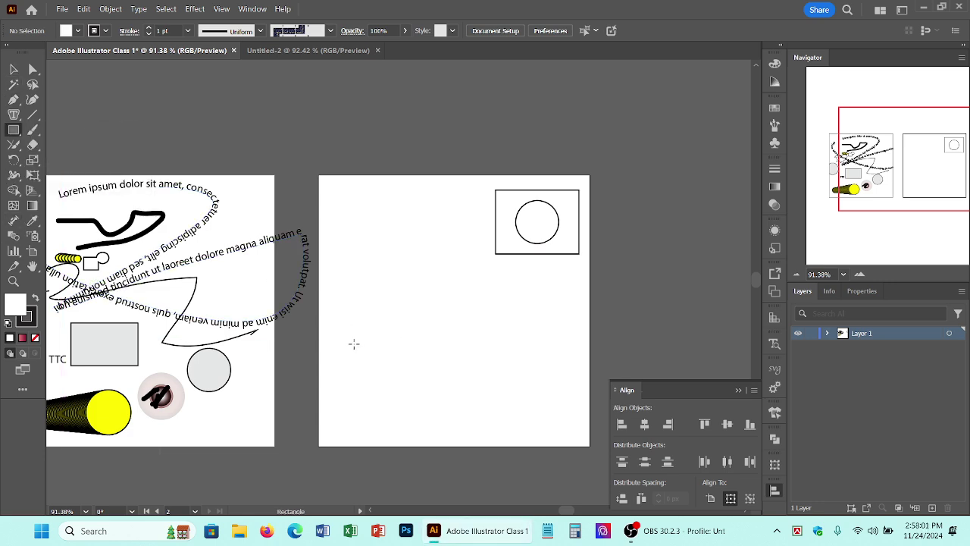
{"action": "mouse_move", "coordinate": [353, 343]}
{"action": "left_mouse_down"}
{"action": "mouse_move", "coordinate": [379, 381]}
{"action": "mouse_move", "coordinate": [386, 376]}
{"action": "left_mouse_up"}
{"action": "left_click_drag", "start_coordinate": [413, 348], "coordinate": [447, 382]}
{"action": "left_click_drag", "start_coordinate": [458, 353], "coordinate": [497, 388]}
{"action": "left_click_drag", "start_coordinate": [516, 344], "coordinate": [563, 373]}
{"action": "left_click_drag", "start_coordinate": [567, 352], "coordinate": [577, 372]}
{"action": "key", "text": "ctrl+z"}
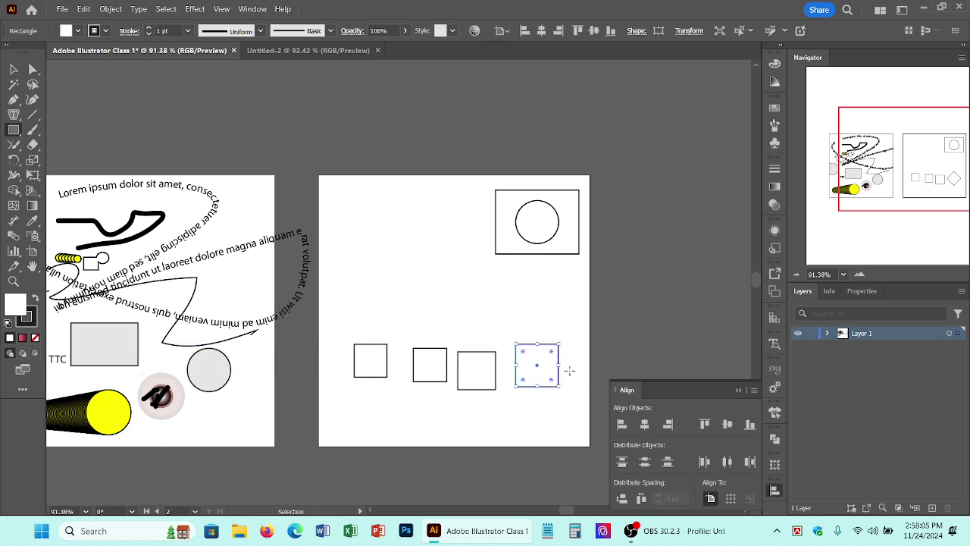
{"action": "left_click_drag", "start_coordinate": [578, 338], "coordinate": [605, 371]}
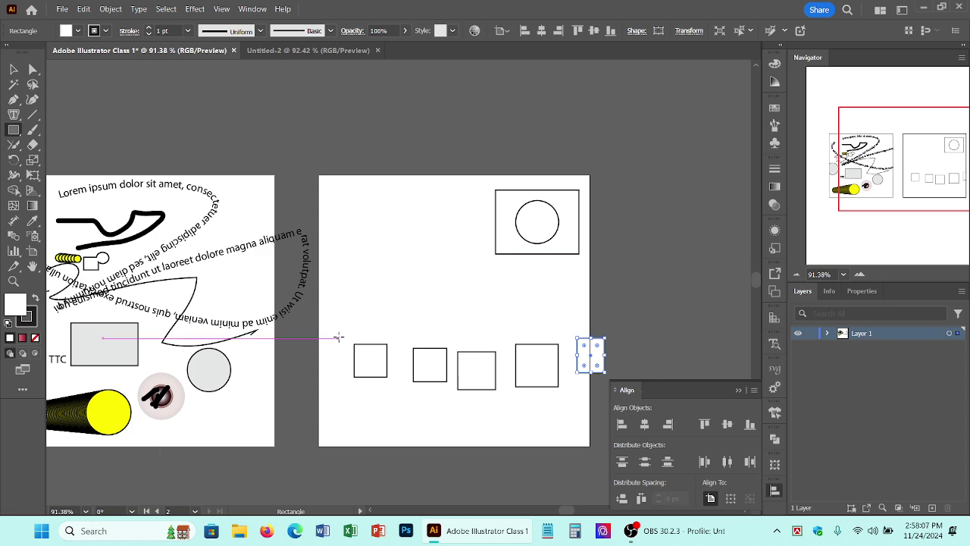
- Select the five small rectangles and align their vertical centres to one another
{"action": "key", "text": "v"}
{"action": "left_click_drag", "start_coordinate": [542, 344], "coordinate": [605, 357]}
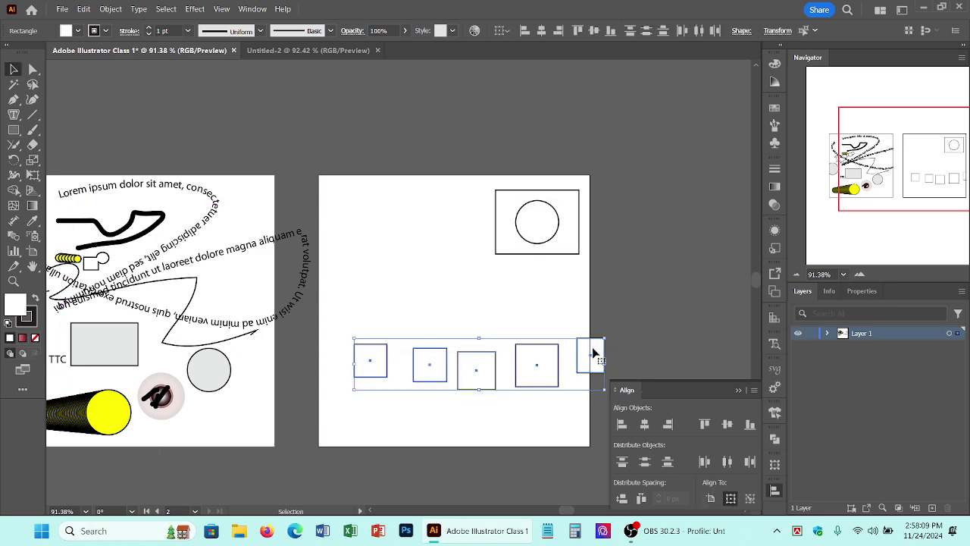
{"action": "left_click", "coordinate": [592, 34]}
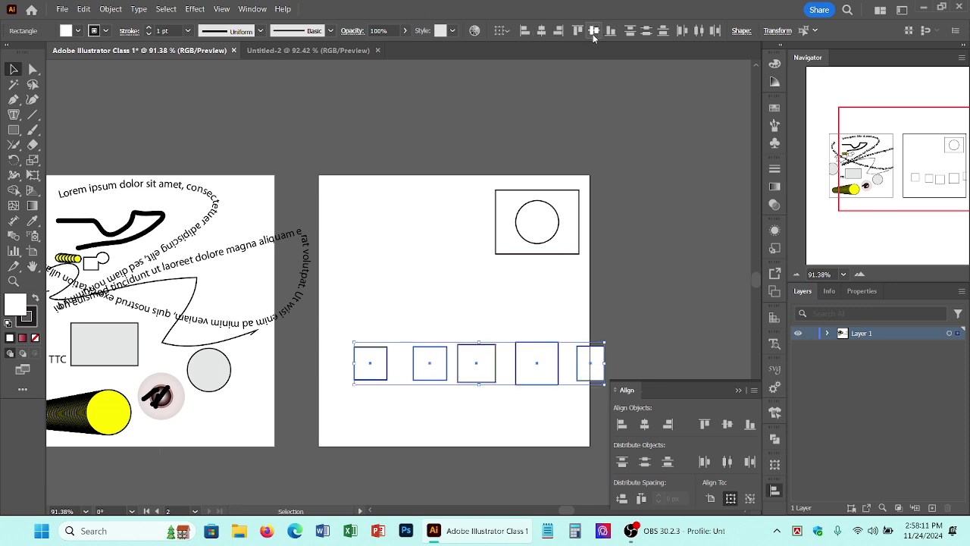
- Shift the row of five rectangles left so all of them lie inside the artboard, and deselect them
{"action": "left_click", "coordinate": [527, 271]}
{"action": "left_click_drag", "start_coordinate": [328, 342], "coordinate": [553, 377]}
{"action": "left_click", "coordinate": [477, 303]}
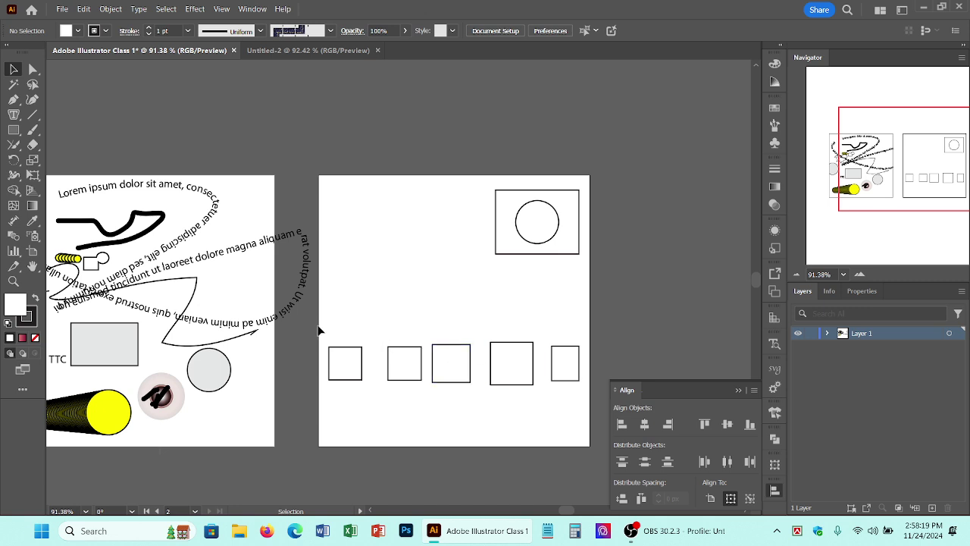
- Select the whole row of rectangles, distribute them evenly with Horizontal Distribute Center and deselect them
{"action": "left_click_drag", "start_coordinate": [321, 324], "coordinate": [584, 388]}
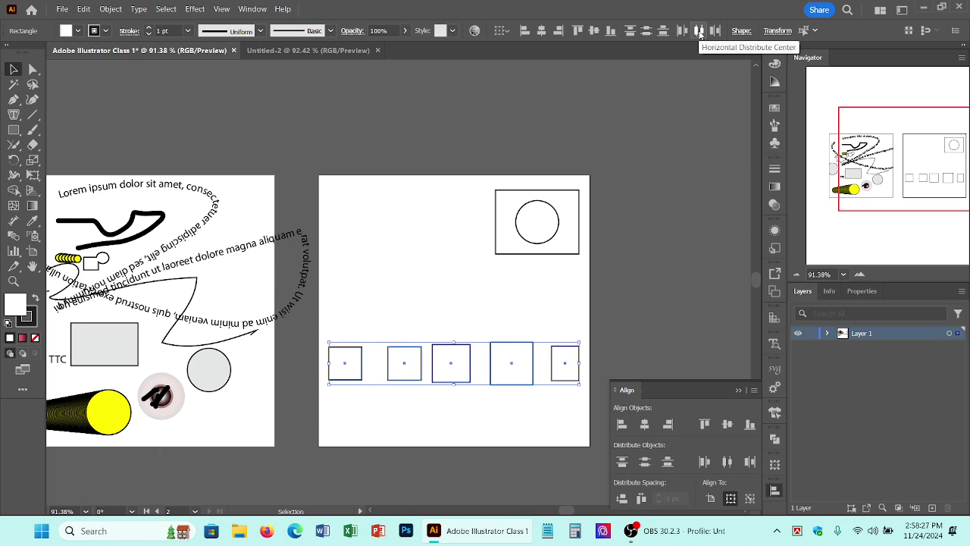
{"action": "left_click", "coordinate": [699, 33]}
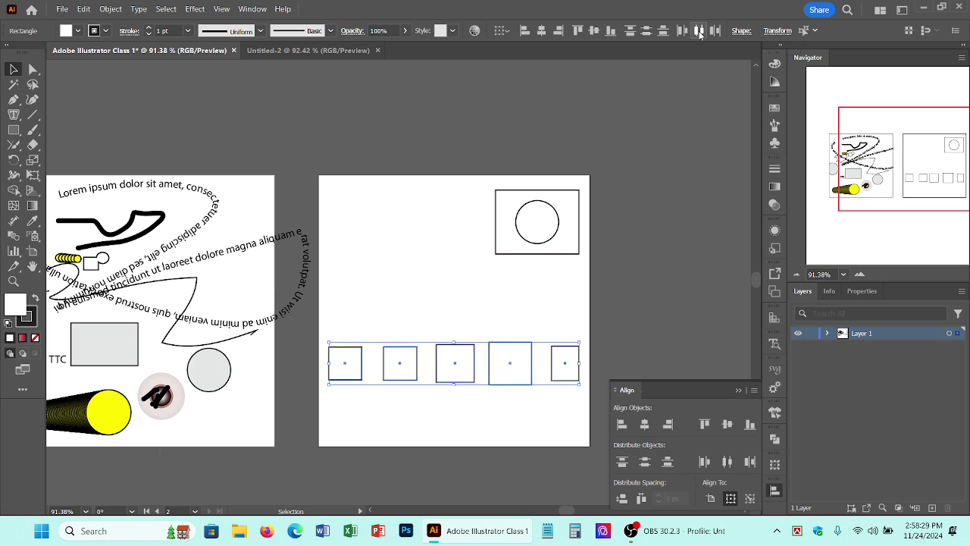
{"action": "left_click", "coordinate": [427, 411]}
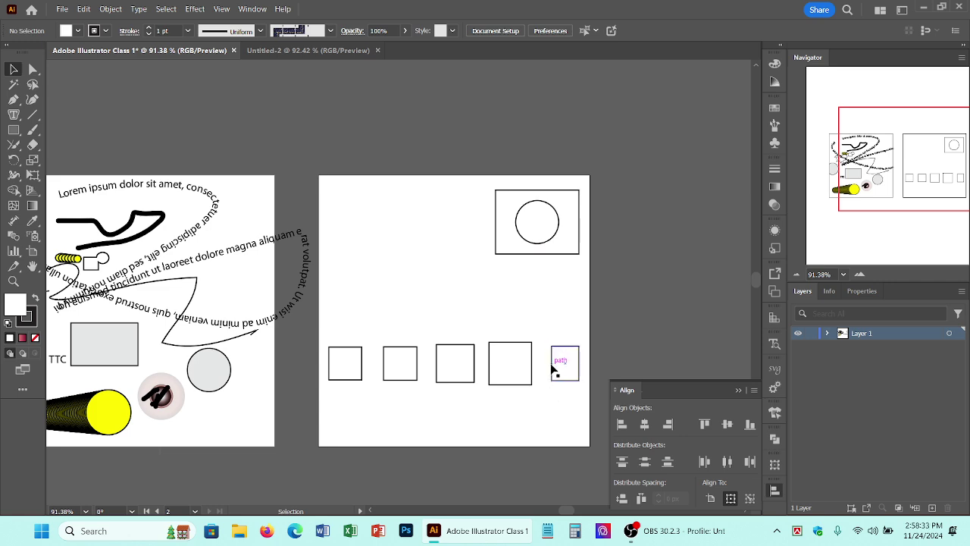
- Rotate the row of five rectangles 90 degrees clockwise into a vertical column and move it up to the artboard's top edge
{"action": "left_click_drag", "start_coordinate": [319, 328], "coordinate": [507, 391]}
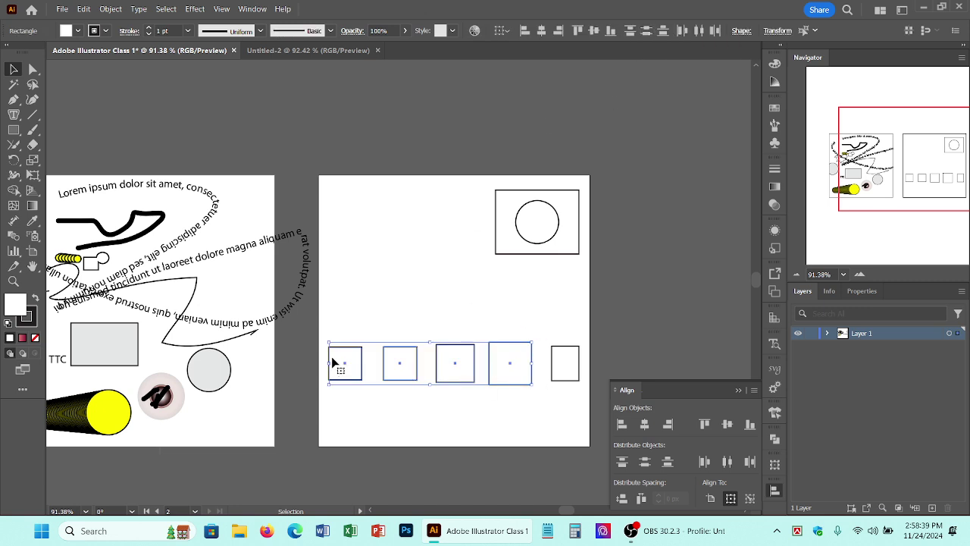
{"action": "left_click", "coordinate": [433, 346]}
{"action": "left_click_drag", "start_coordinate": [362, 305], "coordinate": [564, 395]}
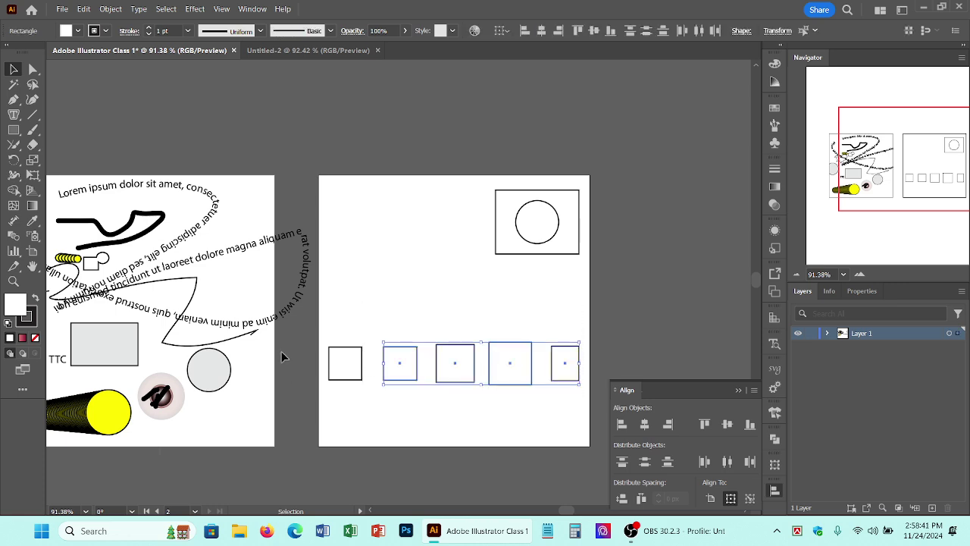
{"action": "left_click_drag", "start_coordinate": [455, 336], "coordinate": [438, 313]}
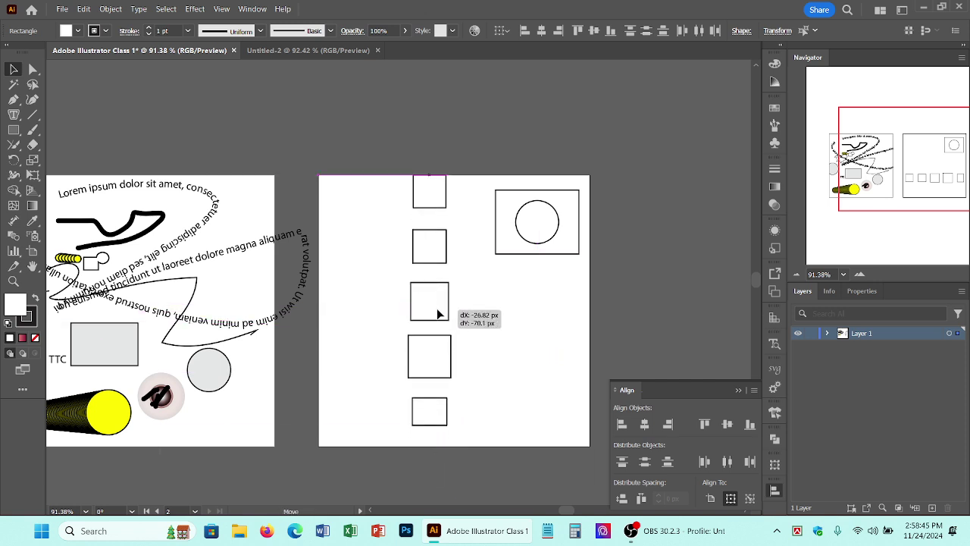
{"action": "left_click", "coordinate": [466, 354]}
- Move the lowest rectangle of the column straight down to the artboard's bottom edge
{"action": "left_click_drag", "start_coordinate": [437, 420], "coordinate": [438, 444]}
{"action": "left_click", "coordinate": [437, 433], "text": "shift"}
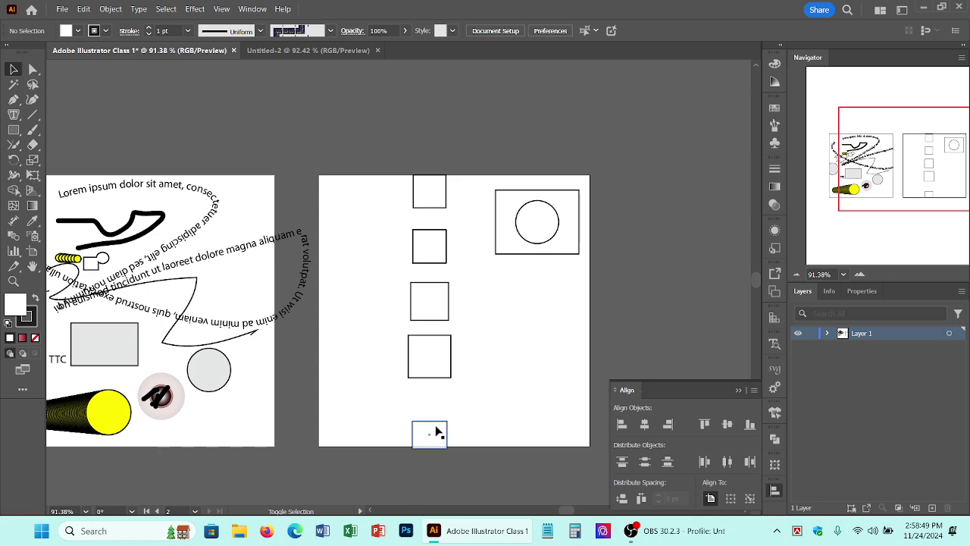
{"action": "left_click", "coordinate": [437, 433], "text": "shift"}
{"action": "left_click", "coordinate": [438, 438], "text": "shift"}
{"action": "left_click", "coordinate": [429, 205]}
{"action": "left_click", "coordinate": [440, 435]}
{"action": "left_click", "coordinate": [439, 436], "text": "shift"}
- Select the whole column of rectangles, distribute their centres evenly in the vertical direction and deselect them
{"action": "left_click_drag", "start_coordinate": [386, 182], "coordinate": [466, 445]}
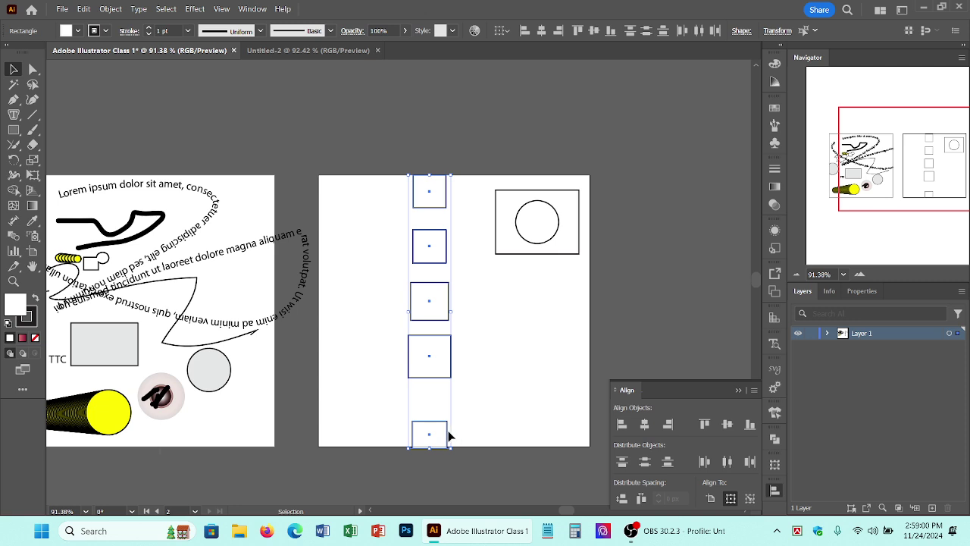
{"action": "left_click", "coordinate": [651, 34]}
{"action": "left_click", "coordinate": [543, 350]}
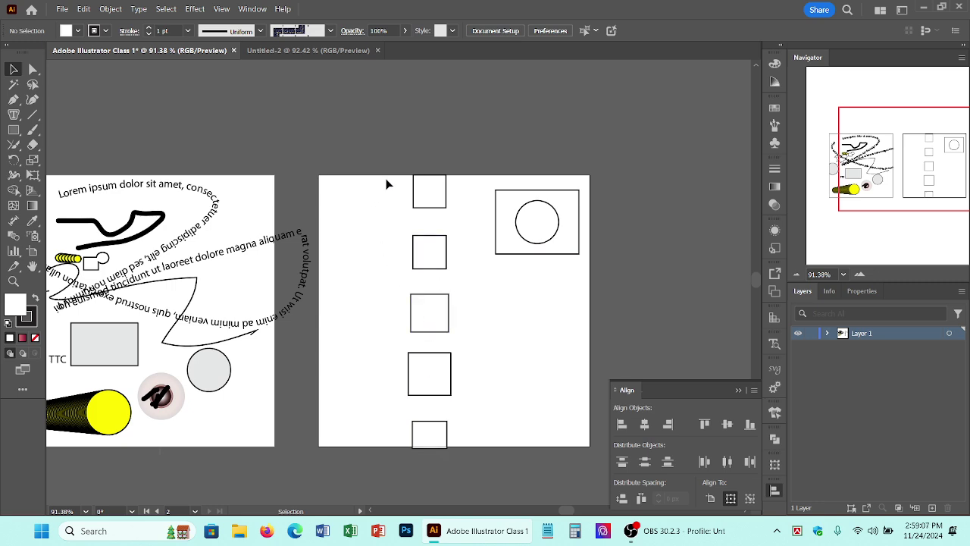
- Check the position and size of the column's second square in the Transform options, leaving the values as they are
{"action": "left_click_drag", "start_coordinate": [389, 184], "coordinate": [472, 414]}
{"action": "left_click", "coordinate": [531, 380]}
{"action": "left_click", "coordinate": [423, 256]}
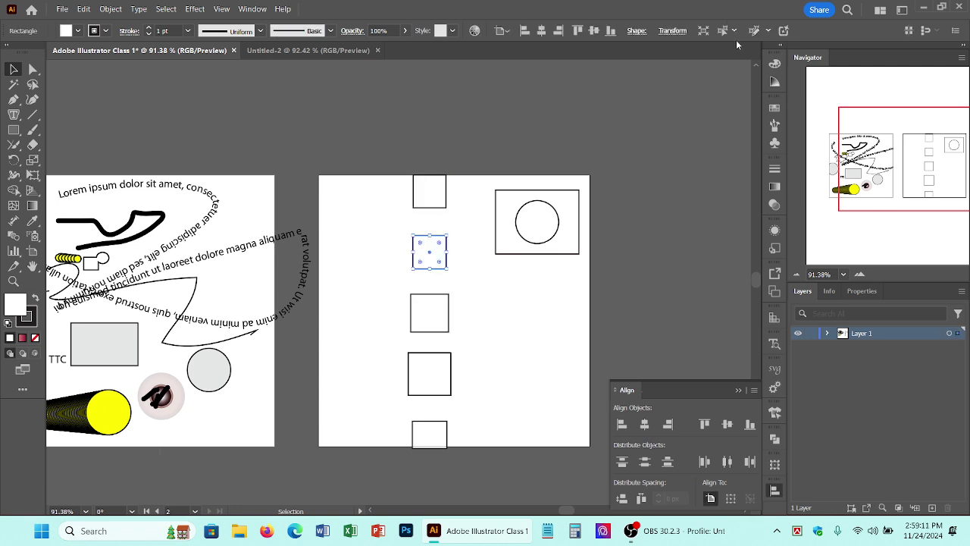
{"action": "left_click", "coordinate": [672, 30]}
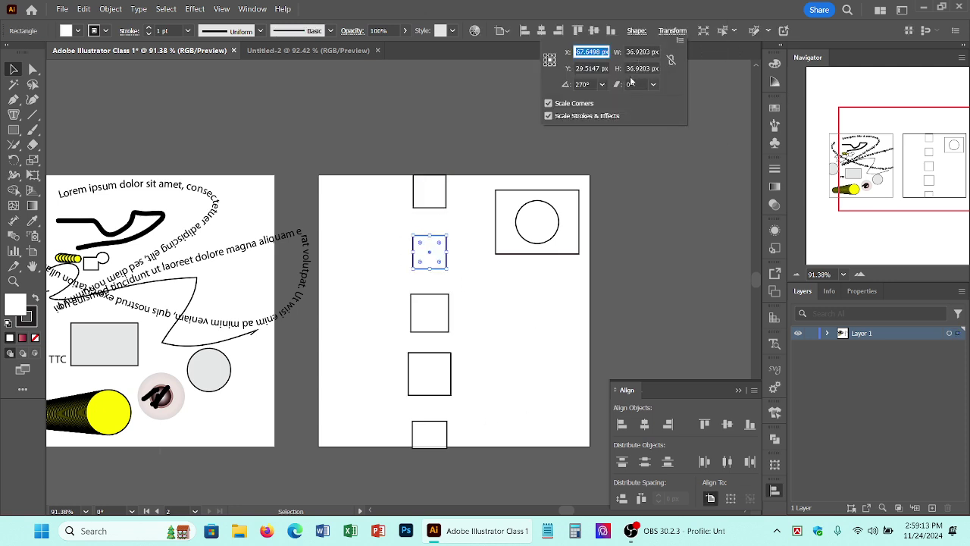
{"action": "left_click", "coordinate": [649, 176]}
{"action": "left_click", "coordinate": [553, 296]}
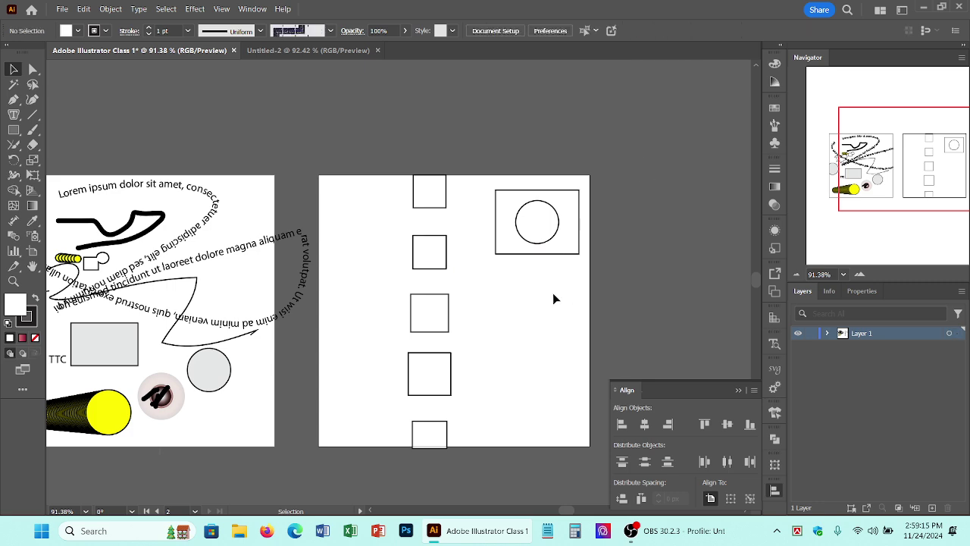
{"action": "left_click_drag", "start_coordinate": [393, 180], "coordinate": [472, 396]}
{"action": "left_click", "coordinate": [476, 357]}
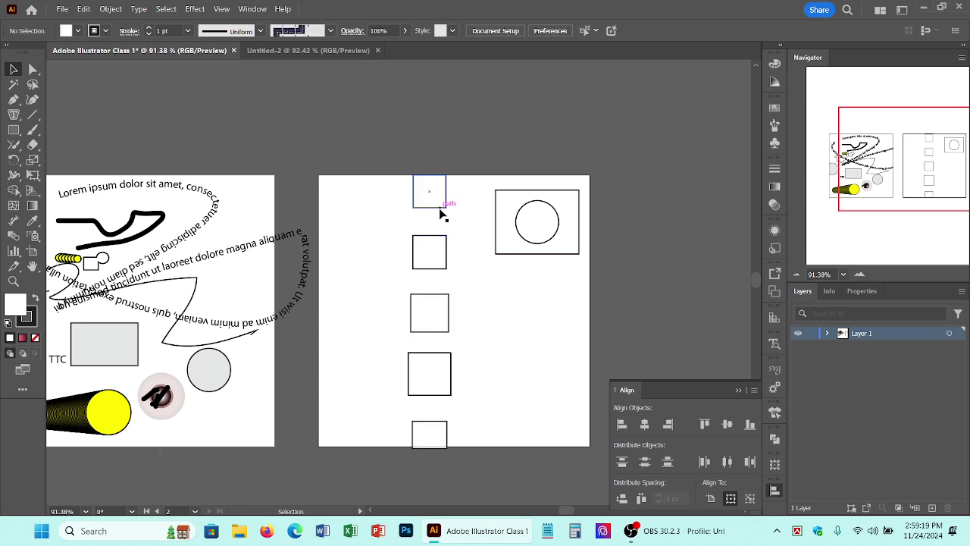
{"action": "left_click", "coordinate": [445, 273]}
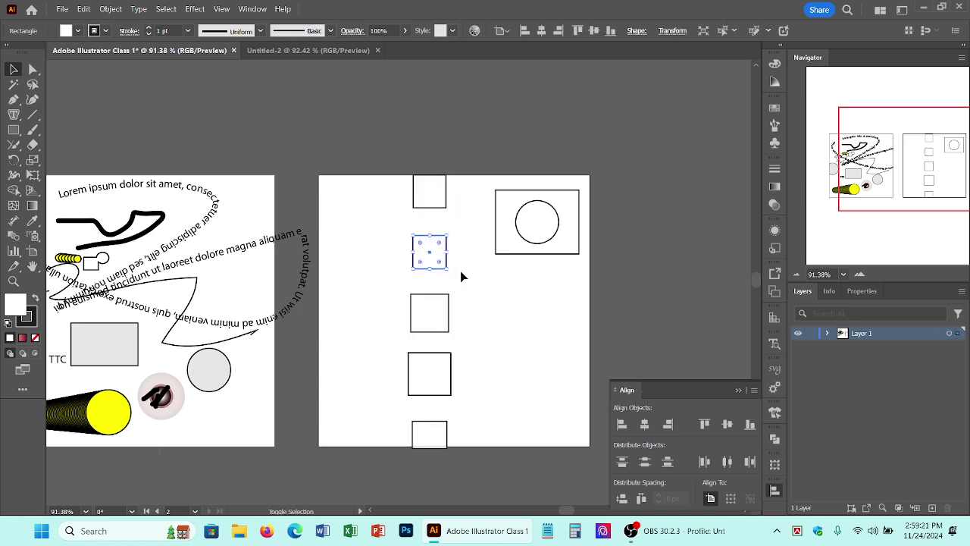
- Enlarge the column's second square to more than twice its size and move it to the left of the column
{"action": "left_click_drag", "start_coordinate": [450, 268], "coordinate": [491, 314]}
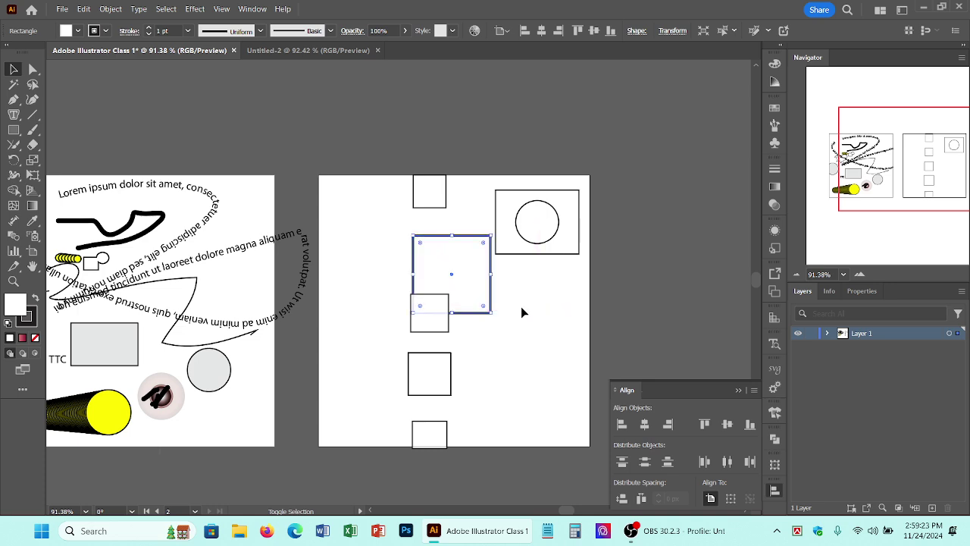
{"action": "left_click_drag", "start_coordinate": [487, 278], "coordinate": [404, 256]}
- Delete the four other squares of the column and the rectangle containing the circle
{"action": "left_click", "coordinate": [431, 194]}
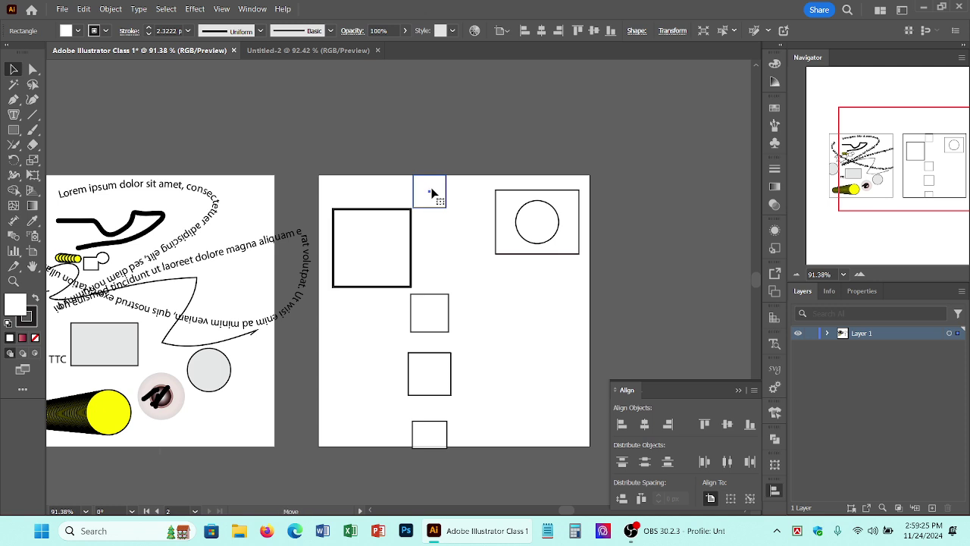
{"action": "left_click", "coordinate": [448, 305], "text": "shift"}
{"action": "left_click", "coordinate": [447, 393], "text": "shift"}
{"action": "left_click", "coordinate": [446, 419], "text": "shift"}
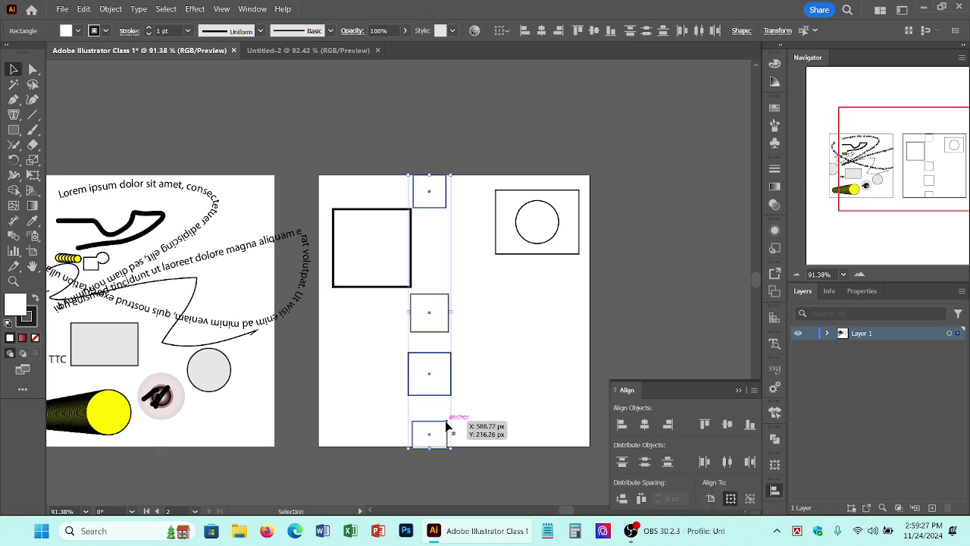
{"action": "key", "text": "Delete"}
{"action": "left_click", "coordinate": [509, 201]}
{"action": "key", "text": "Delete"}
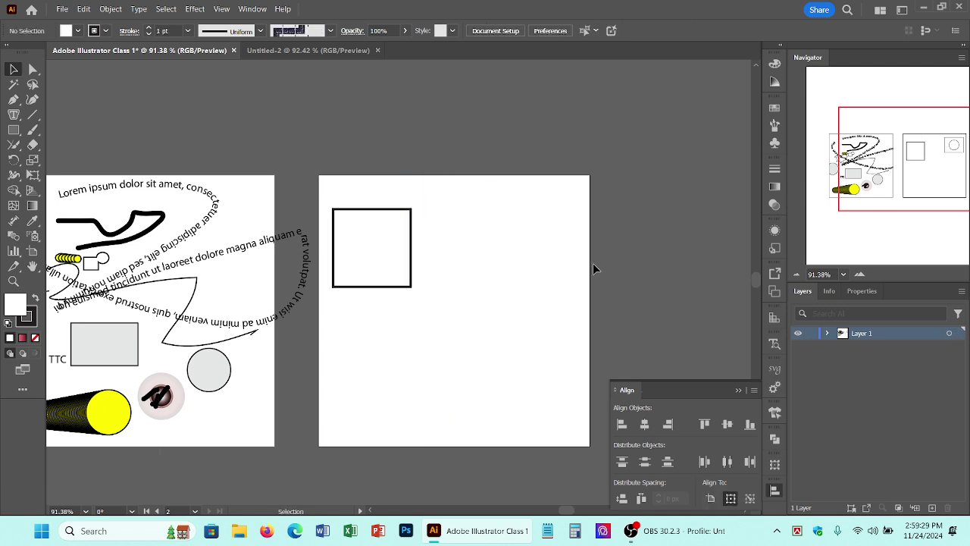
- Move the remaining square near the middle of the artboard and fill it with the default pink-to-dark-red linear gradient
{"action": "left_click", "coordinate": [377, 213]}
{"action": "left_click_drag", "start_coordinate": [390, 237], "coordinate": [474, 275]}
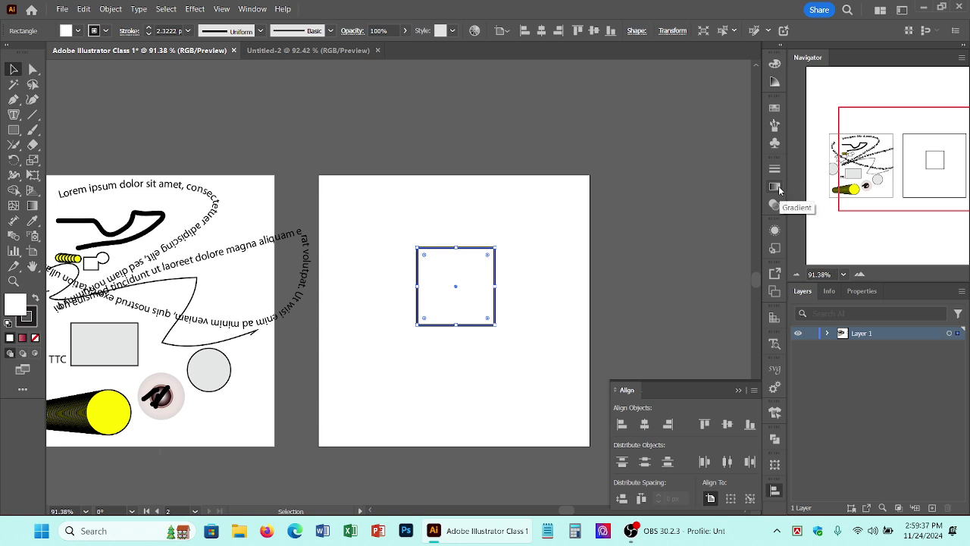
{"action": "left_click", "coordinate": [32, 210]}
{"action": "left_click", "coordinate": [433, 282]}
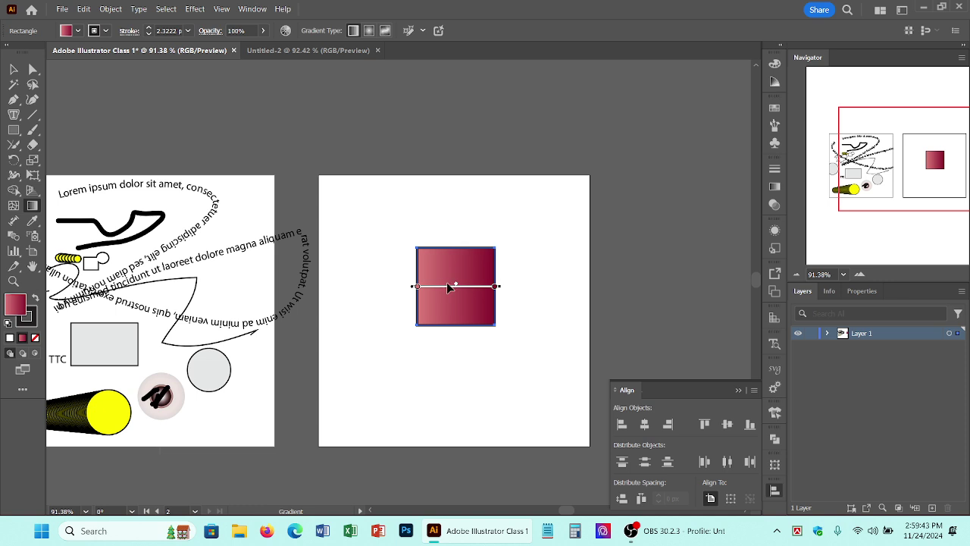
- Redraw the square's gradient diagonally towards its lower-right corner and shift the colour midpoint to about 53%
{"action": "mouse_move", "coordinate": [503, 228]}
{"action": "left_mouse_down"}
{"action": "mouse_move", "coordinate": [445, 277]}
{"action": "mouse_move", "coordinate": [402, 340]}
{"action": "left_mouse_up"}
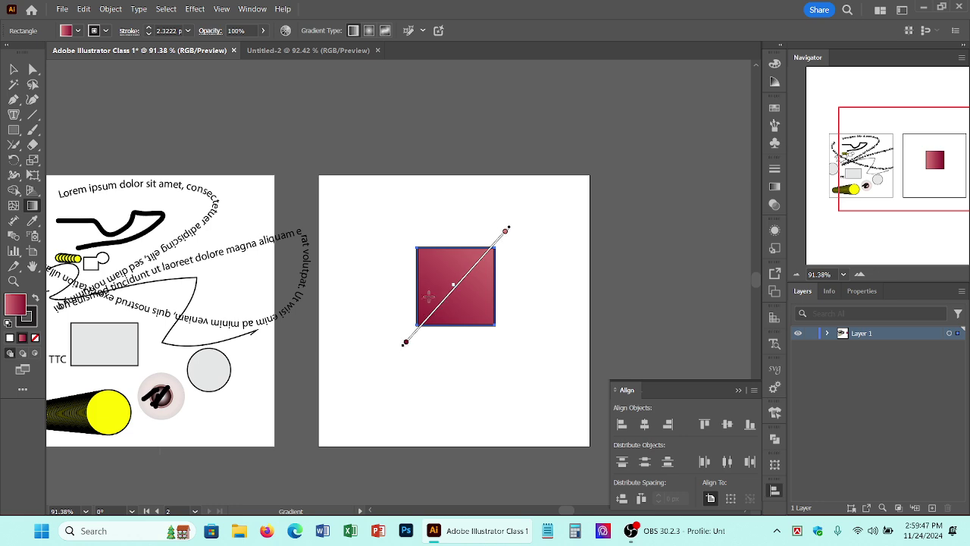
{"action": "mouse_move", "coordinate": [394, 238]}
{"action": "left_mouse_down"}
{"action": "mouse_move", "coordinate": [523, 329]}
{"action": "mouse_move", "coordinate": [516, 334]}
{"action": "left_mouse_up"}
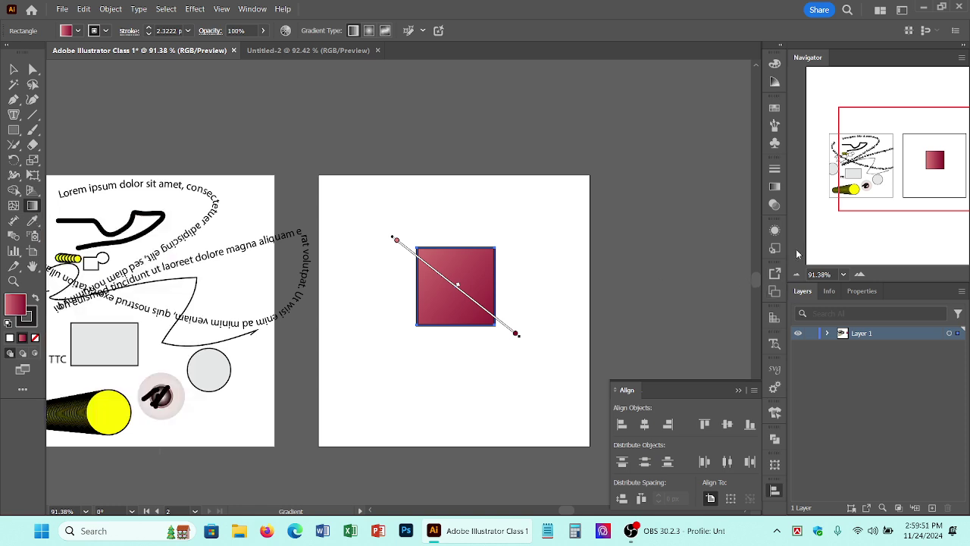
{"action": "left_click", "coordinate": [775, 187]}
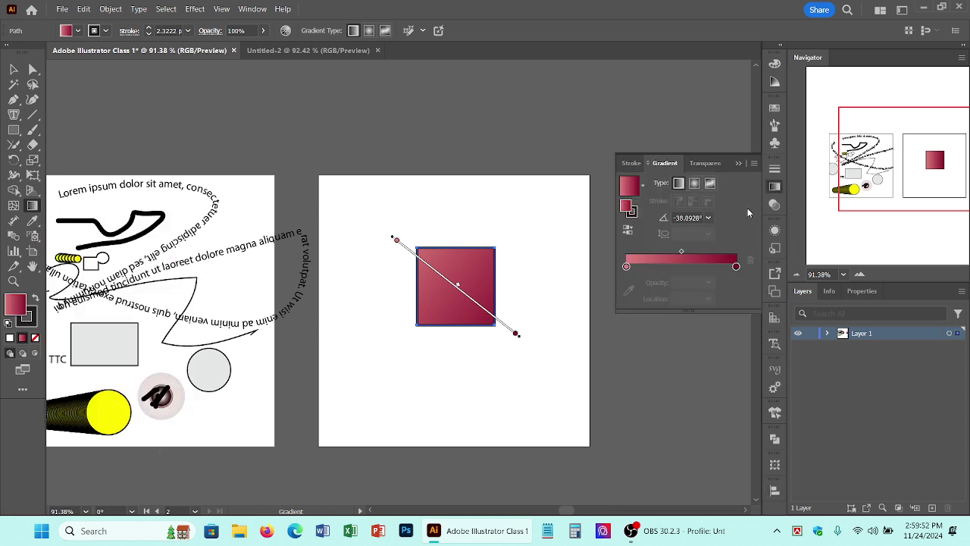
{"action": "left_click", "coordinate": [626, 267]}
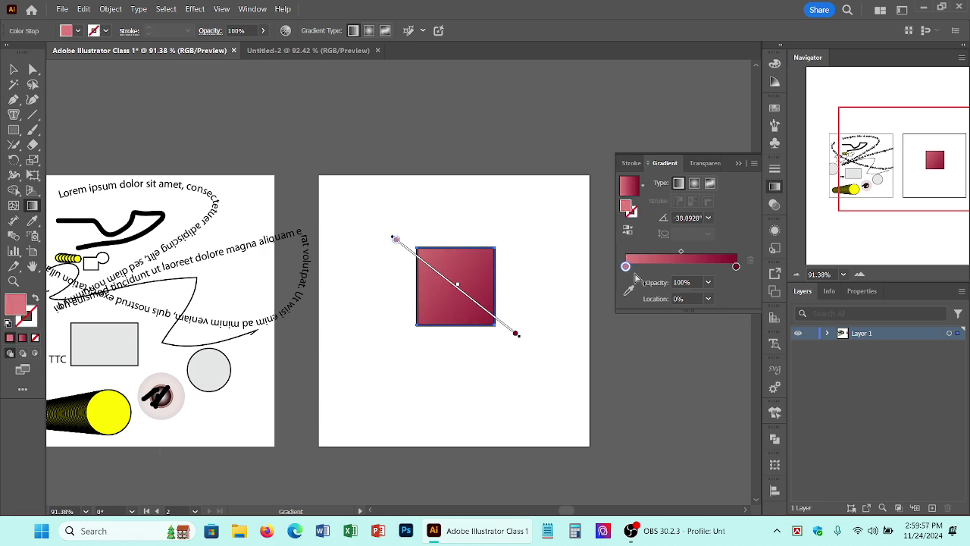
{"action": "left_click_drag", "start_coordinate": [681, 252], "coordinate": [648, 253]}
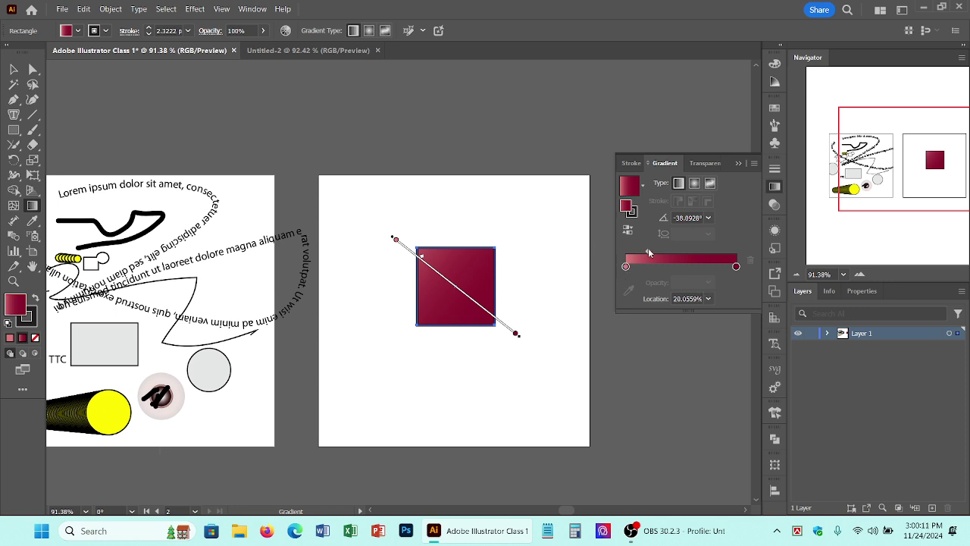
{"action": "left_click_drag", "start_coordinate": [648, 252], "coordinate": [684, 251]}
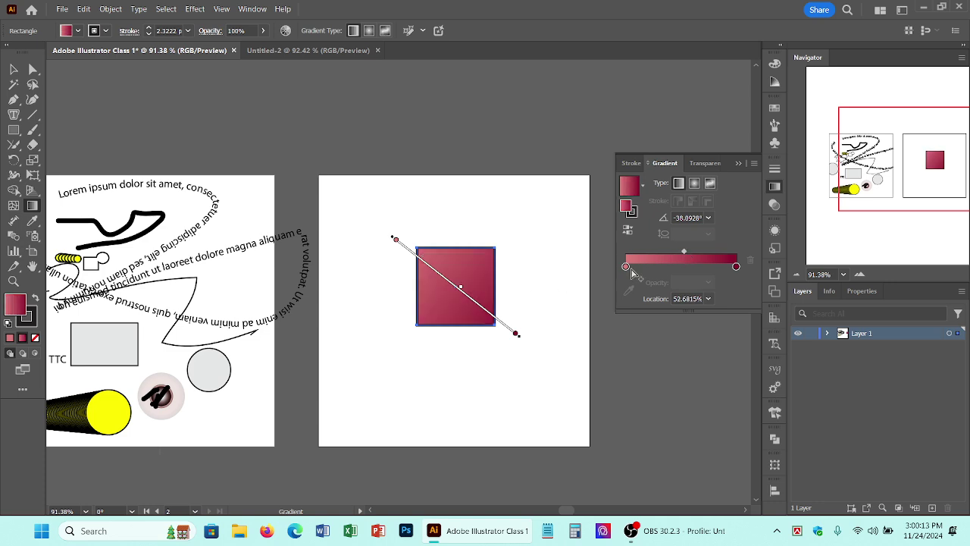
- Recolour the gradient's start stop lime yellow (c8e900) and its end stop blue (2100ff)
{"action": "double_click", "coordinate": [626, 267]}
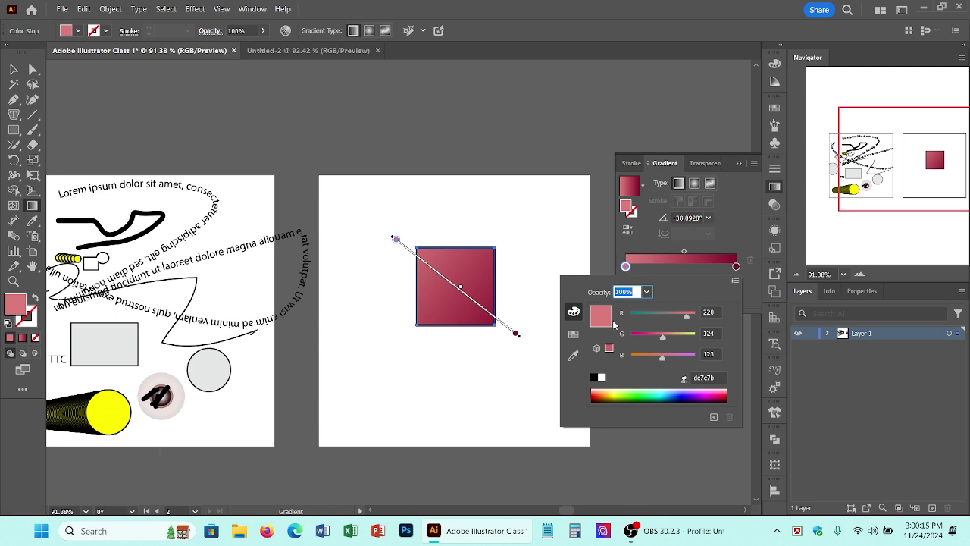
{"action": "left_click", "coordinate": [616, 393]}
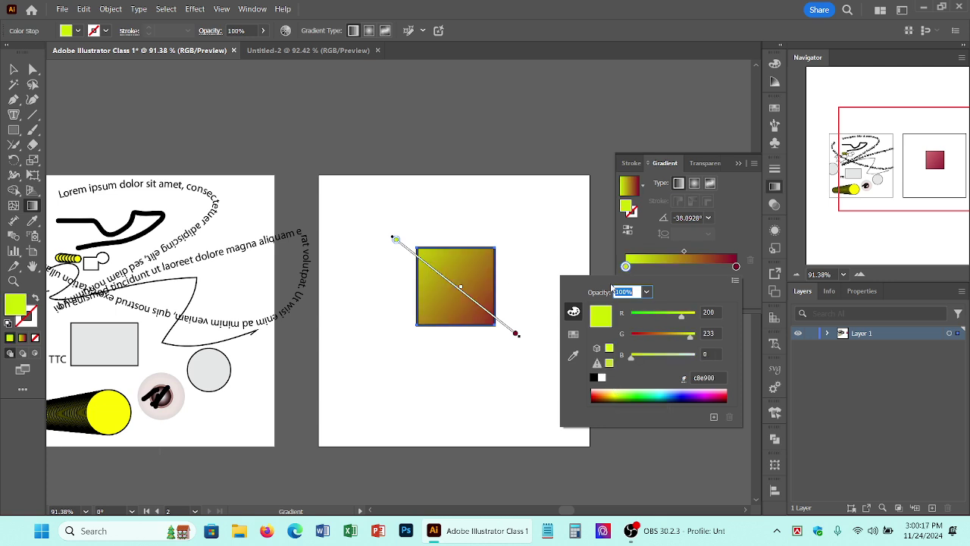
{"action": "double_click", "coordinate": [737, 267]}
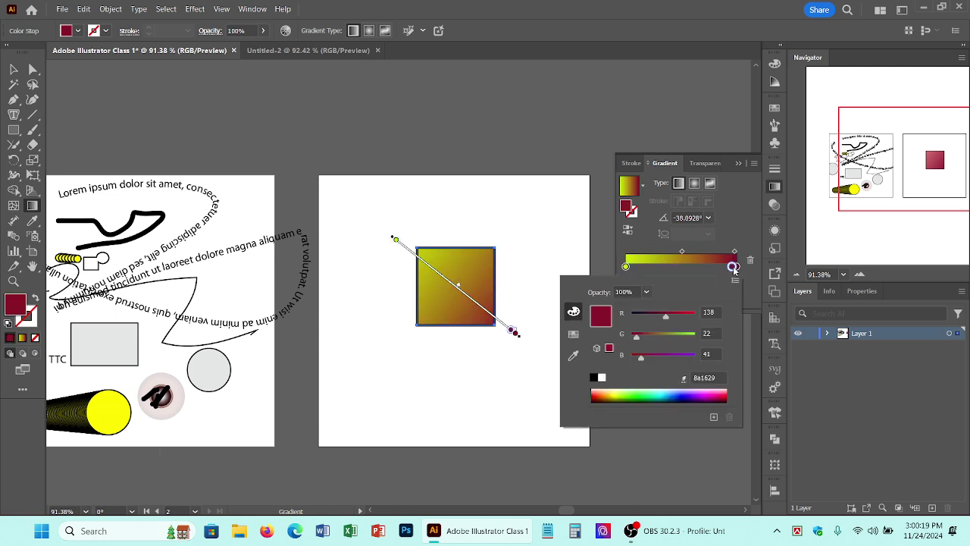
{"action": "left_click_drag", "start_coordinate": [736, 267], "coordinate": [738, 267]}
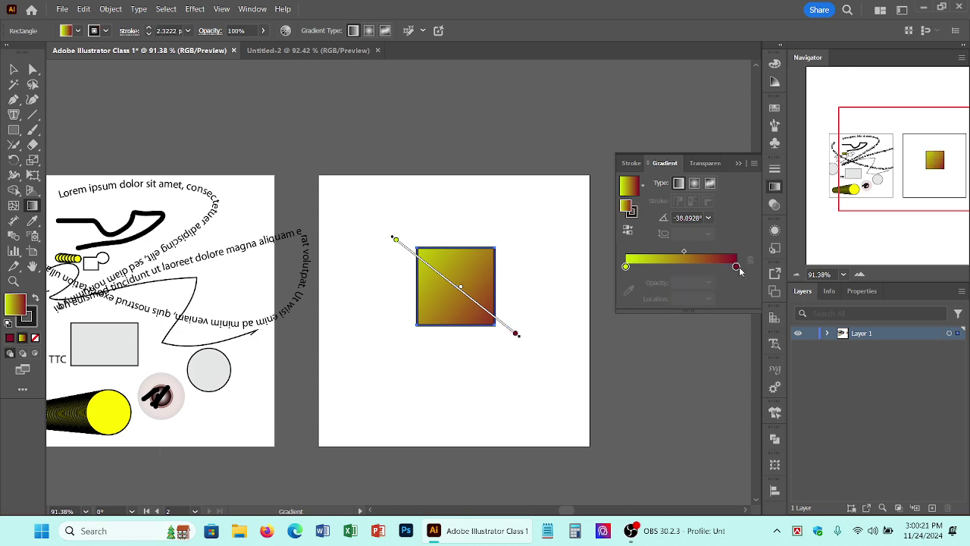
{"action": "double_click", "coordinate": [736, 266]}
{"action": "left_click", "coordinate": [681, 392]}
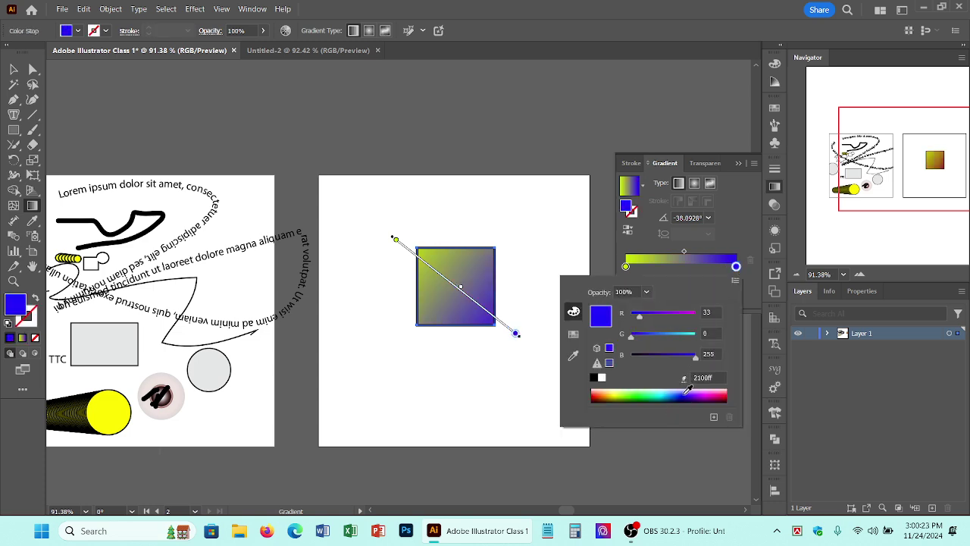
{"action": "left_click", "coordinate": [738, 202]}
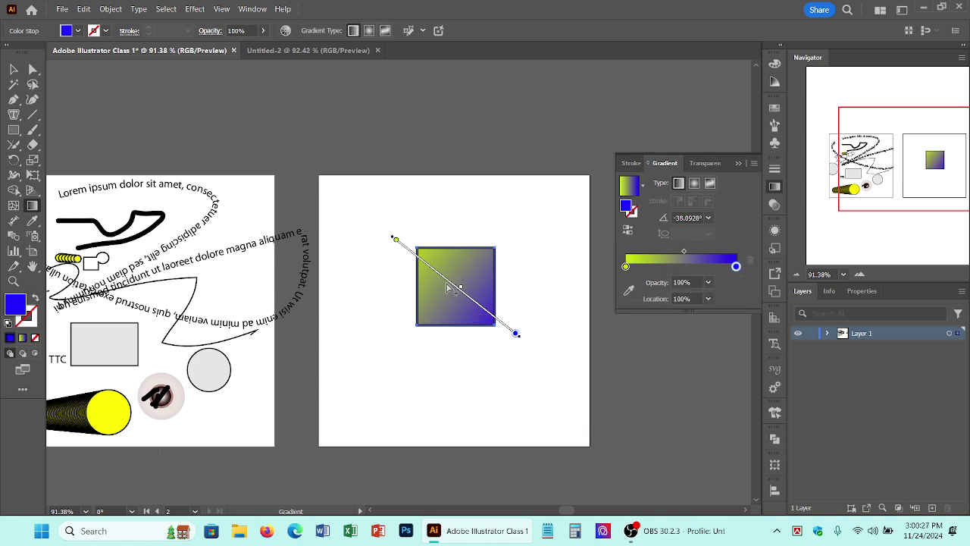
- Try the White, Black gradient preset on the square, then apply the Orange, Yellow preset
{"action": "left_click", "coordinate": [643, 186]}
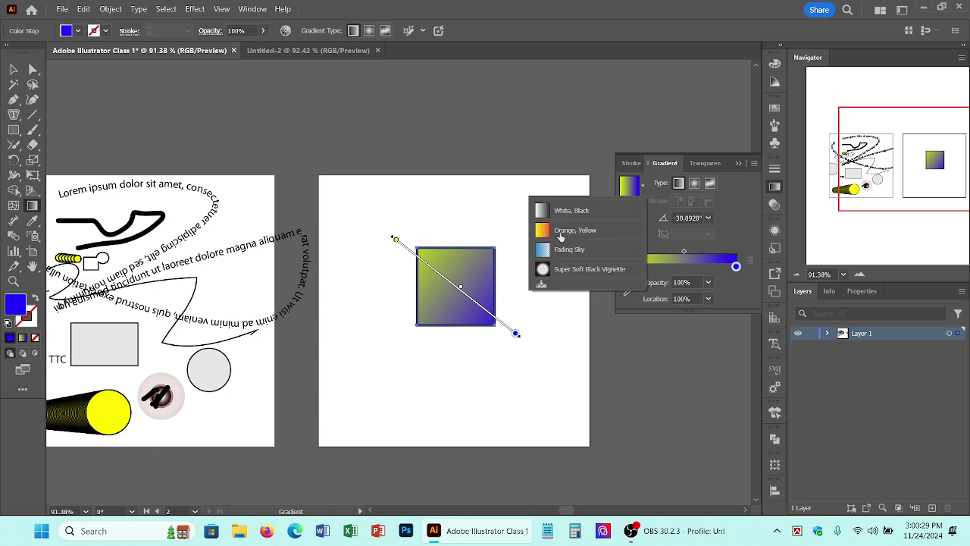
{"action": "left_click", "coordinate": [582, 211]}
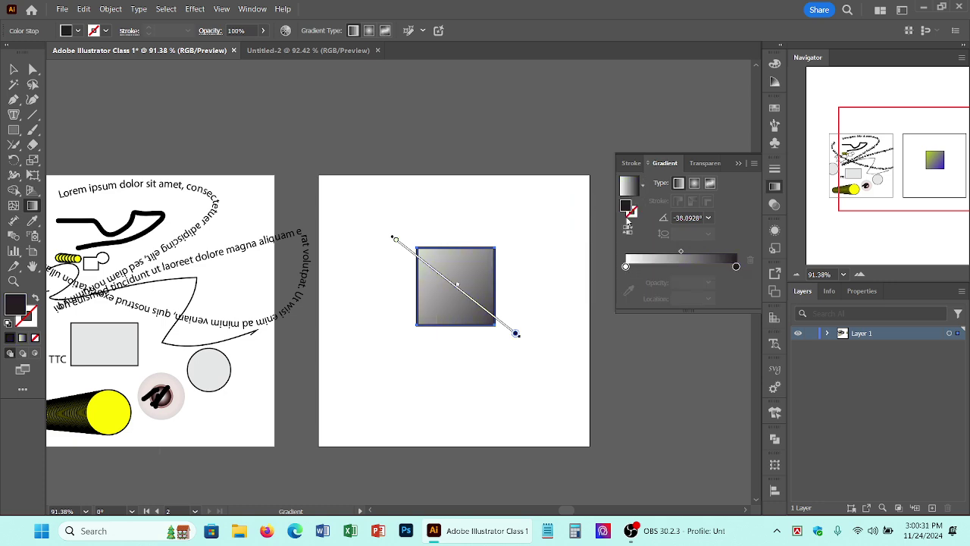
{"action": "left_click", "coordinate": [642, 185]}
{"action": "left_click", "coordinate": [581, 231]}
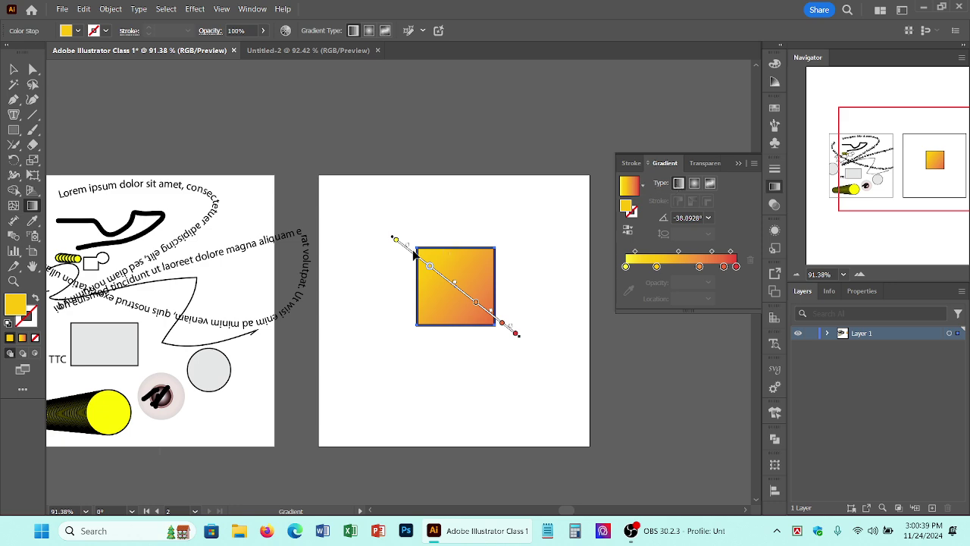
- Switch the square to a freeform gradient with points and reposition the colour points inside it
{"action": "left_click", "coordinate": [713, 185]}
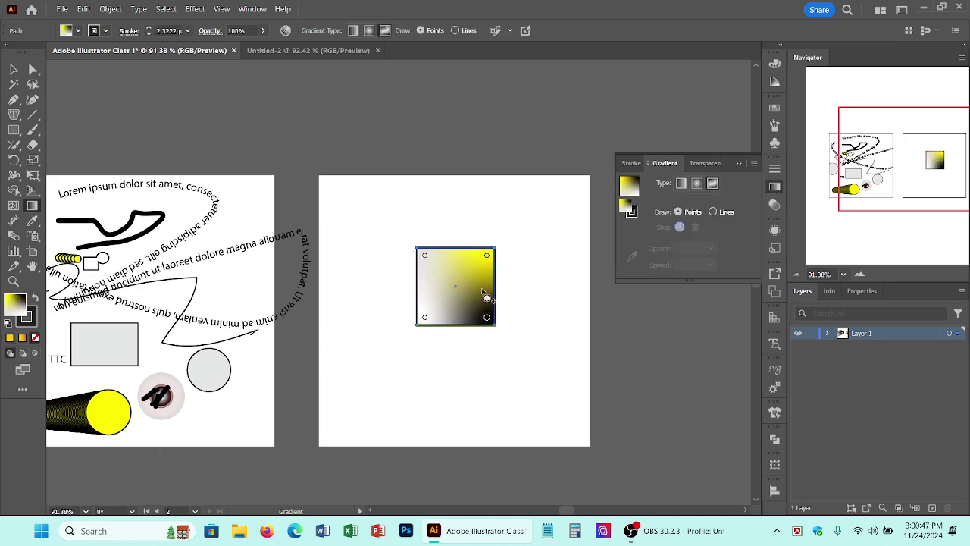
{"action": "left_click_drag", "start_coordinate": [487, 319], "coordinate": [468, 305]}
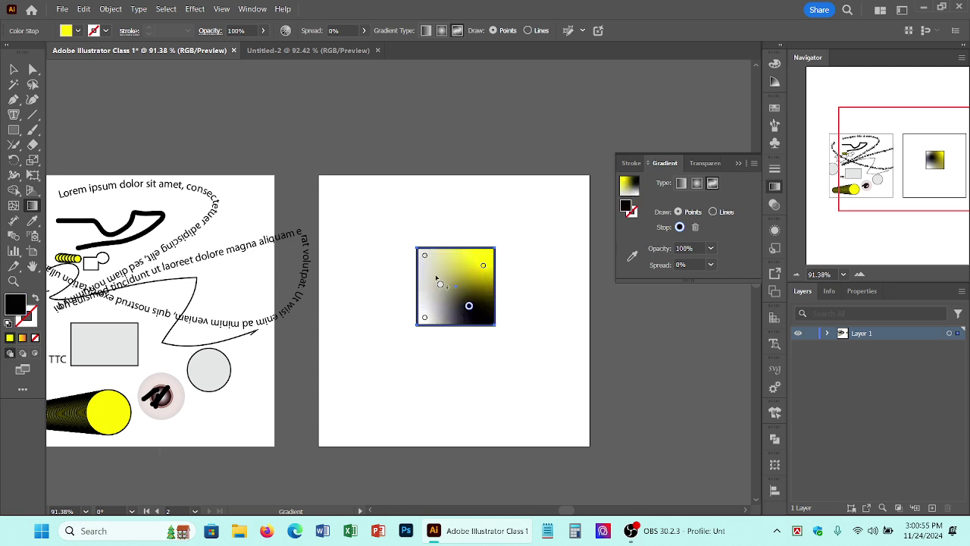
{"action": "left_click", "coordinate": [432, 264]}
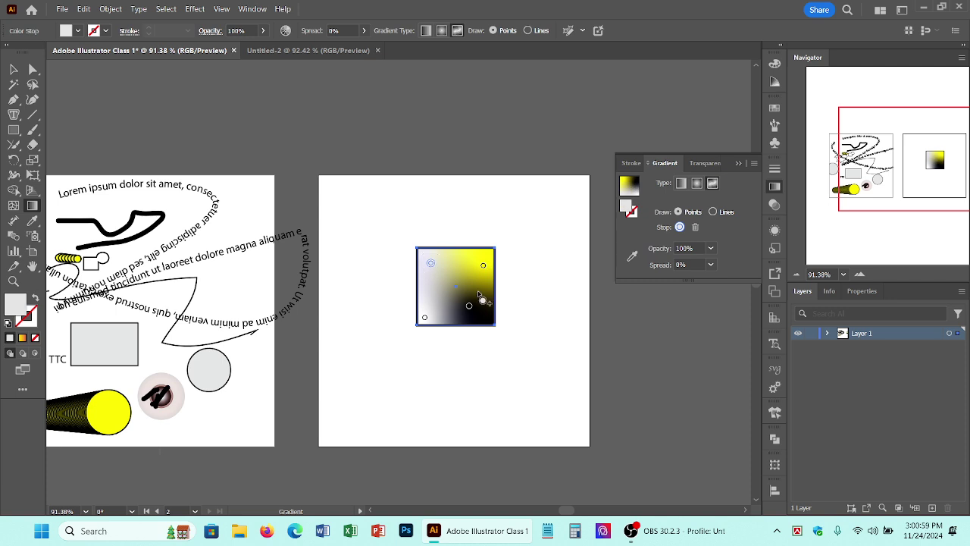
{"action": "left_click_drag", "start_coordinate": [465, 306], "coordinate": [461, 291]}
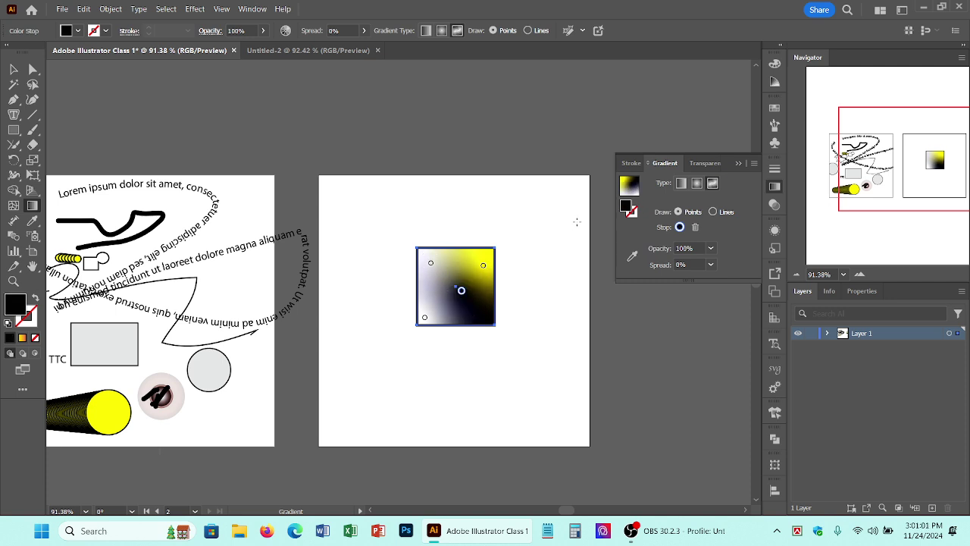
- Try the radial gradient type, return to linear and run the gradient from the square's top to bottom at about -86°
{"action": "left_click", "coordinate": [697, 185]}
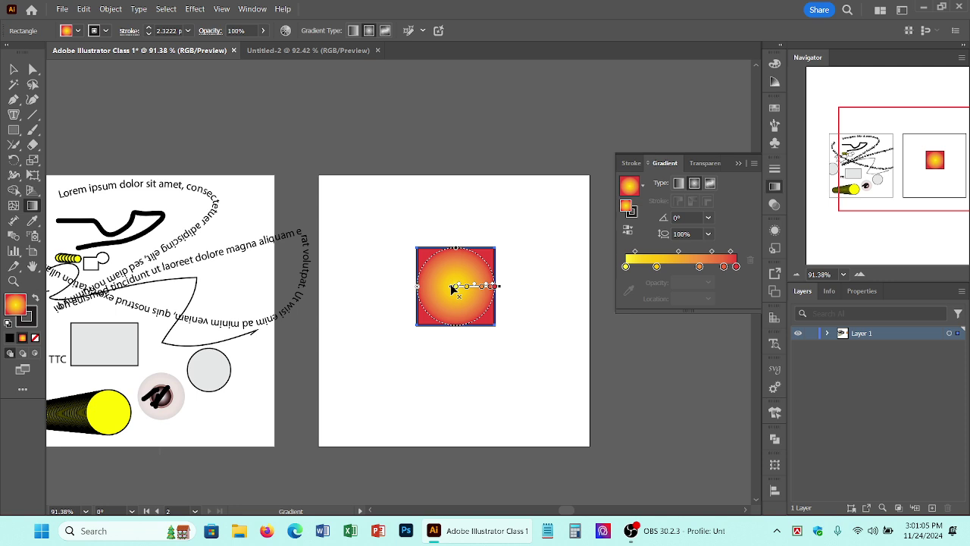
{"action": "left_click", "coordinate": [678, 184]}
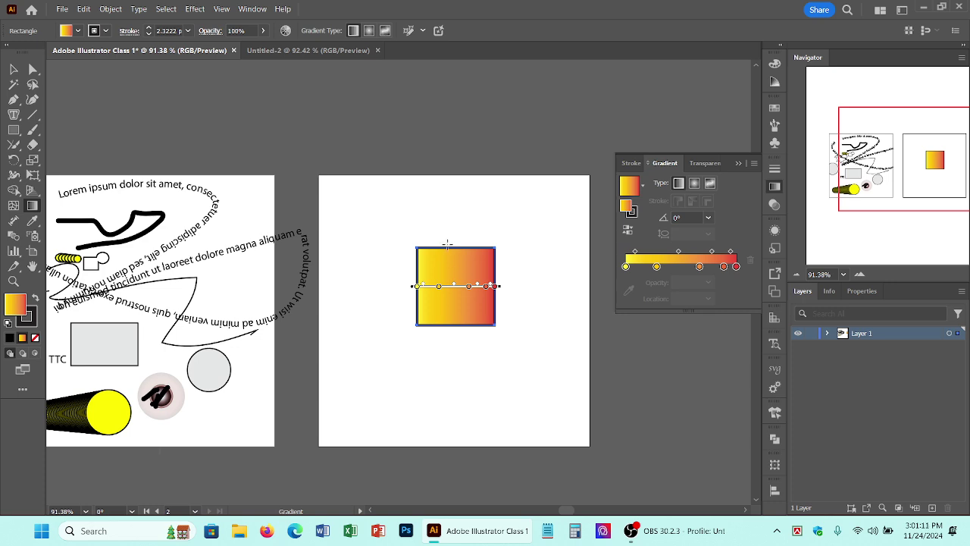
{"action": "left_click_drag", "start_coordinate": [453, 241], "coordinate": [455, 327]}
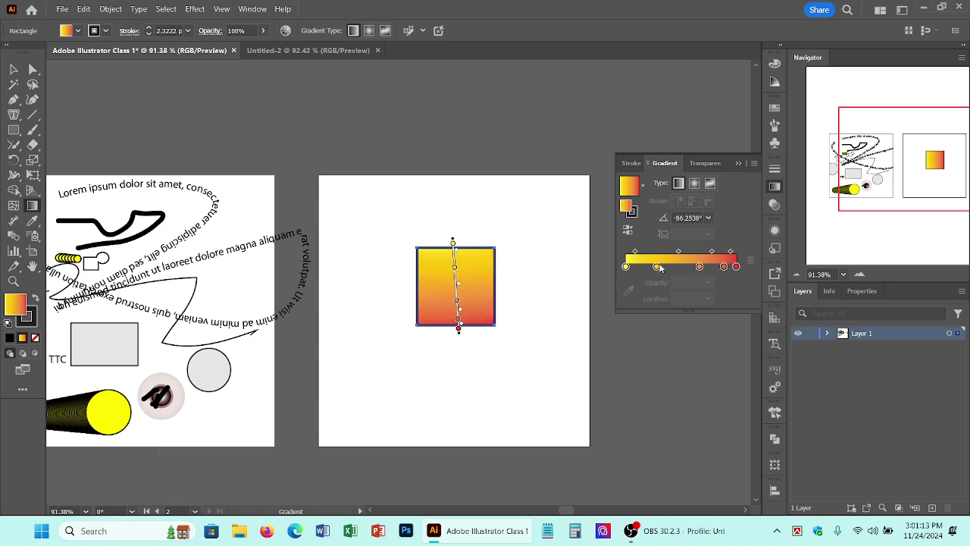
- Remove the intermediate colour stops so only yellow and red remain, and set the midpoint location to 50%
{"action": "mouse_move", "coordinate": [699, 267]}
{"action": "left_mouse_down"}
{"action": "mouse_move", "coordinate": [701, 292]}
{"action": "mouse_move", "coordinate": [726, 291]}
{"action": "left_mouse_up"}
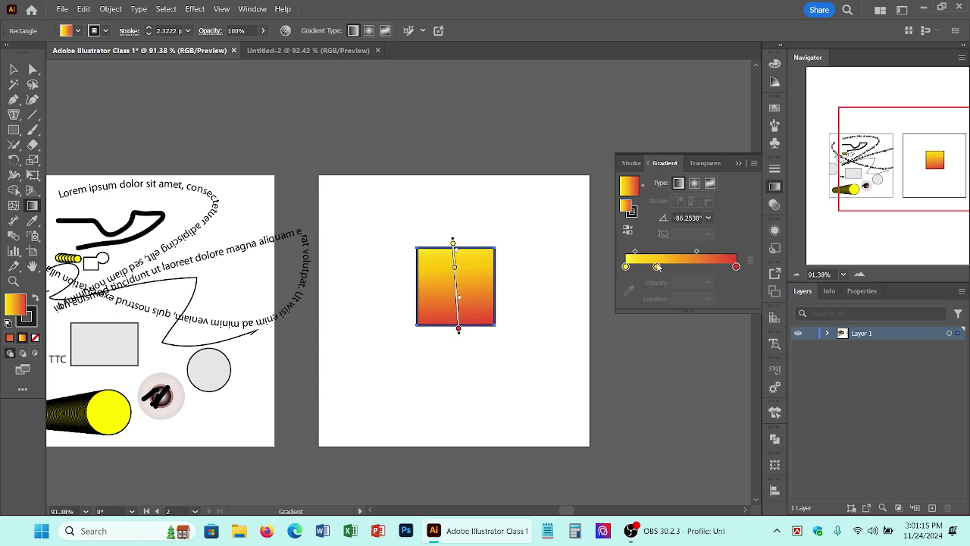
{"action": "left_click_drag", "start_coordinate": [656, 267], "coordinate": [658, 307]}
{"action": "left_click_drag", "start_coordinate": [681, 253], "coordinate": [687, 255]}
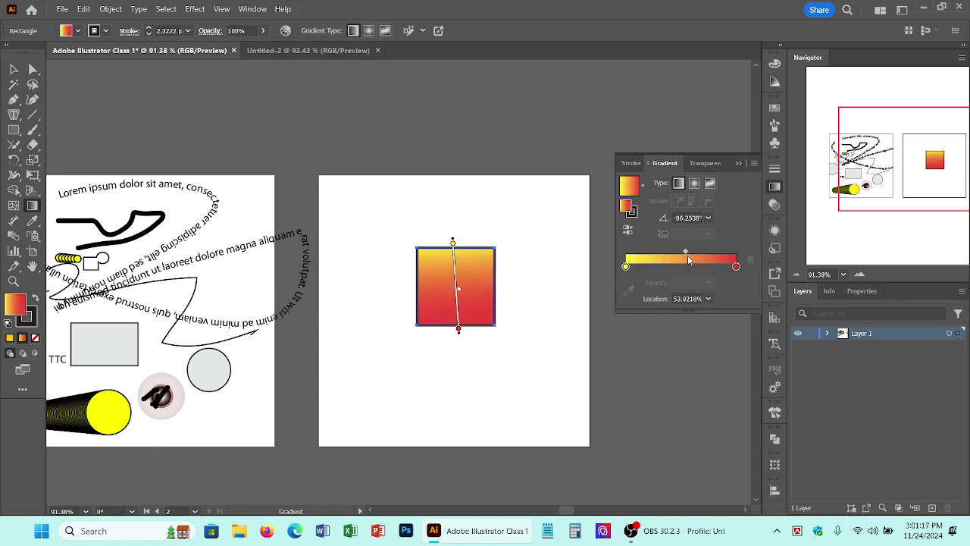
{"action": "double_click", "coordinate": [682, 299]}
{"action": "type", "text": "50"}
{"action": "key", "text": "Return"}
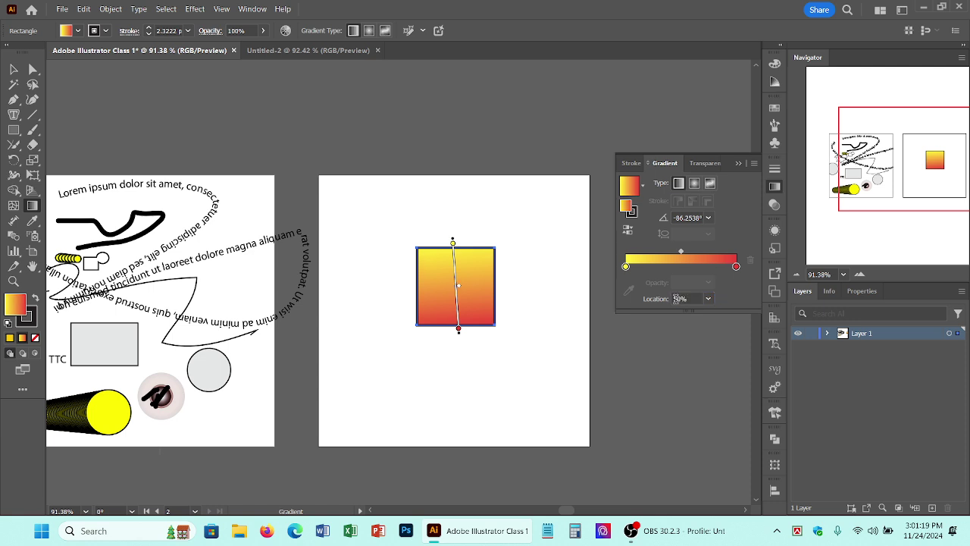
- Try the yellow start stop at a location of 30% and return it to the gradient's start at 0%
{"action": "left_click", "coordinate": [627, 266]}
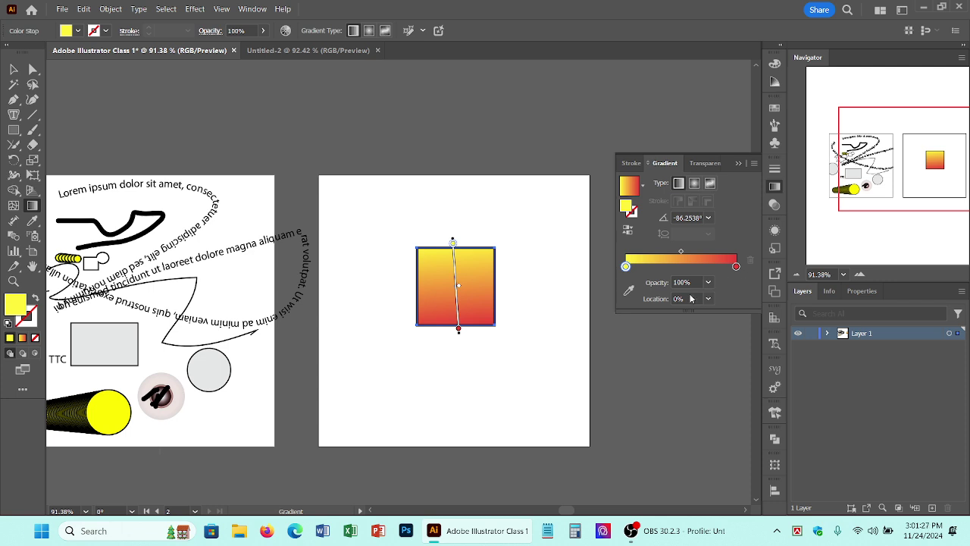
{"action": "left_click_drag", "start_coordinate": [453, 243], "coordinate": [455, 269]}
{"action": "left_click", "coordinate": [686, 298]}
{"action": "double_click", "coordinate": [686, 298]}
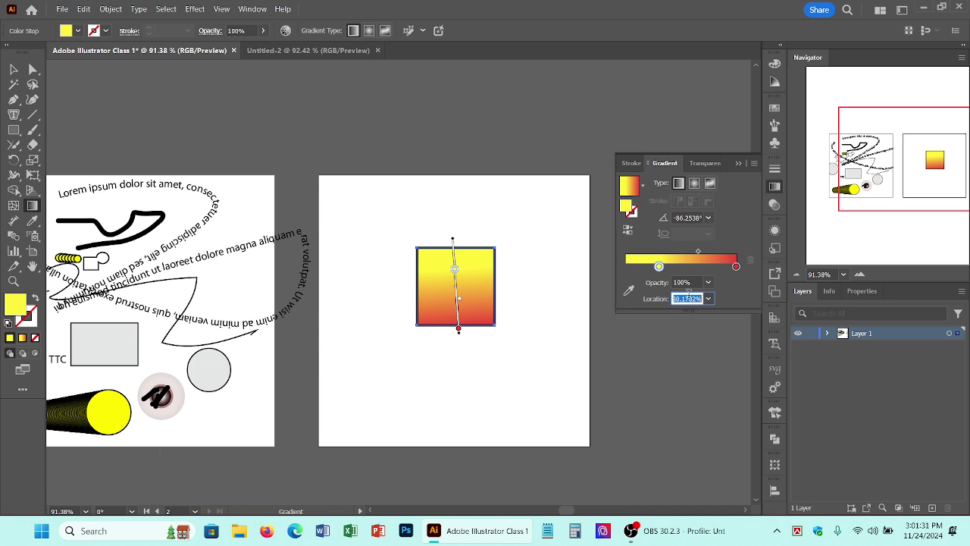
{"action": "type", "text": "30"}
{"action": "key", "text": "Return"}
{"action": "left_click_drag", "start_coordinate": [658, 269], "coordinate": [625, 267]}
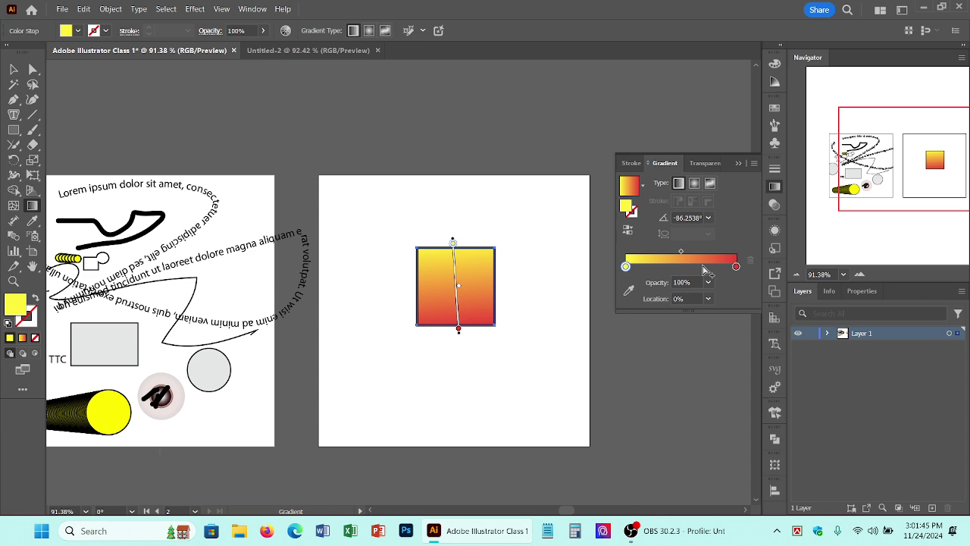
- Add an intermediate stop to the square's linear gradient, colour it dark green (046a00) and move it to about 47%
{"action": "left_click", "coordinate": [703, 267]}
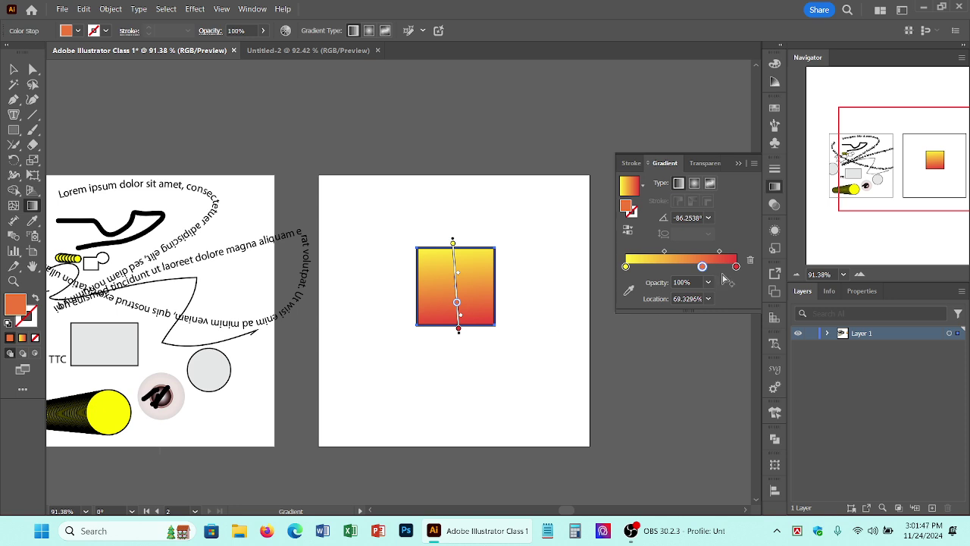
{"action": "double_click", "coordinate": [703, 267]}
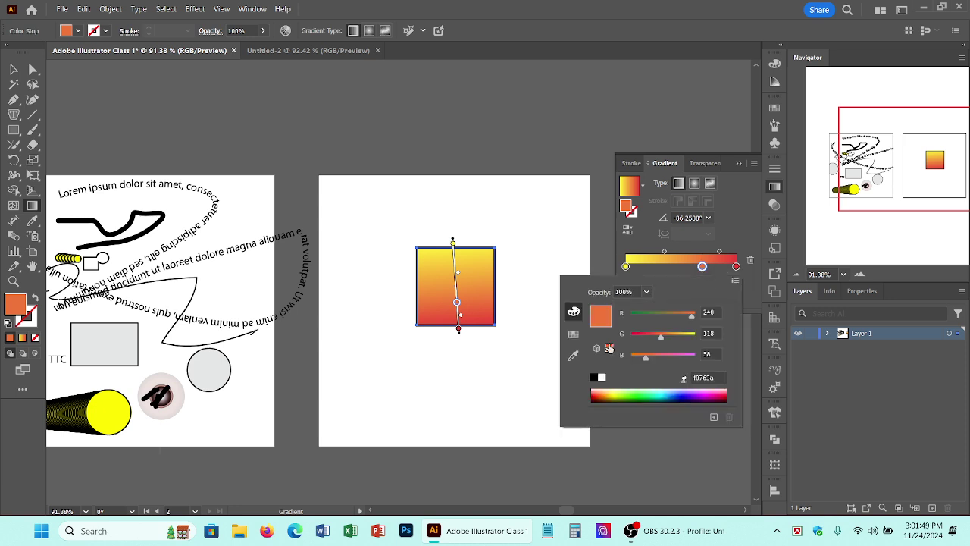
{"action": "left_click", "coordinate": [640, 395]}
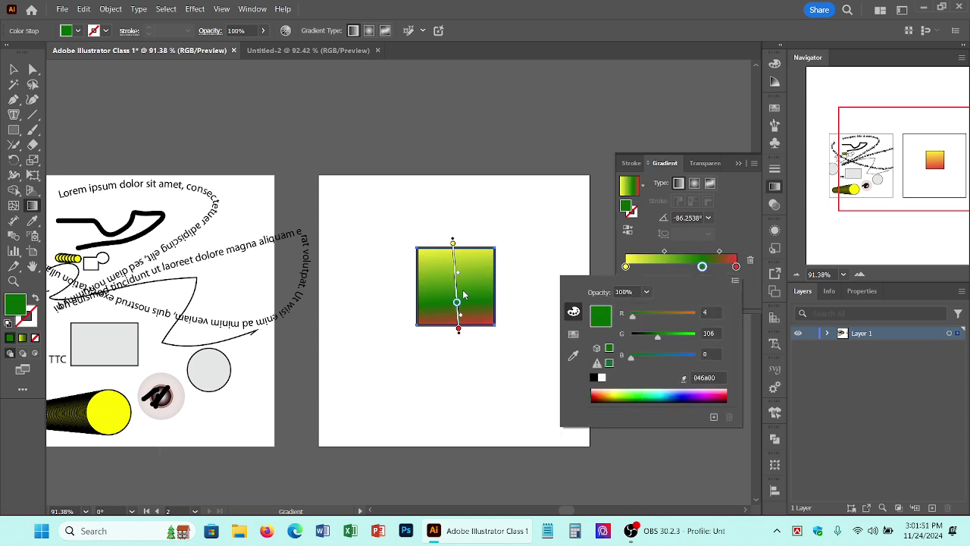
{"action": "left_click", "coordinate": [703, 269]}
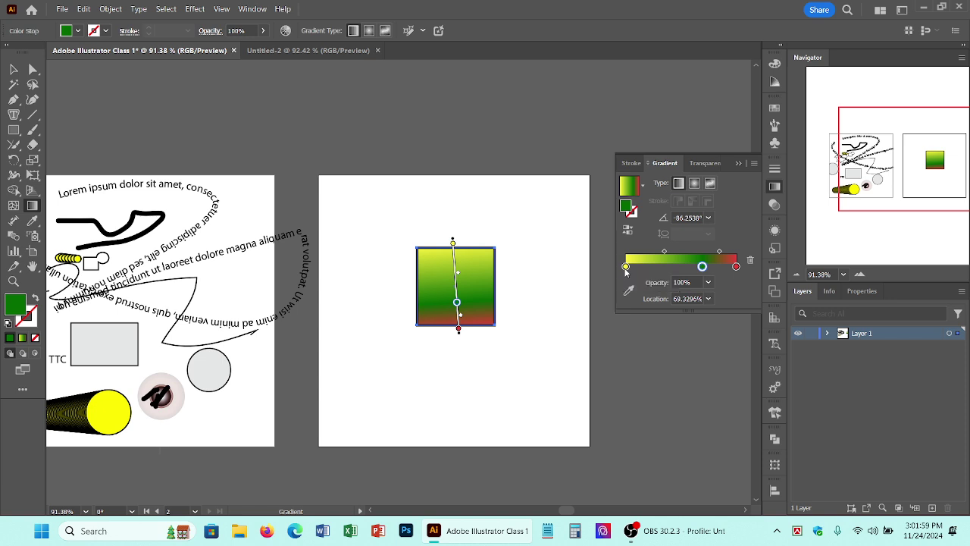
{"action": "left_click_drag", "start_coordinate": [704, 270], "coordinate": [678, 271]}
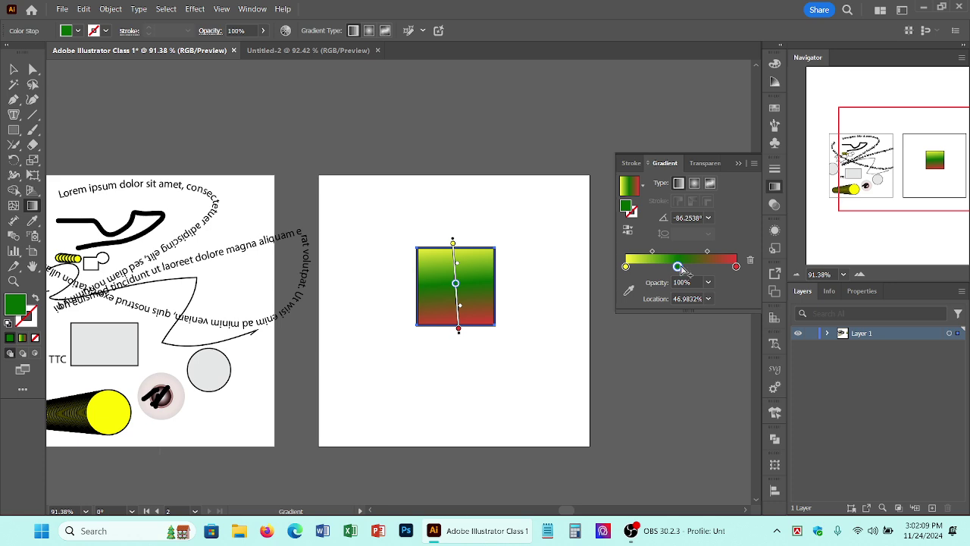
- Add a second green stop, move it to about 64% and remove it from the gradient
{"action": "double_click", "coordinate": [680, 268]}
{"action": "left_click", "coordinate": [682, 268]}
{"action": "left_click_drag", "start_coordinate": [682, 269], "coordinate": [697, 269]}
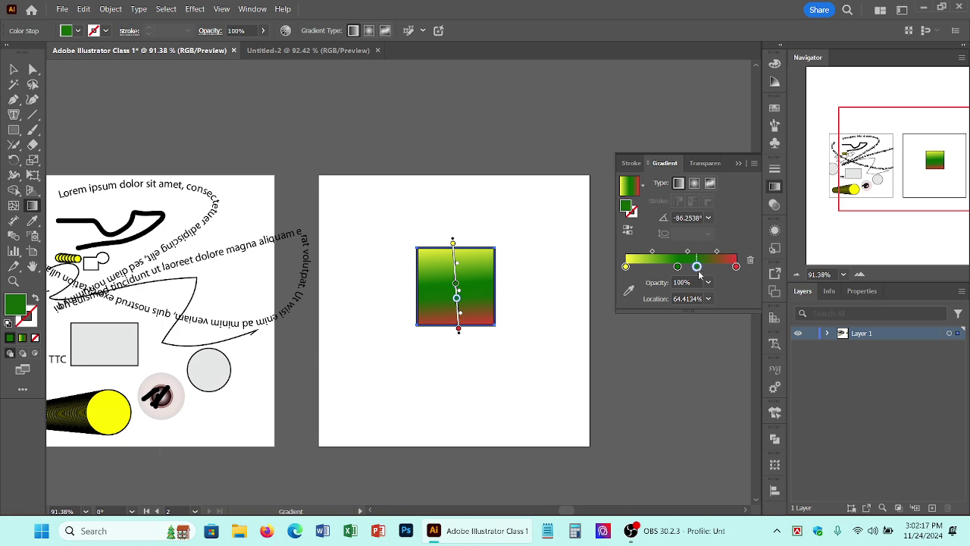
{"action": "left_click_drag", "start_coordinate": [697, 266], "coordinate": [699, 323]}
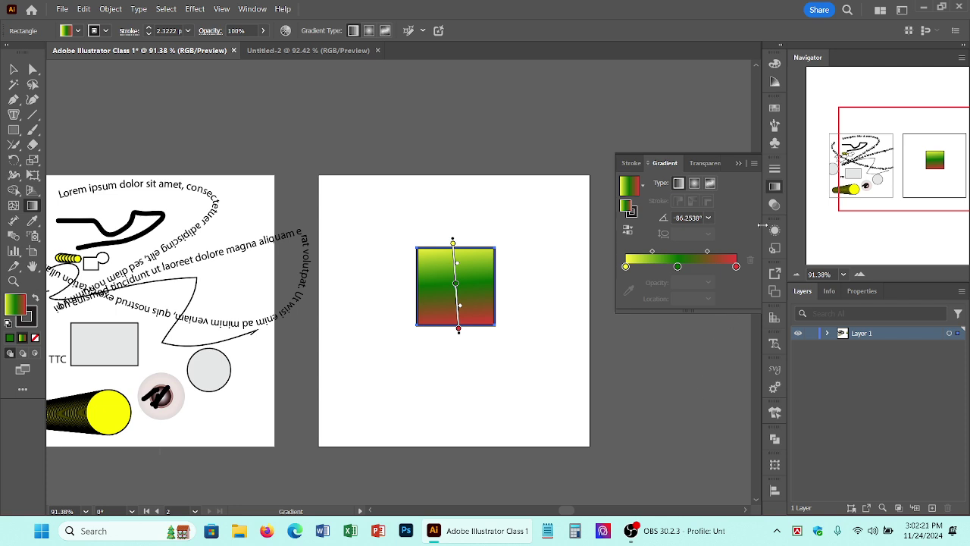
- Collapse the Gradient panel, show the Info panel and switch back to the Selection tool
{"action": "left_click", "coordinate": [781, 187]}
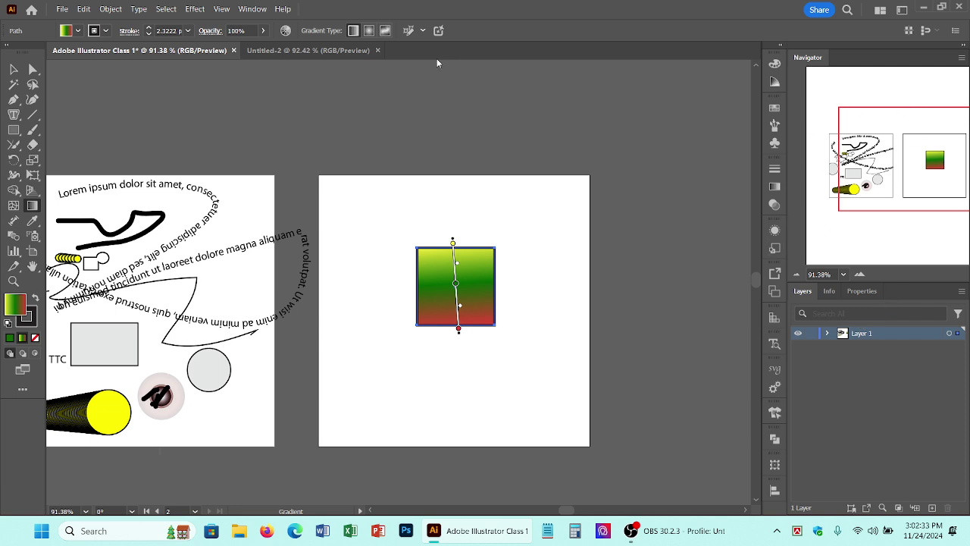
{"action": "left_click", "coordinate": [252, 8]}
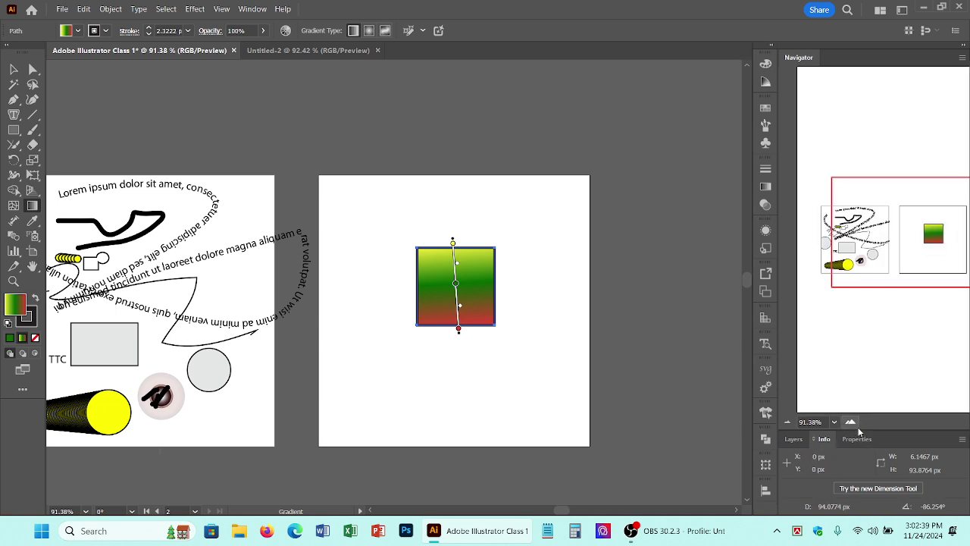
{"action": "left_click", "coordinate": [253, 9]}
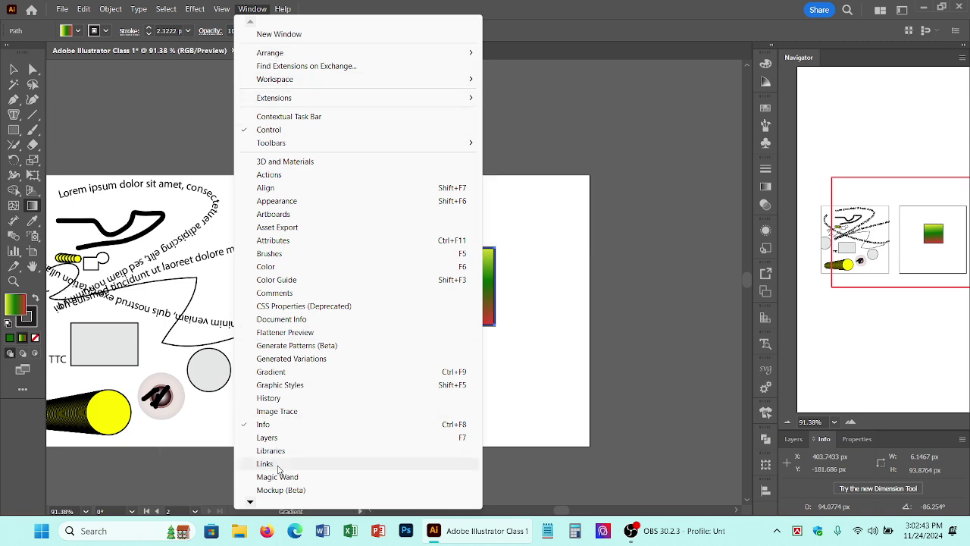
{"action": "mouse_move", "coordinate": [249, 504]}
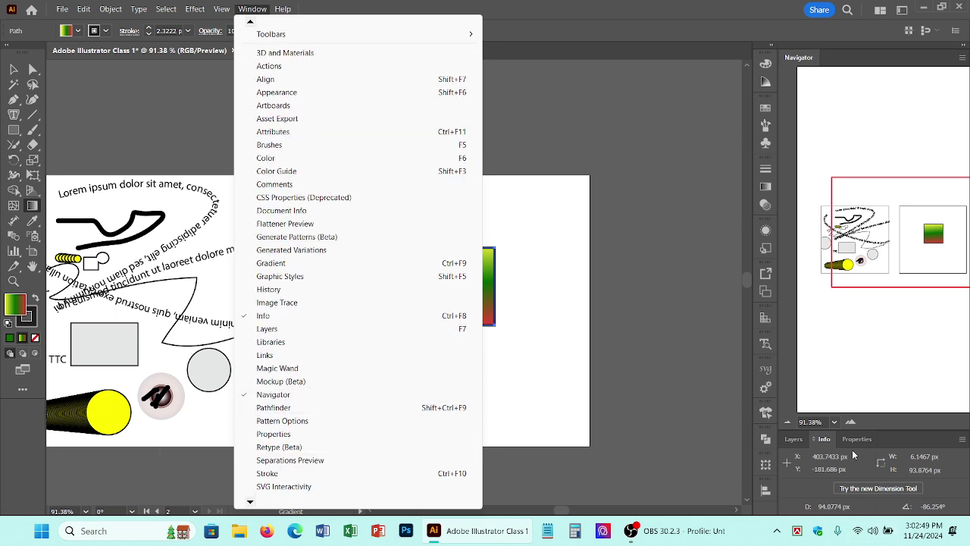
{"action": "left_click", "coordinate": [525, 101]}
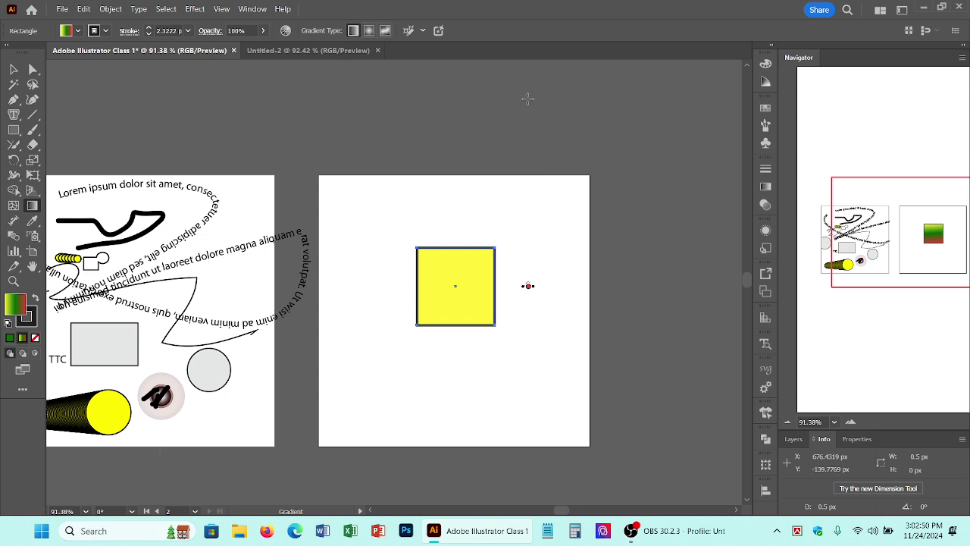
{"action": "left_click", "coordinate": [14, 69]}
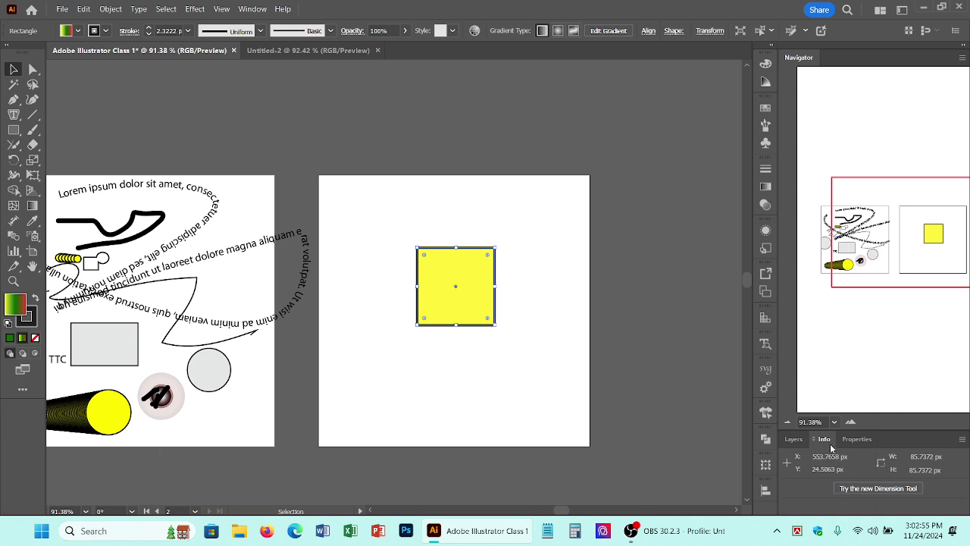
- Group the Info panel with the Navigator panel and switch between the two, ending on Navigator
{"action": "left_click_drag", "start_coordinate": [823, 439], "coordinate": [834, 62]}
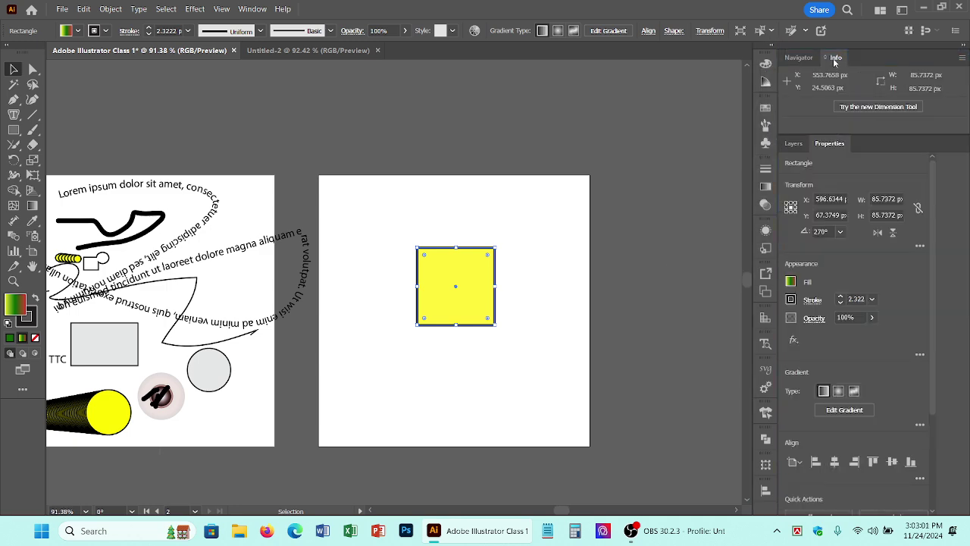
{"action": "left_click", "coordinate": [799, 58]}
{"action": "left_click", "coordinate": [836, 58]}
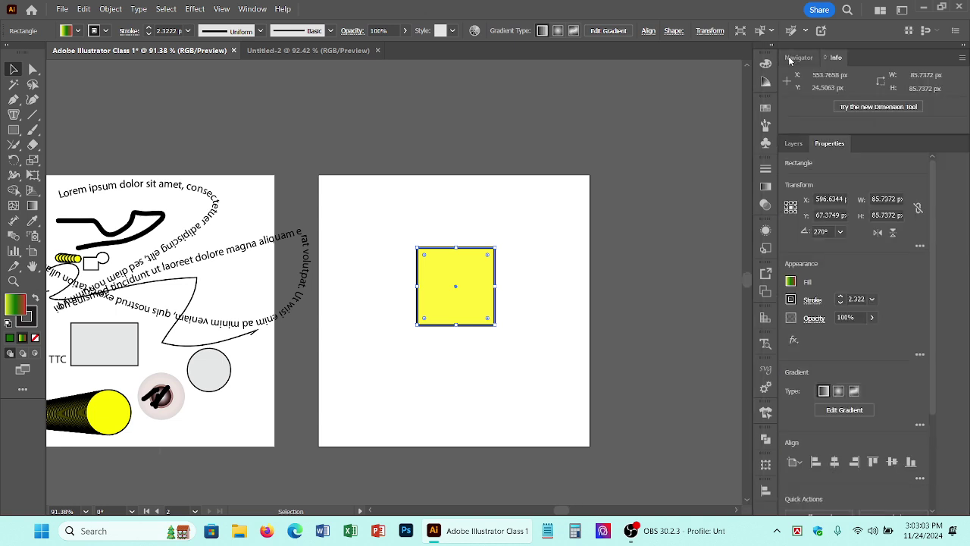
{"action": "left_click", "coordinate": [798, 60]}
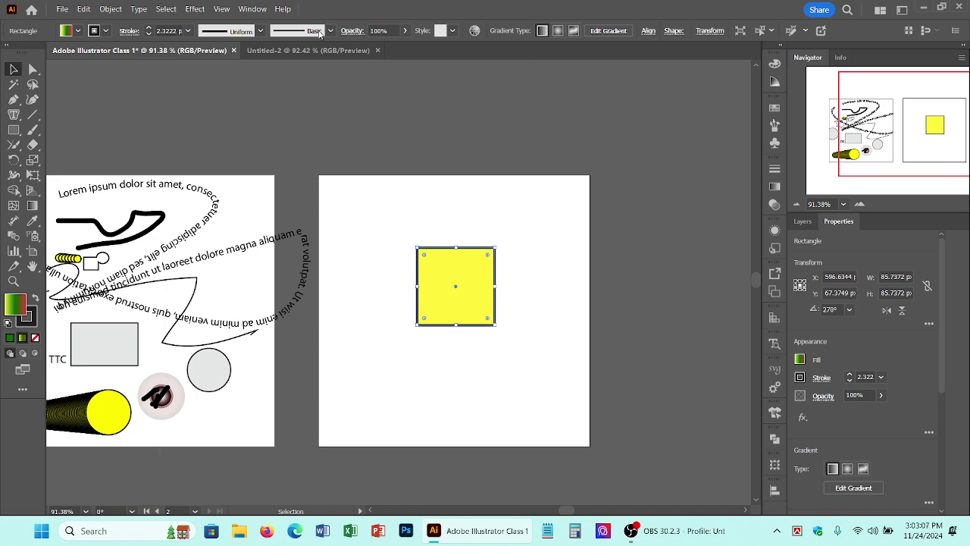
- Float the group of open documents as a separate window and dock it back into the workspace
{"action": "left_click_drag", "start_coordinate": [447, 51], "coordinate": [540, 32]}
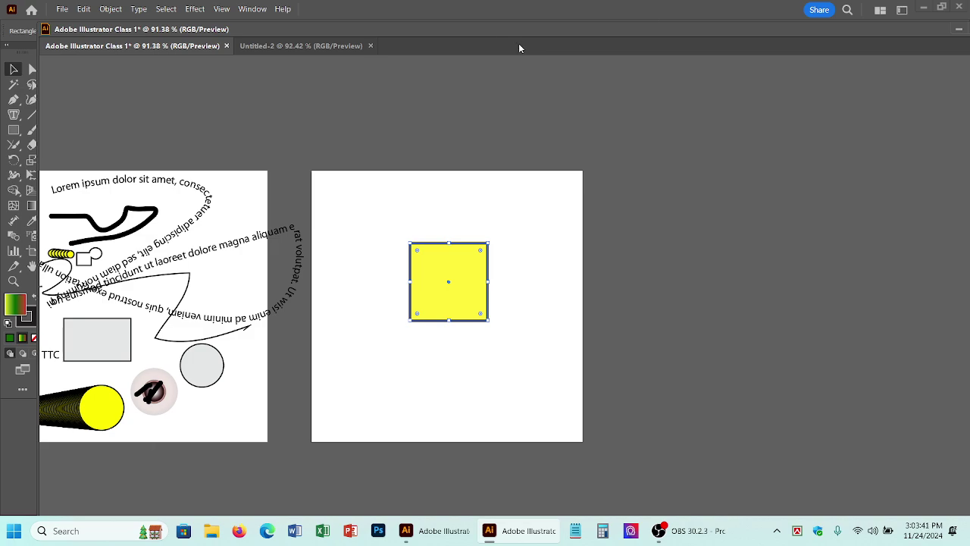
{"action": "left_click_drag", "start_coordinate": [518, 44], "coordinate": [308, 51]}
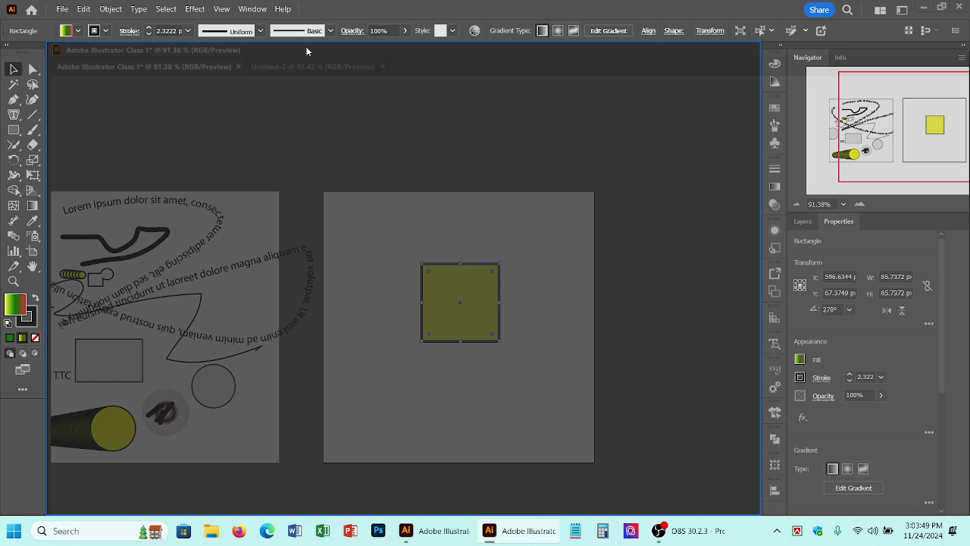
{"action": "left_click_drag", "start_coordinate": [307, 51], "coordinate": [307, 51]}
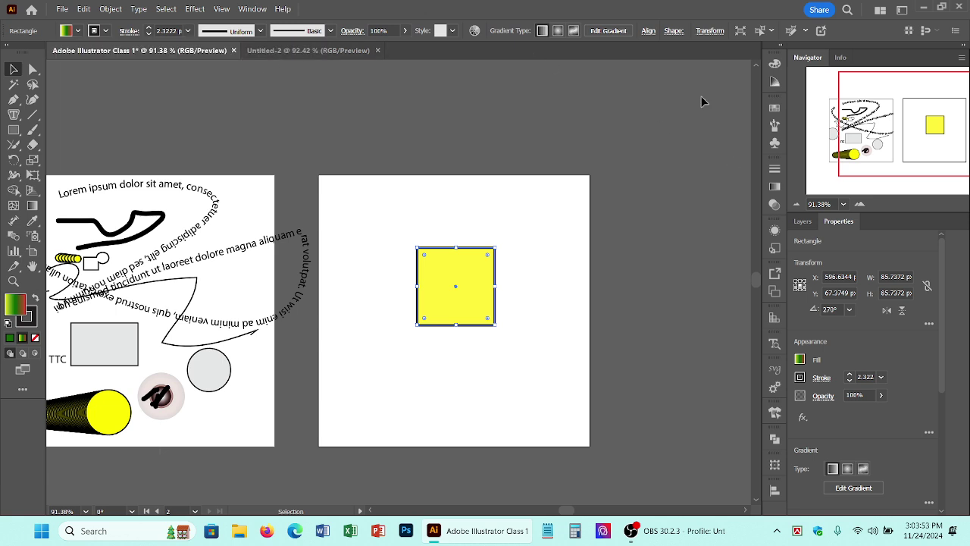
- Move the Symbols panel into the Stroke, Gradient and Transparency group and add the Links panel to the dock
{"action": "left_click_drag", "start_coordinate": [774, 142], "coordinate": [782, 187]}
{"action": "double_click", "coordinate": [622, 144]}
{"action": "left_click", "coordinate": [253, 9]}
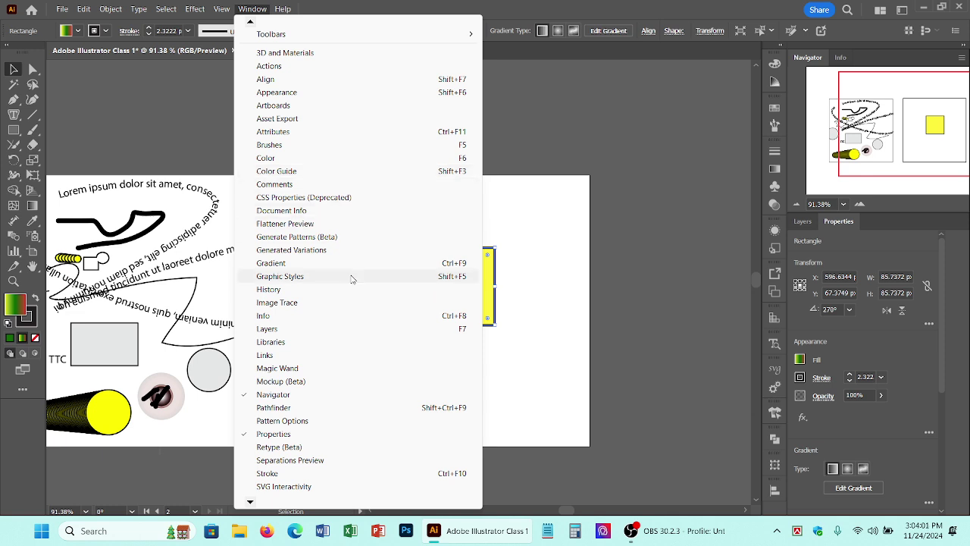
{"action": "left_click", "coordinate": [316, 356]}
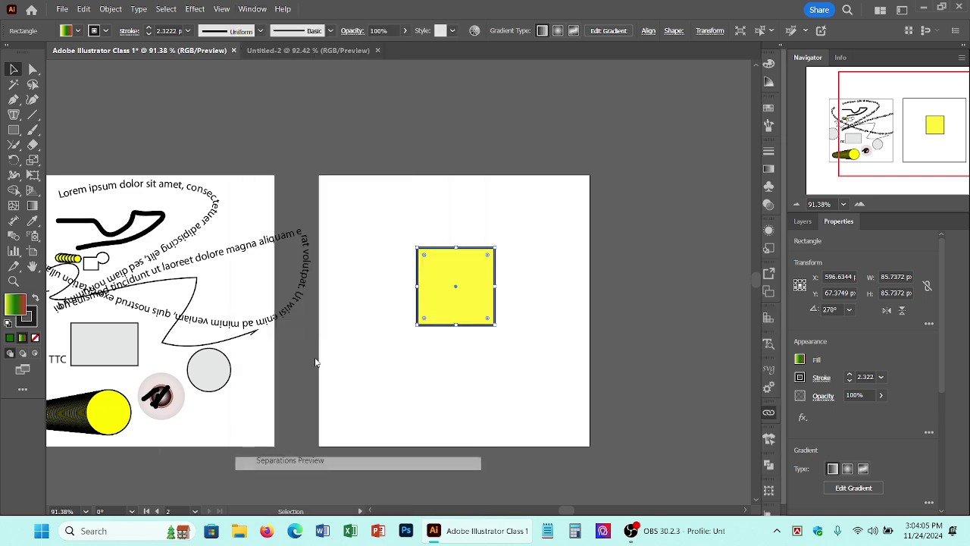
{"action": "left_click", "coordinate": [769, 413]}
- Show the Stroke panel, widen the panel dock to reveal the panel names and shrink it back to icons
{"action": "left_click", "coordinate": [253, 8]}
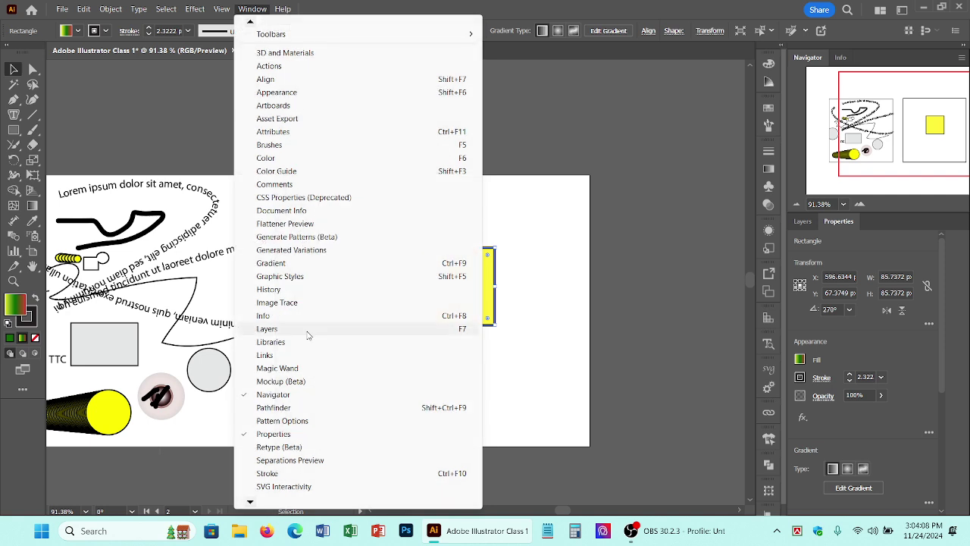
{"action": "left_click", "coordinate": [276, 473]}
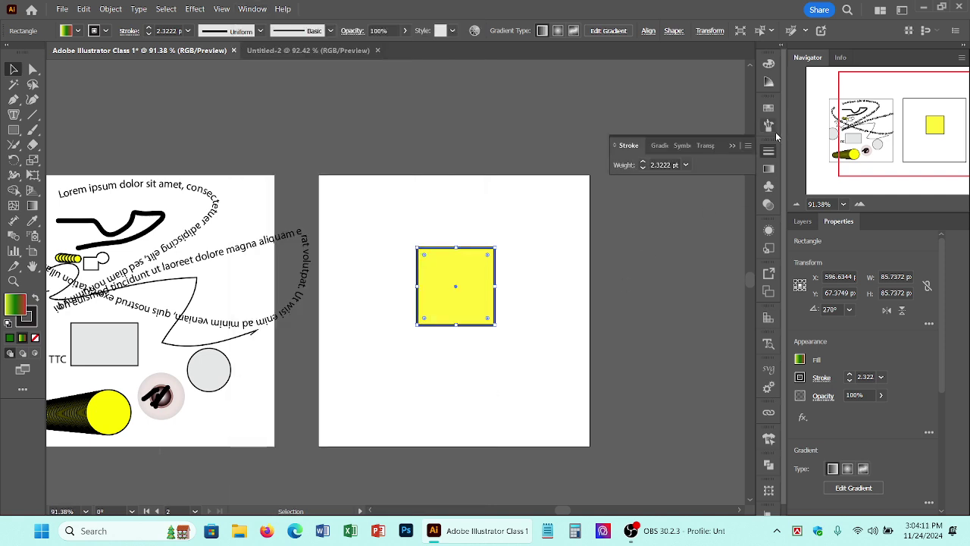
{"action": "mouse_move", "coordinate": [757, 157]}
{"action": "left_mouse_down"}
{"action": "mouse_move", "coordinate": [490, 157]}
{"action": "mouse_move", "coordinate": [650, 156]}
{"action": "left_mouse_up"}
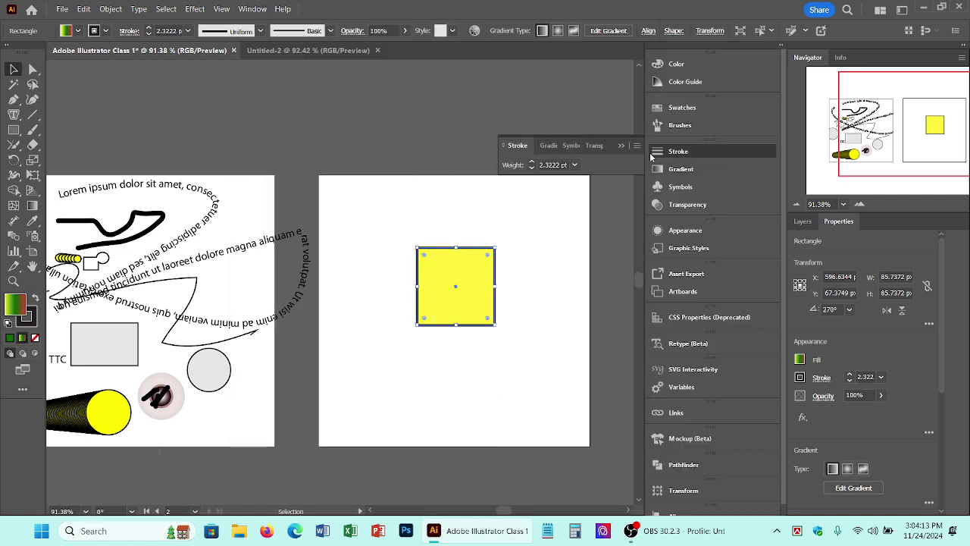
{"action": "left_click_drag", "start_coordinate": [643, 115], "coordinate": [766, 130]}
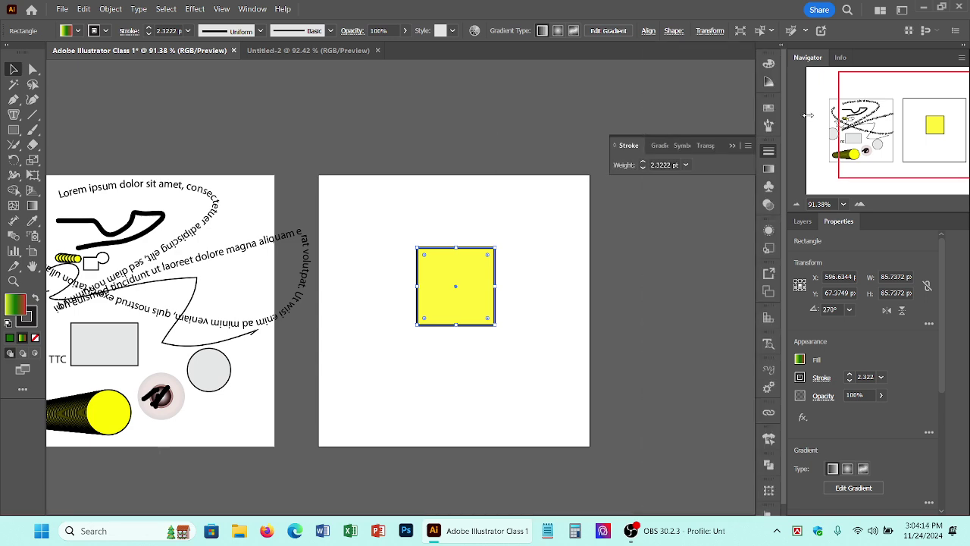
- Detach the Stroke panel from its dock group and close it, leaving the Transparency panel collapsed
{"action": "left_click", "coordinate": [773, 151]}
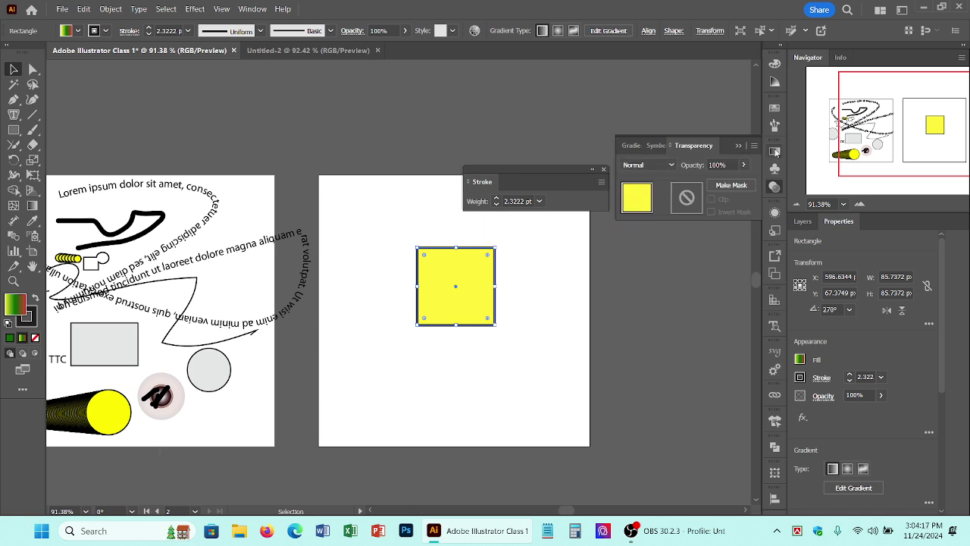
{"action": "left_click", "coordinate": [775, 187]}
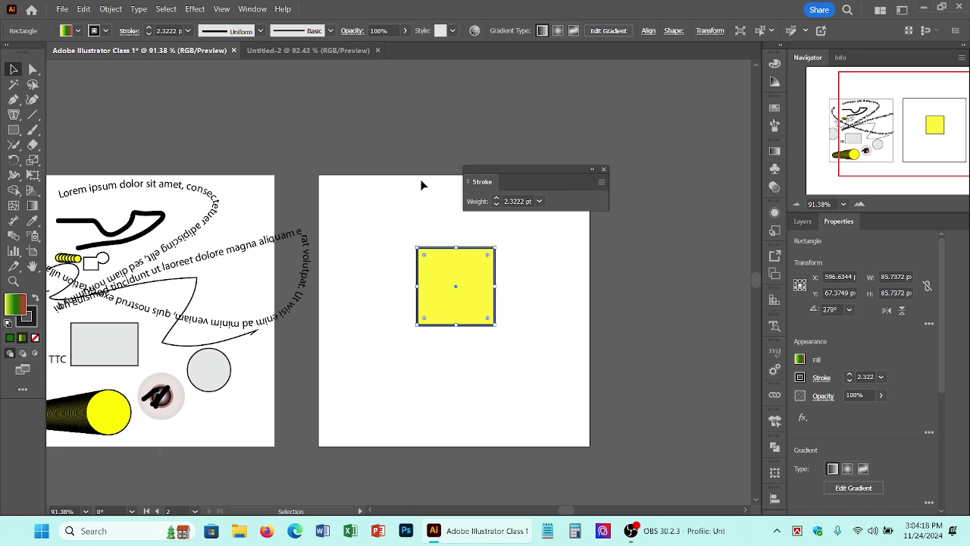
{"action": "left_click", "coordinate": [603, 171]}
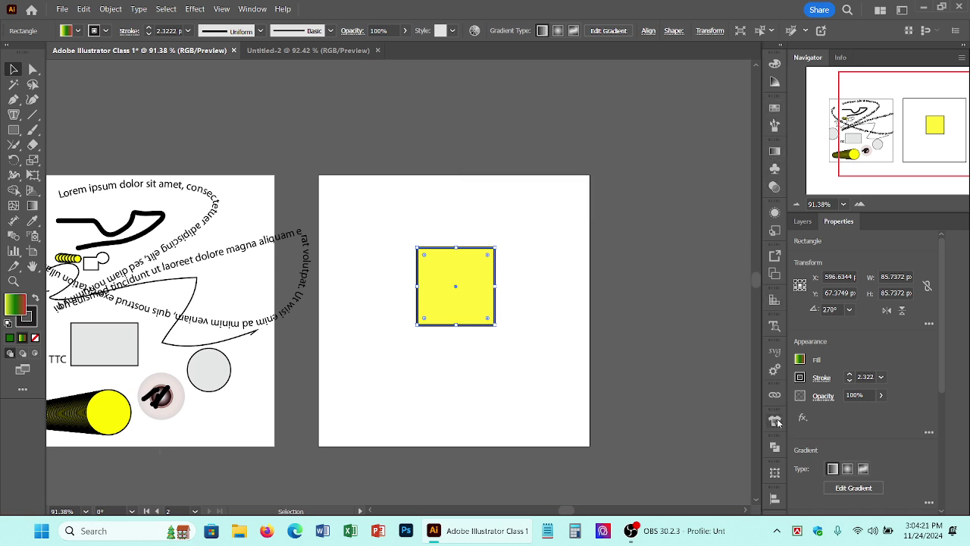
- Reopen the Stroke panel and dock it as an icon between Transparency and Appearance
{"action": "left_click", "coordinate": [244, 10]}
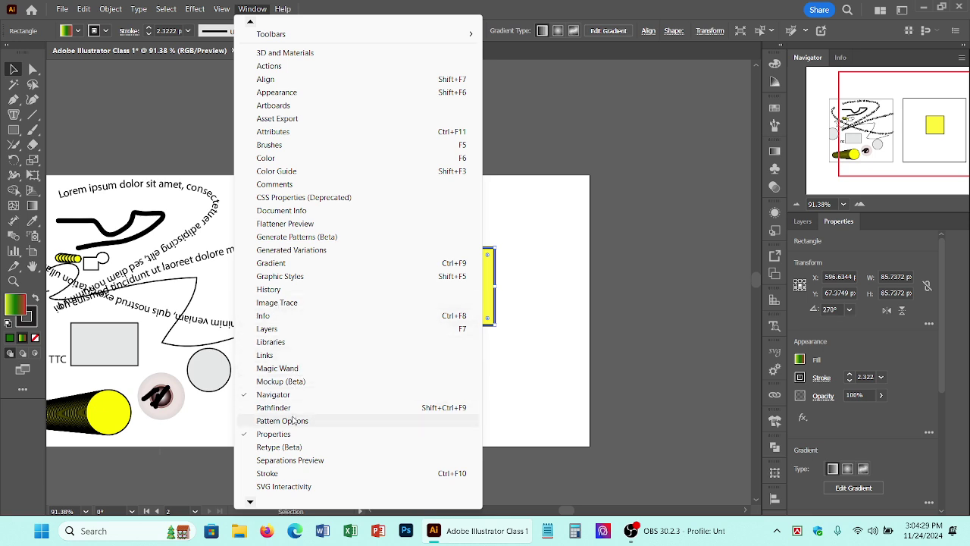
{"action": "left_click", "coordinate": [292, 475]}
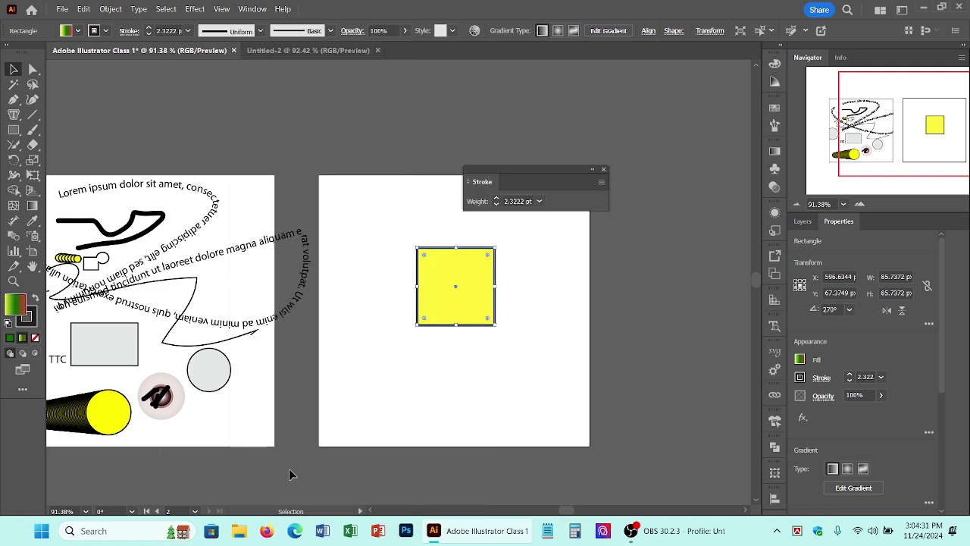
{"action": "mouse_move", "coordinate": [499, 169]}
{"action": "left_mouse_down"}
{"action": "mouse_move", "coordinate": [637, 222]}
{"action": "mouse_move", "coordinate": [753, 197]}
{"action": "mouse_move", "coordinate": [431, 173]}
{"action": "mouse_move", "coordinate": [435, 140]}
{"action": "mouse_move", "coordinate": [680, 201]}
{"action": "mouse_move", "coordinate": [771, 203]}
{"action": "left_mouse_up"}
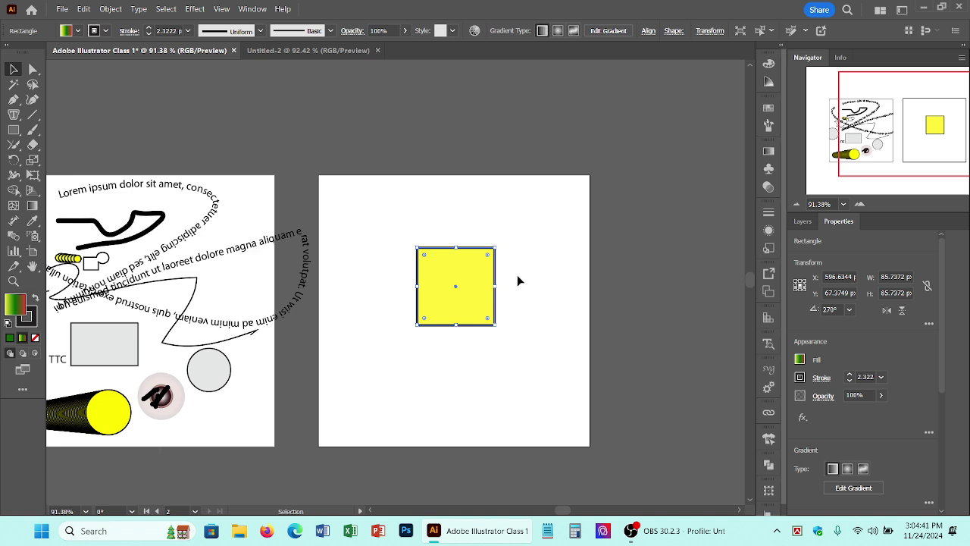
- Select all the artwork on both artboards and delete it
{"action": "left_click_drag", "start_coordinate": [520, 275], "coordinate": [652, 244]}
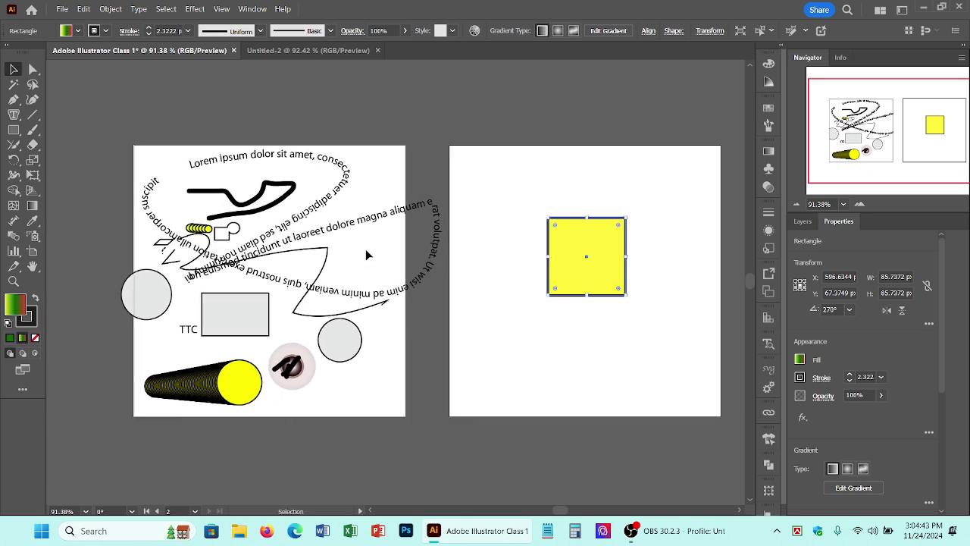
{"action": "key", "text": "ctrl+a"}
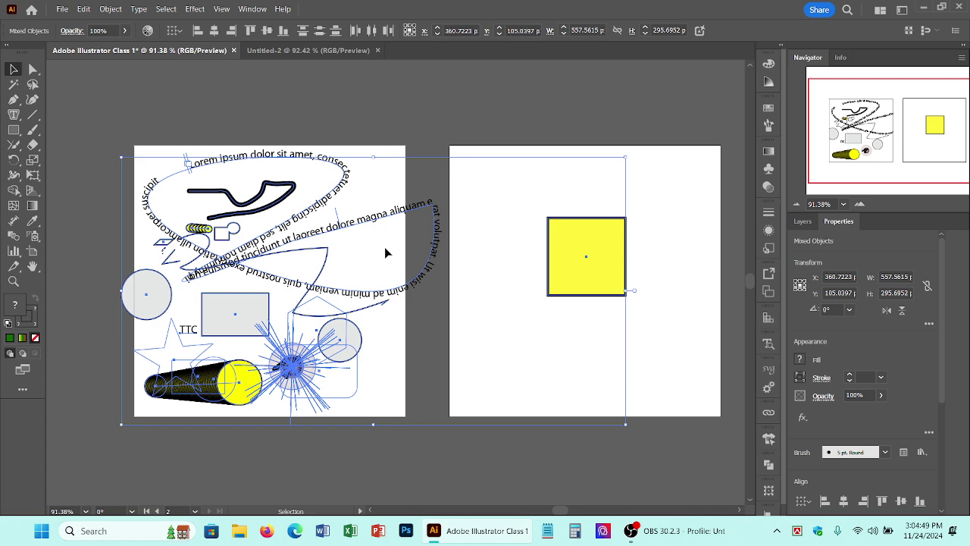
{"action": "key", "text": "Delete"}
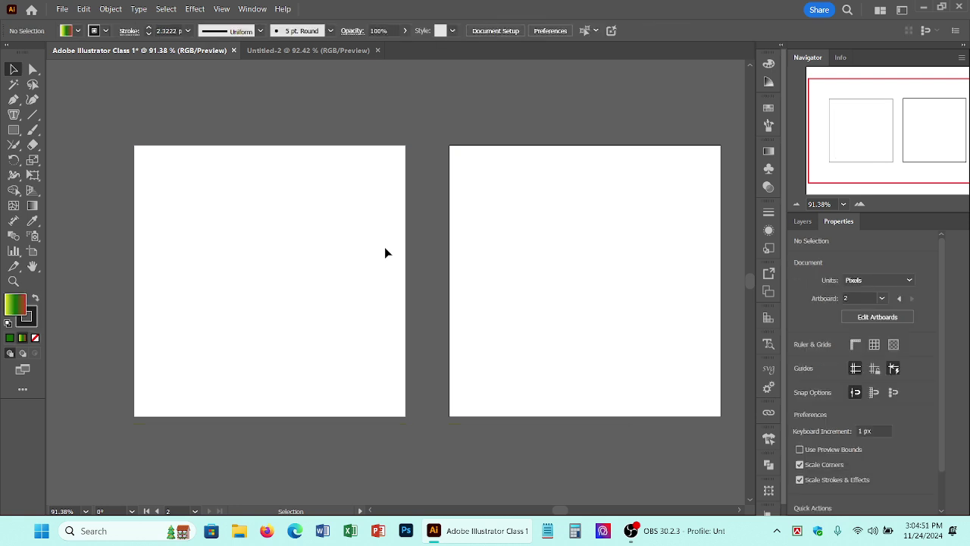
{"action": "key", "text": "space"}
{"action": "left_click_drag", "start_coordinate": [503, 245], "coordinate": [473, 244]}
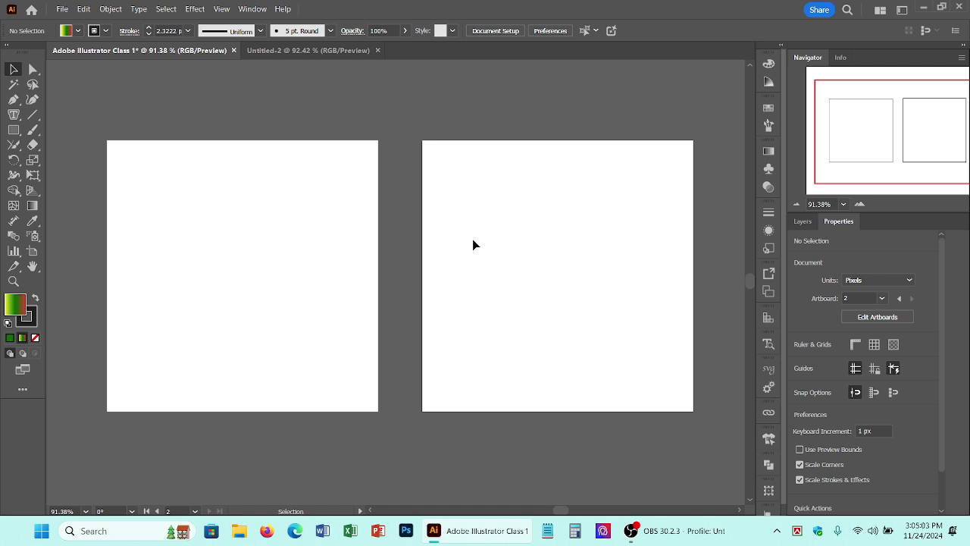
- Delete the second artboard with the Artboard tool, keeping only Artboard 1
{"action": "left_click", "coordinate": [33, 251]}
{"action": "key", "text": "Delete"}
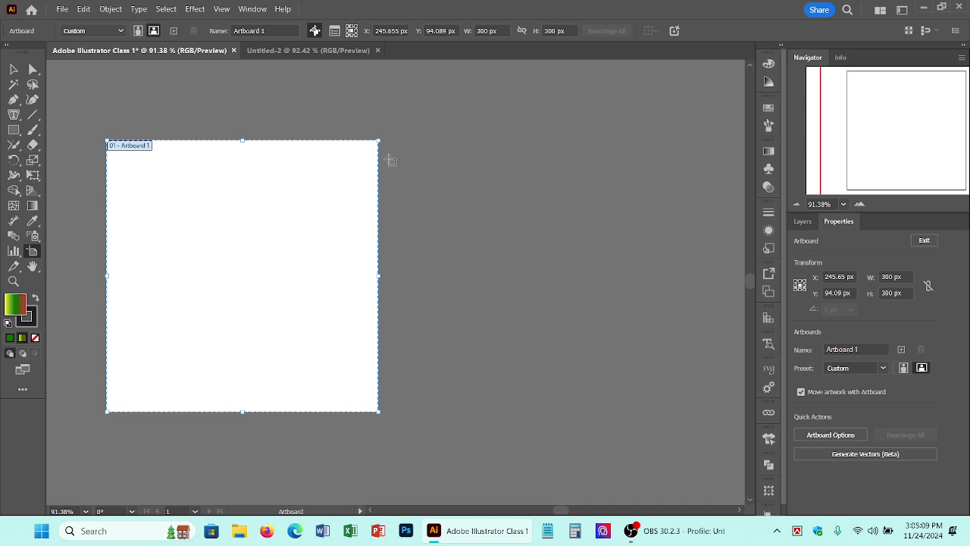
- Draw a new artboard about 196 × 195 px beside Artboard 1 and delete it
{"action": "left_click_drag", "start_coordinate": [480, 153], "coordinate": [659, 330]}
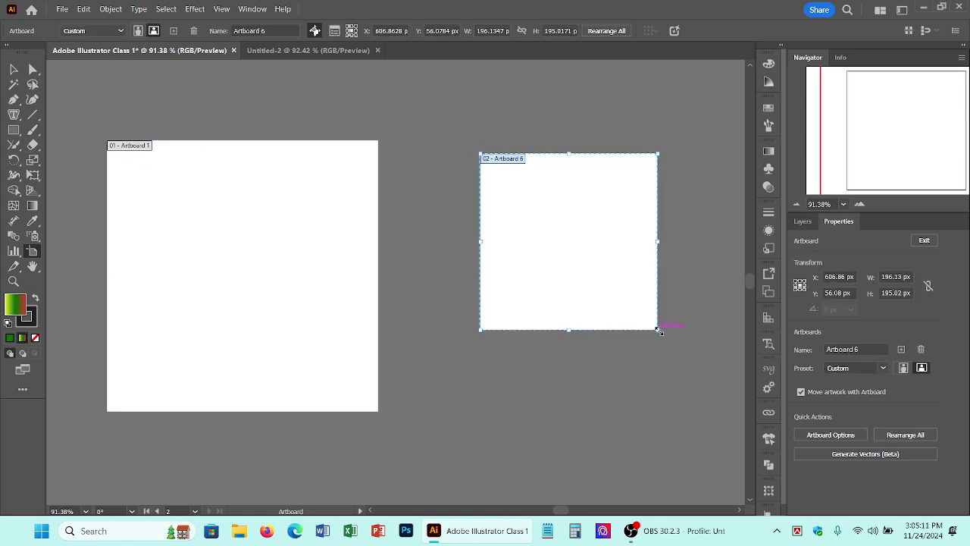
{"action": "key", "text": "Delete"}
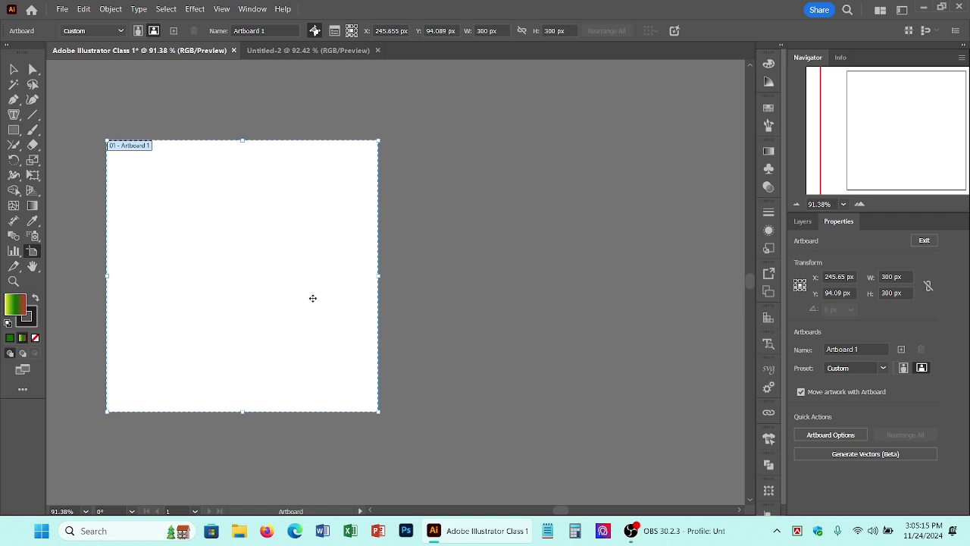
- Duplicate Artboard 1 beside the original, undo the copy and leave artboard editing
{"action": "left_click_drag", "start_coordinate": [240, 288], "coordinate": [544, 287]}
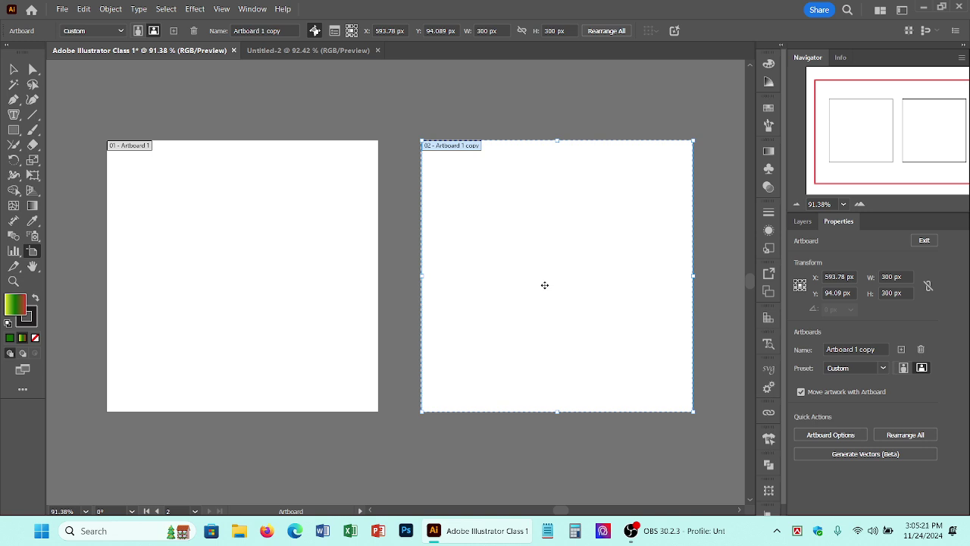
{"action": "key", "text": "ctrl+z"}
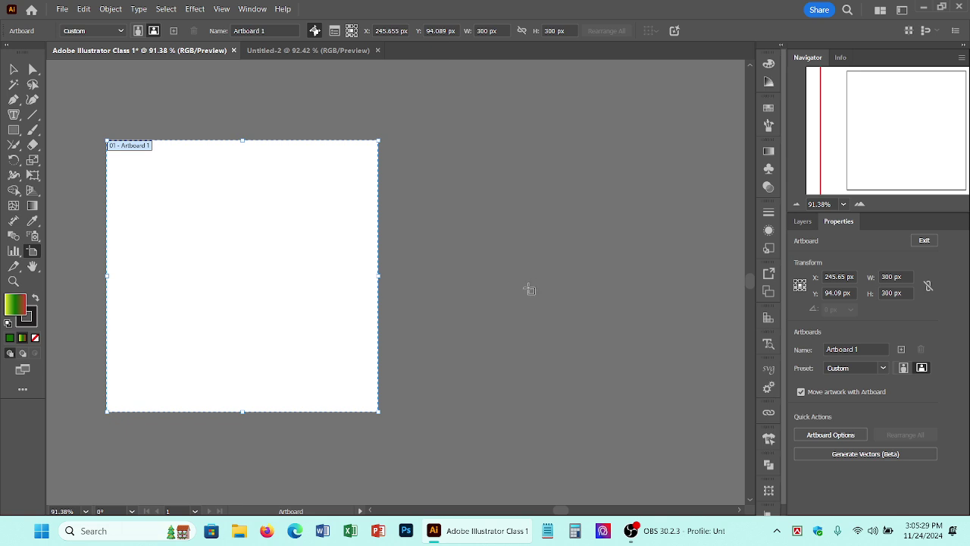
{"action": "left_click_drag", "start_coordinate": [479, 307], "coordinate": [624, 295]}
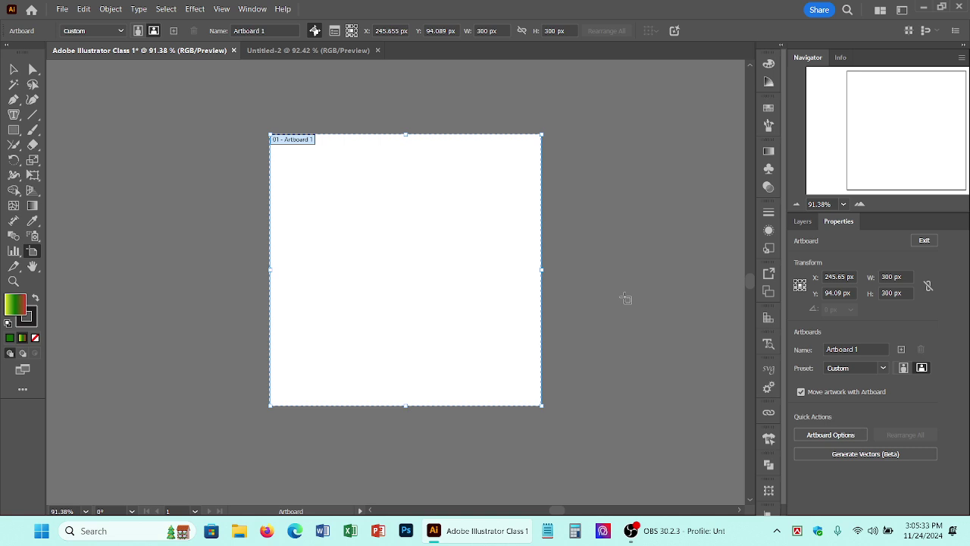
{"action": "key", "text": "Escape"}
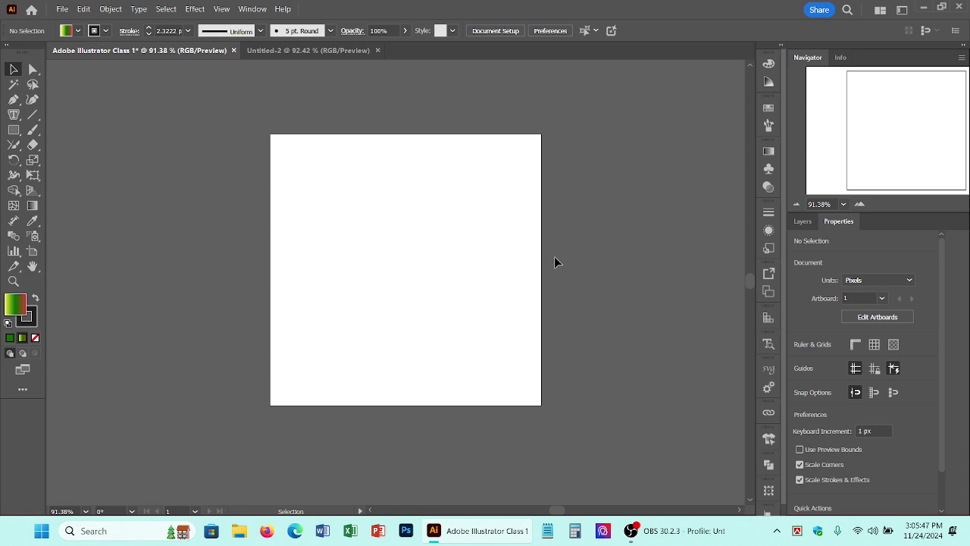
- Cycle through both full-screen modes and return to the normal screen mode, with the Direct Selection tool active
{"action": "key", "text": "a"}
{"action": "key", "text": "f"}
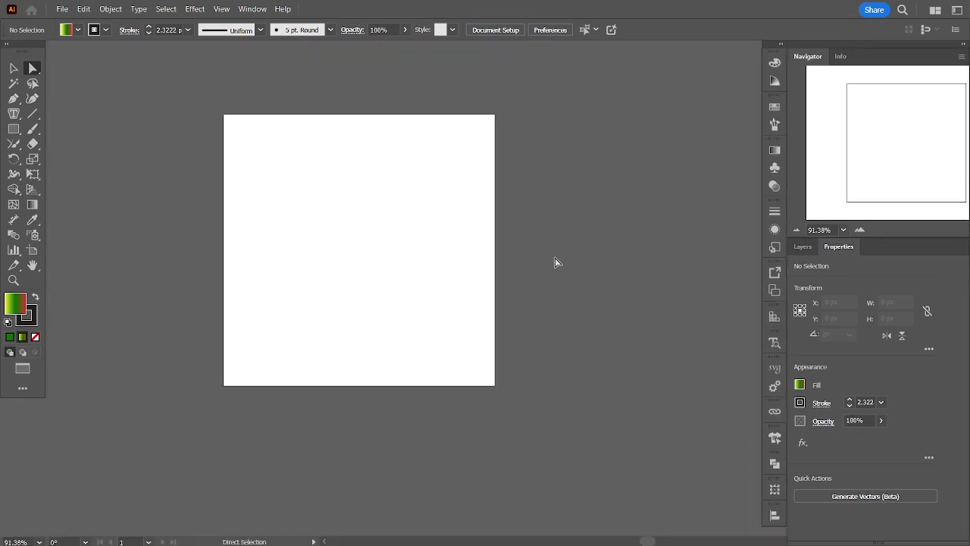
{"action": "key", "text": "f"}
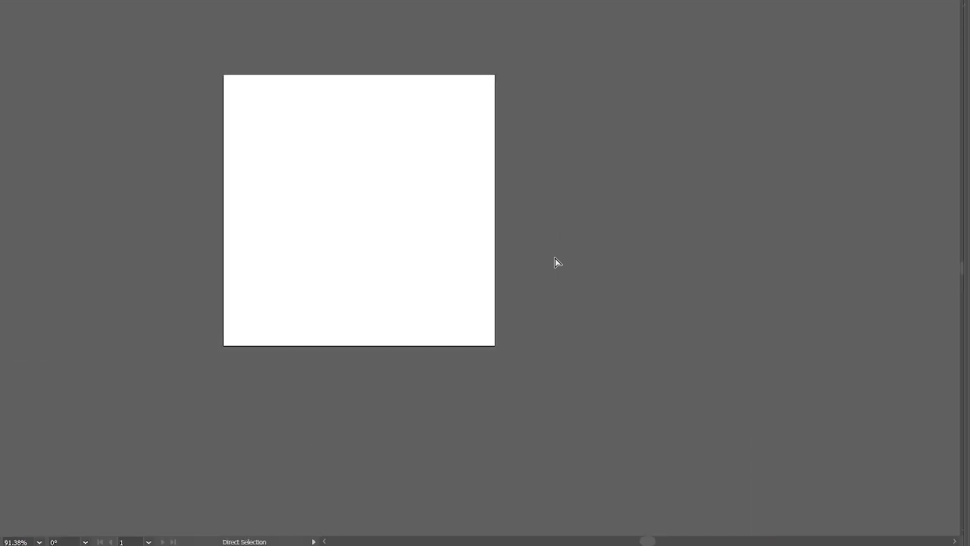
{"action": "key", "text": "f"}
{"action": "key", "text": "f"}
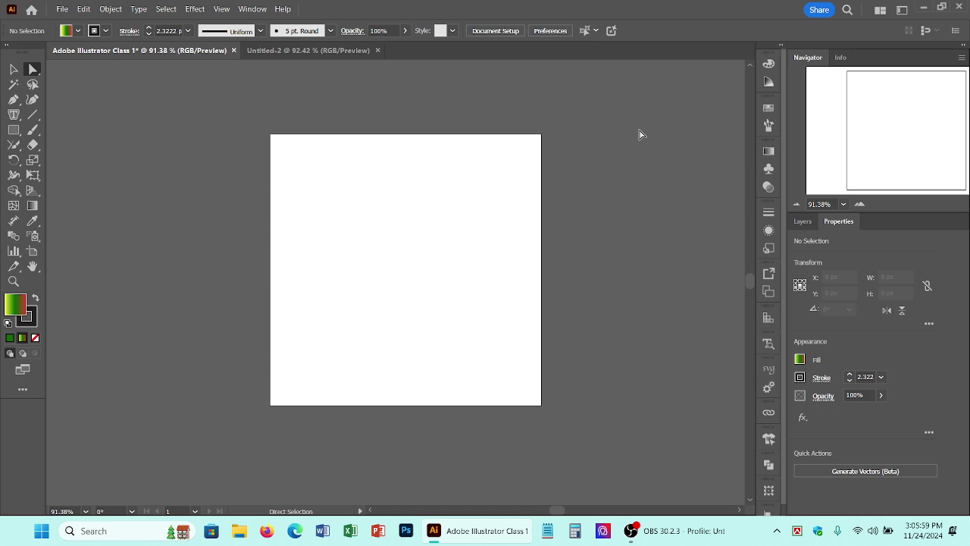
{"action": "left_click", "coordinate": [658, 534]}
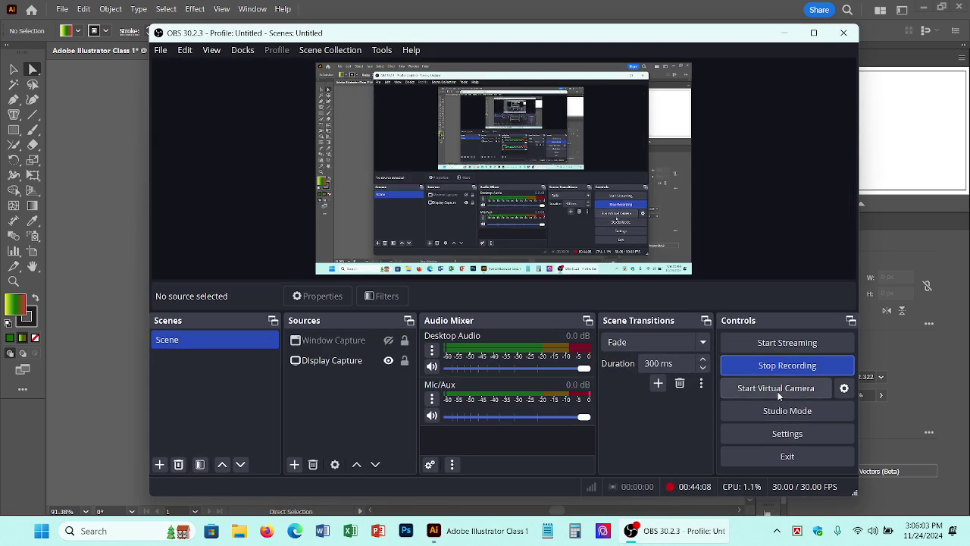